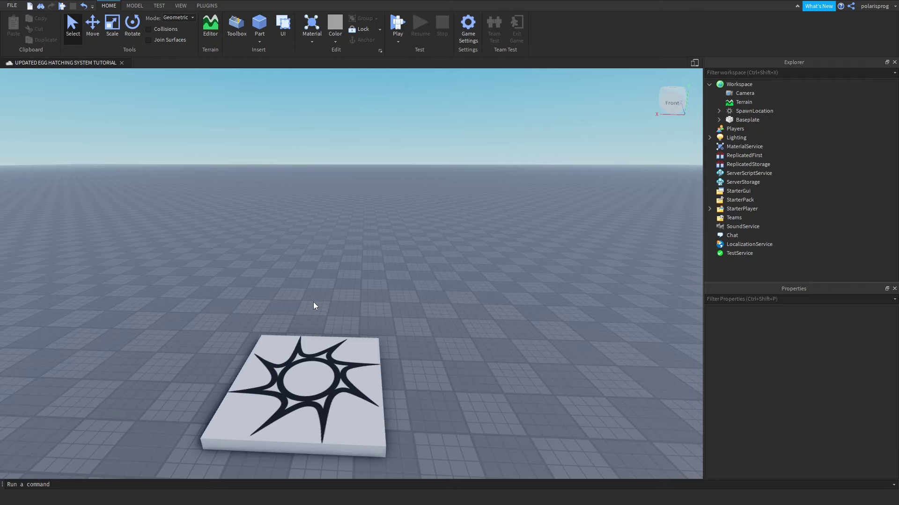
key(alt+Tab)
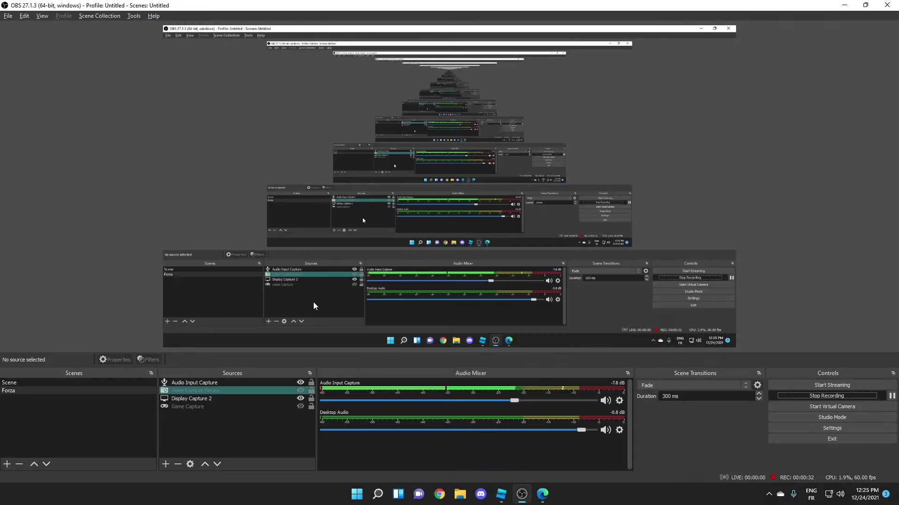
key(alt+Tab)
key(alt+Tab)
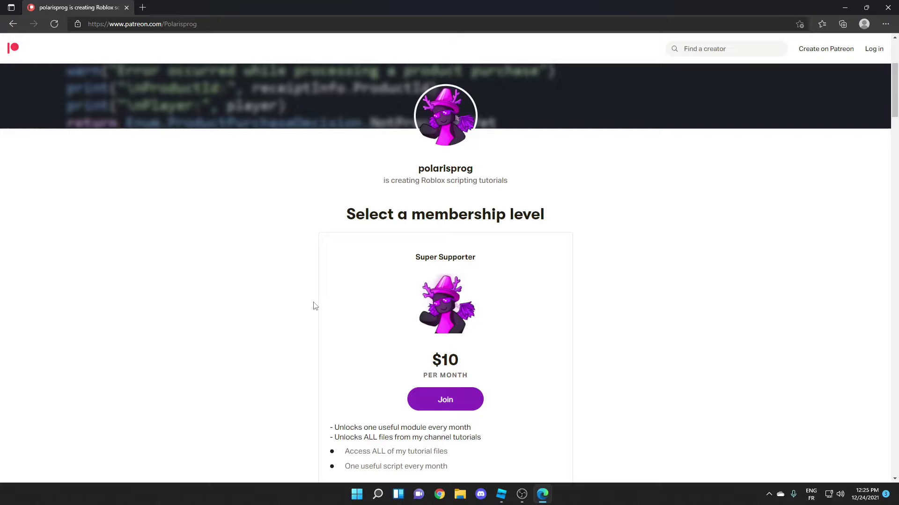
key(alt+Tab)
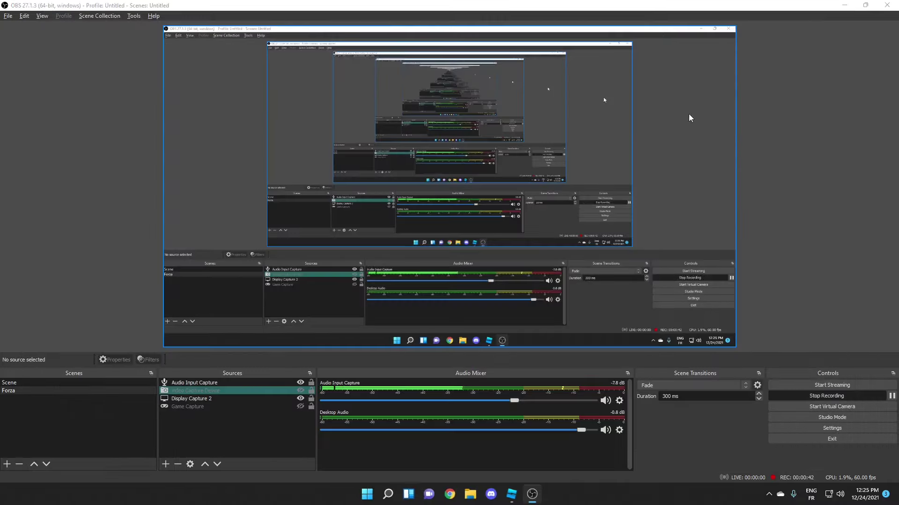
key(alt+Tab)
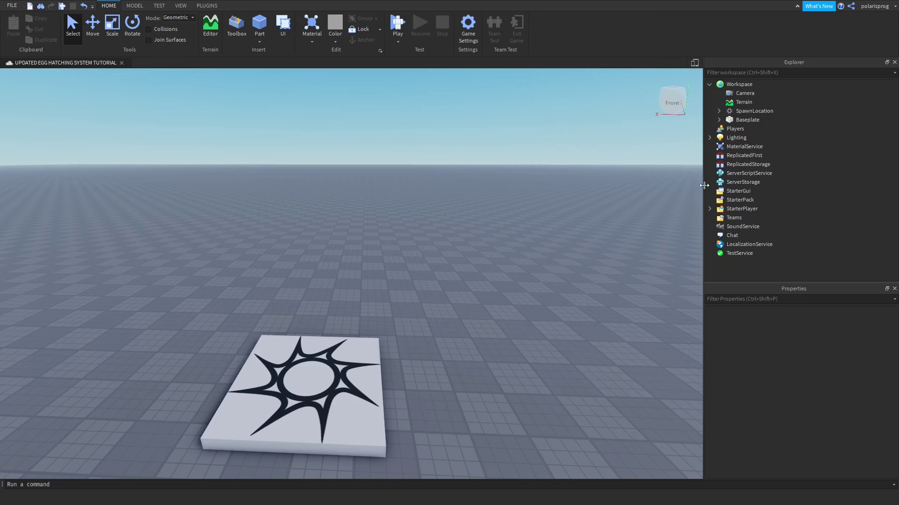
- Add a folder to ServerScriptService and name it Egg_System
click(768, 173)
click(778, 173)
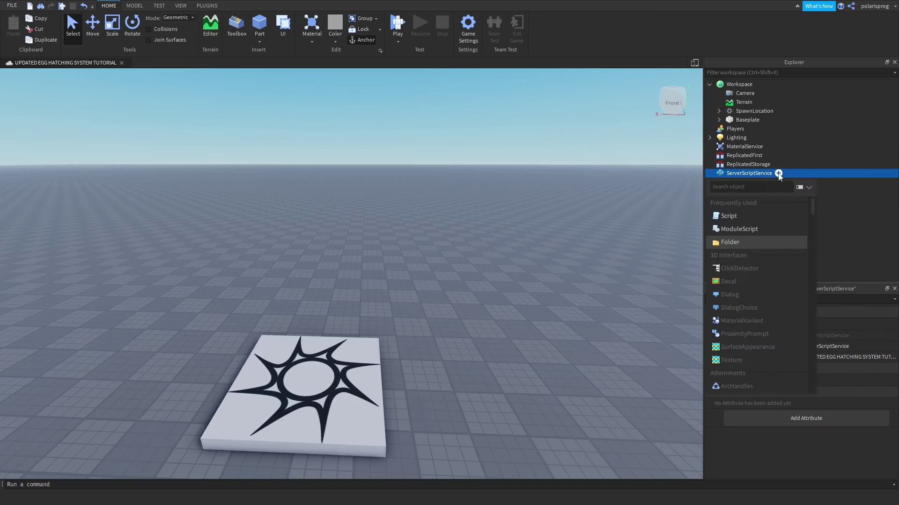
click(730, 242)
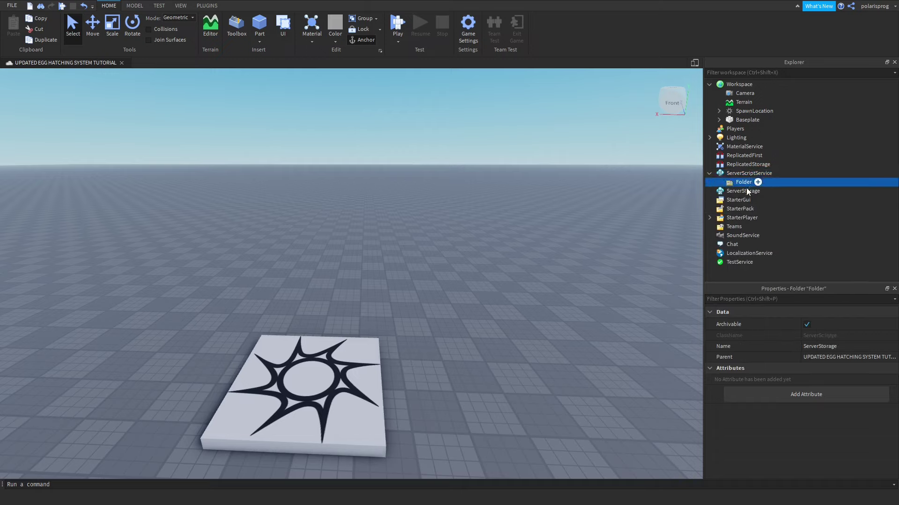
click(744, 182)
text(Egg)
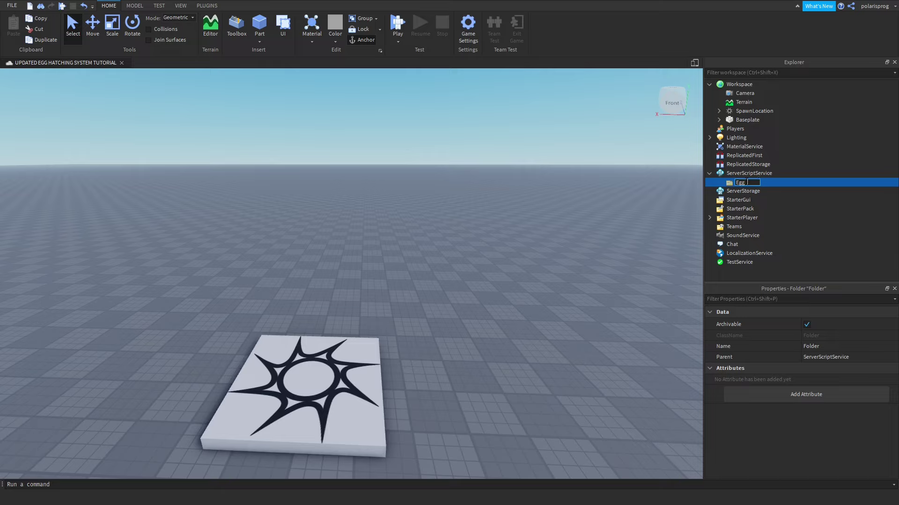
text(_System)
key(Return)
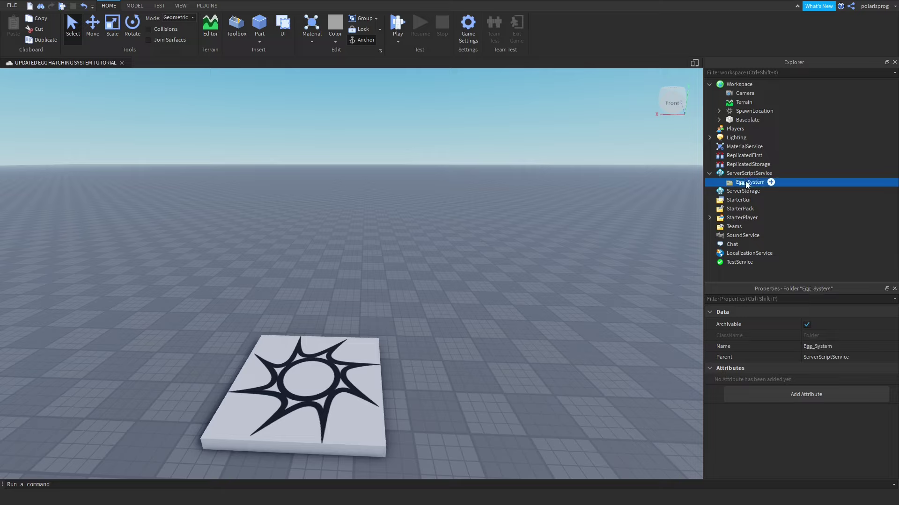
- Add a script inside the Egg_System folder and rename it Main_Server
click(771, 182)
click(729, 251)
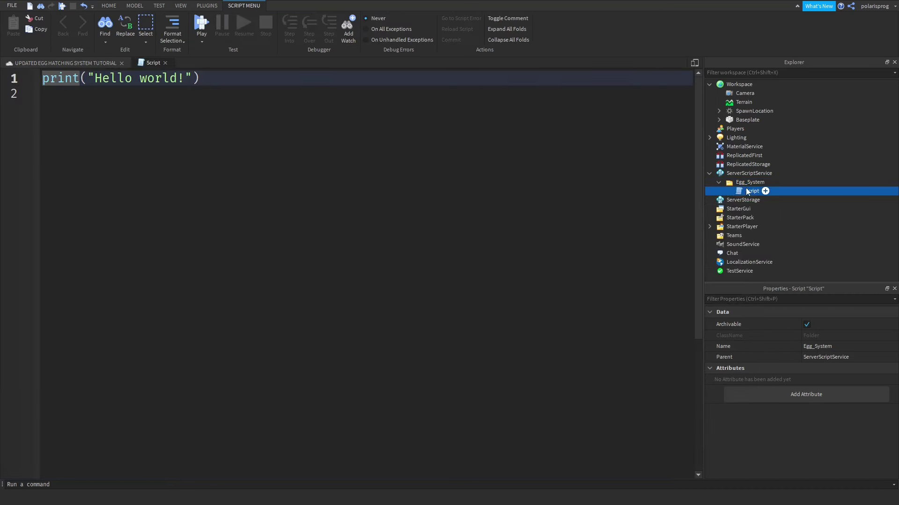
click(49, 62)
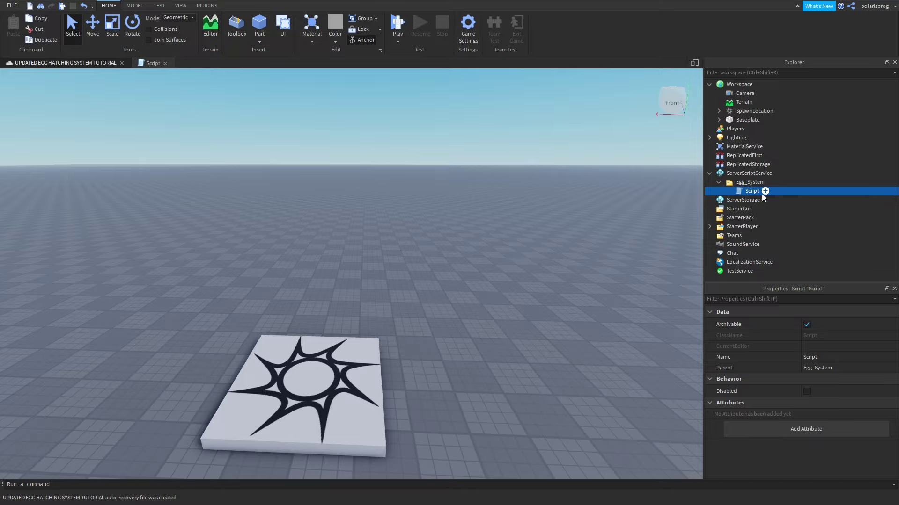
double_click(754, 192)
key(F2)
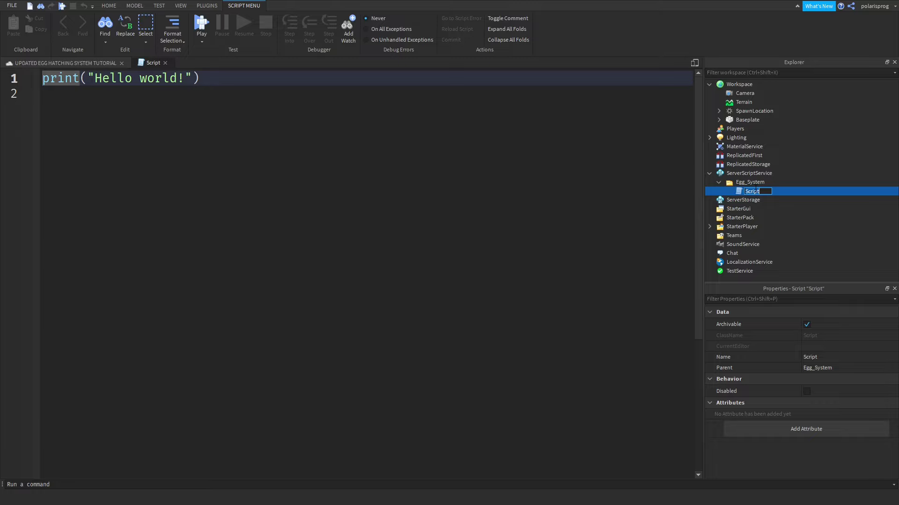
text(Main_)
key(BackSpace)
key(BackSpace)
key(BackSpace)
key(BackSpace)
key(BackSpace)
key(BackSpace)
key(BackSpace)
text(Main_Server)
key(Return)
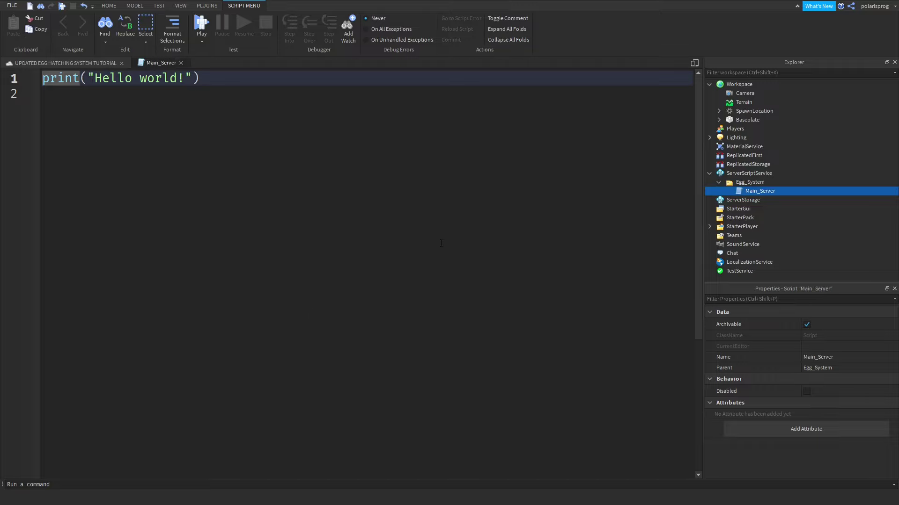
- Replace the default code in Main_Server with the line local Players = game:GetService("Players")
click(475, 187)
key(ctrl+a)
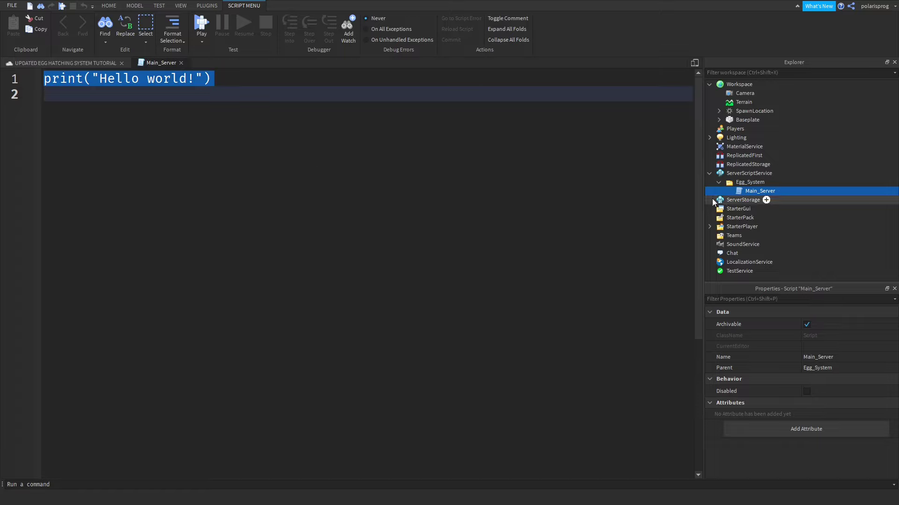
mouse_move(744, 191)
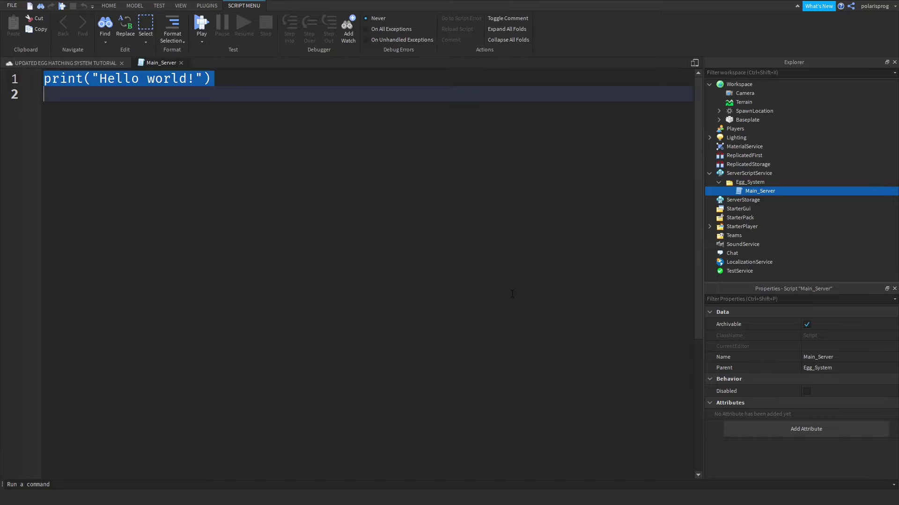
click(341, 182)
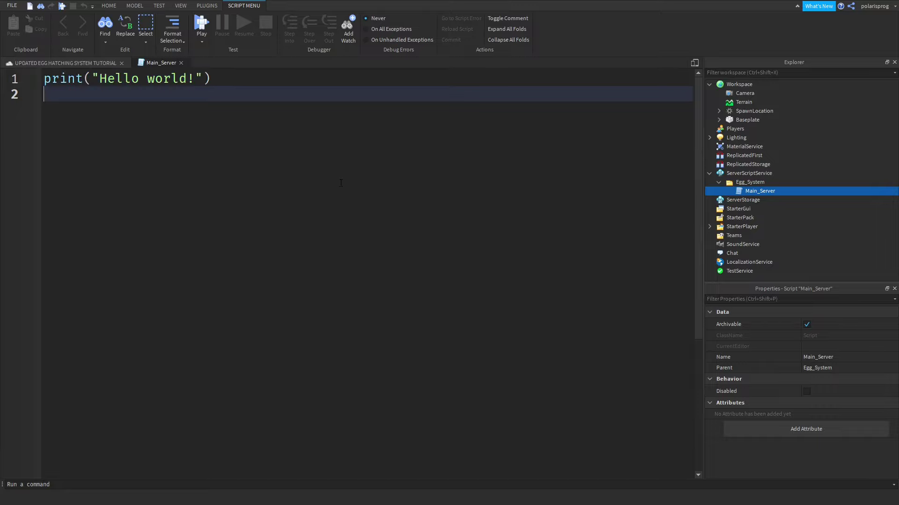
key(ctrl+a)
text(local )
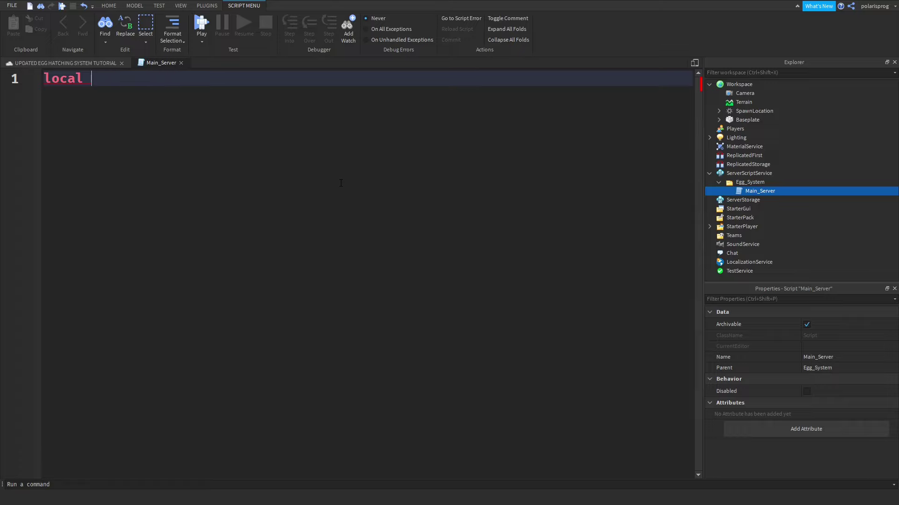
text(Players =)
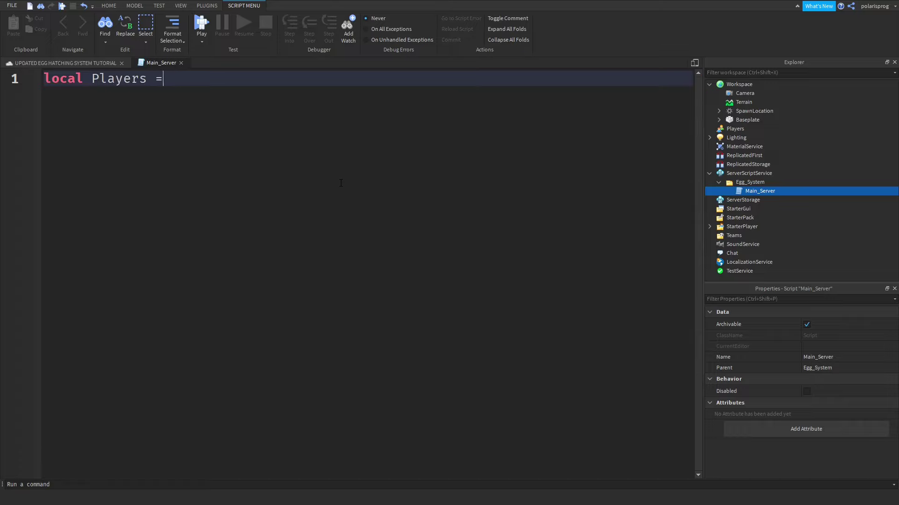
text( game:getse)
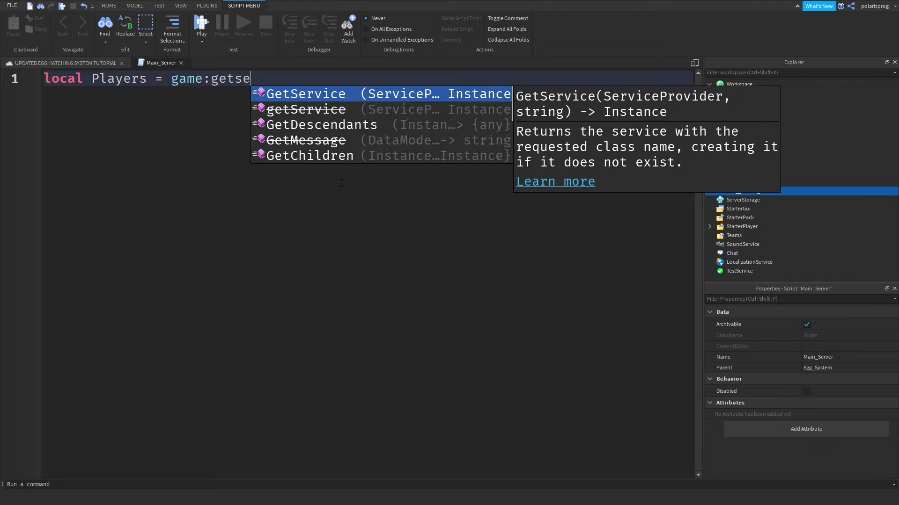
key(Tab)
text(("p)
key(Tab)
key(Return)
key(Return)
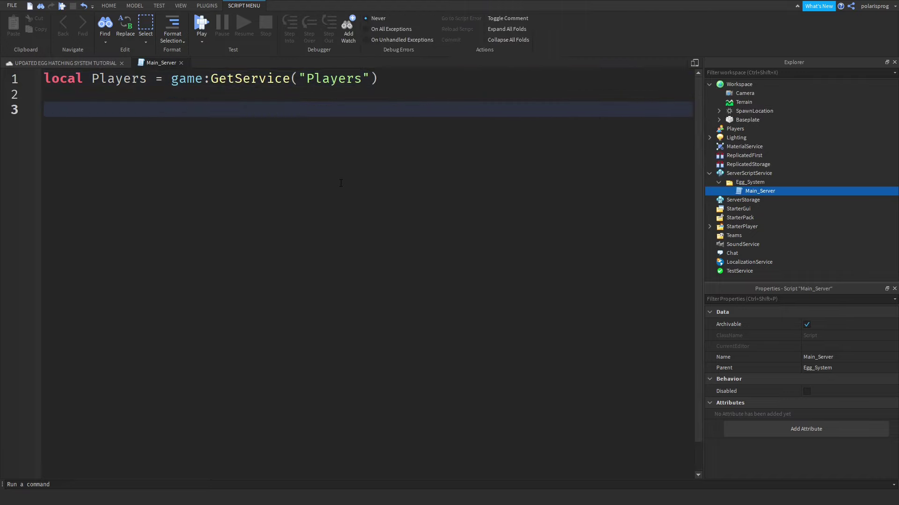
- Declare an empty local function playerAdded(player) below the Players service variable
text(local function )
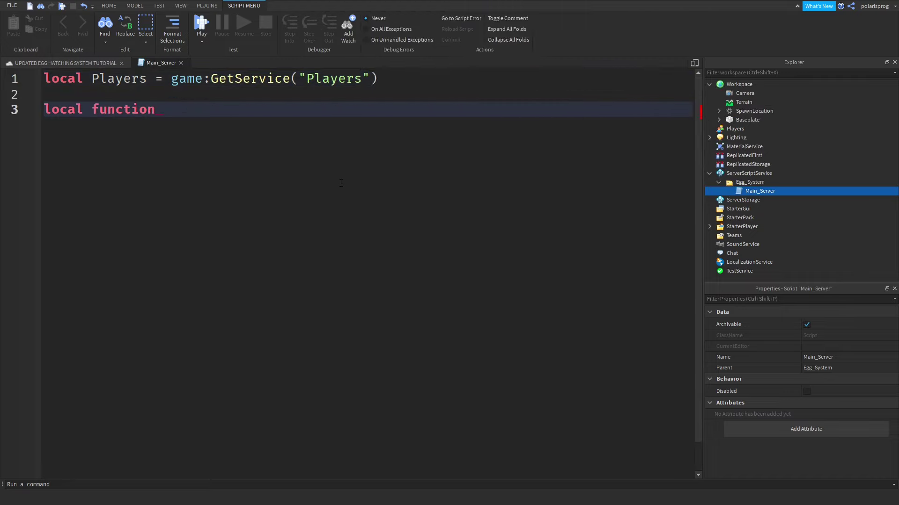
text(playerAdded)
text((player)
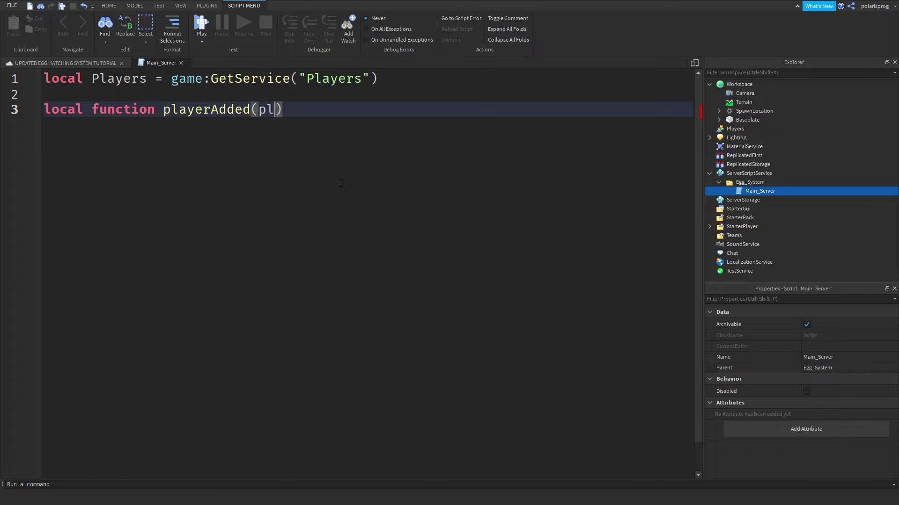
key(Return)
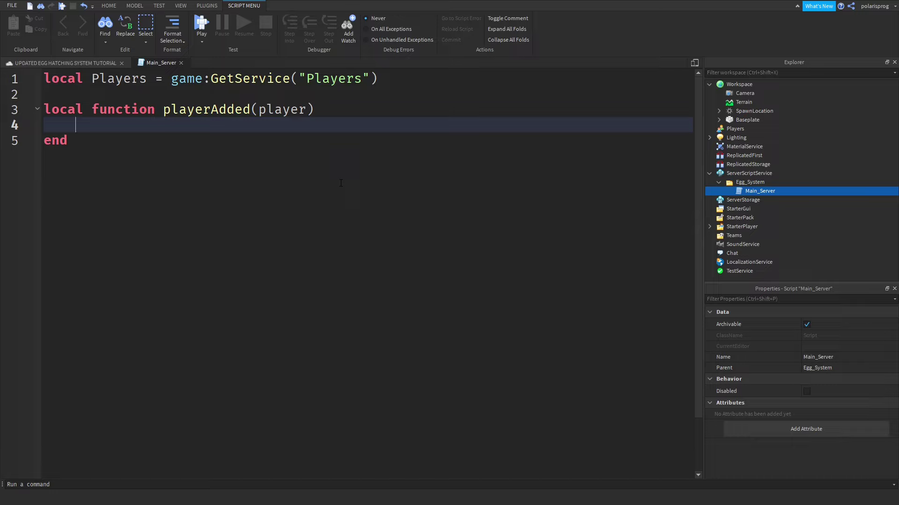
key(Down)
key(Up)
text(local leaderstats =)
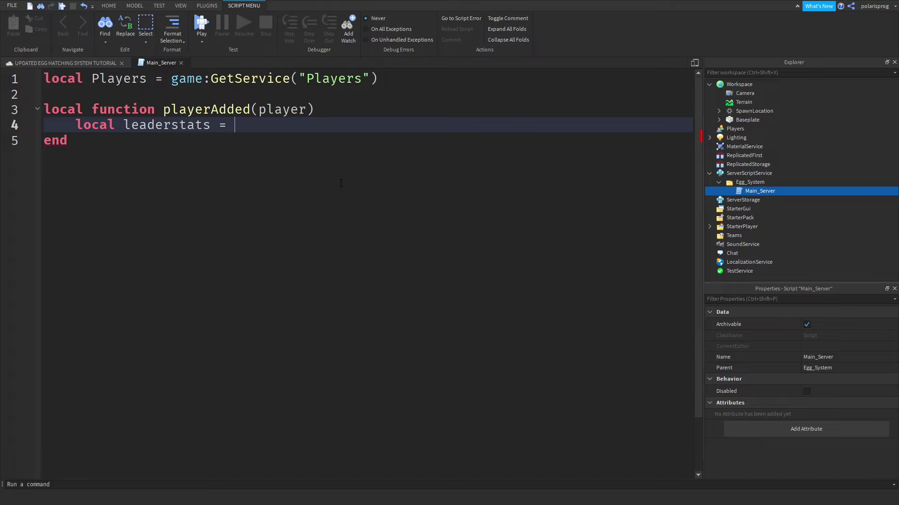
text(in)
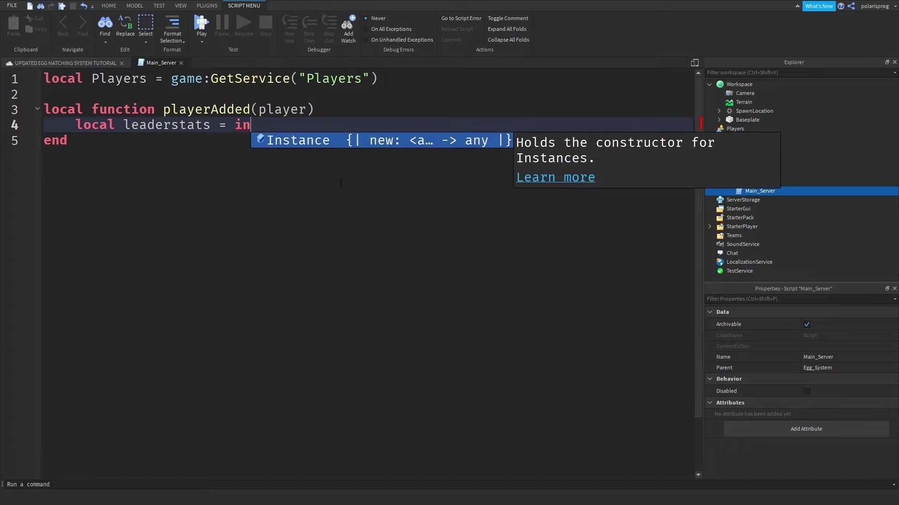
text(stance.new("fo)
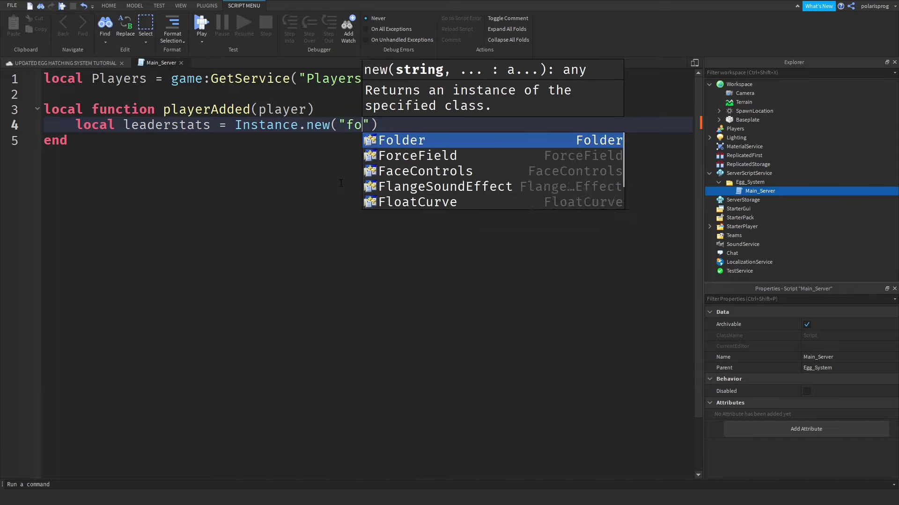
text(l)
key(Tab)
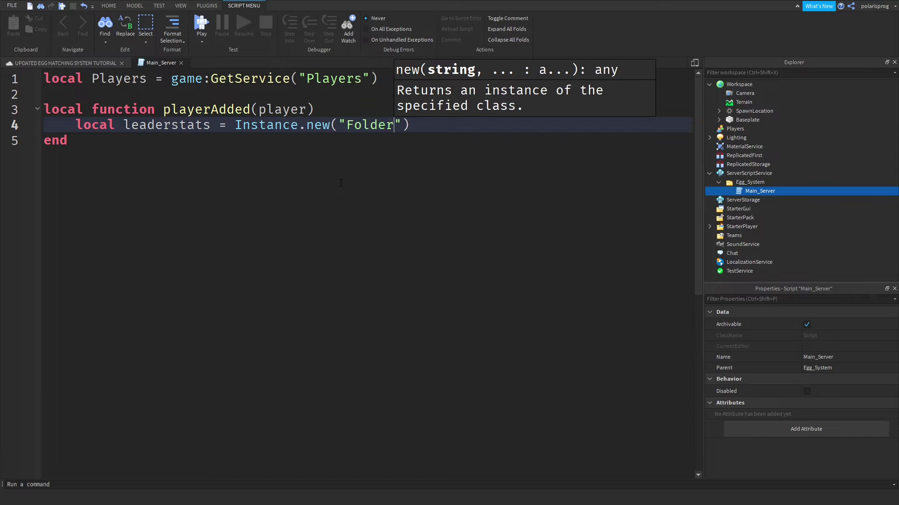
key(Right)
key(Right)
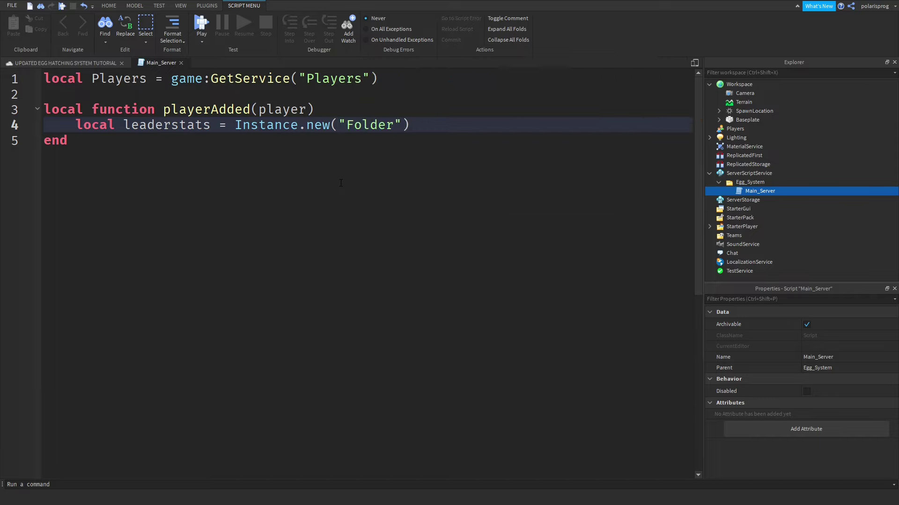
key(BackSpace)
key(BackSpace)
key(BackSpace)
key(BackSpace)
key(BackSpace)
key(BackSpace)
key(BackSpace)
key(BackSpace)
key(BackSpace)
key(BackSpace)
key(BackSpace)
key(BackSpace)
key(BackSpace)
key(BackSpace)
key(BackSpace)
key(BackSpace)
key(BackSpace)
key(BackSpace)
key(BackSpace)
key(BackSpace)
key(BackSpace)
key(BackSpace)
key(BackSpace)
key(BackSpace)
key(BackSpace)
key(BackSpace)
key(BackSpace)
key(BackSpace)
key(BackSpace)
key(BackSpace)
key(BackSpace)
key(BackSpace)
key(BackSpace)
key(BackSpace)
key(BackSpace)
key(BackSpace)
key(BackSpace)
key(BackSpace)
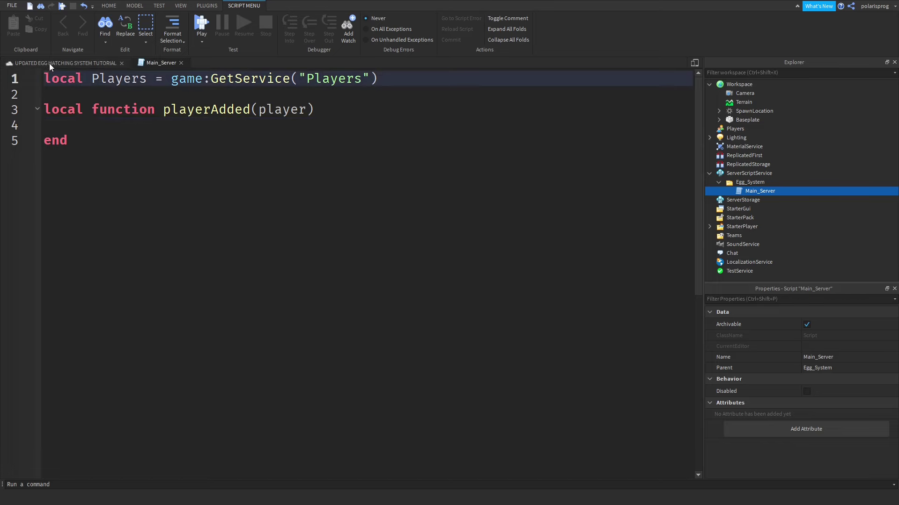
- Return to the place view, add a folder to ServerStorage and name it EggHatchingData
click(63, 63)
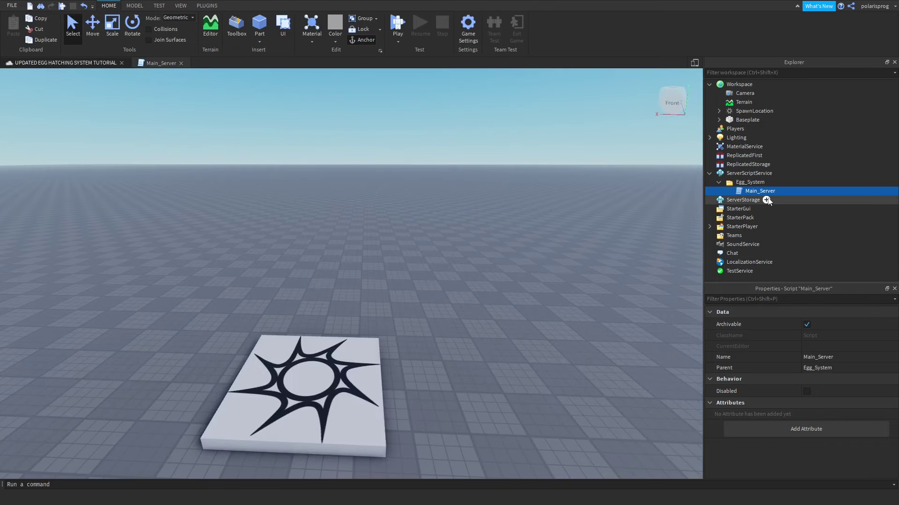
click(766, 200)
click(754, 248)
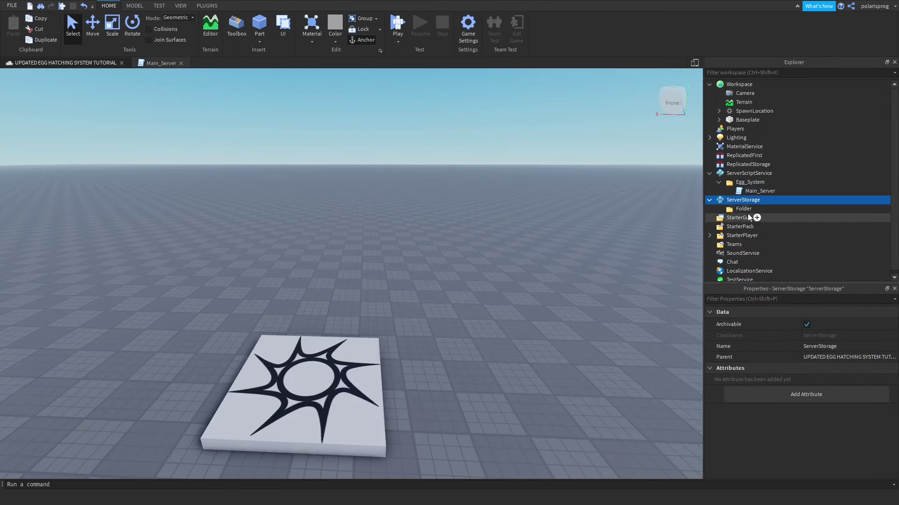
click(748, 209)
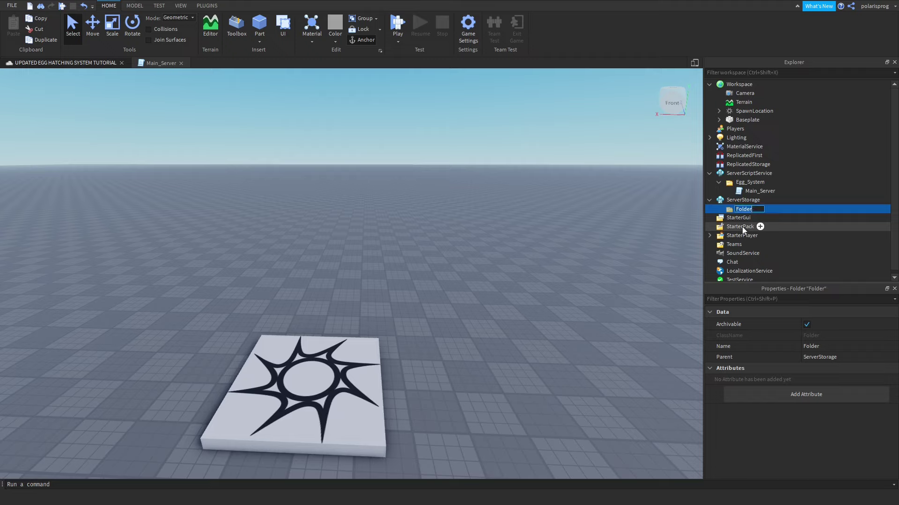
text(EggHatchingData)
key(Return)
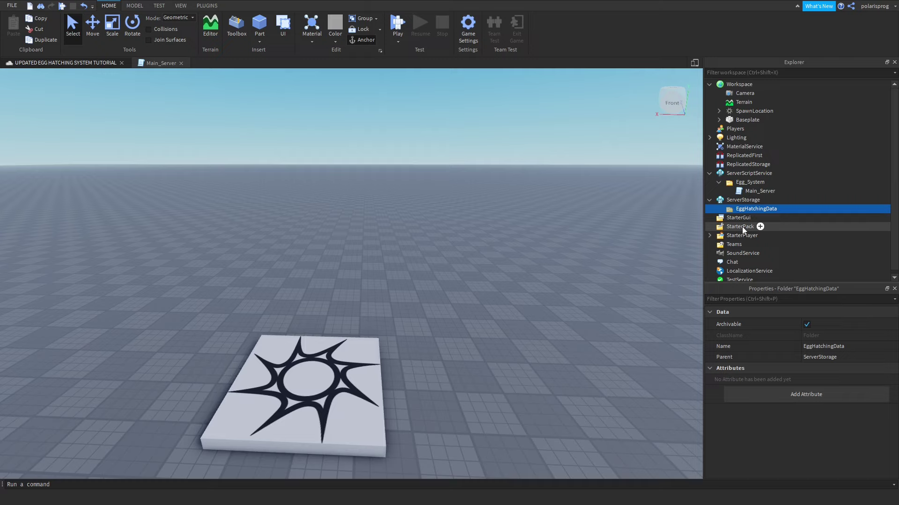
- Add a folder inside EggHatchingData and name it leaderstats
click(783, 209)
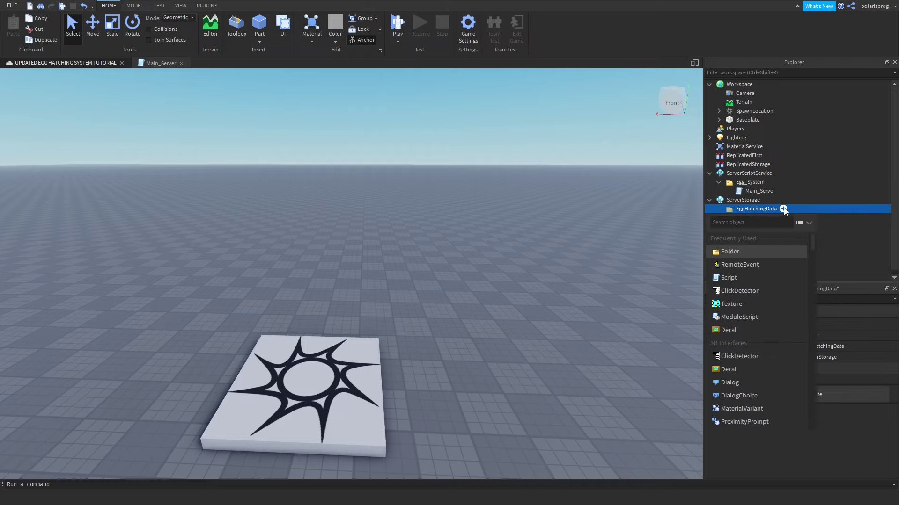
click(775, 250)
click(755, 217)
click(850, 345)
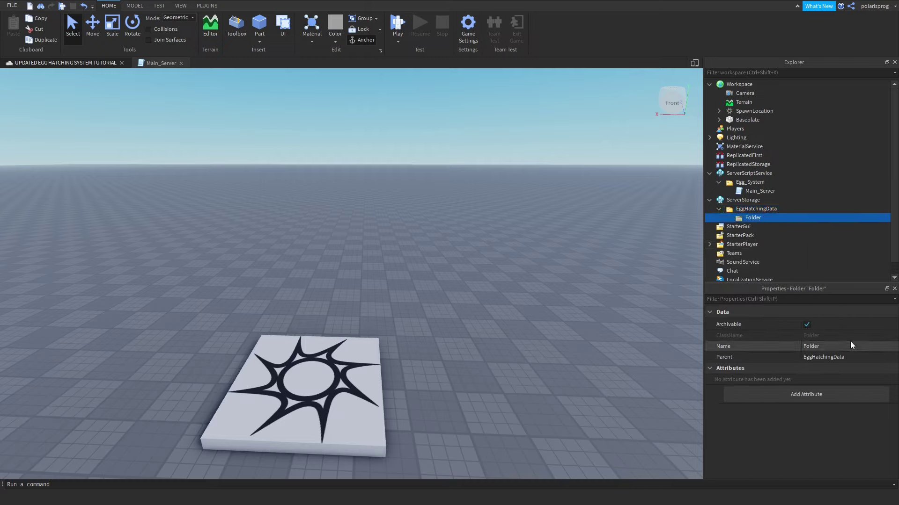
text(k)
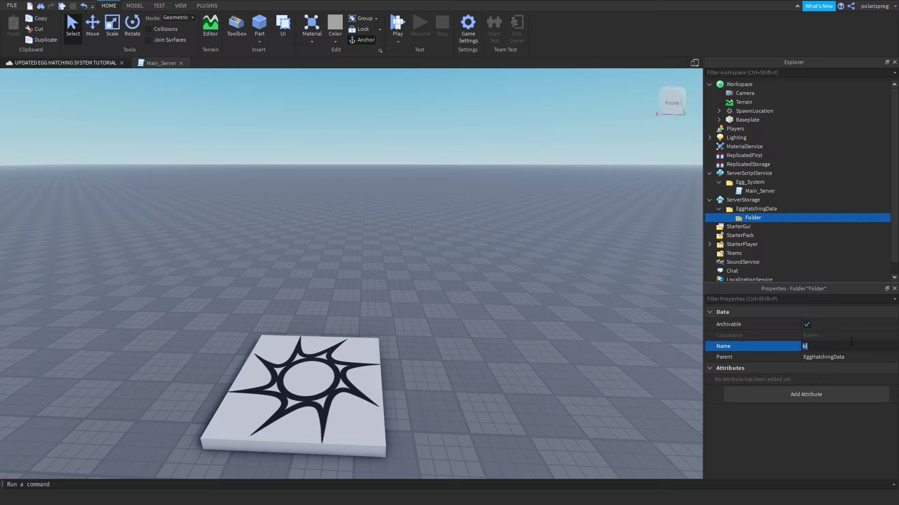
key(BackSpace)
text(leaderstats)
key(Return)
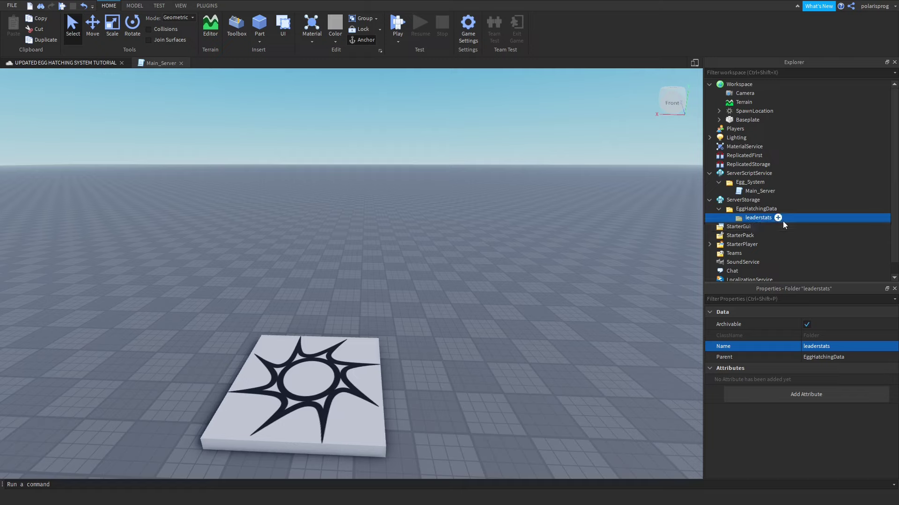
- Add an IntValue inside the leaderstats folder and name it Coins
click(777, 218)
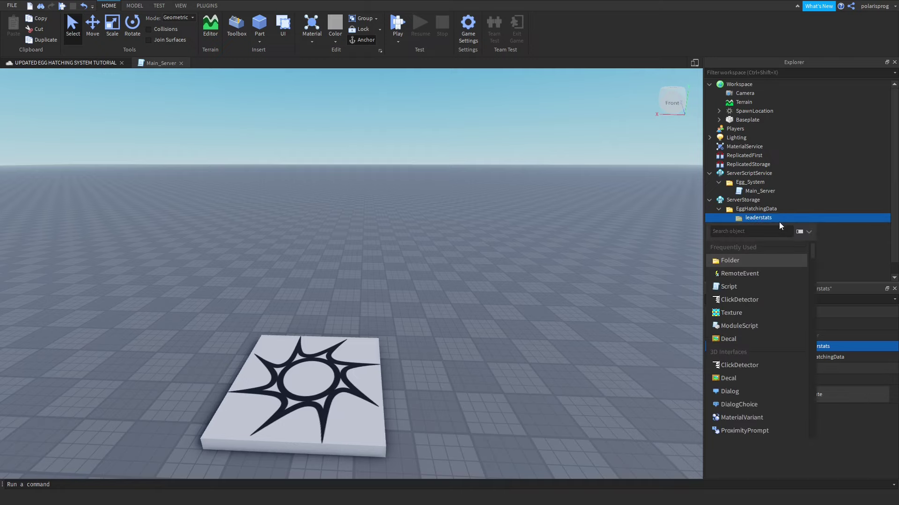
text(intvalue)
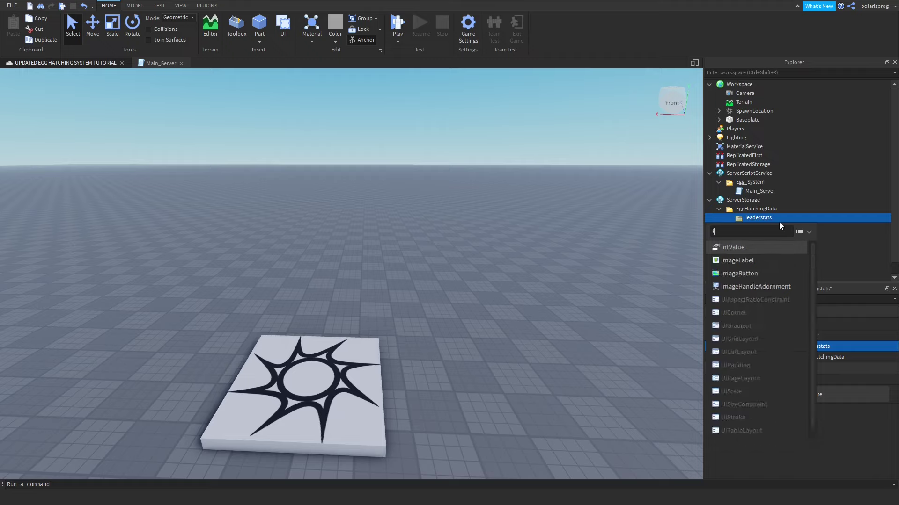
key(Return)
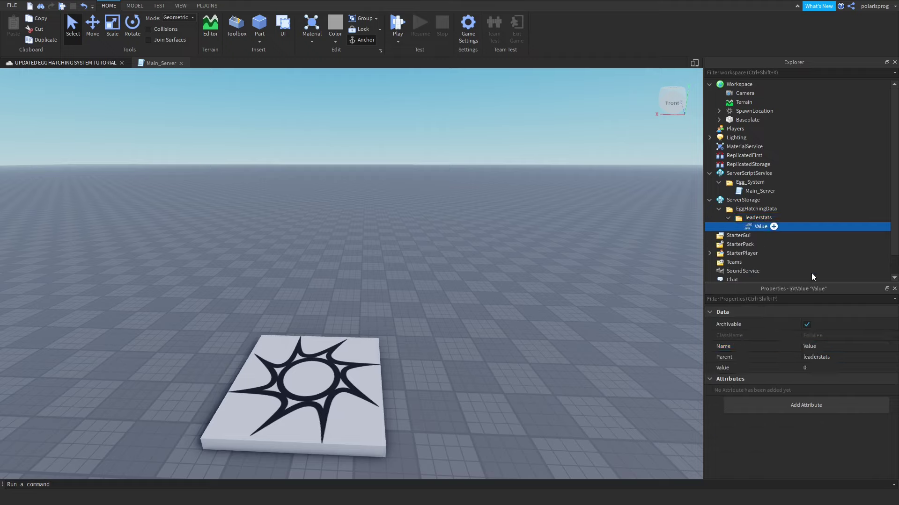
click(847, 345)
key(BackSpace)
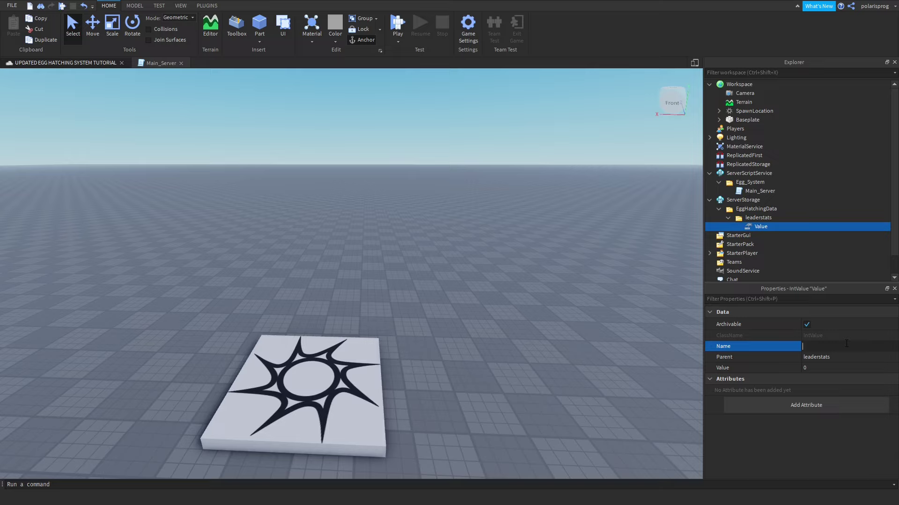
text(Coin)
key(Return)
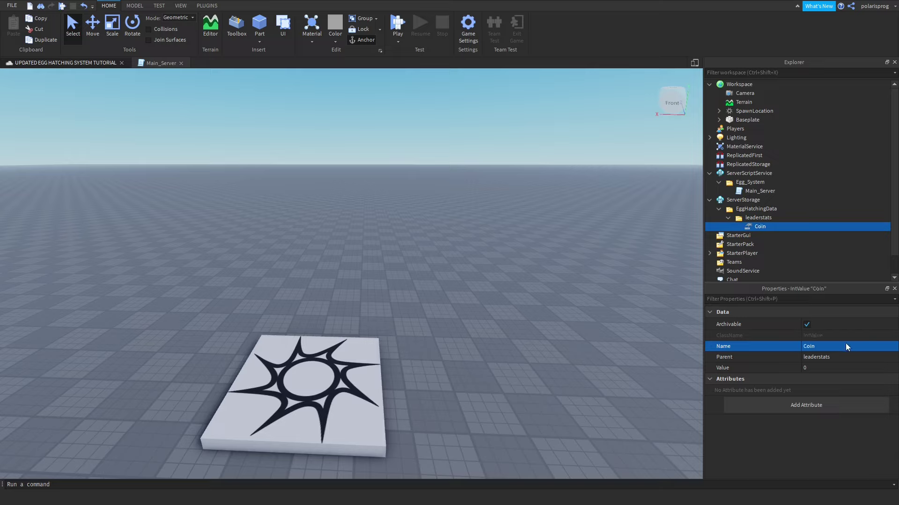
click(846, 344)
click(851, 345)
text(s)
key(Return)
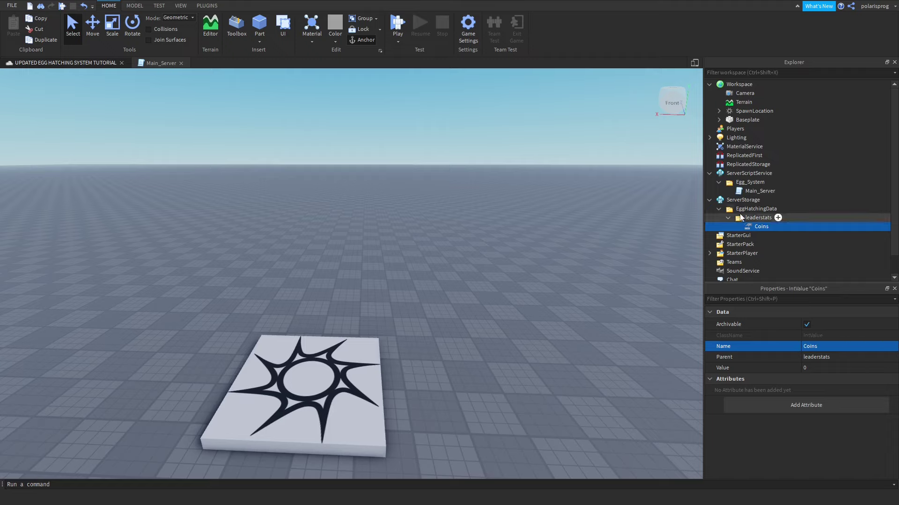
- Reopen the Main_Server script and place the cursor on the empty line inside the playerAdded function
click(759, 218)
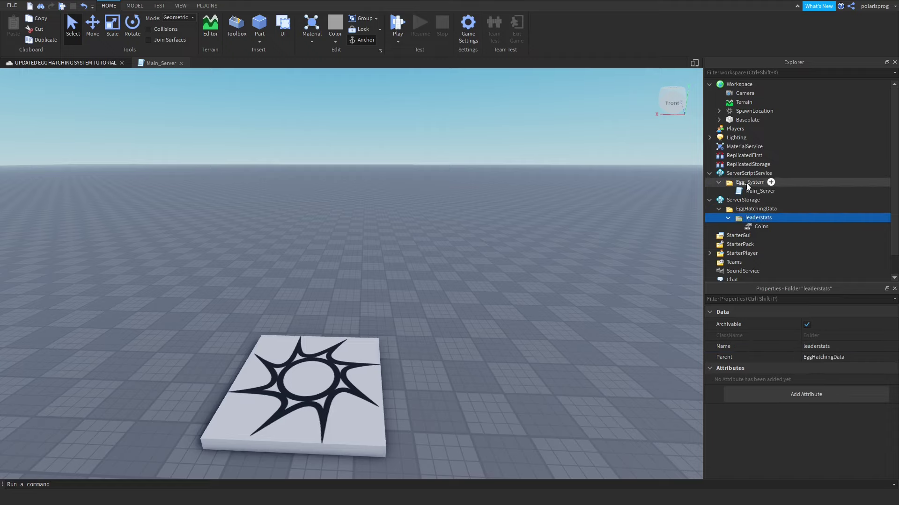
double_click(763, 190)
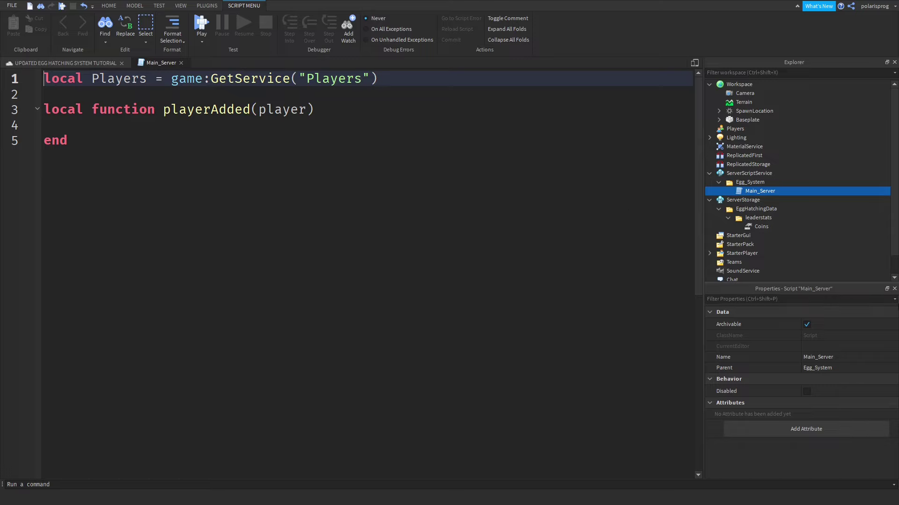
click(757, 218)
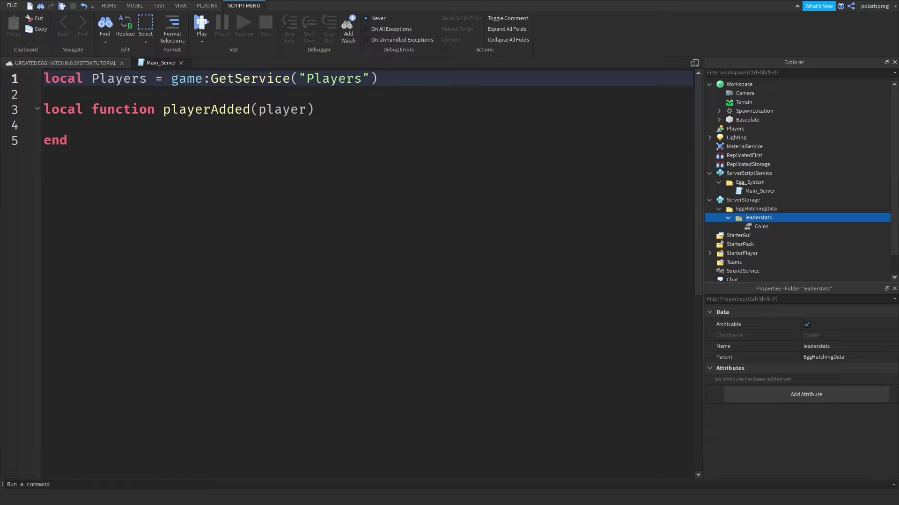
click(329, 254)
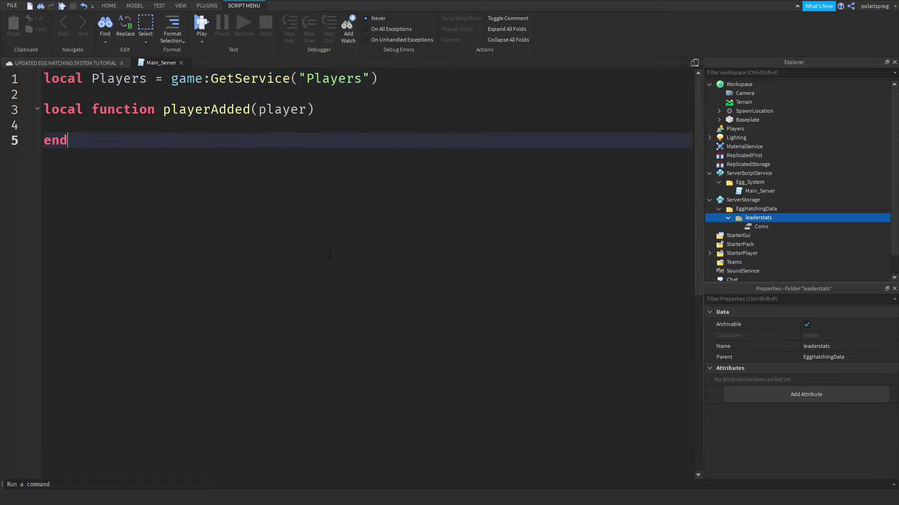
ctrl+scroll(329, 254, up, 1)
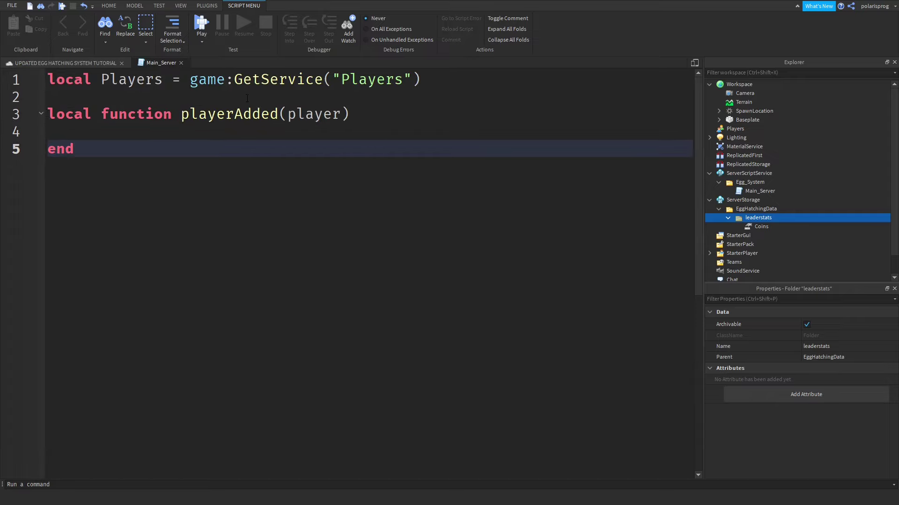
click(187, 125)
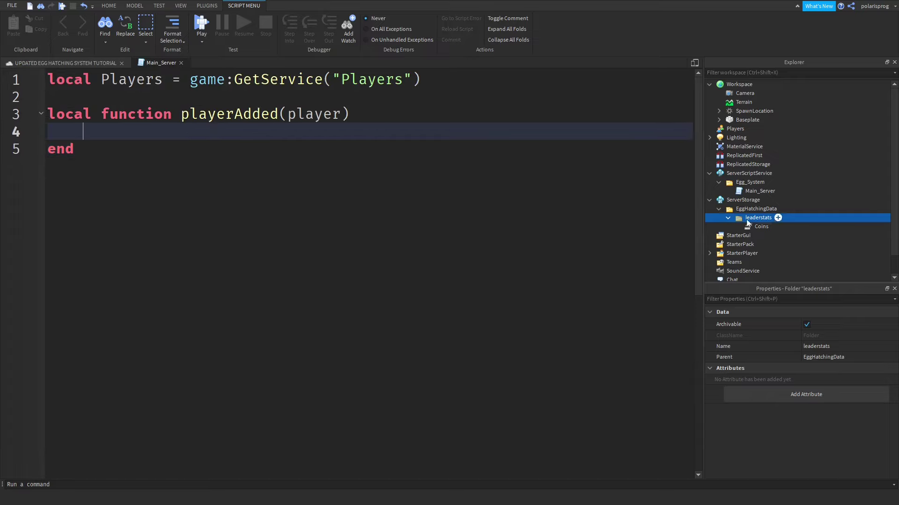
click(19, 64)
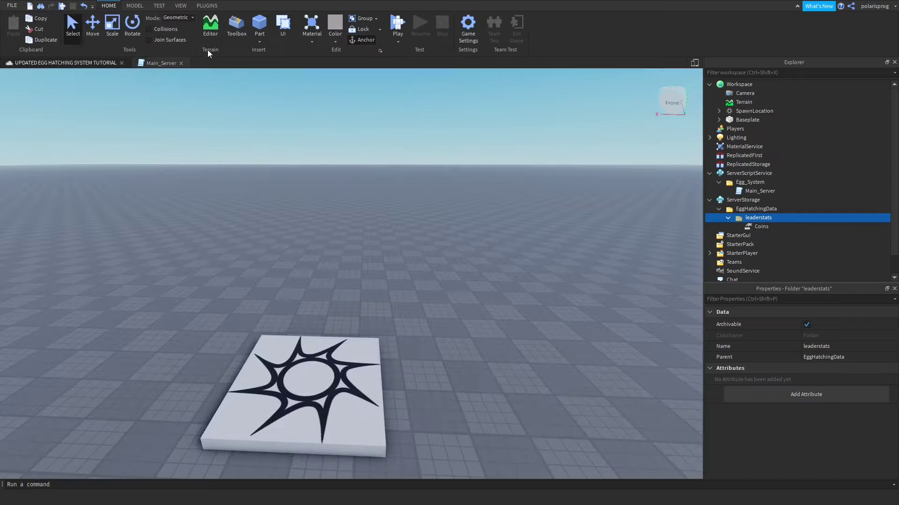
click(167, 62)
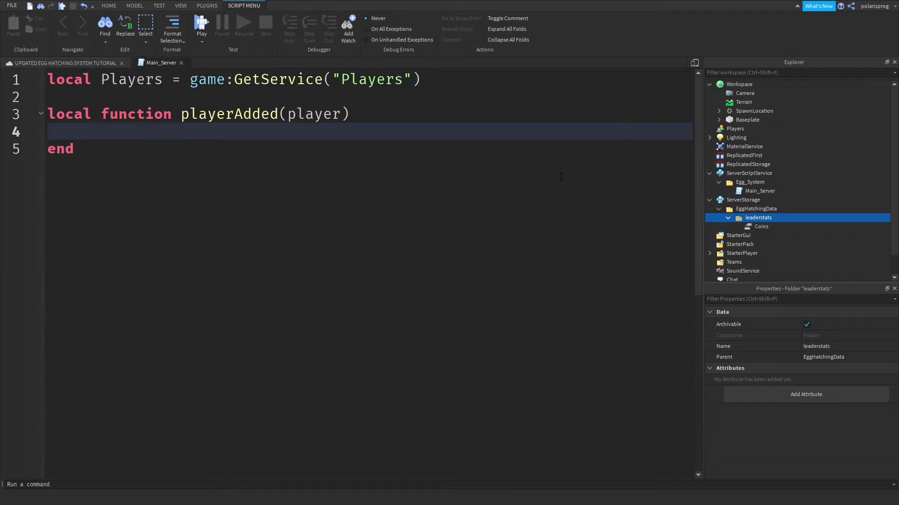
- Begin a for i, v in pairs() loop inside the playerAdded function
text(l)
key(BackSpace)
text(for i, v in pairs()
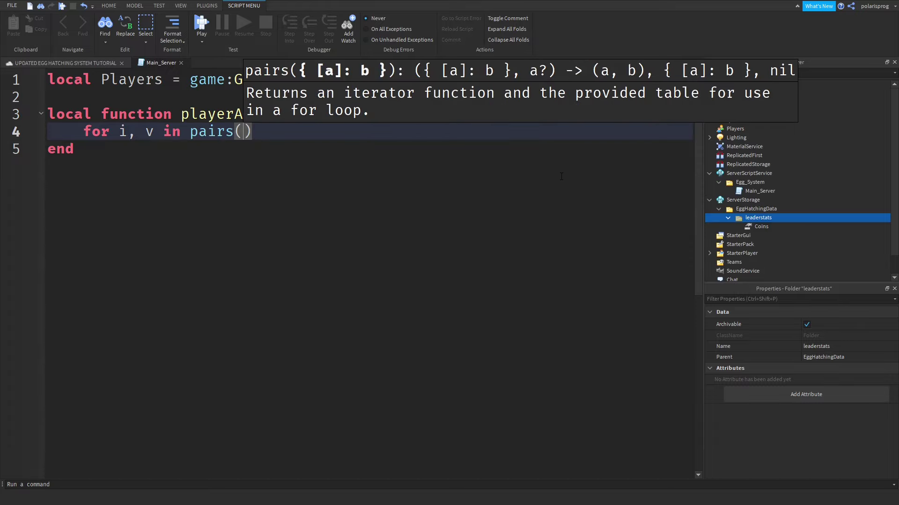
key(Tab)
key(ctrl+z)
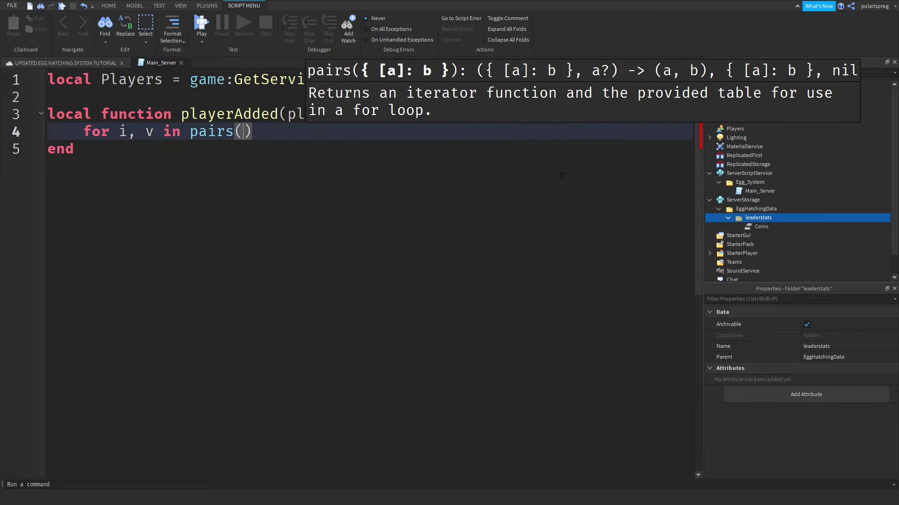
- Make the loop iterate over game.ServerStorage.EggHatchingData:GetChildren() and complete it with a do ... end block
text(game.Ser)
key(Tab)
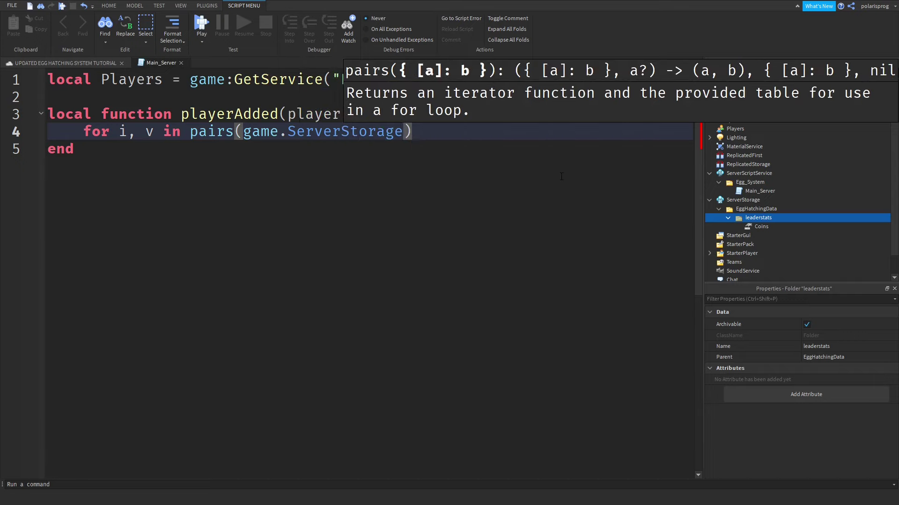
text(.l)
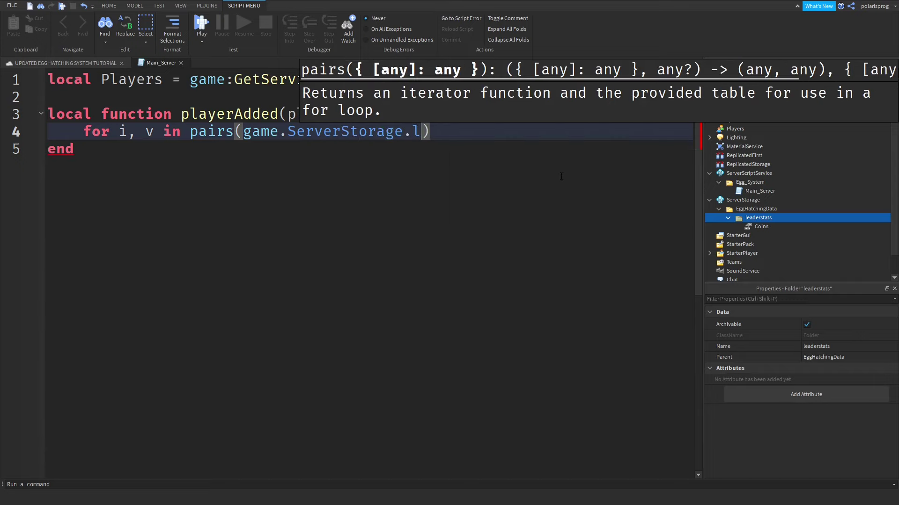
key(BackSpace)
text(egg)
key(Tab)
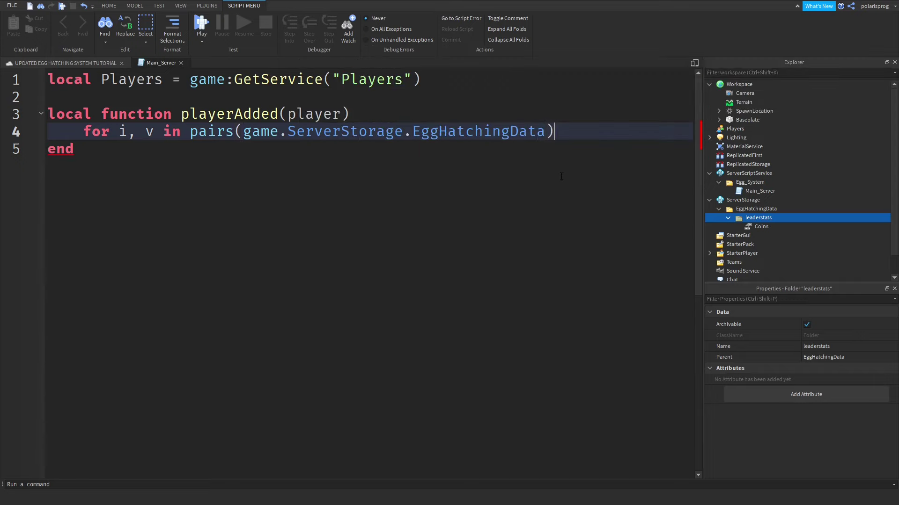
text(:)
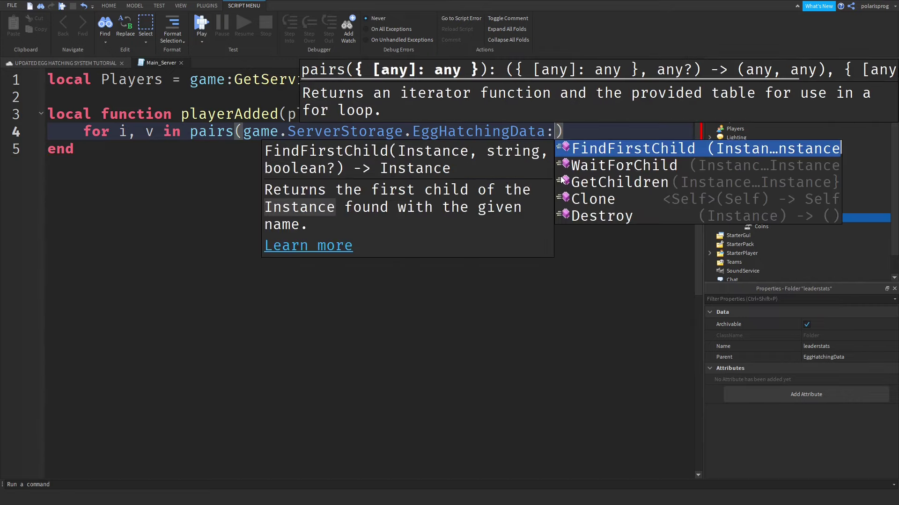
text(ge)
key(Tab)
key(Right)
text(do)
key(Return)
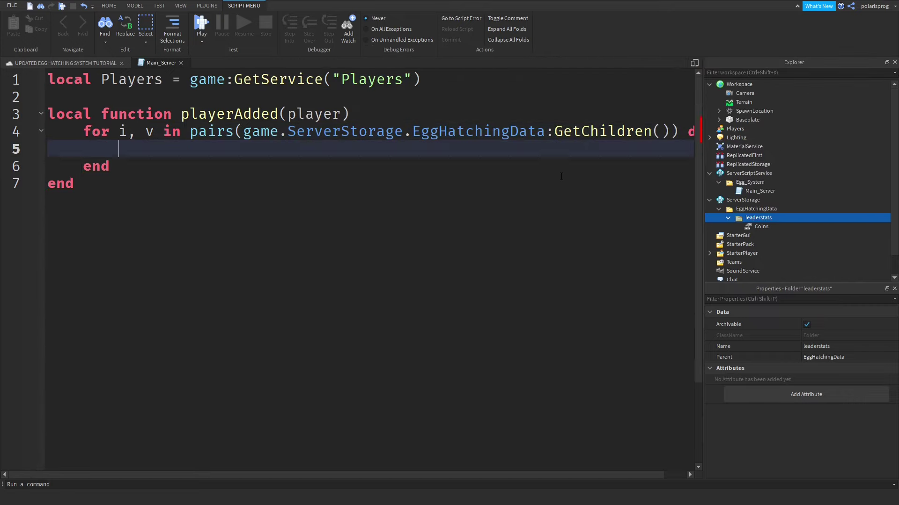
- Write v:Clone().Parent = player as the body of the for loop
text(v.)
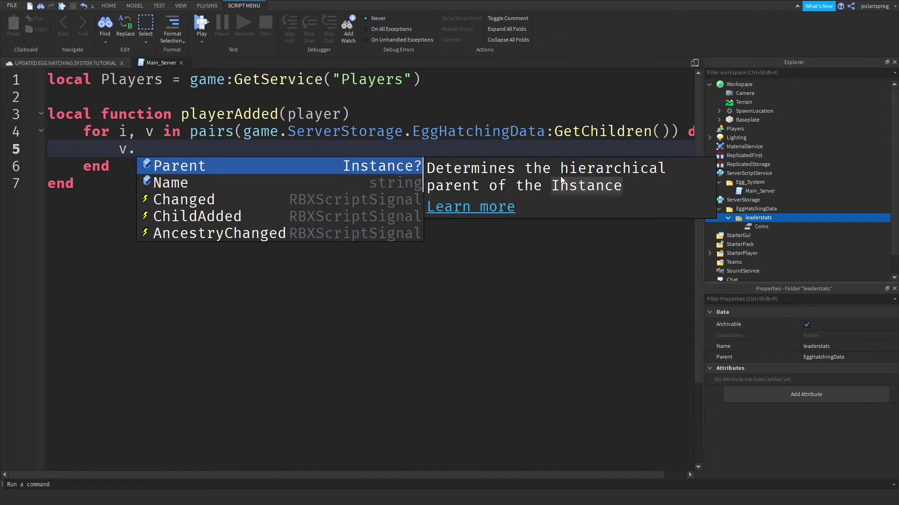
key(BackSpace)
text(:Cl)
key(Tab)
key(Right)
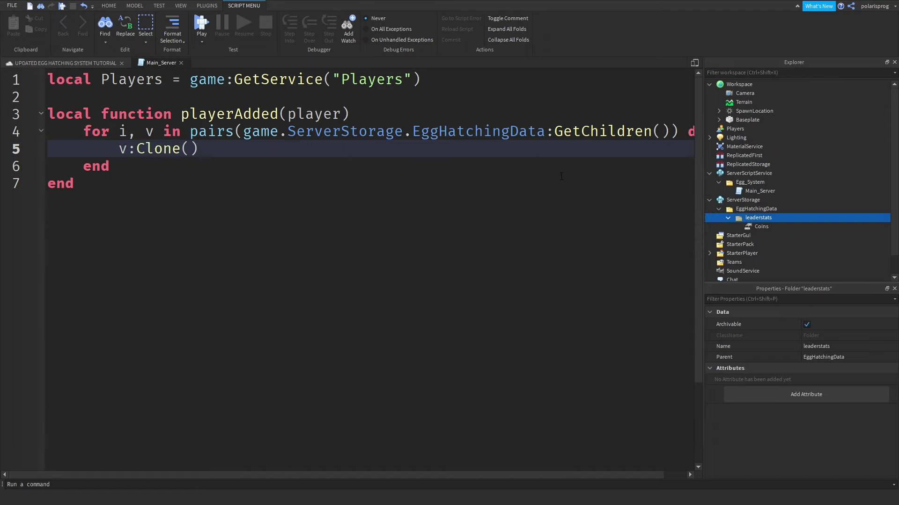
text(.Par)
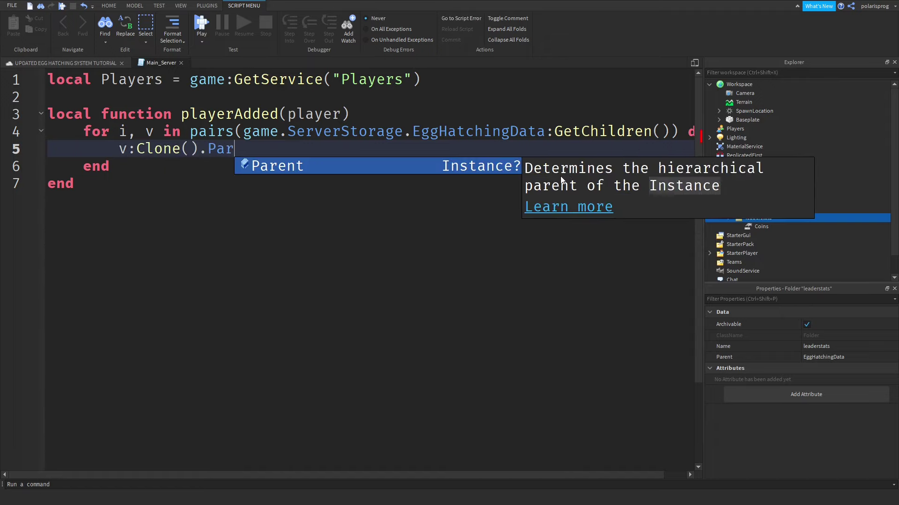
key(Tab)
text(= pl)
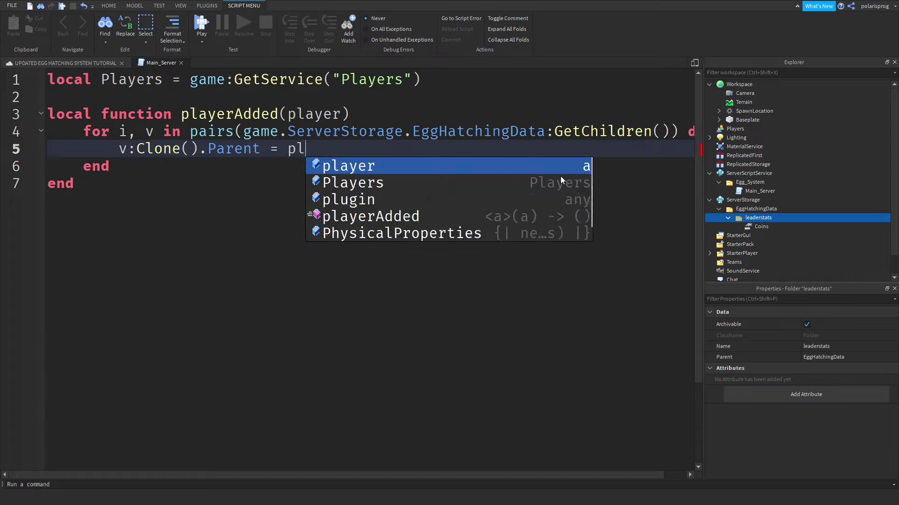
key(Tab)
key(Down)
key(Down)
ctrl+scroll(379, 236, down, 1)
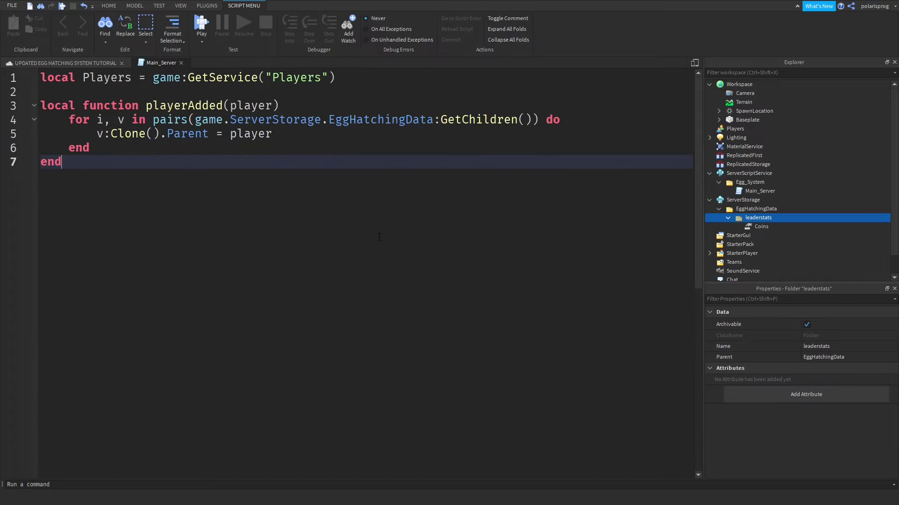
- Review the EggHatchingData folder and collapse its leaderstats subfolder in the object tree
click(749, 209)
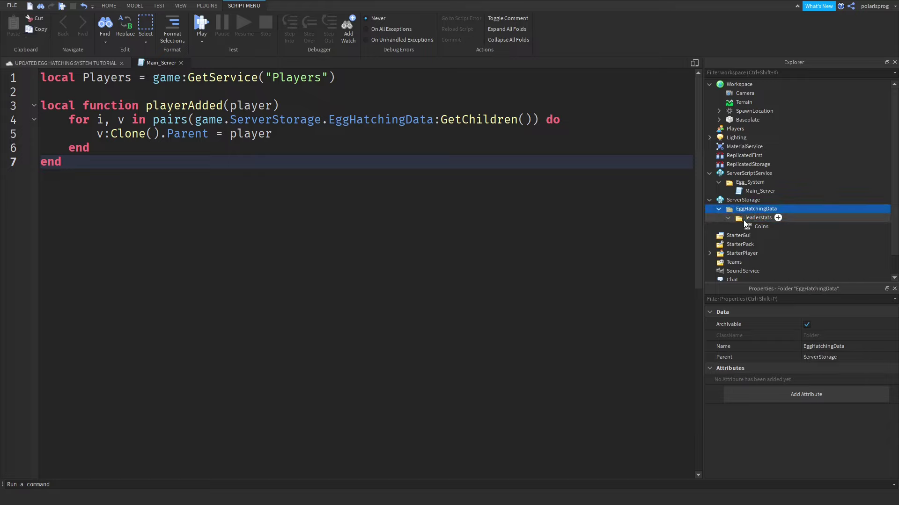
click(728, 218)
click(749, 218)
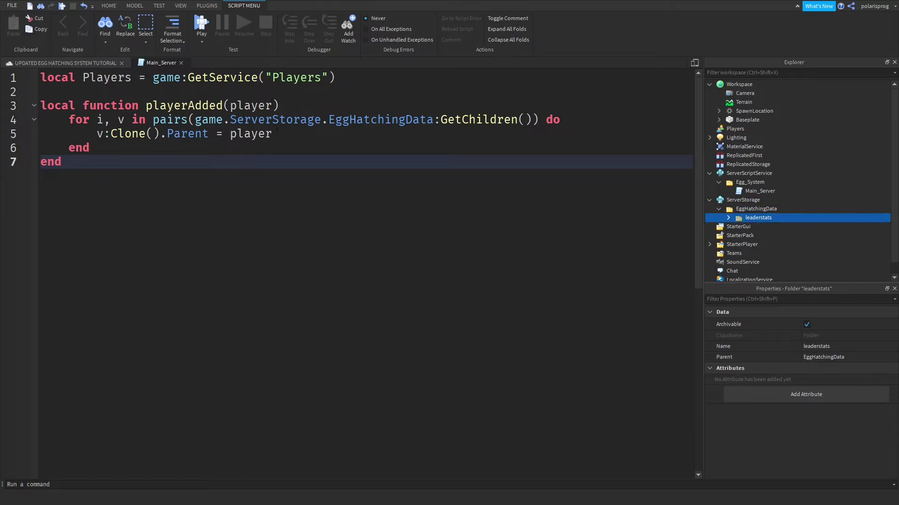
- Below the playerAdded function, connect it to the join event with Players.PlayerAdded:Connect(playerAdded)
click(279, 148)
click(181, 220)
key(Return)
key(Return)
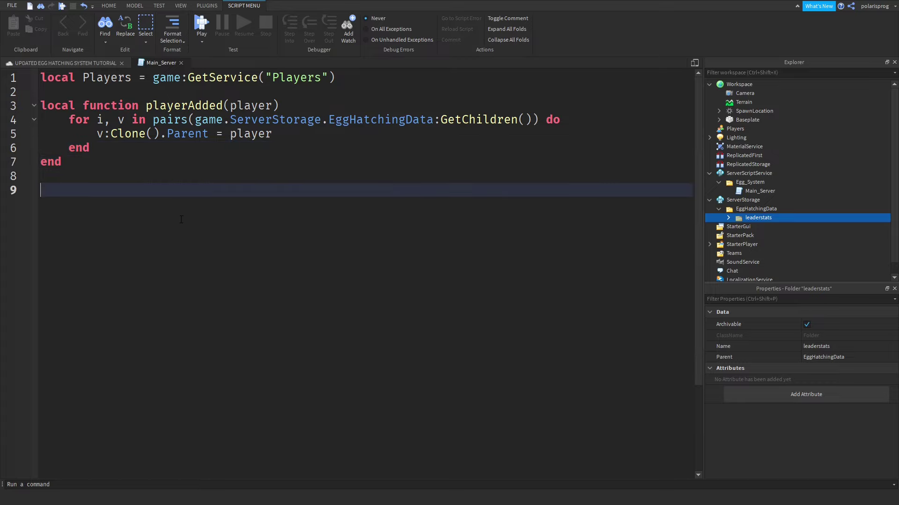
text(Players.PlayerAdded:c)
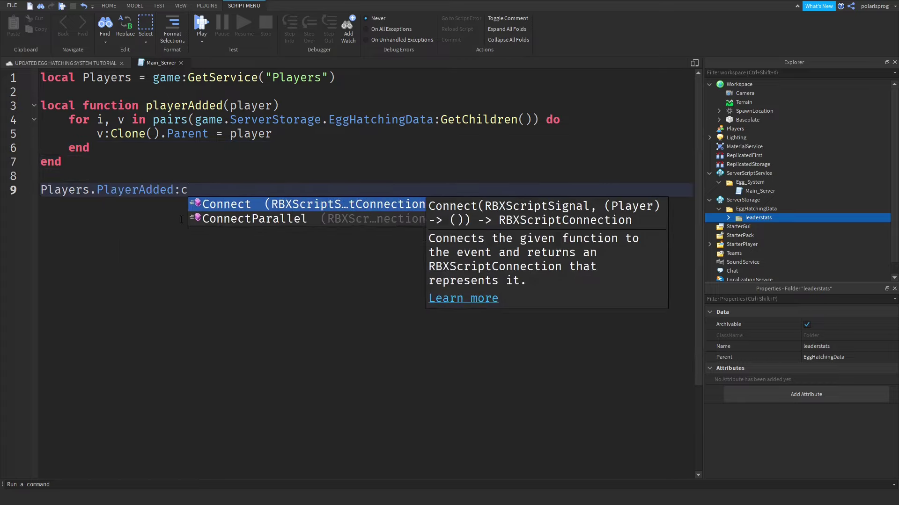
key(Tab)
text(p)
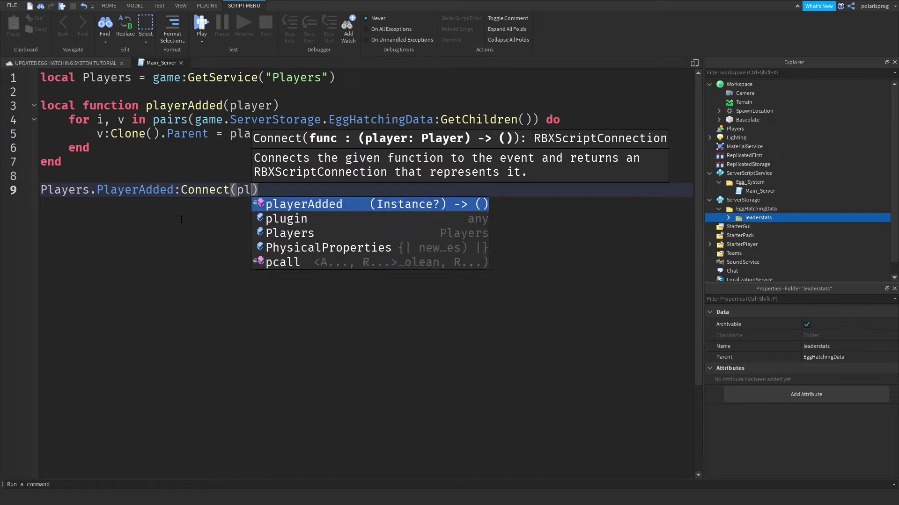
key(Tab)
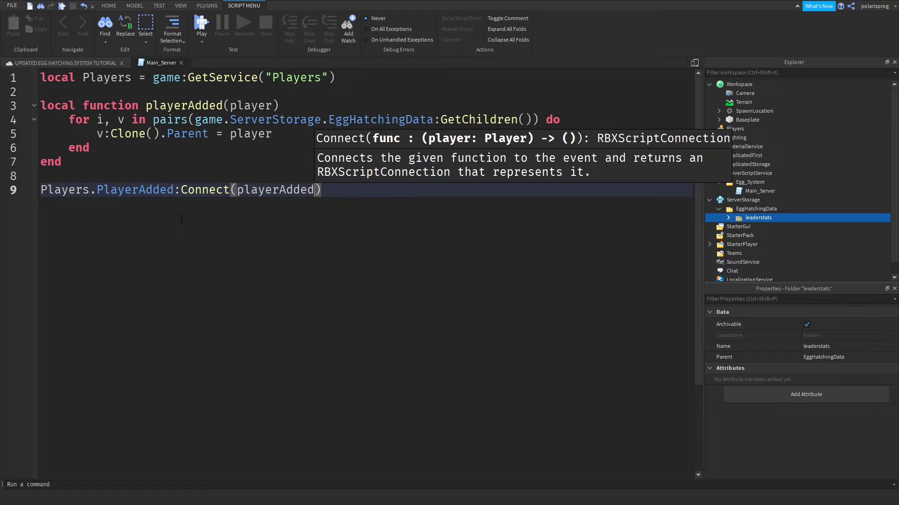
- Play-test the game to check that the joining player receives the leaderstats data, and stop the test
click(211, 21)
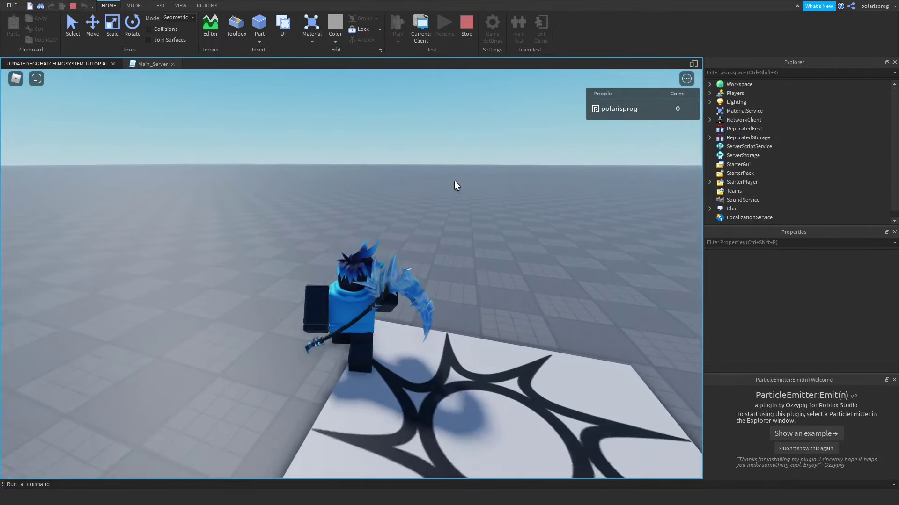
key(w)
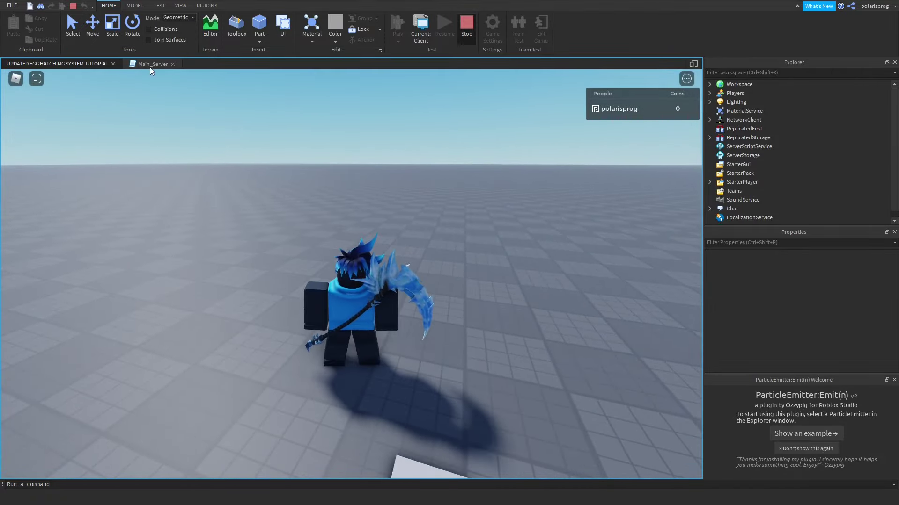
key(shift+F5)
click(78, 88)
key(Return)
key(Return)
key(Up)
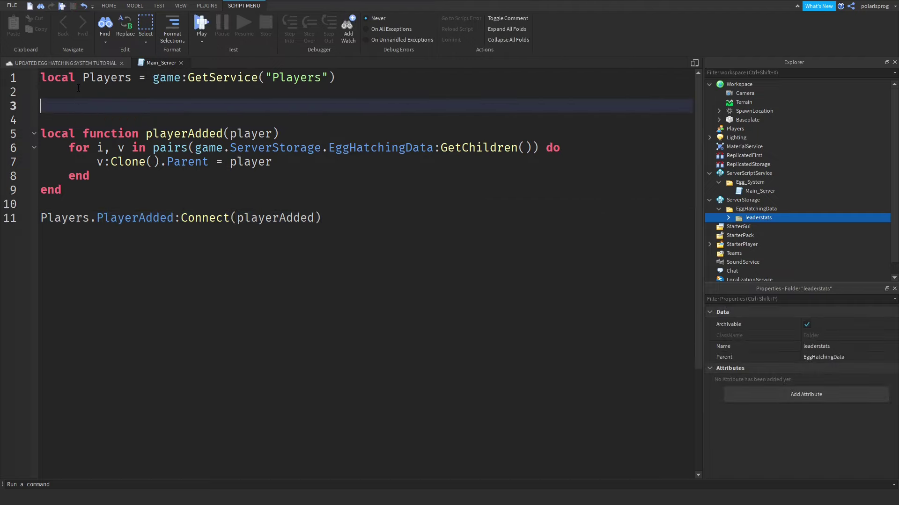
key(BackSpace)
key(BackSpace)
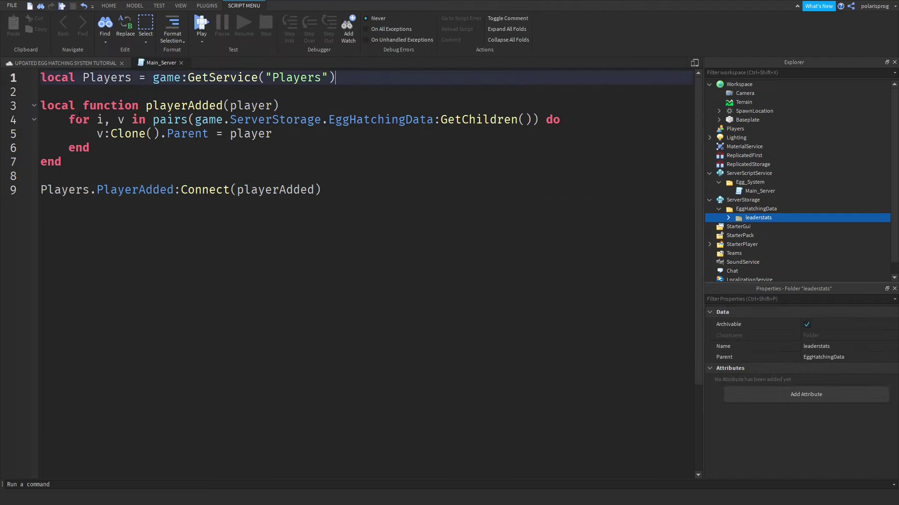
key(Tab)
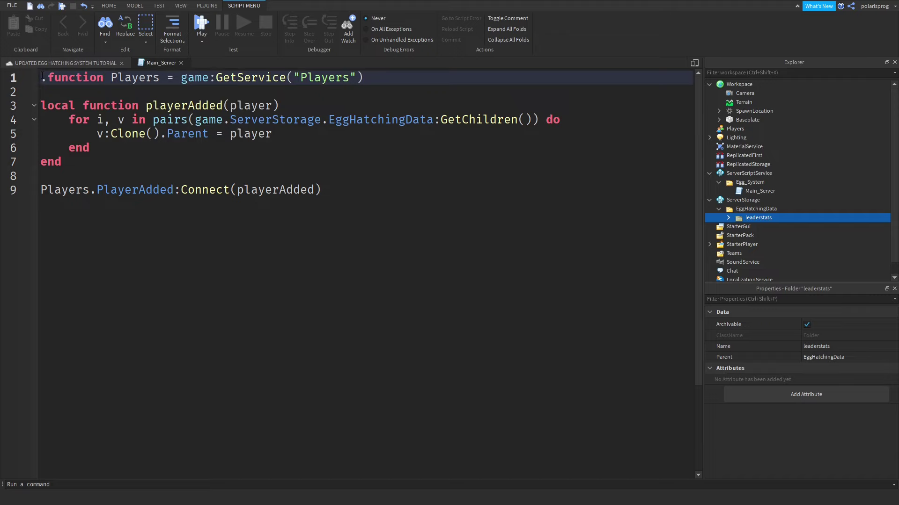
key(ctrl+z)
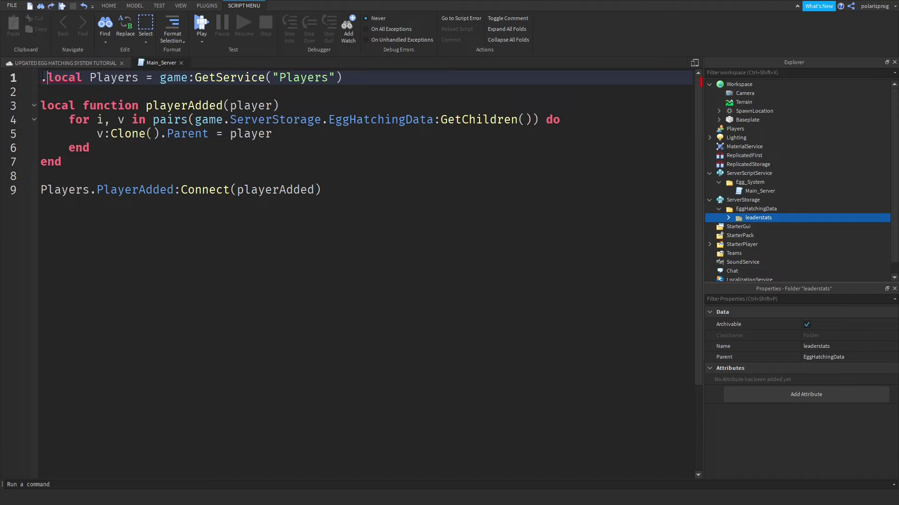
- Insert wait(2) as the first line of the Main_Server script, separated from the Players variable by a blank line
key(Return)
key(Return)
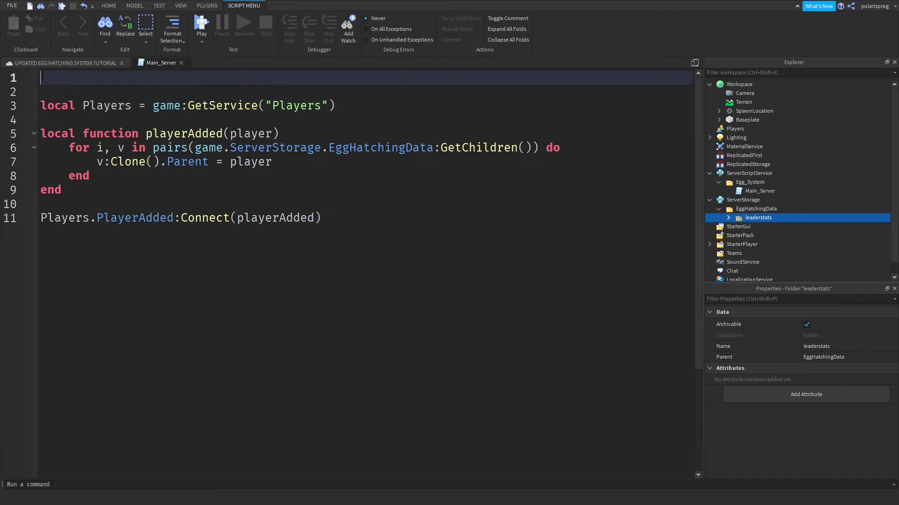
text(wait()
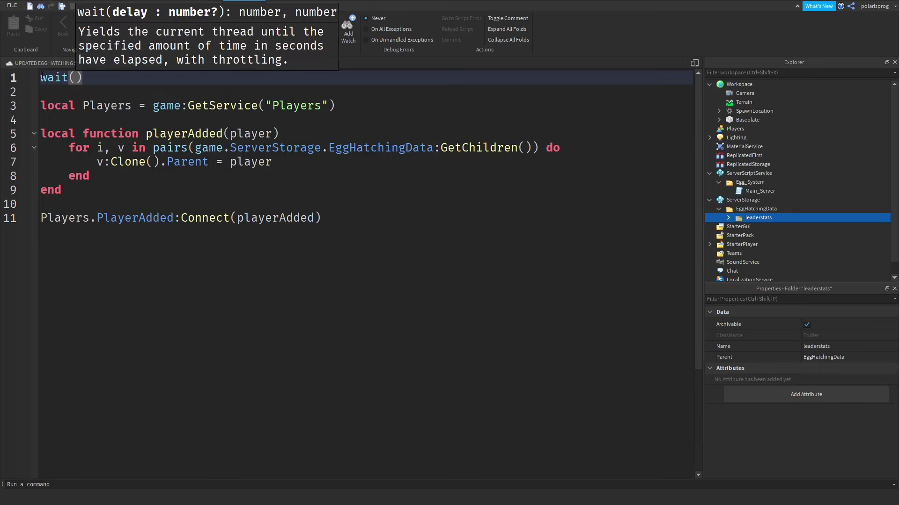
text(2)
click(345, 260)
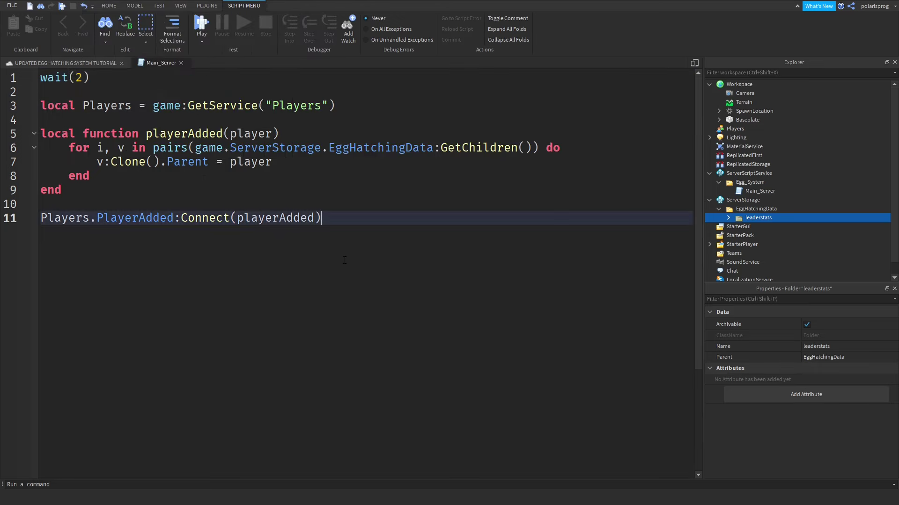
- Add a for i, player in pairs(Players:GetPlayers()) do ... end loop below the PlayerAdded connection
key(Return)
key(Return)
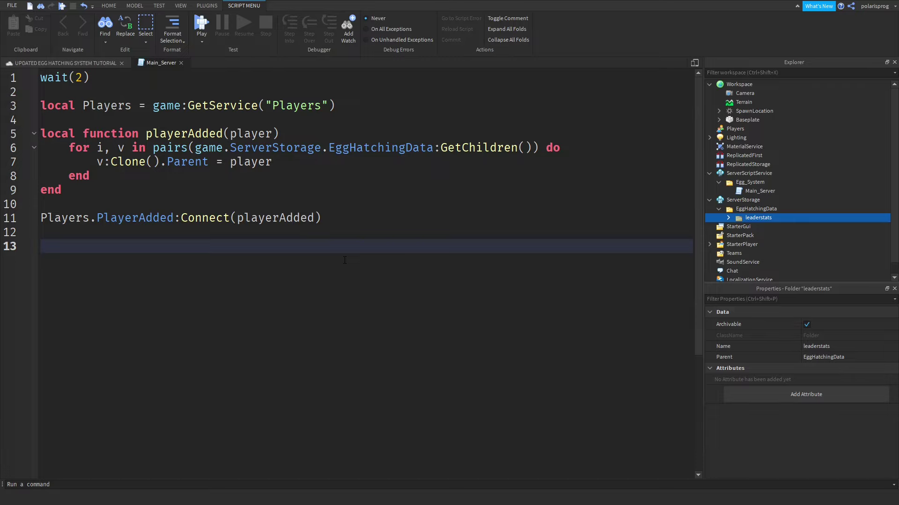
click(202, 24)
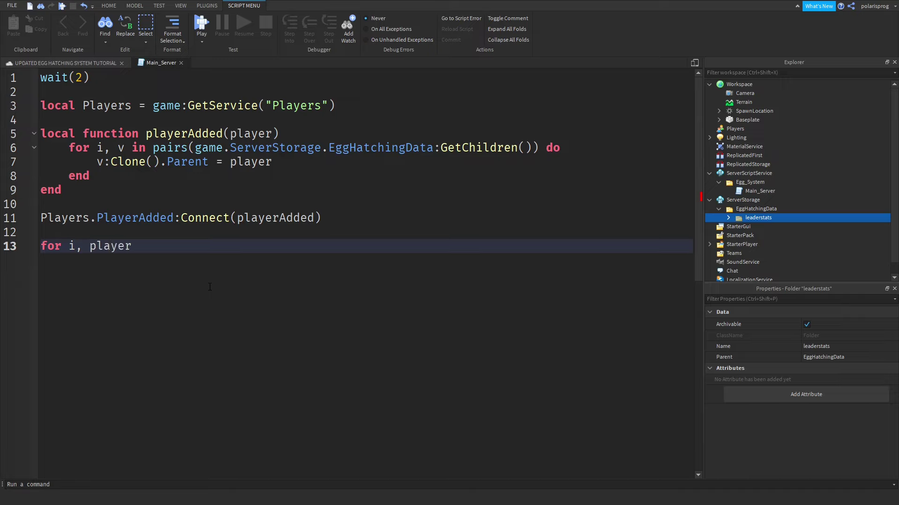
text(in pairs(pla)
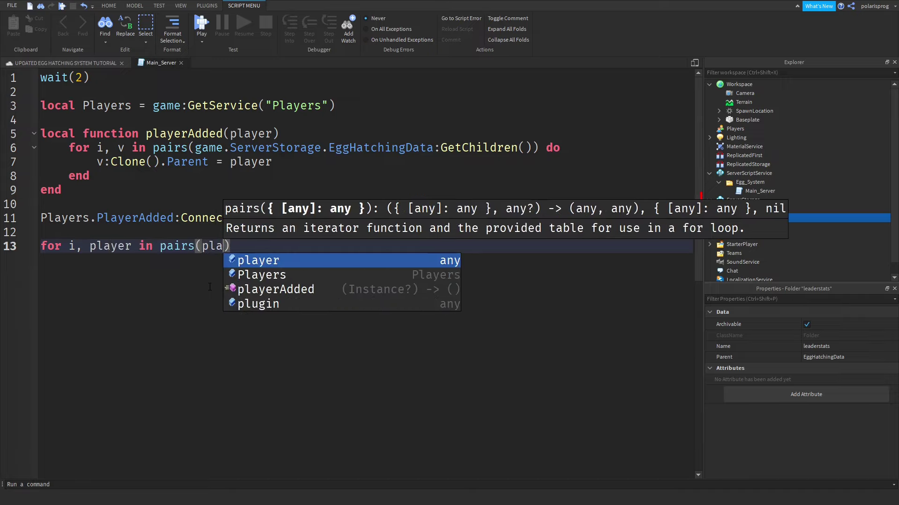
key(Tab)
text(s)
key(Tab)
text(:g)
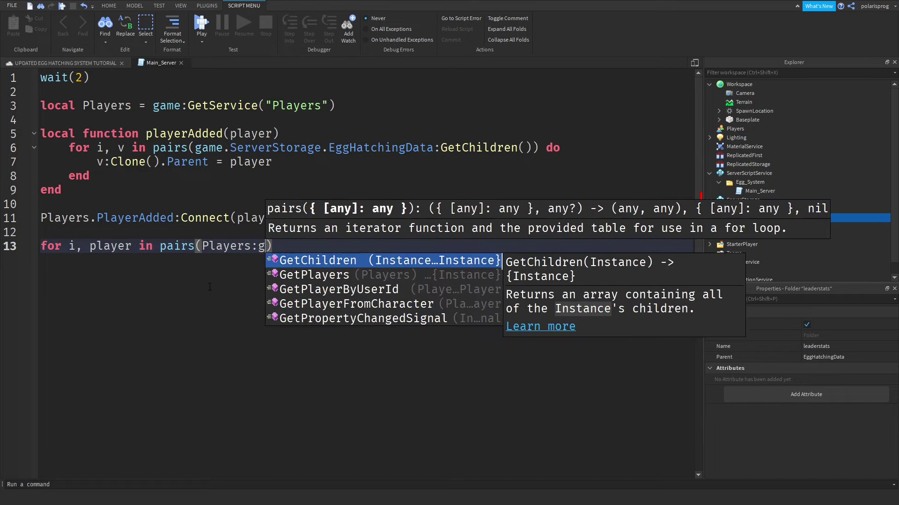
text(etPl)
key(Tab)
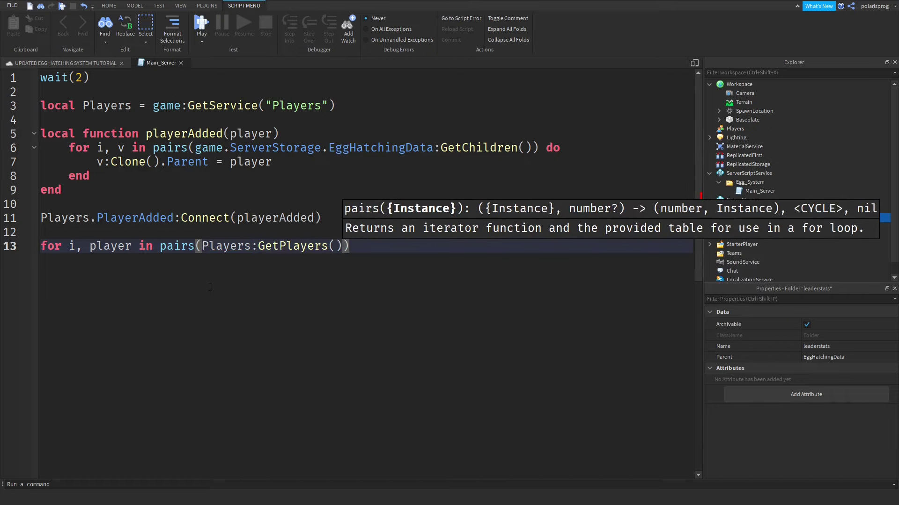
text() do)
key(Return)
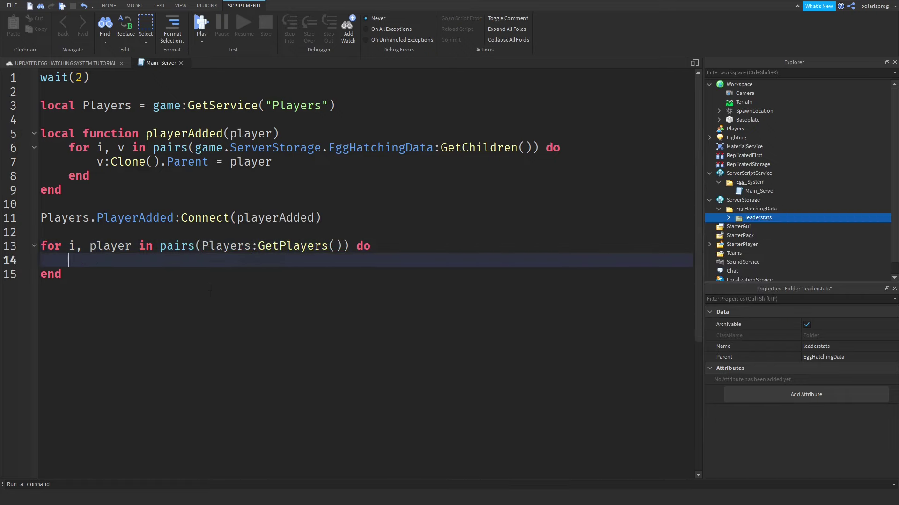
- Call playerAdded(player) as the body of the GetPlayers loop
text(if pla)
key(Tab)
text(pla)
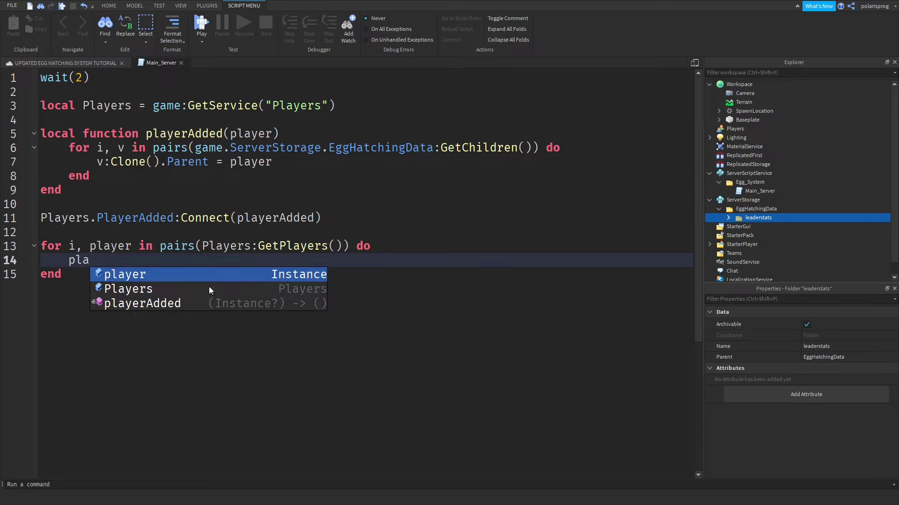
key(Down)
key(Down)
key(Tab)
text(player)
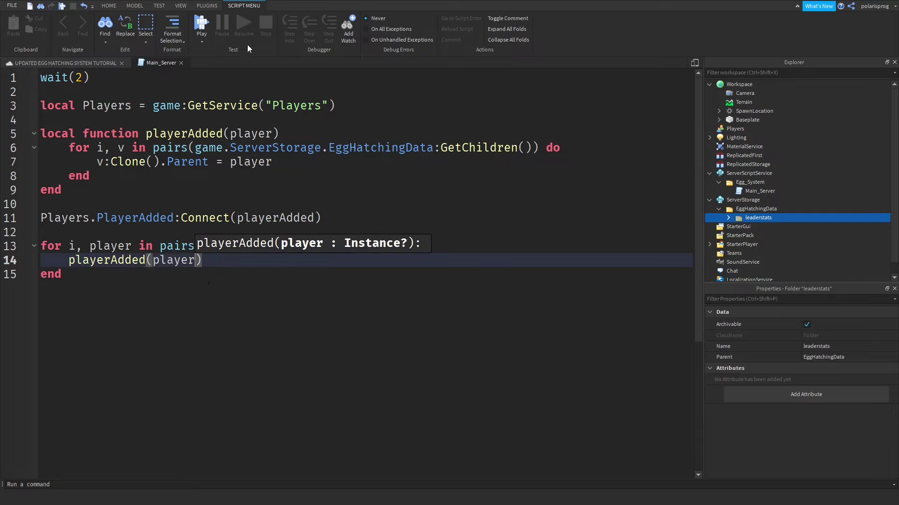
- Play-test the game again with the startup delay and player loop in place, and stop the test
click(206, 25)
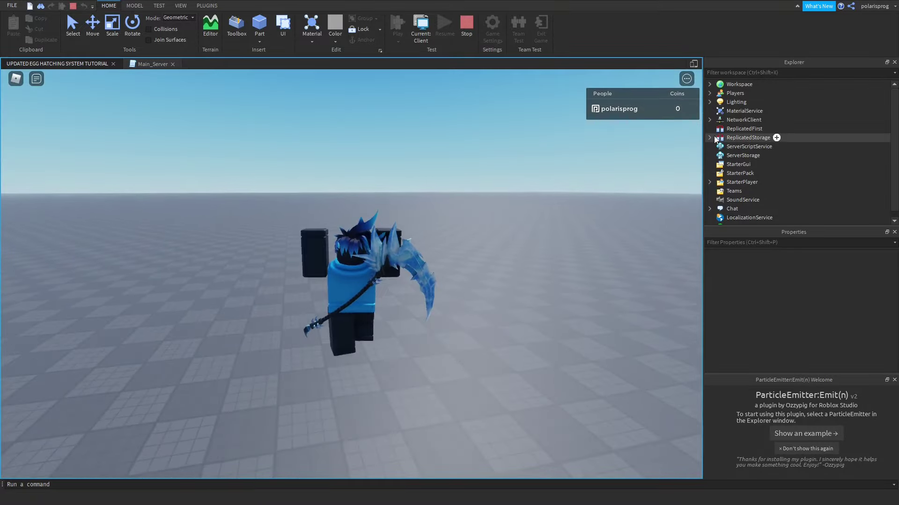
click(619, 109)
click(619, 109)
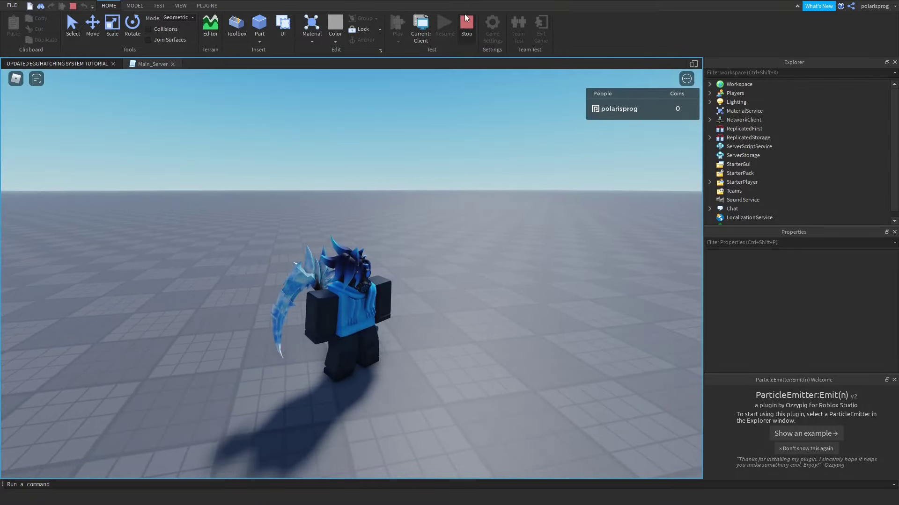
key(shift+F5)
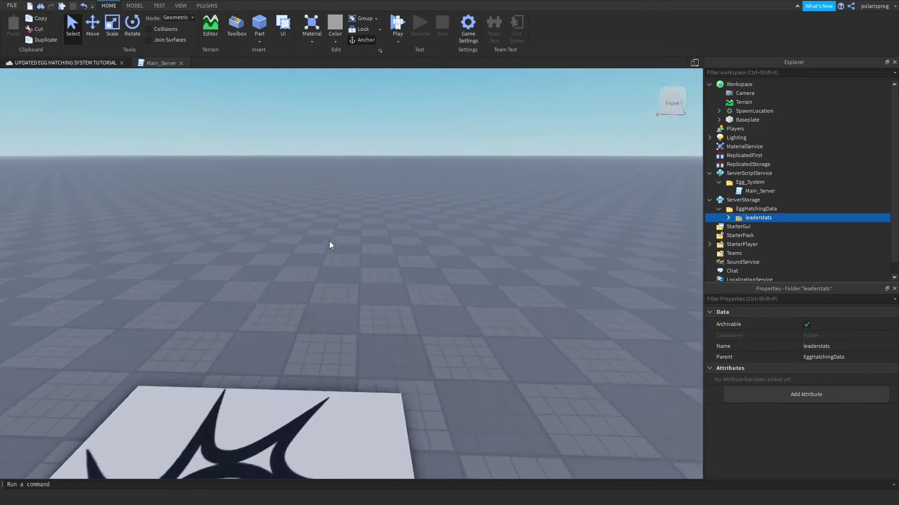
- Search the Toolbox Marketplace for Egg within the Meshes category
right_drag(330, 240, 314, 122)
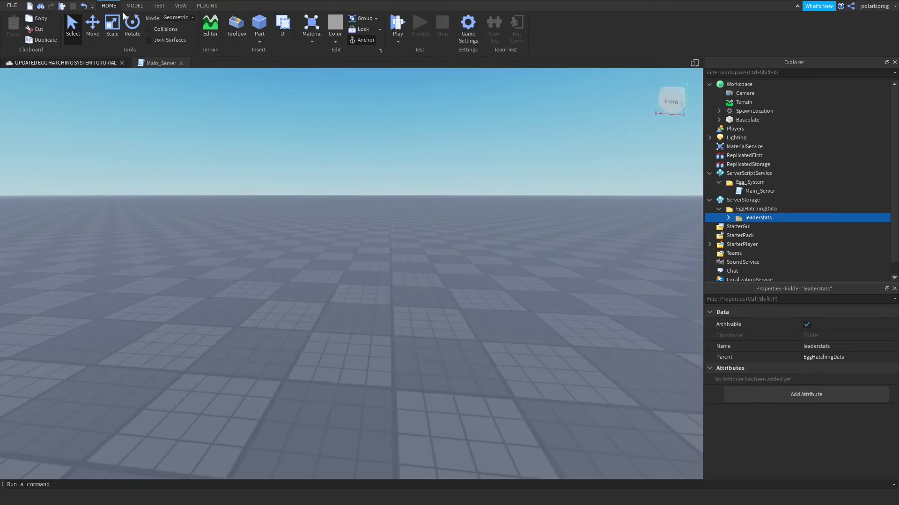
click(230, 31)
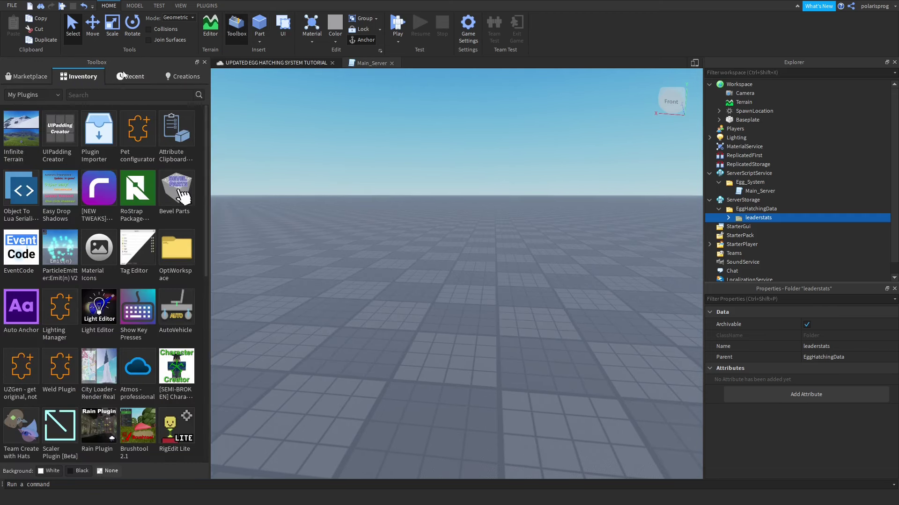
click(8, 78)
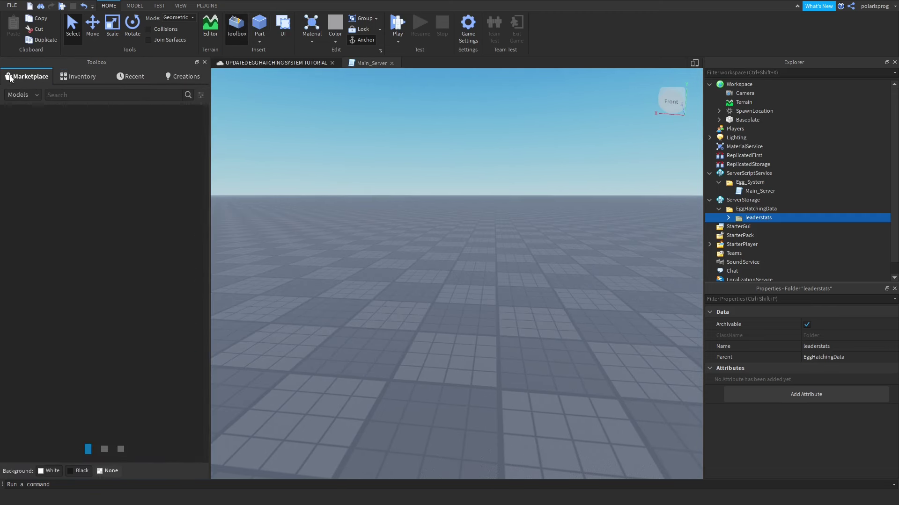
click(24, 94)
click(27, 127)
click(80, 96)
text(Efgg)
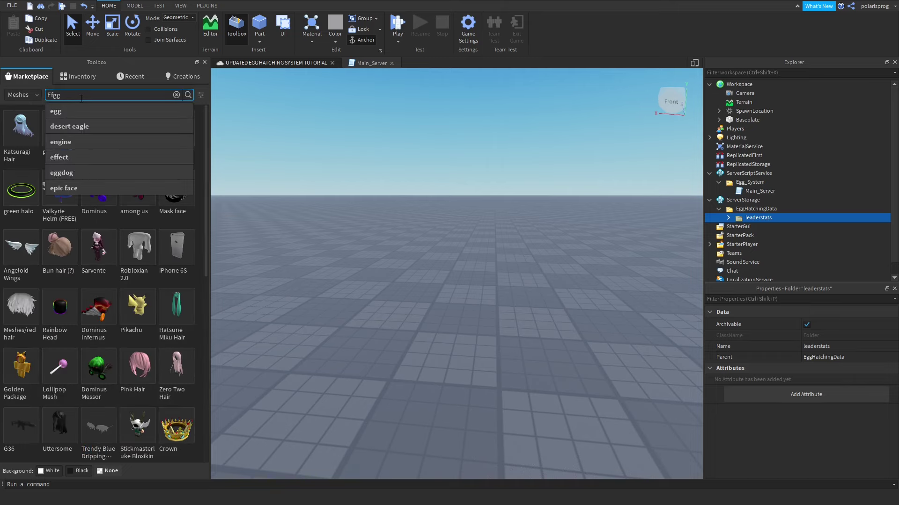
key(BackSpace)
key(BackSpace)
key(BackSpace)
text(gg)
key(Return)
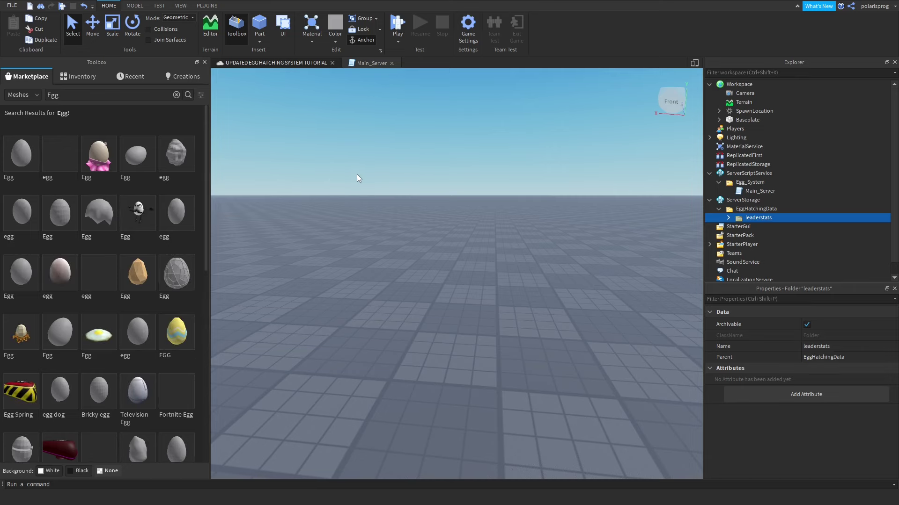
- Insert a plain Egg mesh from the search results into the workspace and close the Toolbox
right_drag(357, 178, 344, 197)
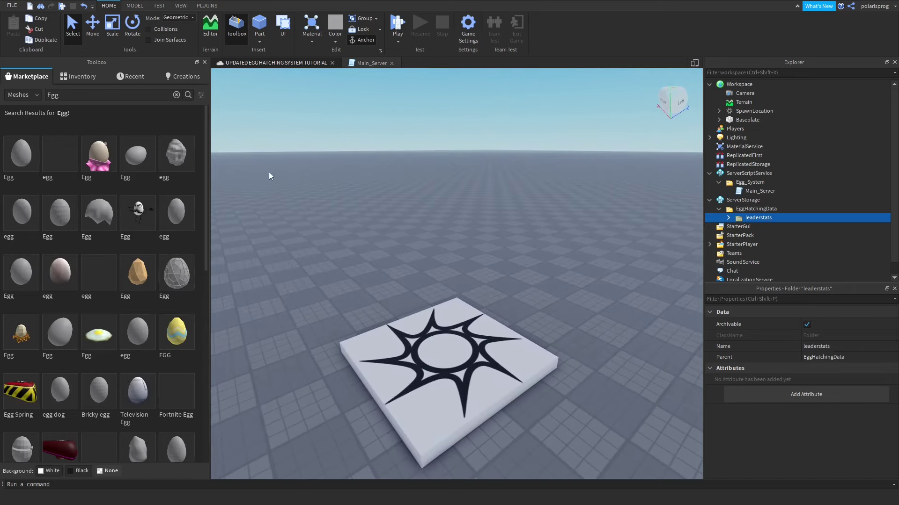
drag(385, 202, 277, 178)
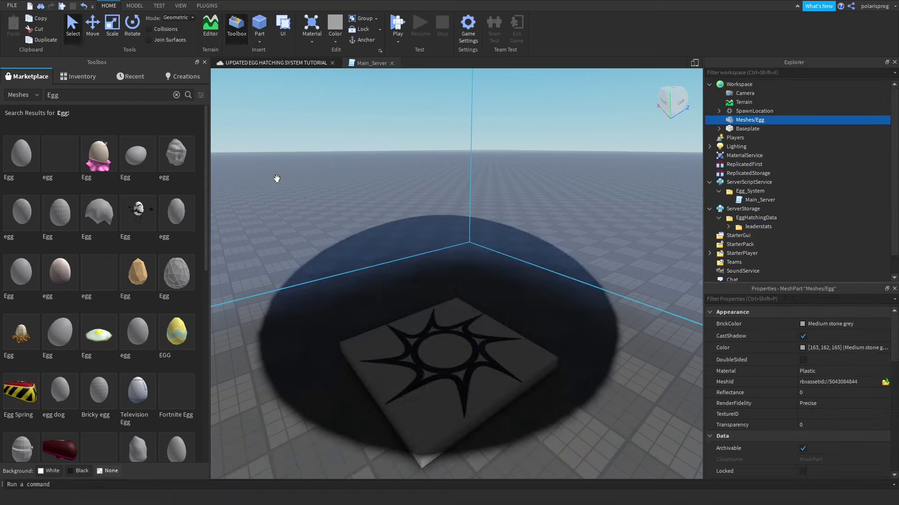
click(183, 76)
right_drag(291, 195, 225, 109)
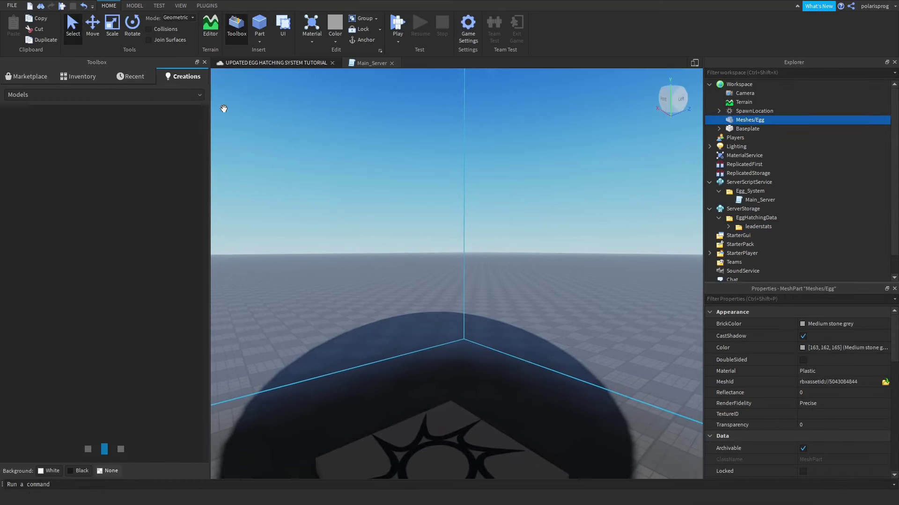
click(205, 62)
key(f)
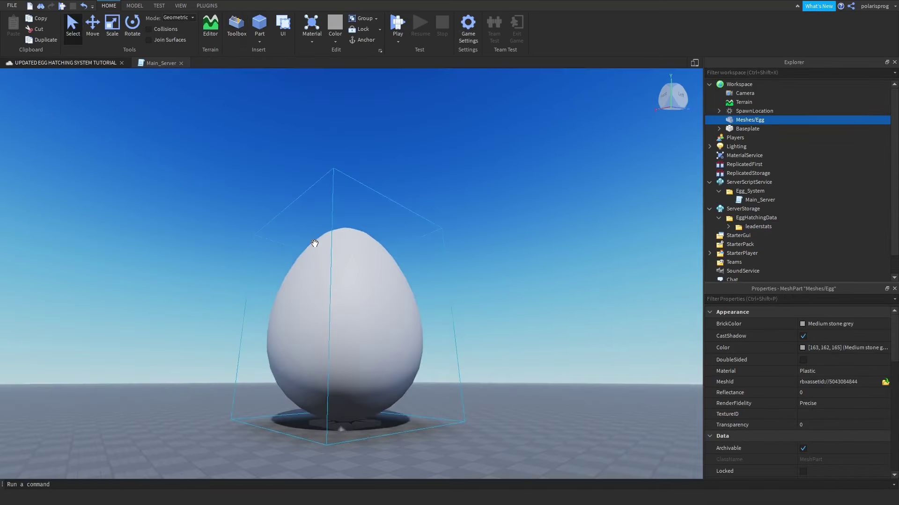
right_drag(327, 111, 318, 133)
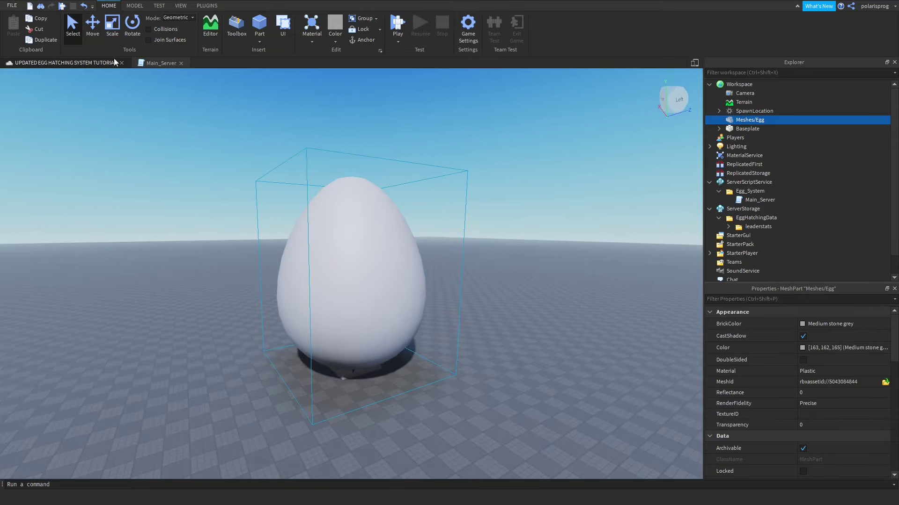
- Scale the egg mesh down until it is roughly half as wide as the spawn pad
key(ctrl+3)
drag(352, 146, 354, 145)
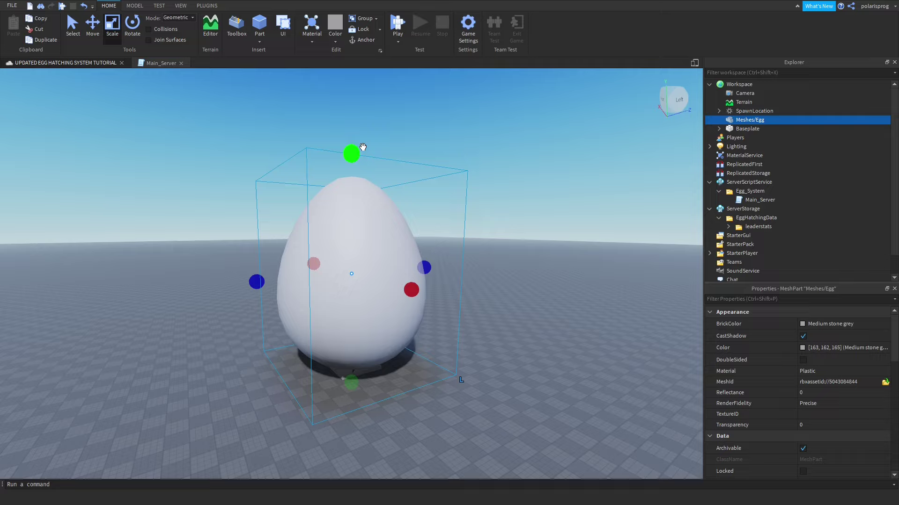
drag(363, 147, 364, 355)
key(f)
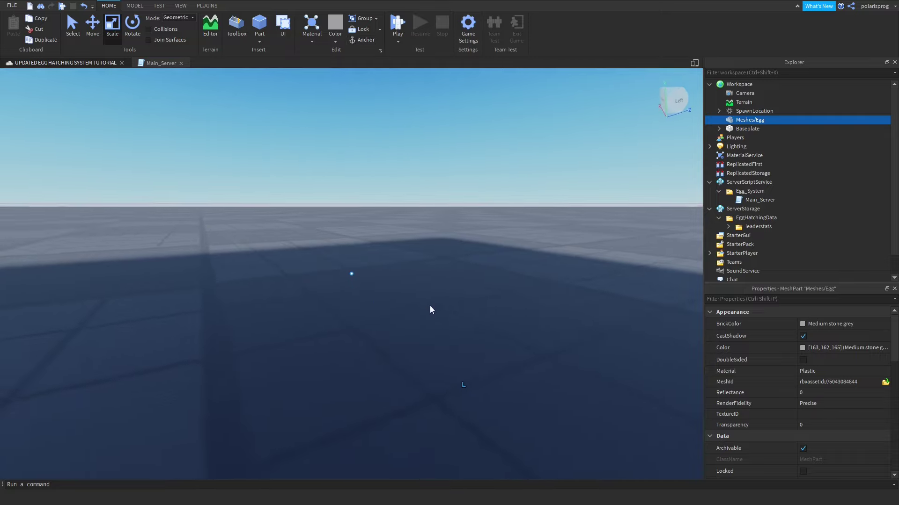
key(ctrl+z)
key(f)
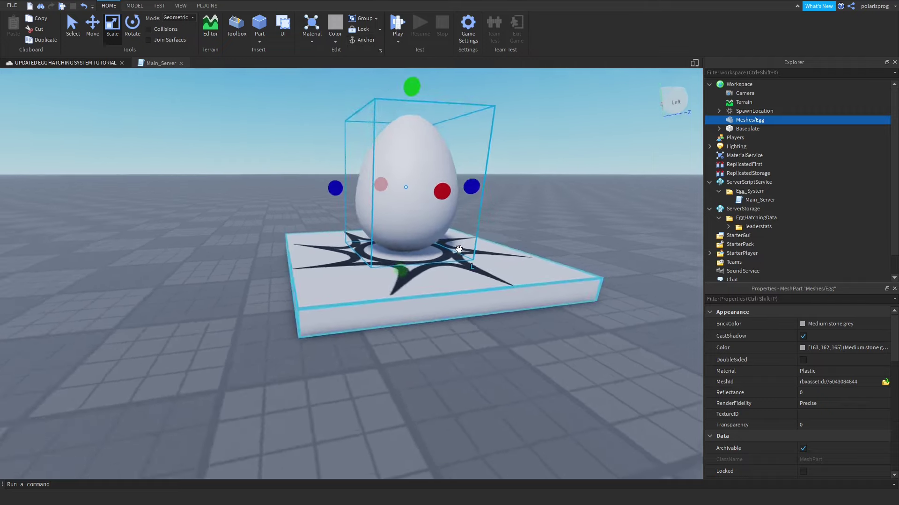
- Move the egg off the spawn pad onto the open baseplate beside it
drag(329, 188, 257, 287)
click(313, 331)
key(w)
key(a)
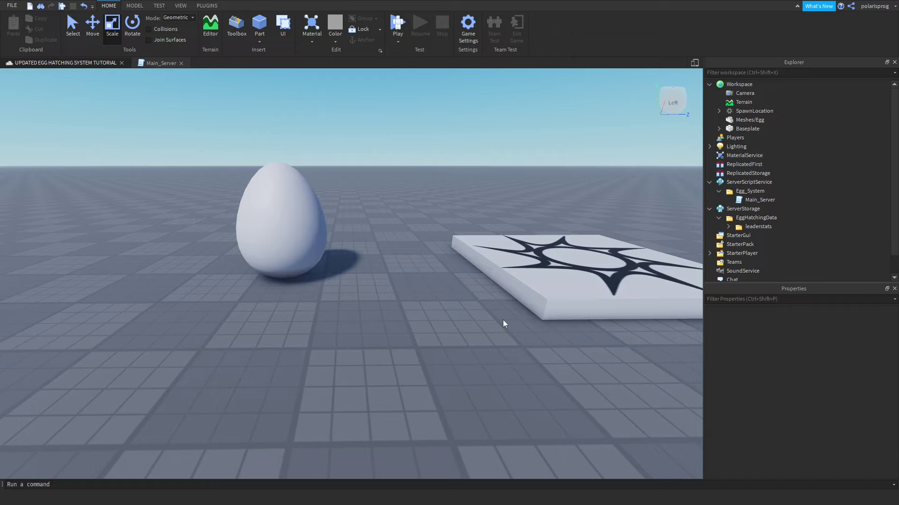
key(w)
- Change the egg mesh's BrickColor to Cashmere
click(371, 327)
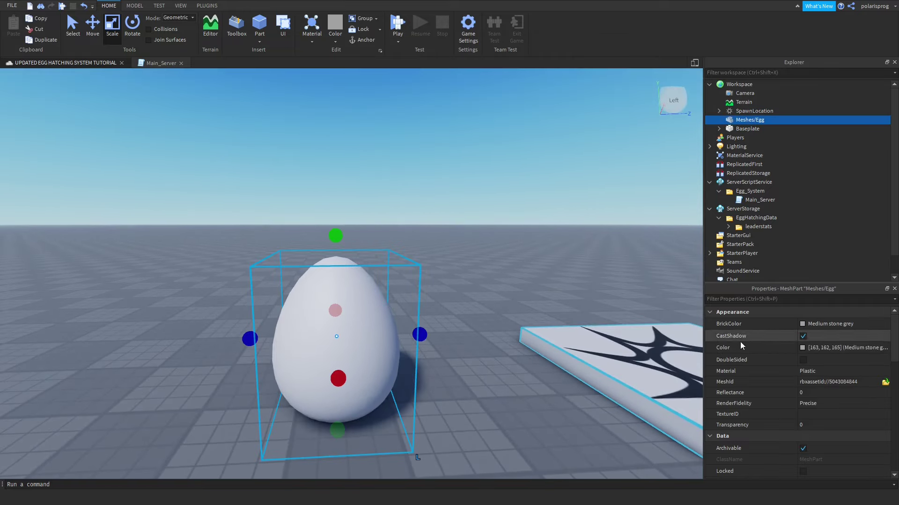
click(804, 324)
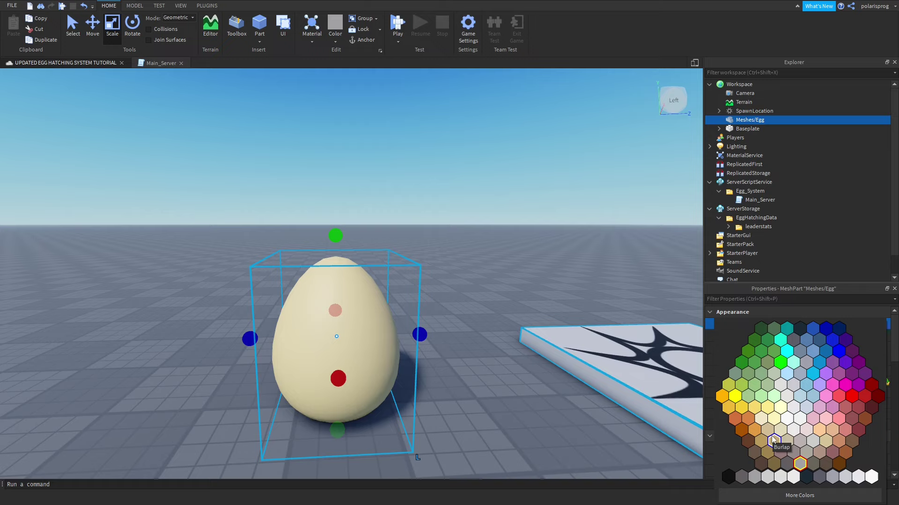
click(767, 438)
click(441, 361)
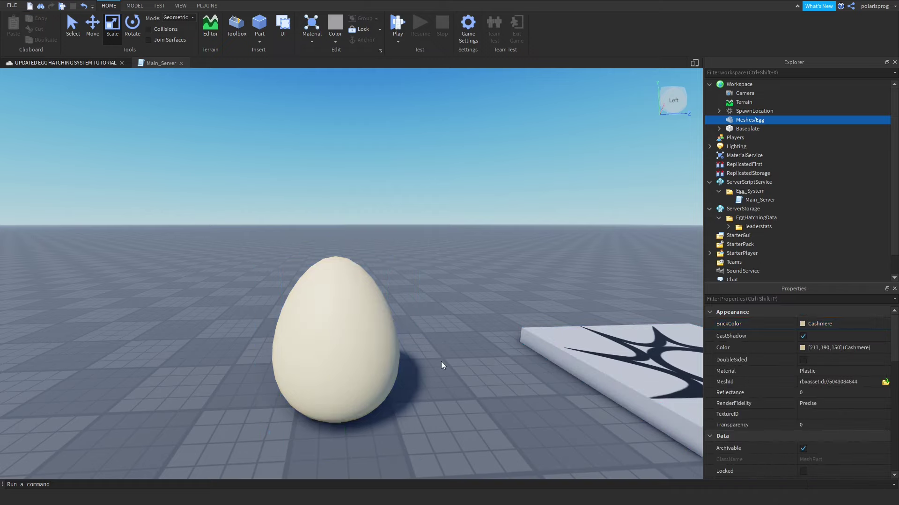
- Insert a cylinder part into the workspace near the egg
right_drag(441, 361, 438, 375)
middle_drag(438, 375, 485, 365)
click(485, 365)
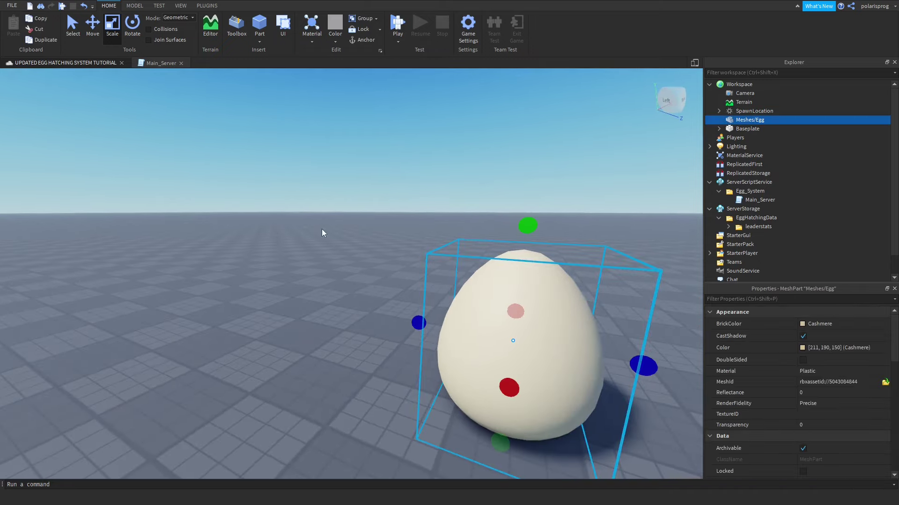
key(f)
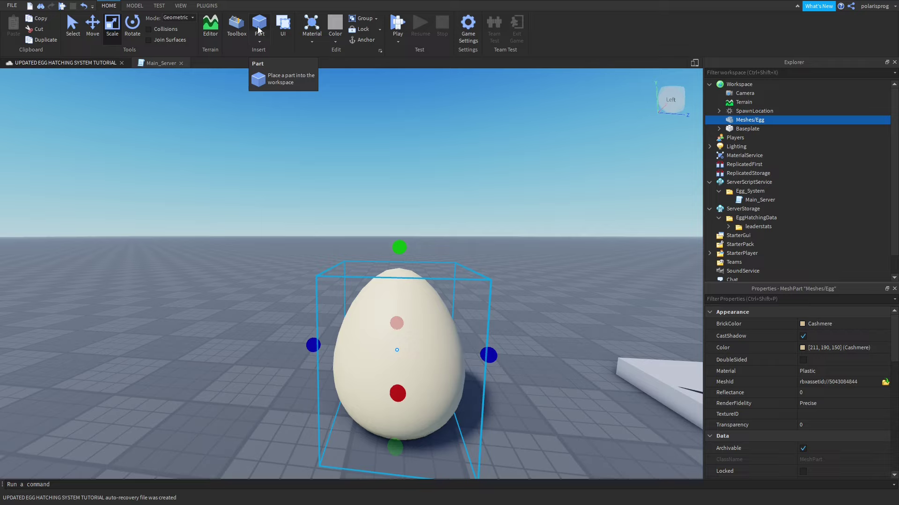
click(262, 44)
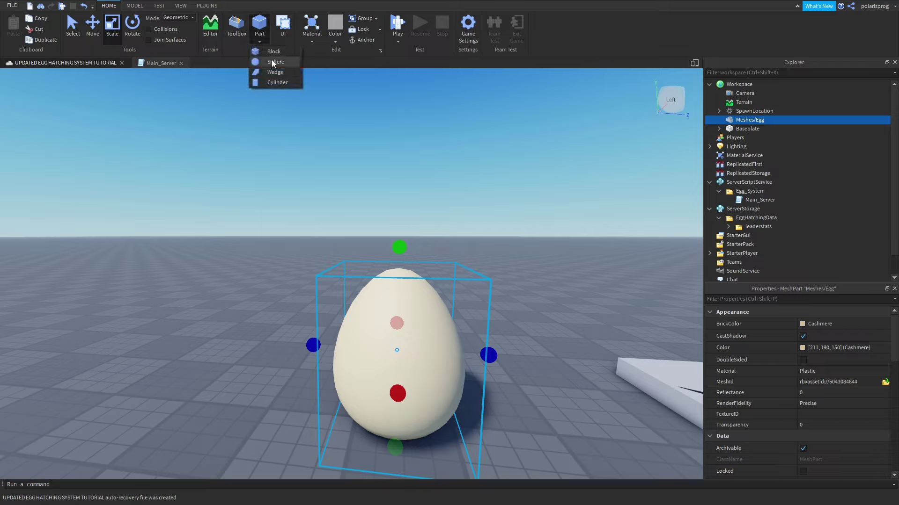
click(291, 83)
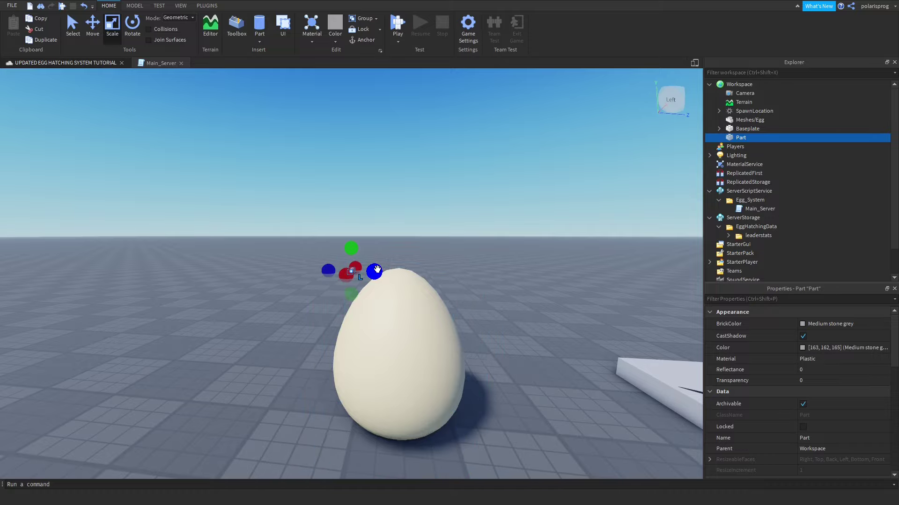
right_drag(375, 255, 374, 256)
scroll(392, 300, down, 10)
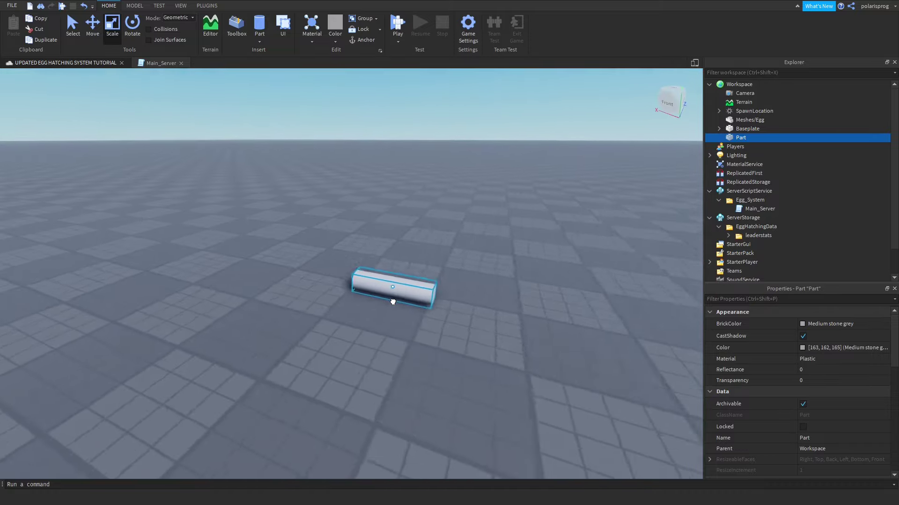
right_drag(392, 302, 392, 302)
scroll(360, 332, up, 5)
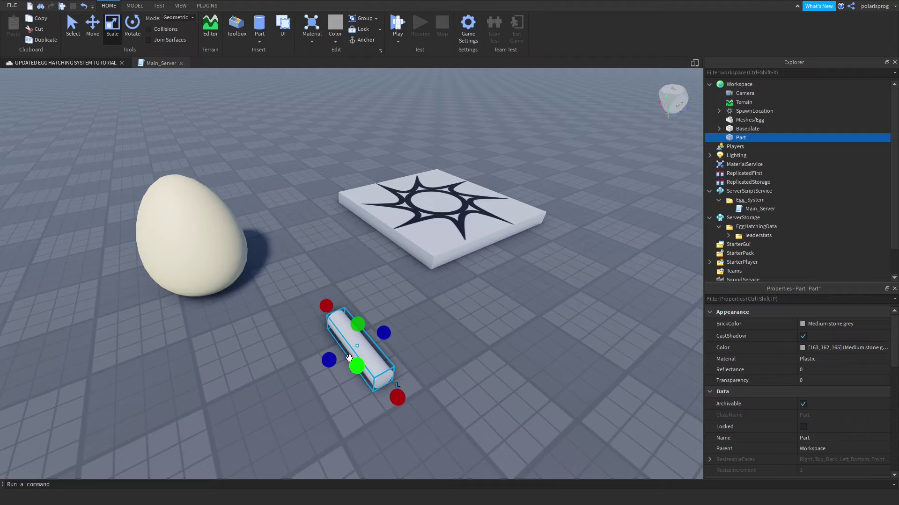
- Stand the cylinder upright and reshape it into a wide, flat disc under the egg
key(ctrl+t)
drag(357, 304, 330, 268)
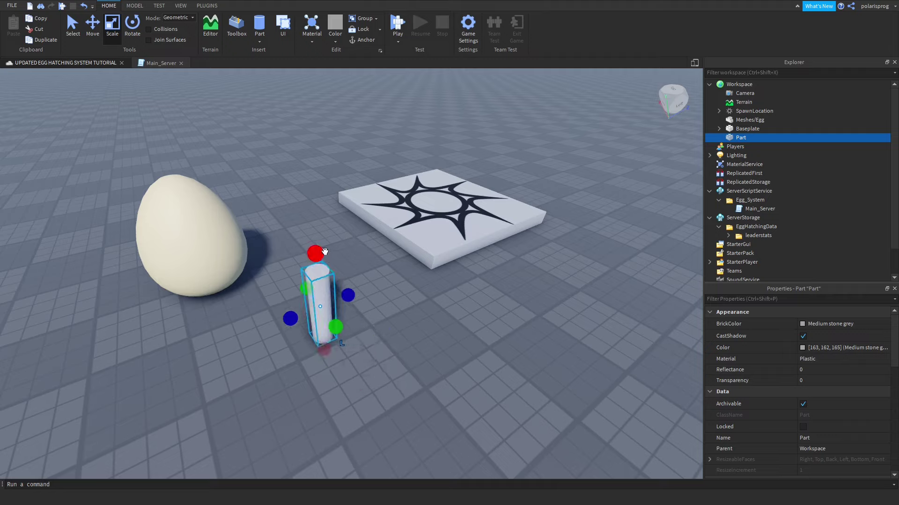
drag(325, 252, 220, 336)
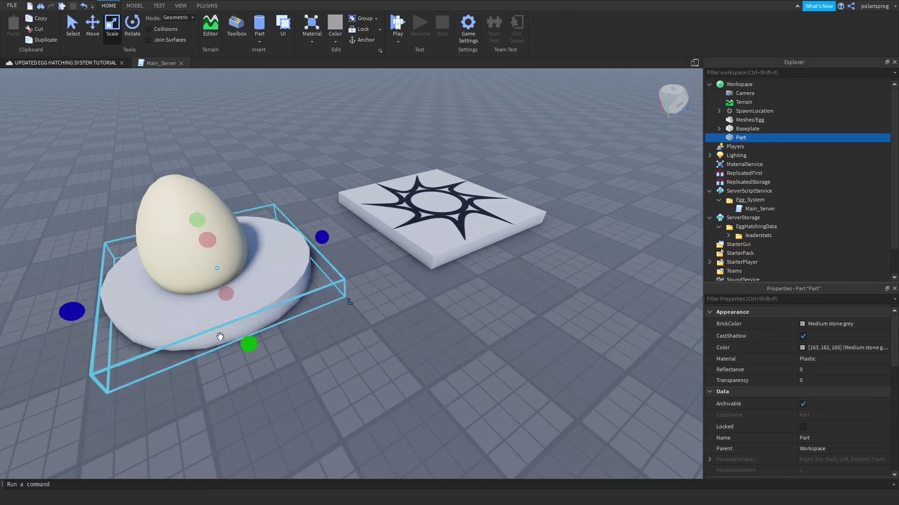
- Copy the egg's position, -0.335, 3.281, -18.301, to the disc so both share the same centre
click(211, 215)
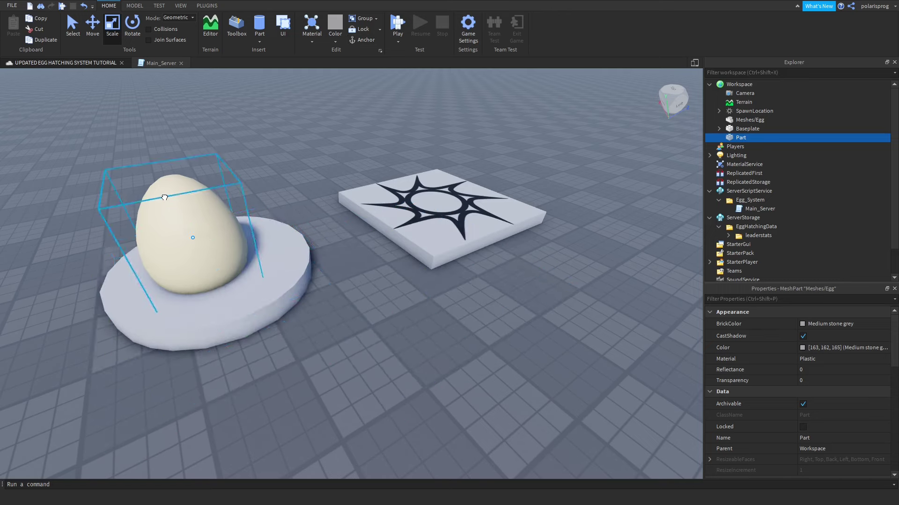
text(pos)
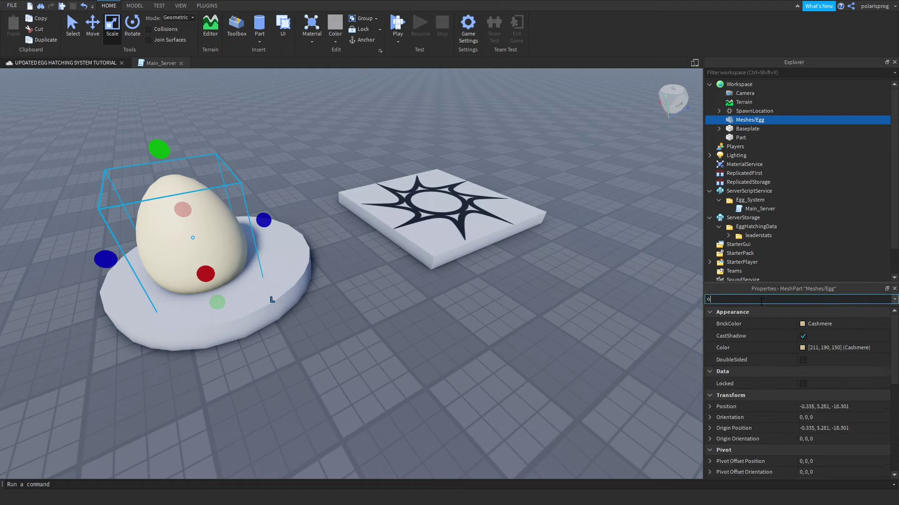
click(838, 323)
key(ctrl+c)
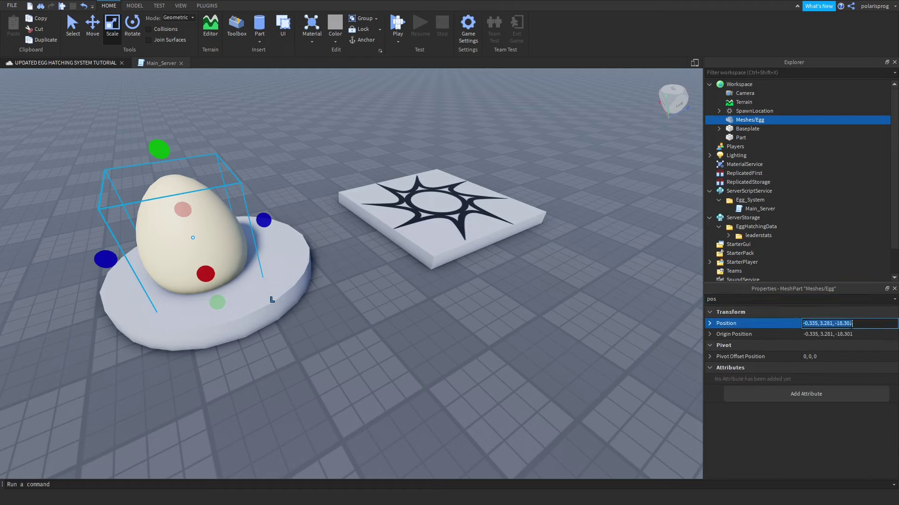
click(266, 312)
click(752, 299)
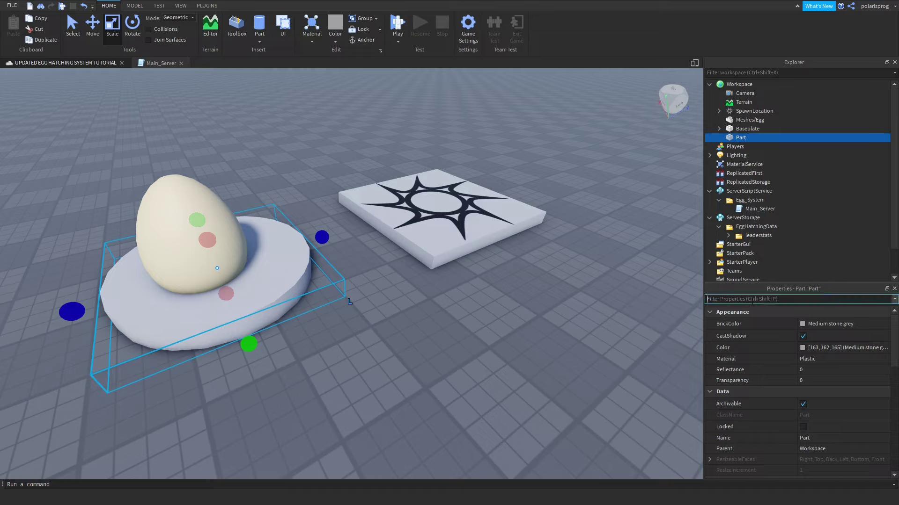
text(pos)
click(837, 323)
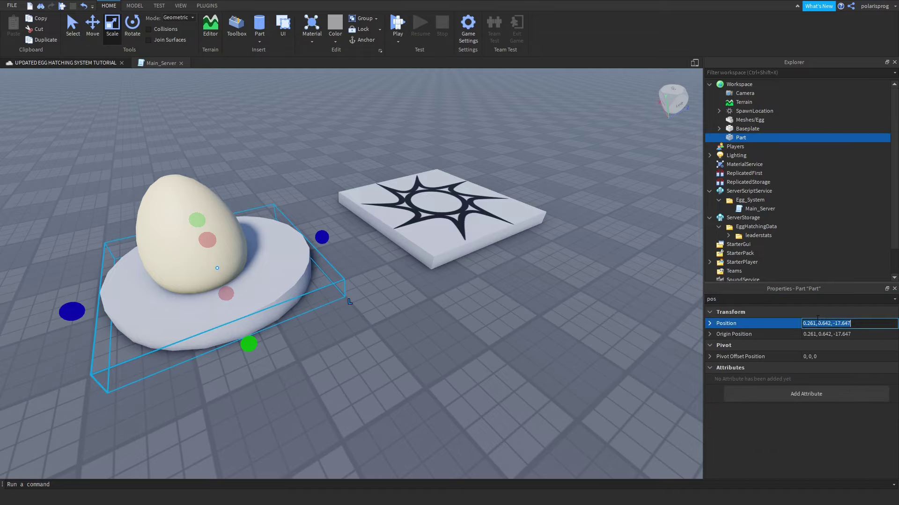
key(ctrl+v)
key(Return)
key(f)
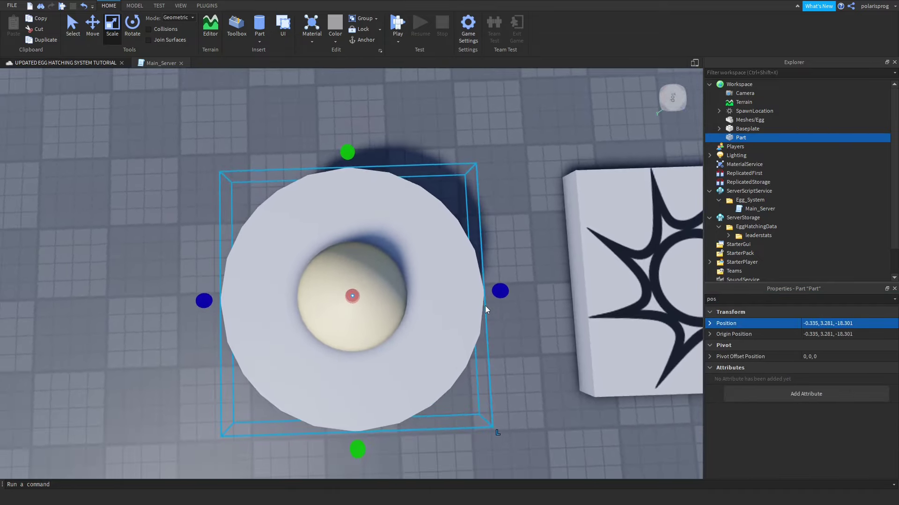
- Shrink the disc's diameter until it is only slightly wider than the egg
right_drag(323, 267, 324, 270)
drag(355, 202, 361, 218)
key(f)
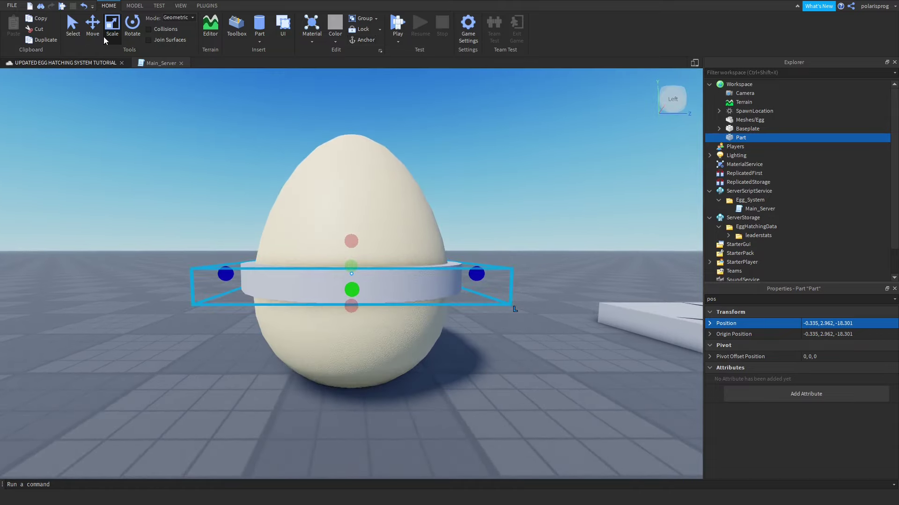
- Lower the disc to a height of about 1.086 and raise the egg to rest above it
click(93, 24)
drag(352, 192, 346, 257)
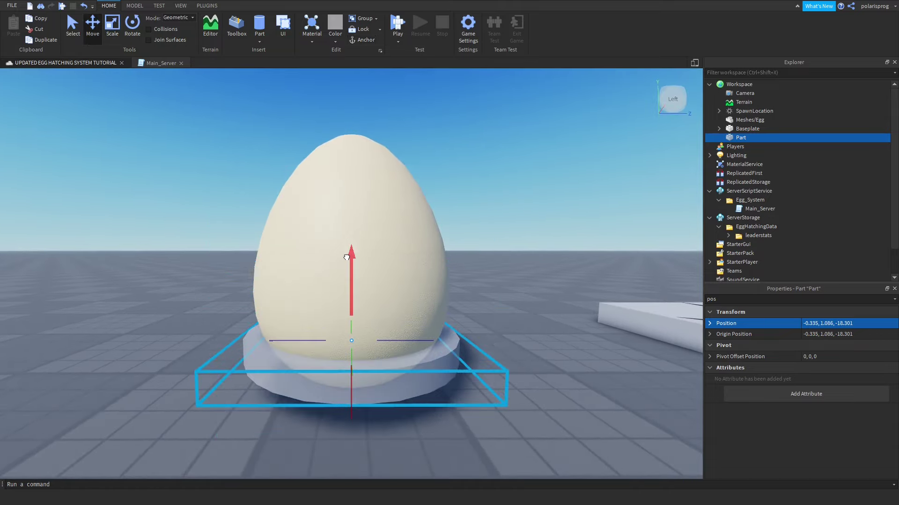
click(349, 234)
drag(349, 216, 347, 143)
- Adjust the disc's thickness so its top meets the underside of the egg
click(381, 395)
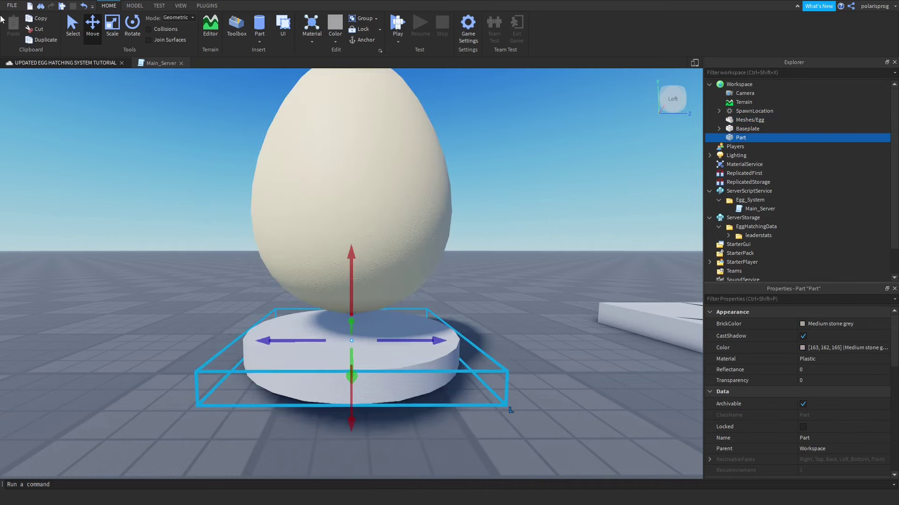
click(112, 25)
drag(351, 311, 361, 224)
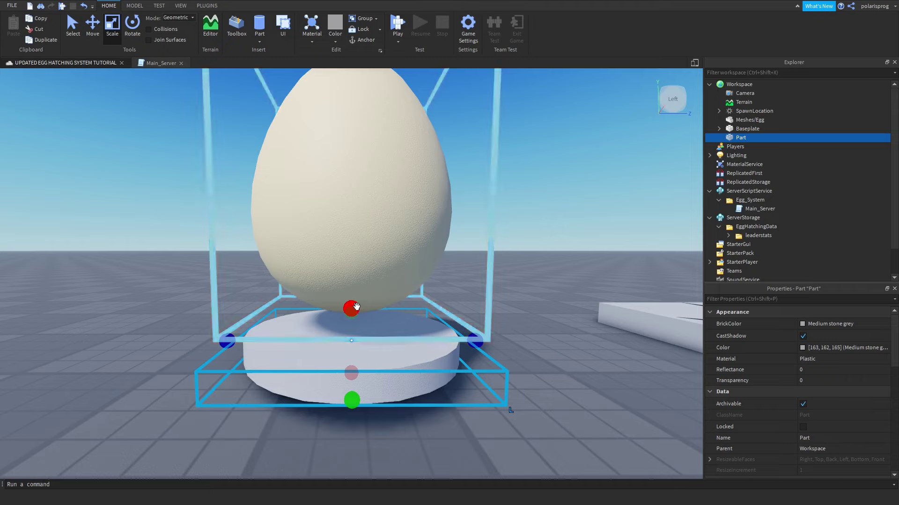
drag(351, 305, 354, 301)
scroll(388, 281, down, 5)
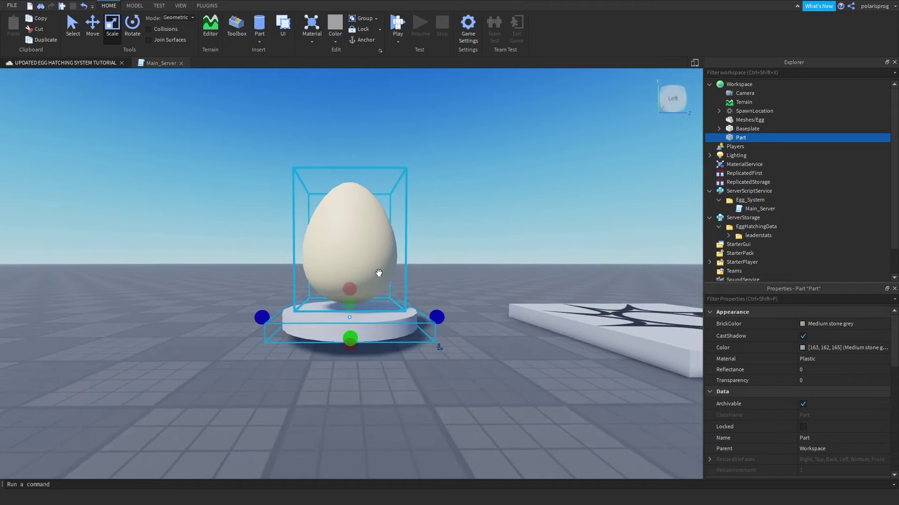
scroll(379, 273, up, 5)
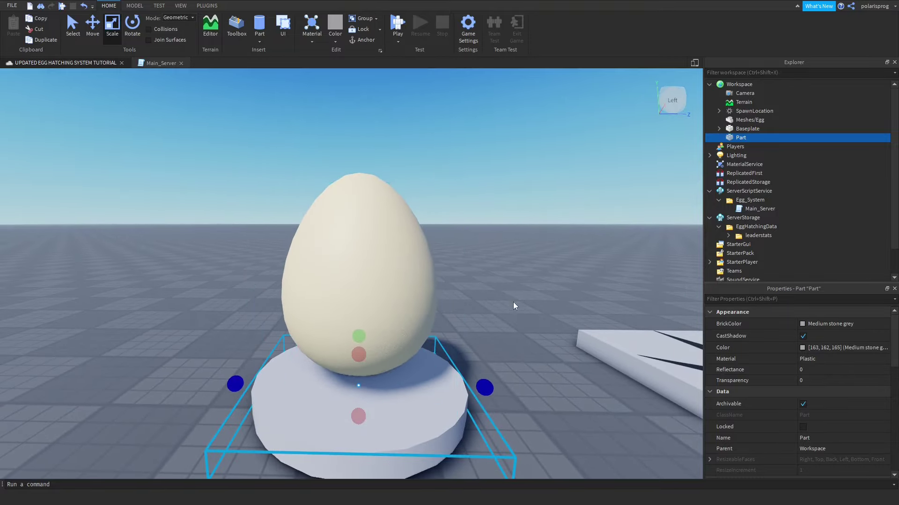
- Select the egg together with the disc and lower both so the disc sits on the baseplate
key(q)
ctrl+click(381, 221)
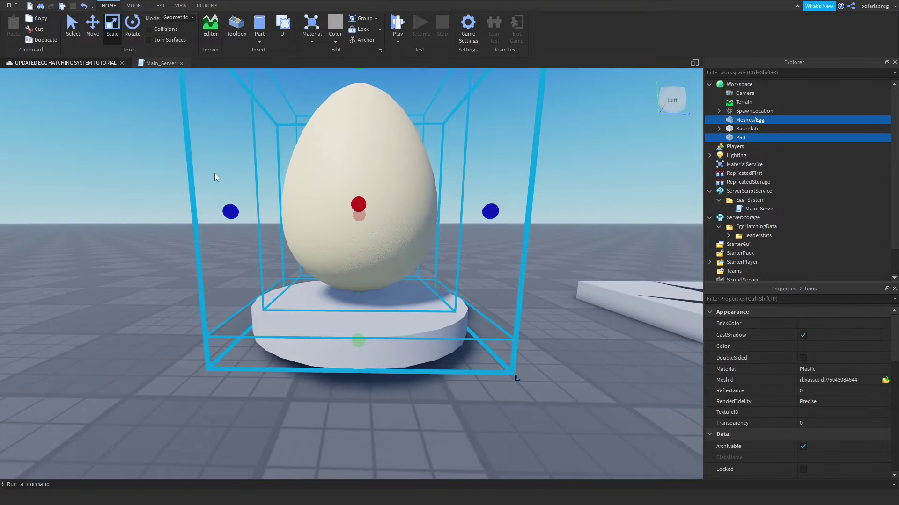
click(93, 26)
drag(359, 113, 393, 144)
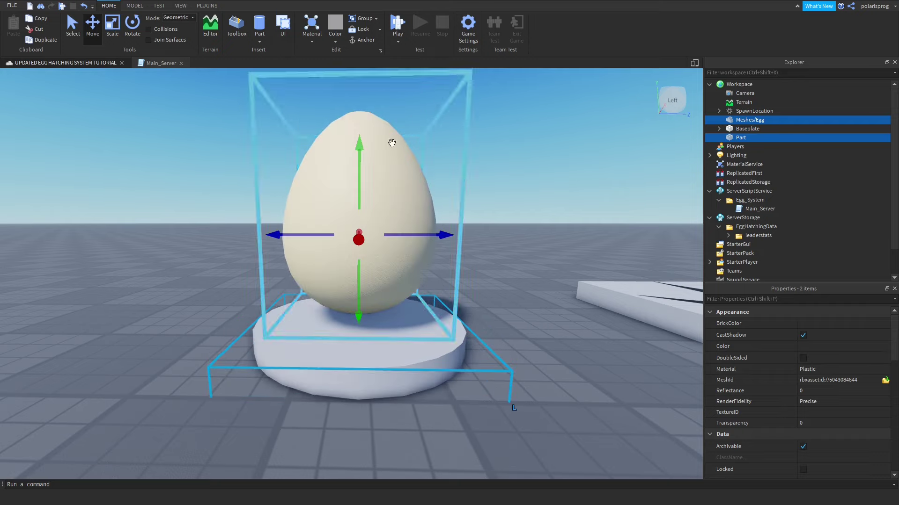
- Select only the disc and fine-tune its vertical size beneath the egg
click(528, 282)
click(456, 349)
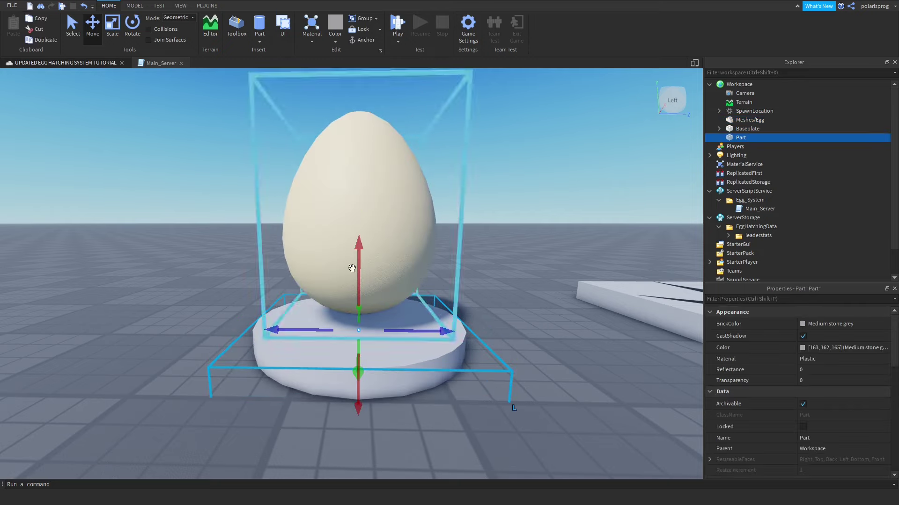
click(112, 26)
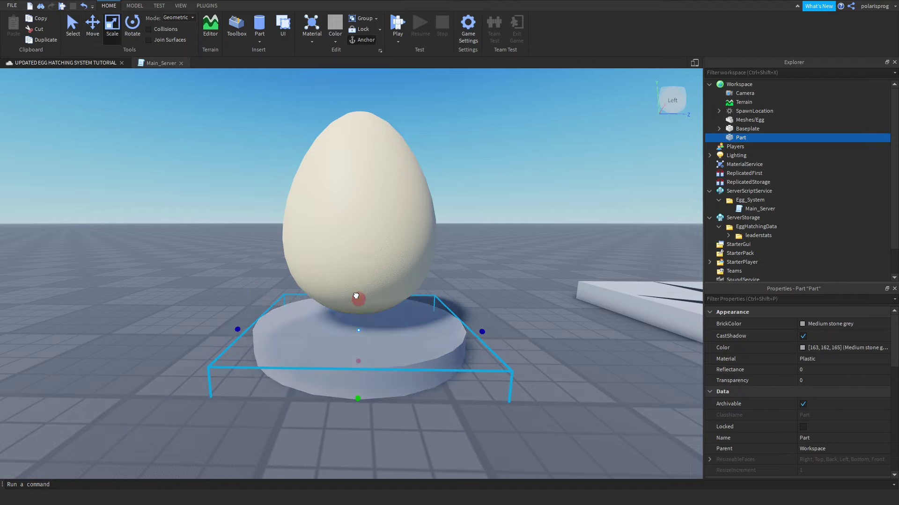
drag(359, 302, 357, 238)
click(463, 235)
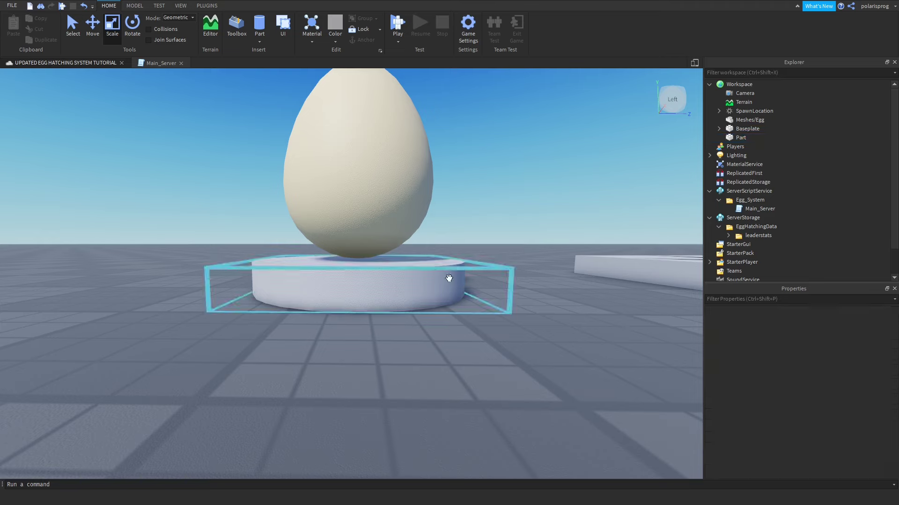
- Change the disc's BrickColor to Cyan
click(447, 279)
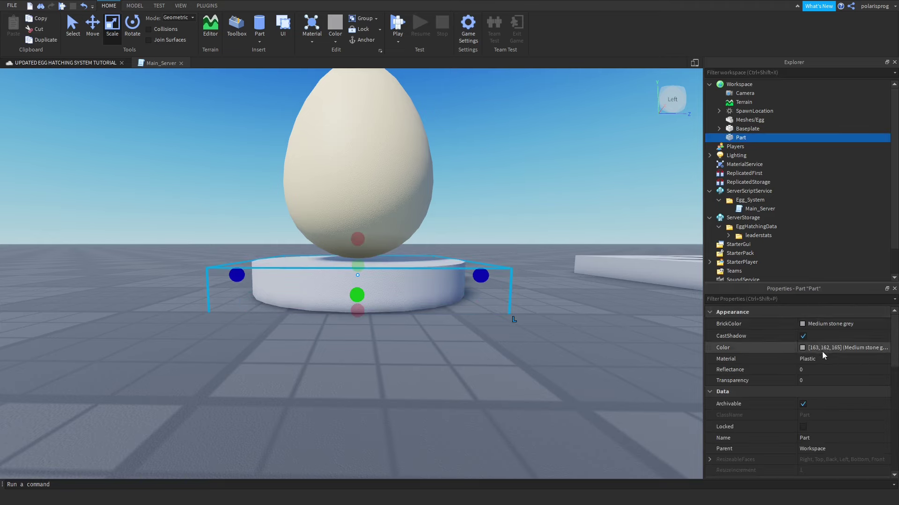
click(822, 323)
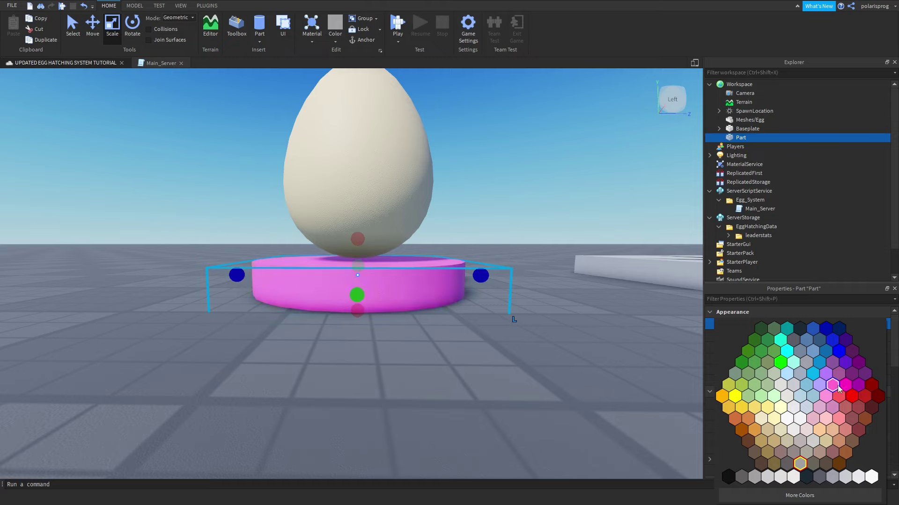
click(814, 374)
scroll(430, 316, down, 2)
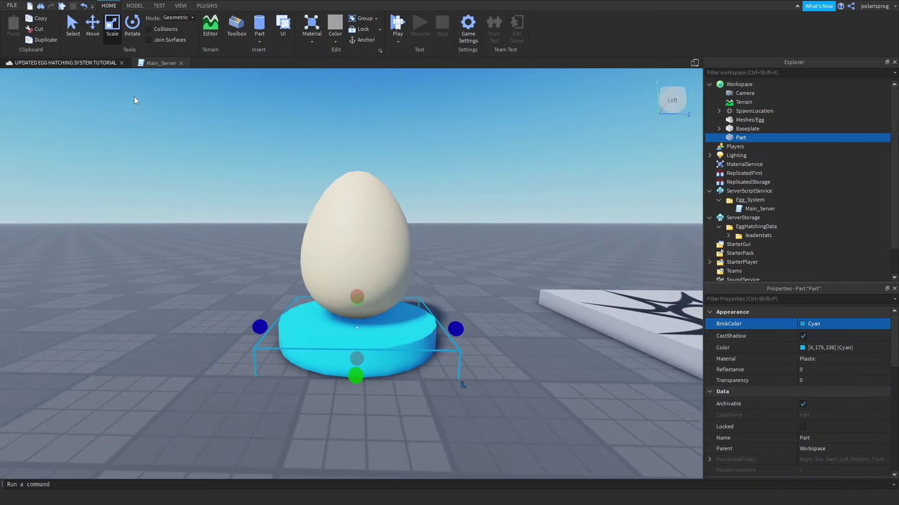
- Duplicate the cyan disc and raise the copy until it sits just above the top of the egg
key(ctrl+2)
key(ctrl+d)
drag(350, 207, 393, 116)
scroll(405, 157, up, 3)
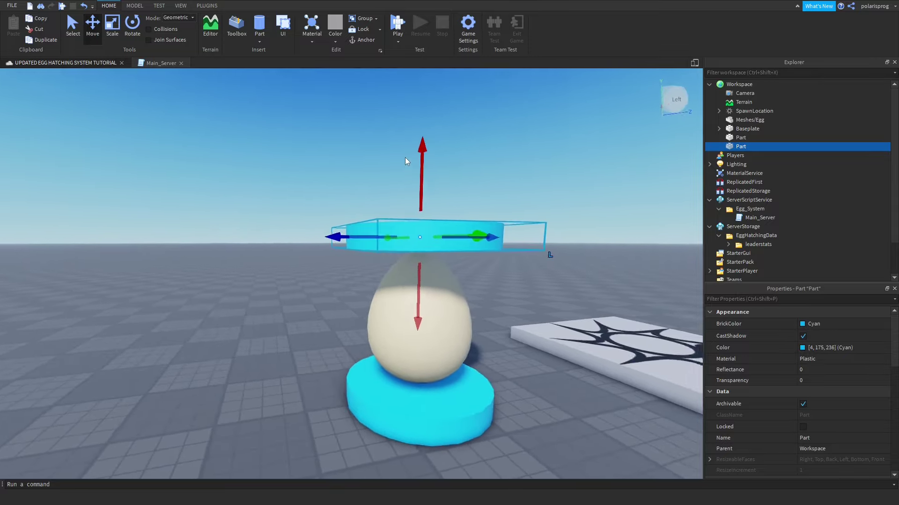
key(w)
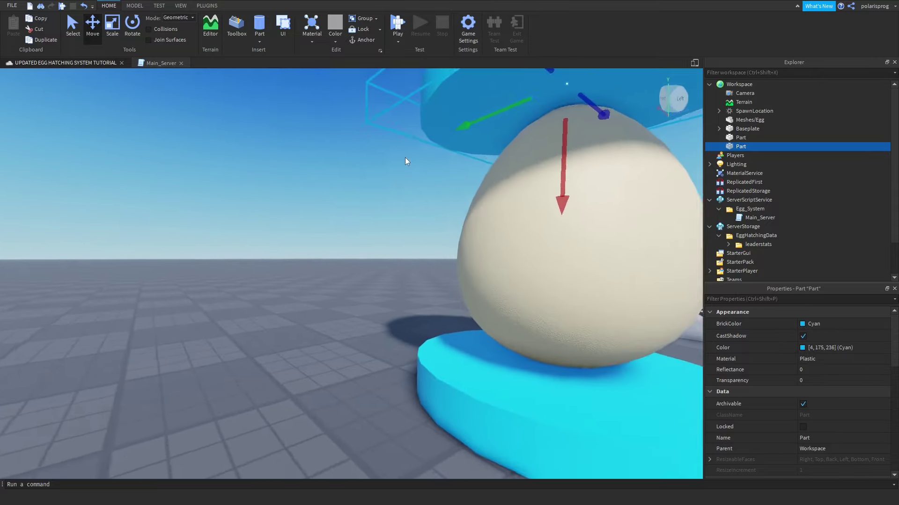
key(d)
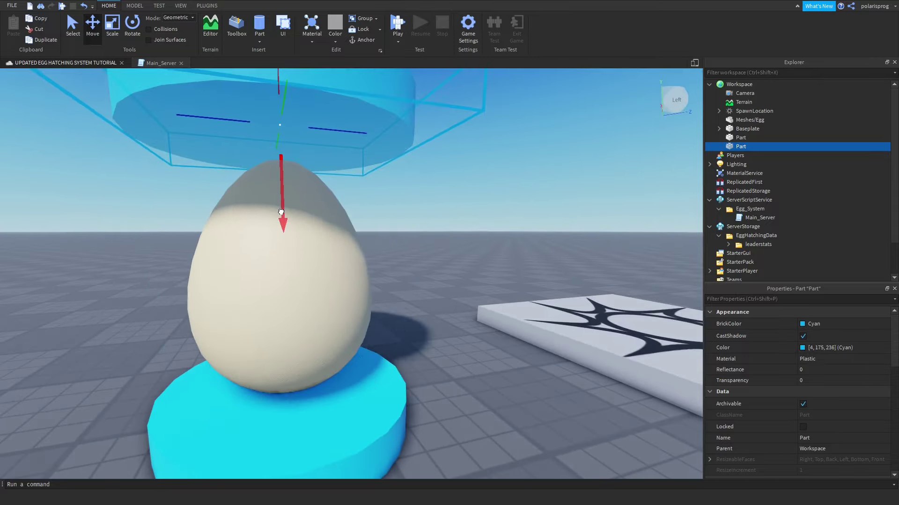
scroll(462, 225, down, 3)
- Turn off CastShadow for the upper cyan disc
click(795, 299)
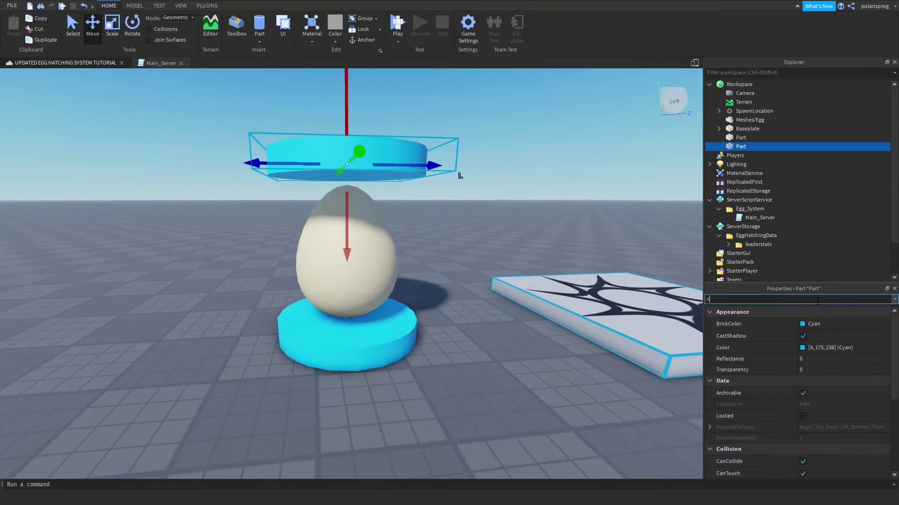
text(cas)
click(806, 324)
click(508, 334)
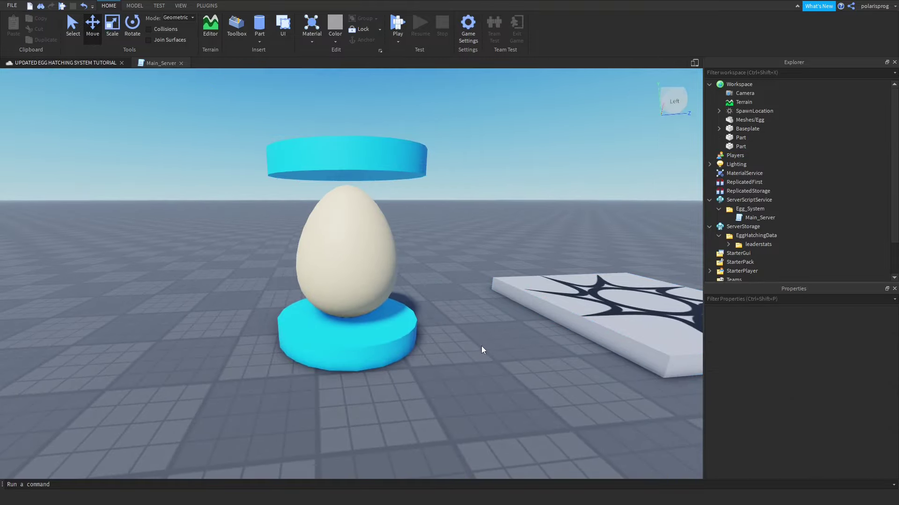
- Duplicate the upper disc and resize the copy into a tall, slightly narrower cylinder enclosing the egg between both discs
right_drag(482, 346, 279, 187)
click(279, 187)
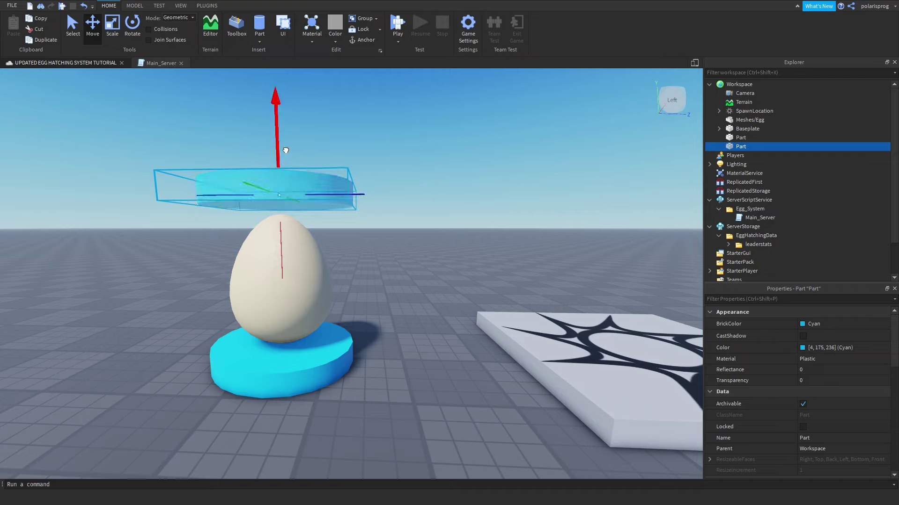
right_drag(298, 156, 290, 150)
key(ctrl+d)
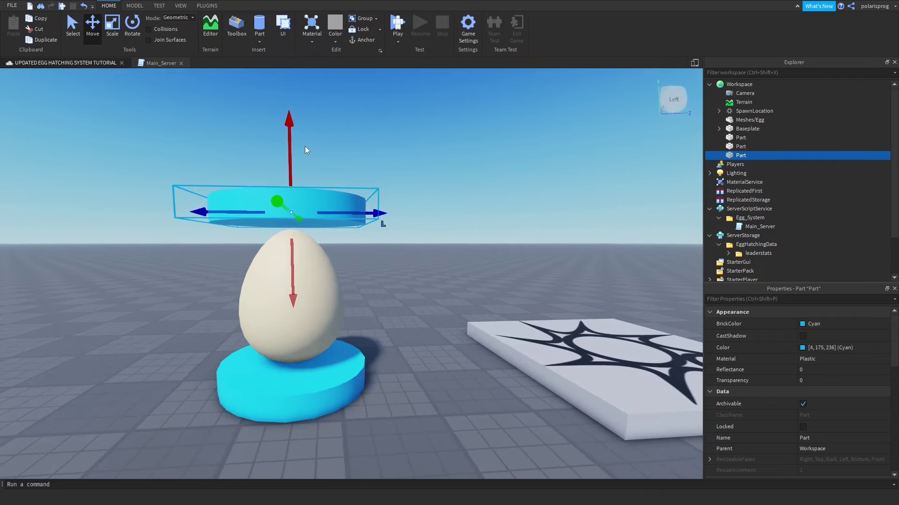
mouse_move(290, 145)
mouse_down()
mouse_move(301, 174)
mouse_move(298, 161)
mouse_up()
click(115, 32)
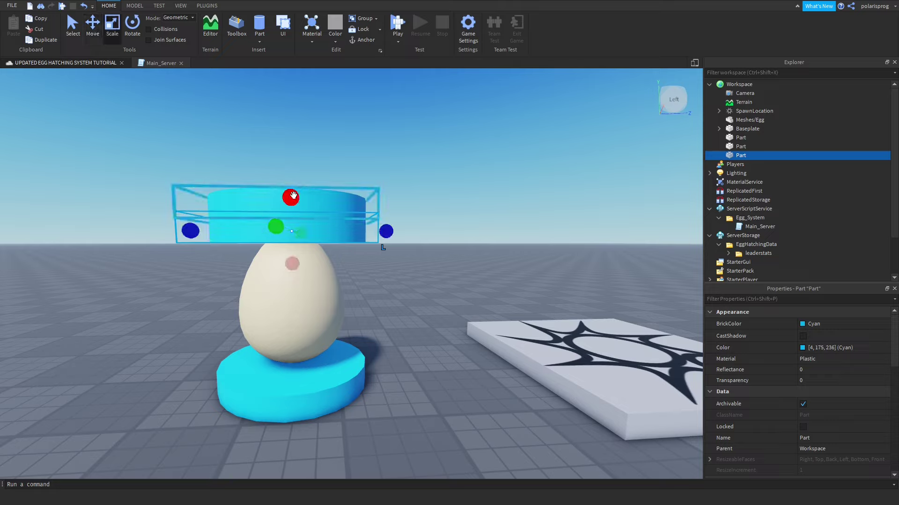
drag(291, 195, 296, 199)
drag(291, 248, 325, 389)
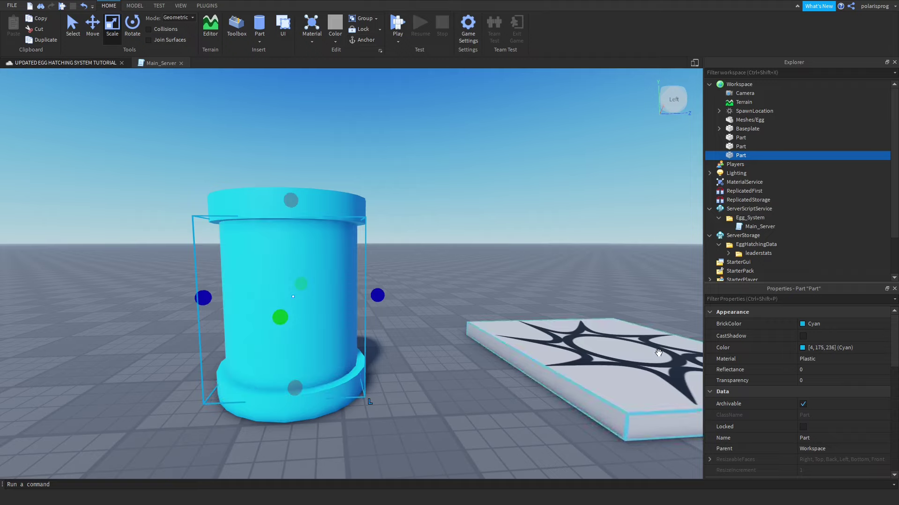
- Set the enclosing cylinder's Transparency to 0.75 and its Material to Glass
click(833, 380)
drag(830, 380, 864, 383)
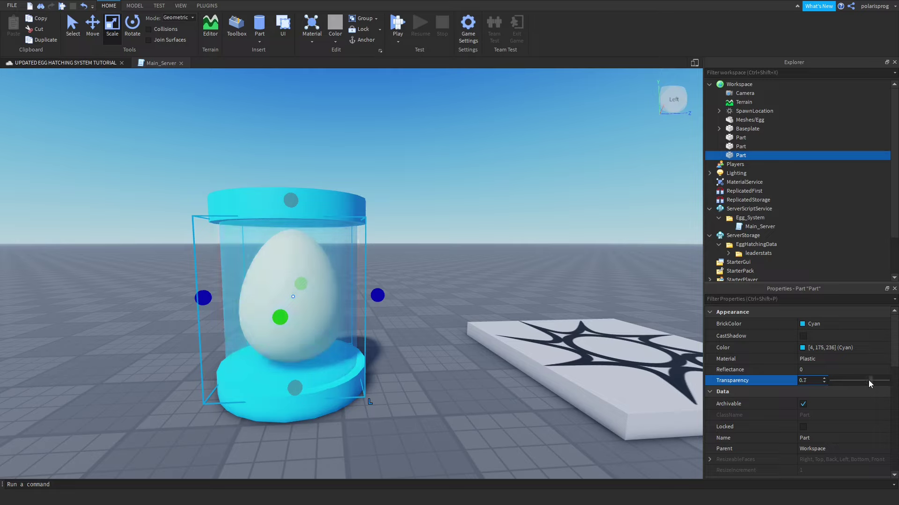
click(838, 361)
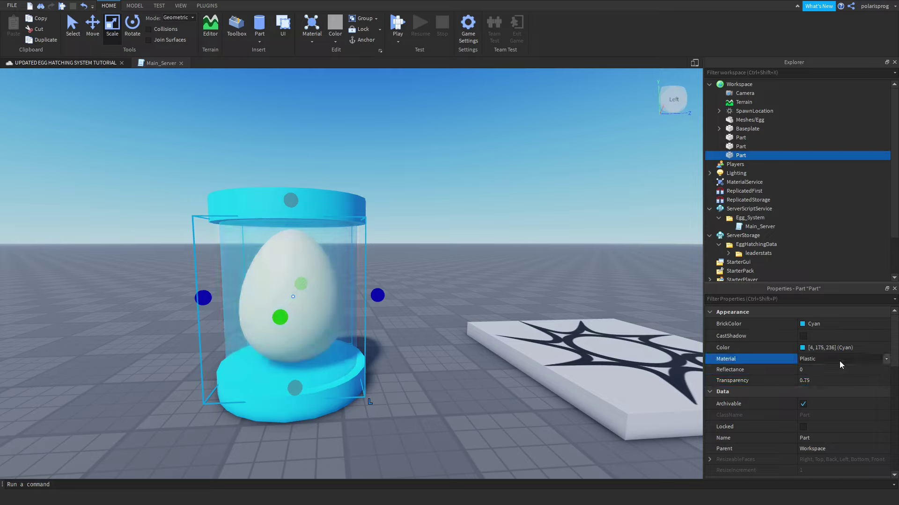
text(glass)
key(Return)
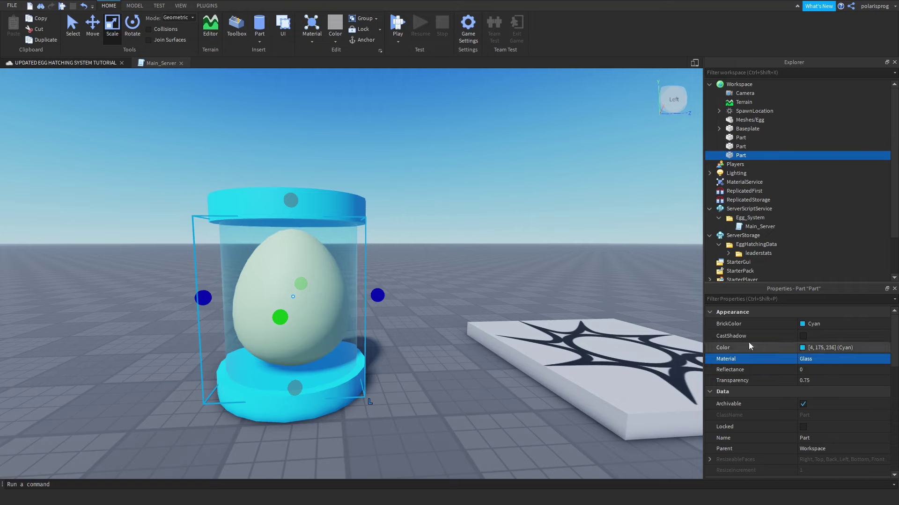
- Change the glass cylinder's Color to pure white (255, 255, 255) and deselect it
click(803, 348)
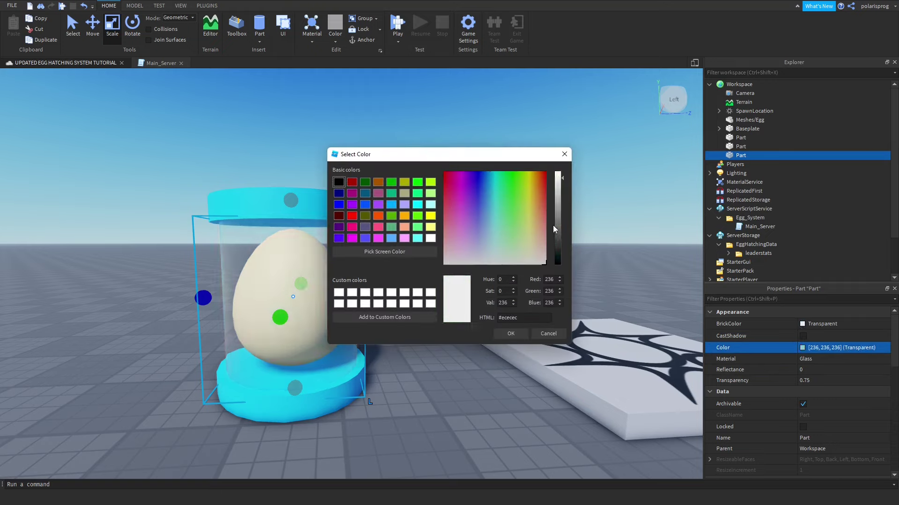
drag(558, 213, 562, 171)
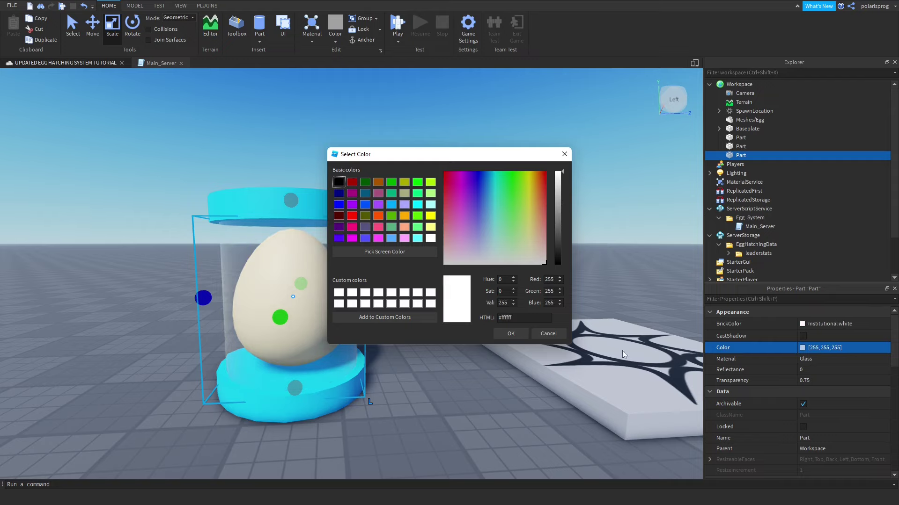
click(511, 333)
click(450, 406)
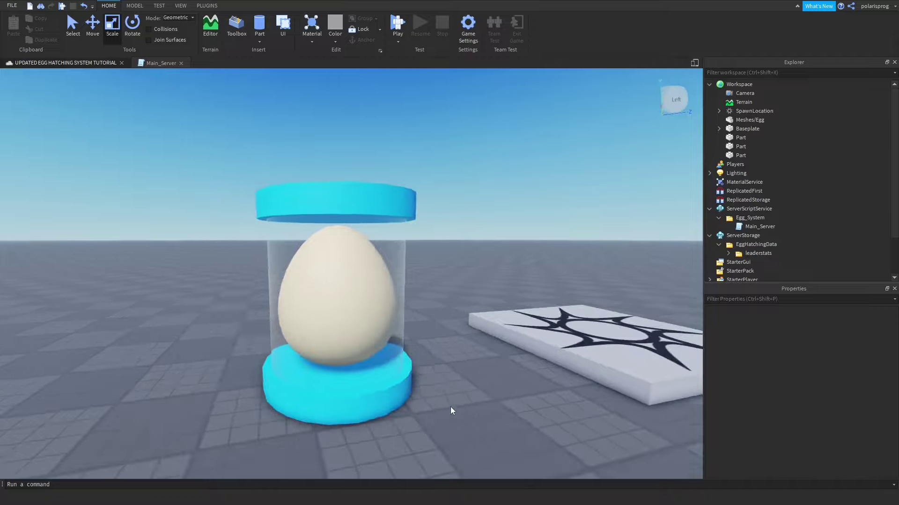
- Examine the glass cylinder and how it meets the two discs, from close up and from farther away
scroll(450, 410, up, 5)
click(377, 294)
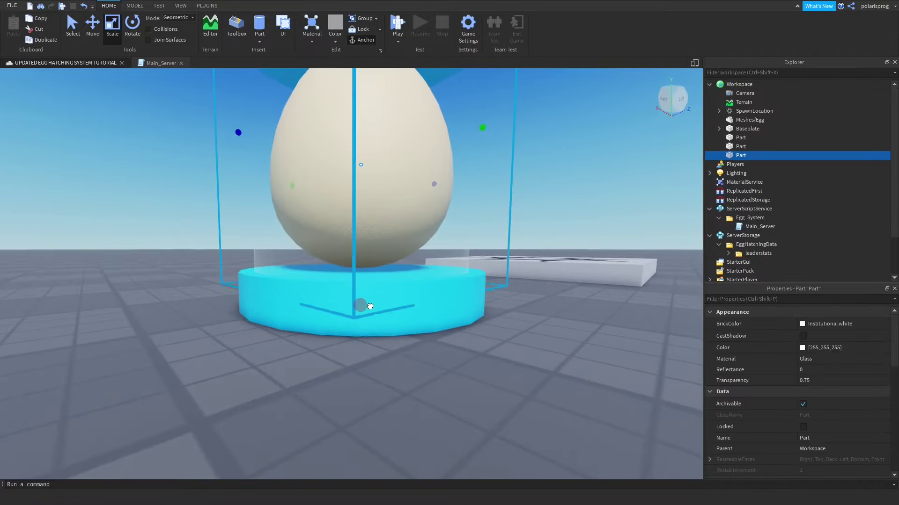
scroll(509, 333, down, 5)
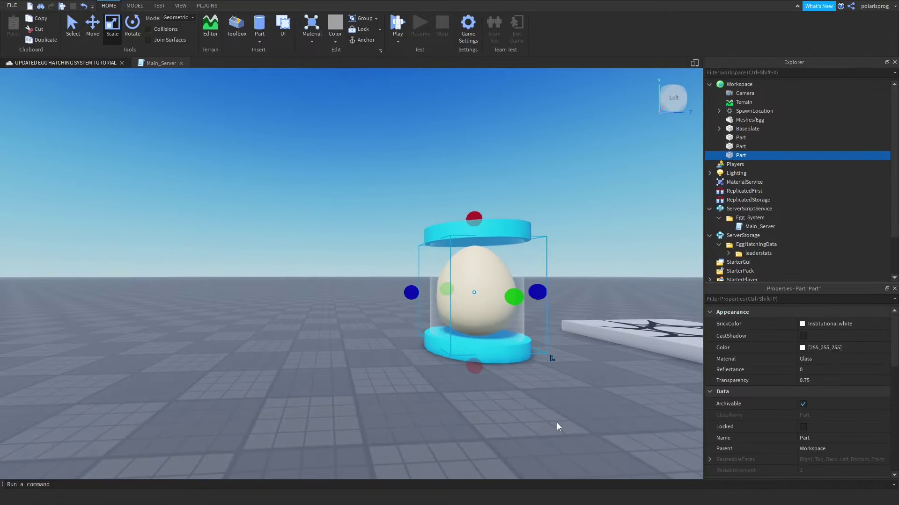
click(556, 424)
scroll(557, 424, up, 2)
scroll(557, 423, down, 3)
scroll(557, 422, up, 3)
scroll(556, 422, down, 2)
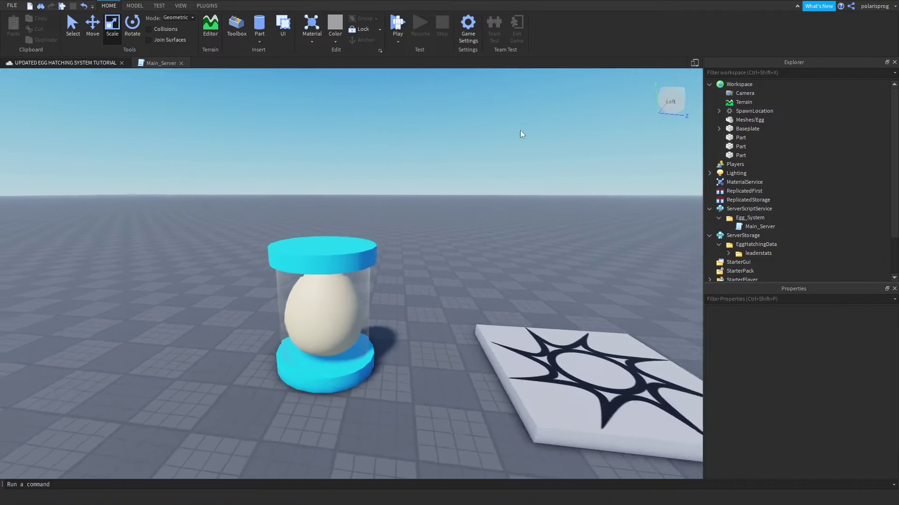
scroll(521, 134, up, 2)
- Move the egg mesh slightly upward inside the glass cylinder so it floats above the base disc
click(731, 137)
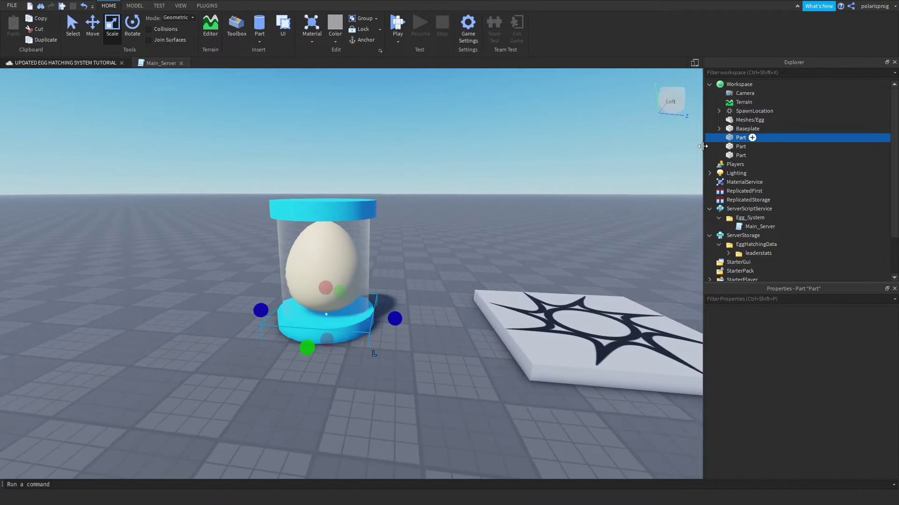
click(756, 120)
scroll(515, 192, up, 3)
drag(351, 138, 364, 155)
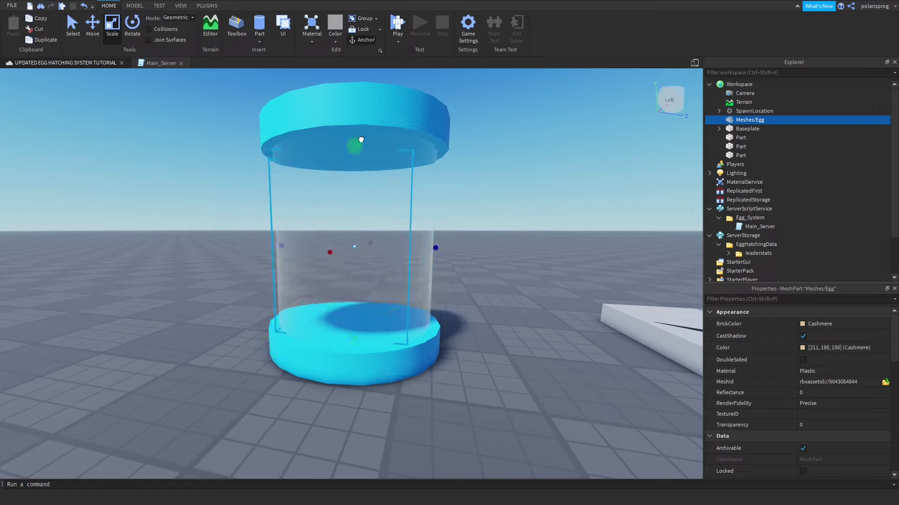
key(ctrl+z)
key(ctrl+2)
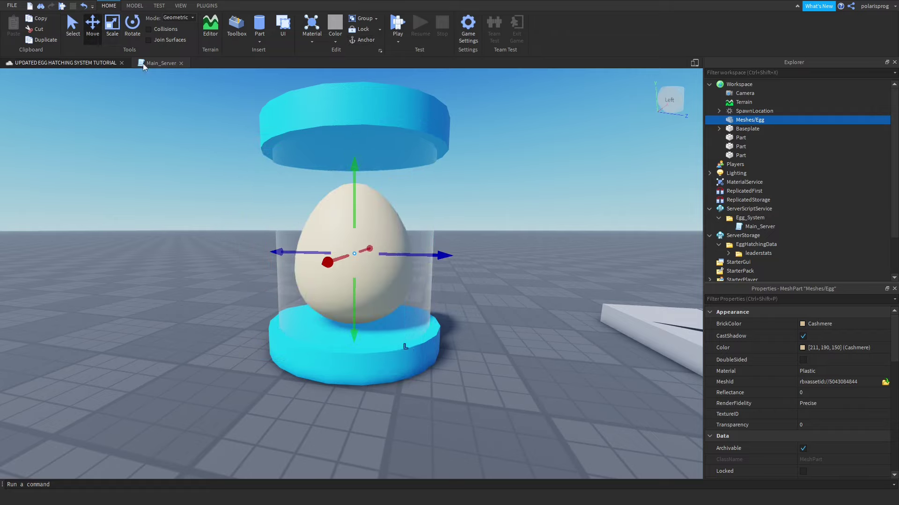
click(506, 177)
- Select the egg mesh together with the two discs and the glass cylinder, and group them into one model
key(a)
scroll(507, 178, down, 4)
drag(482, 221, 178, 474)
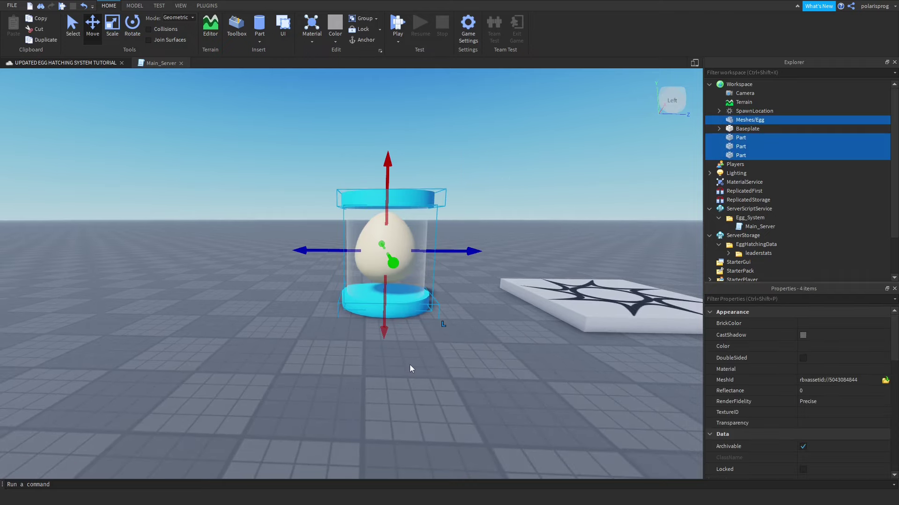
key(ctrl+g)
key(f)
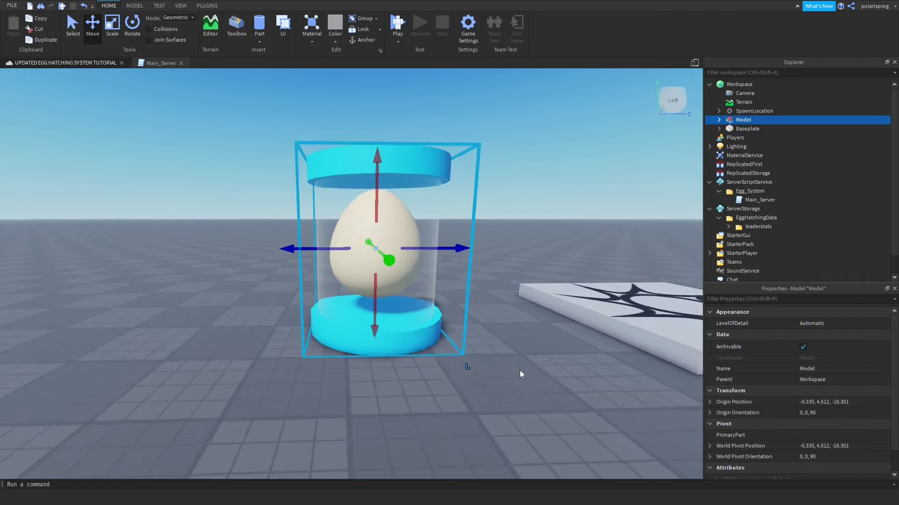
- Rename the grouped model as Basic Egg
click(745, 119)
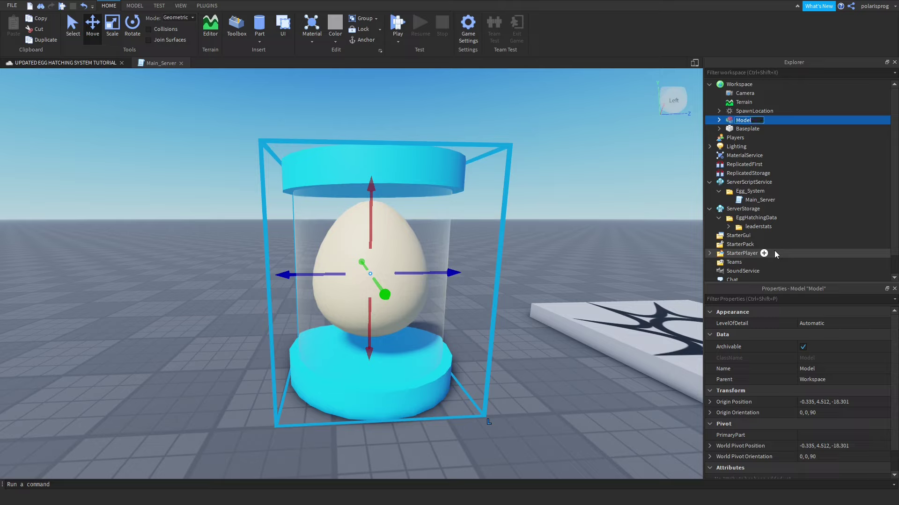
text(Egg)
key(BackSpace)
key(BackSpace)
key(BackSpace)
text(Basic Egg)
key(Return)
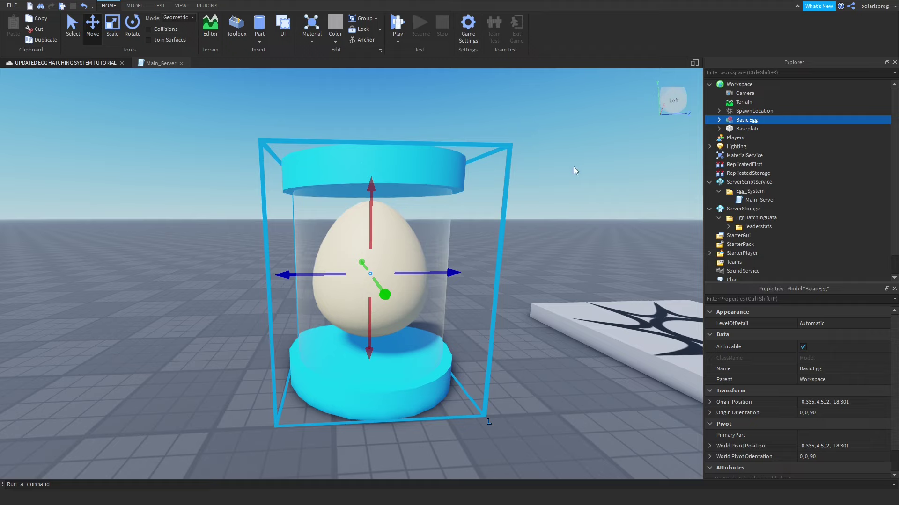
- Expand the Basic Egg model and rename its egg mesh as EggMesh
click(719, 120)
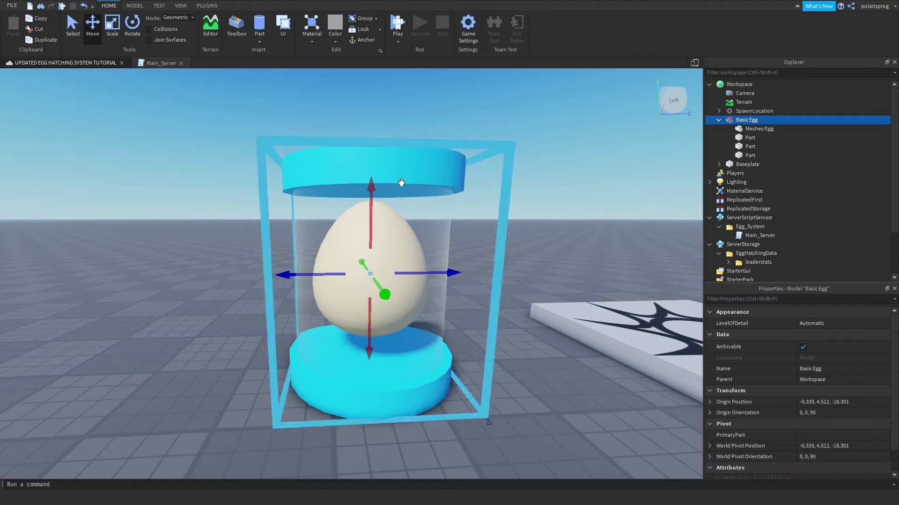
click(749, 131)
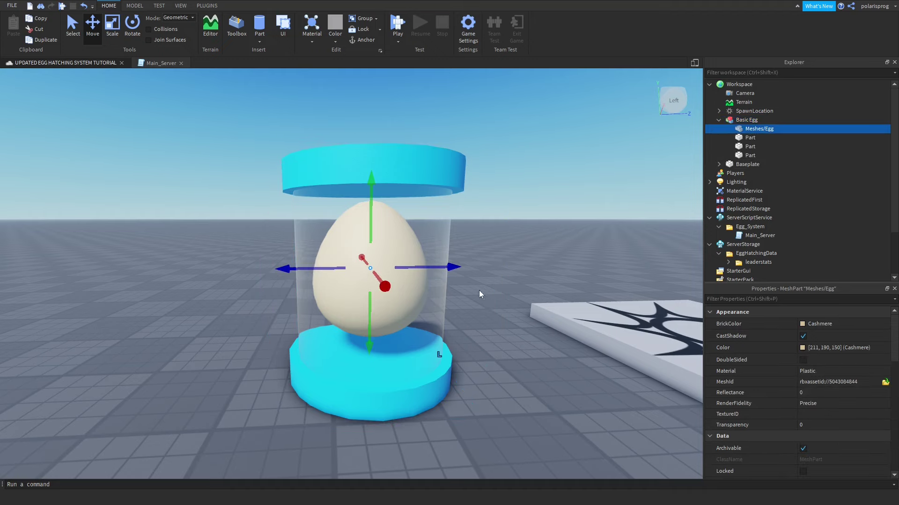
mouse_move(759, 133)
key(F2)
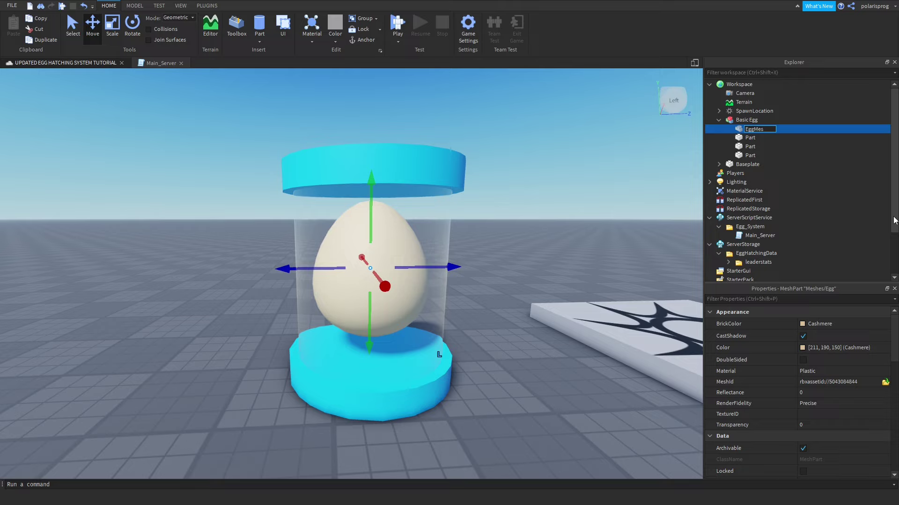
key(Return)
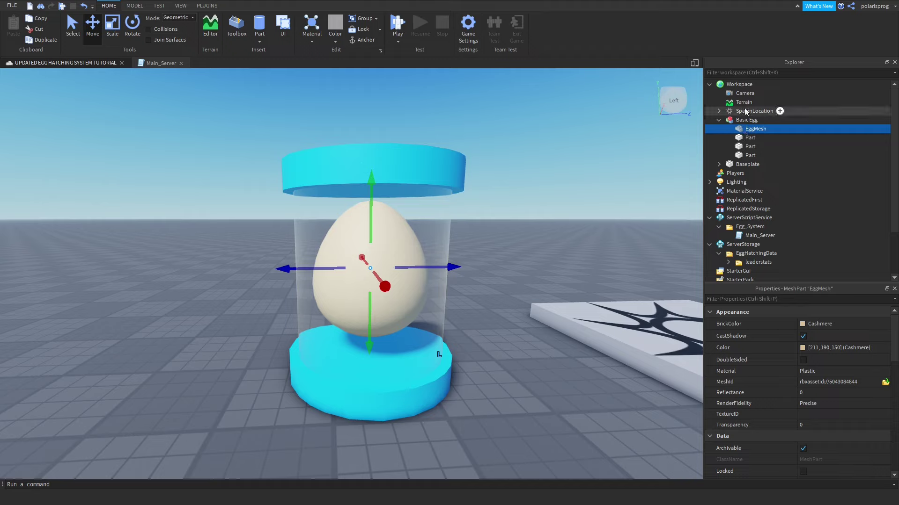
- Select EggMesh and the three parts inside Basic Egg and turn on Anchored for all of them
click(748, 128)
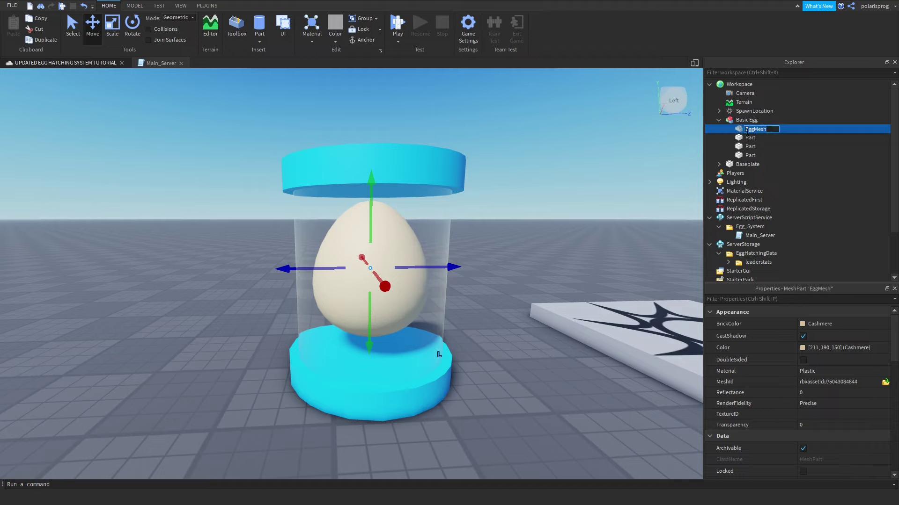
shift+click(750, 155)
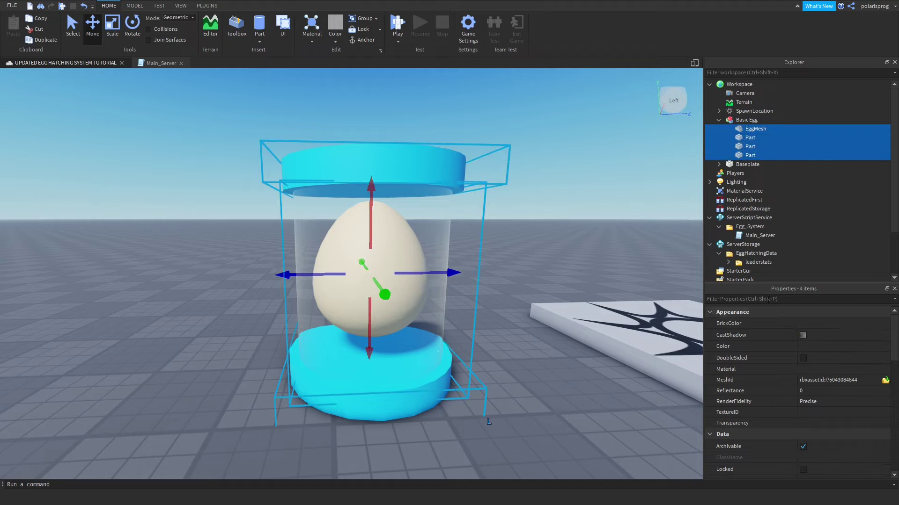
click(763, 299)
text(an)
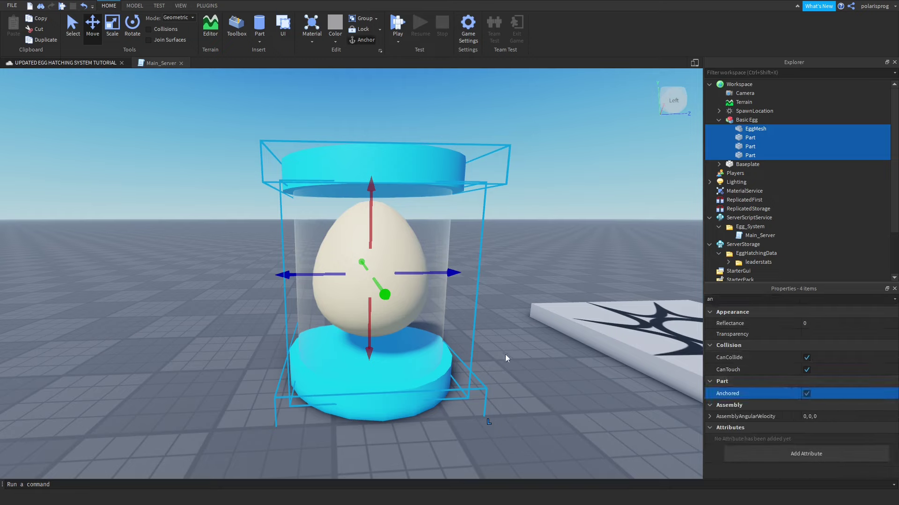
- Select only EggMesh and bring up its CanCollide property
click(755, 128)
click(764, 299)
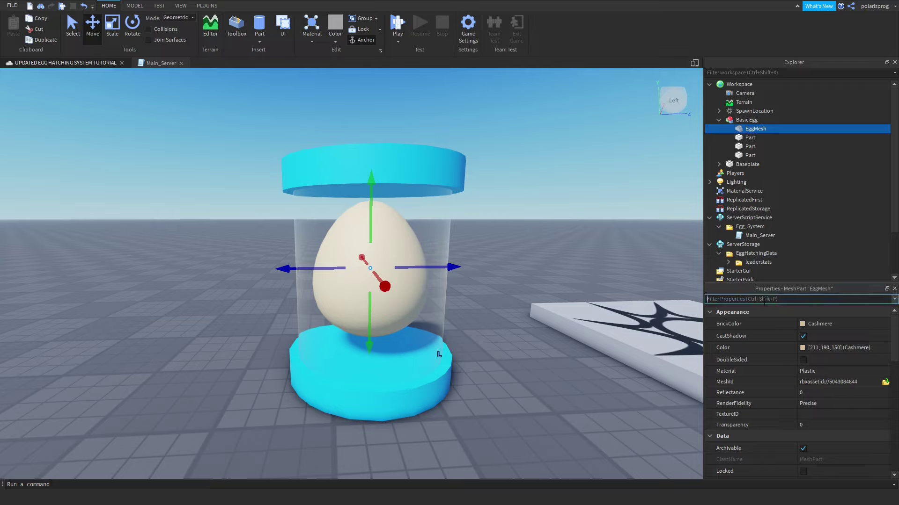
text(ca)
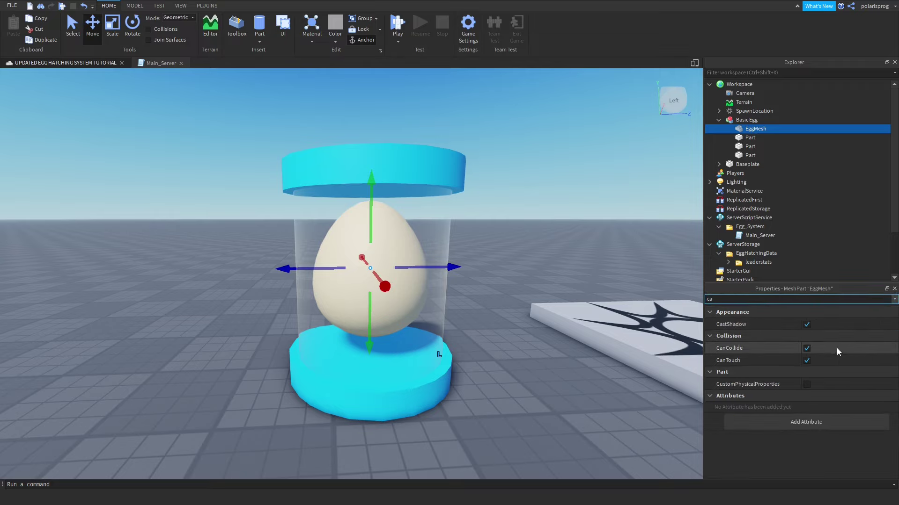
click(835, 347)
- Deselect everything and examine the Basic Egg capsule from a distance, together with the spawn pad
click(371, 337)
scroll(442, 351, down, 3)
right_drag(441, 351, 444, 351)
drag(445, 351, 276, 309)
click(510, 282)
right_drag(510, 282, 475, 266)
key(w)
key(s)
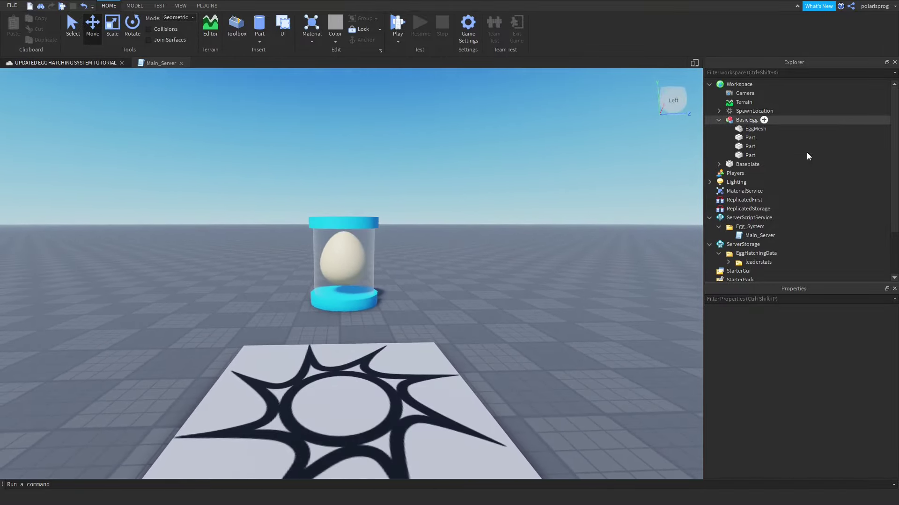
- Turn off CastShadow for EggMesh, then deselect it
click(755, 128)
click(819, 299)
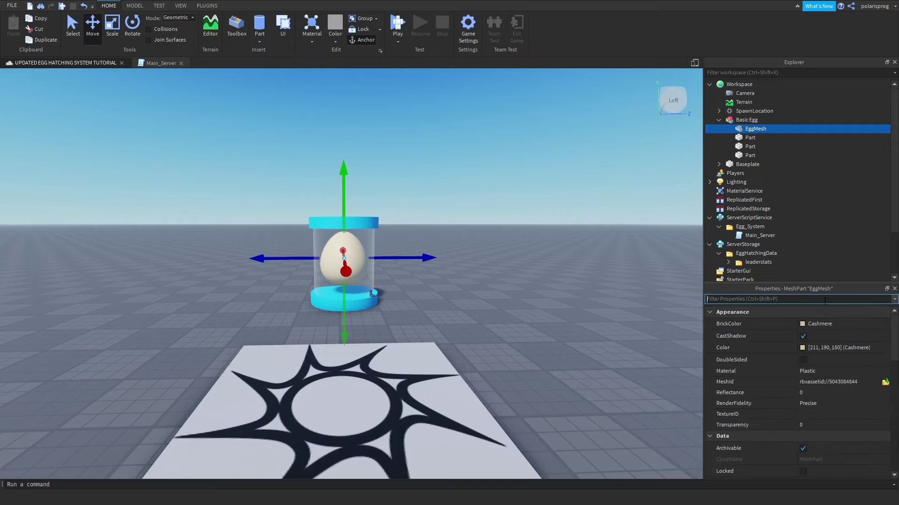
text(ca)
click(806, 324)
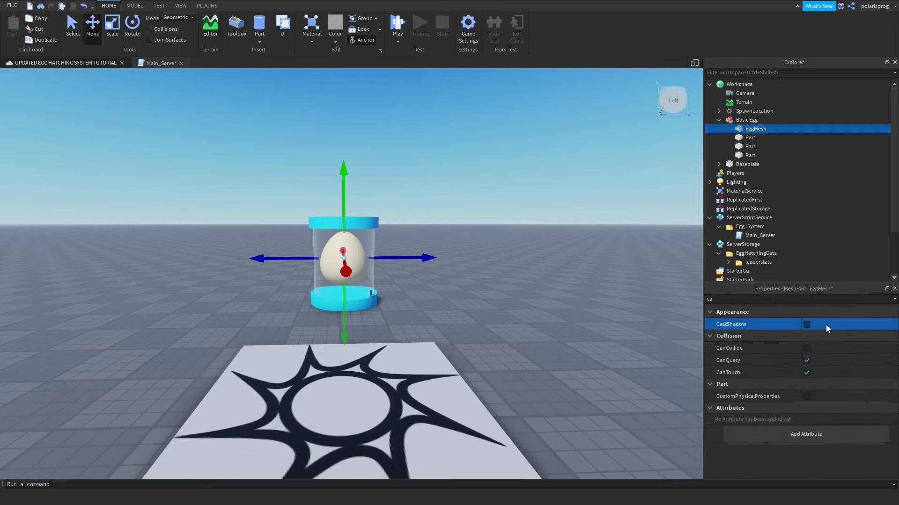
click(518, 309)
key(w)
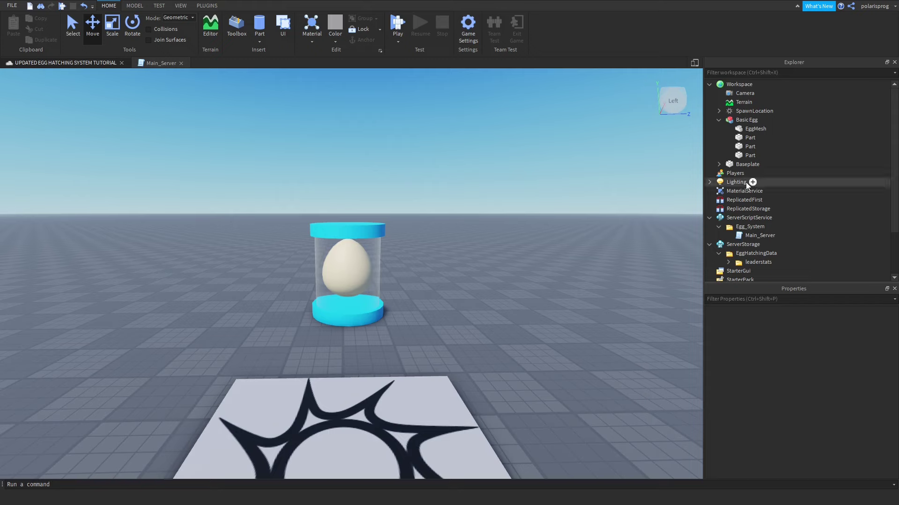
- Add a ScreenGui to StarterGui and rename it as EggSystem
scroll(484, 154, up, 3)
scroll(764, 195, down, 3)
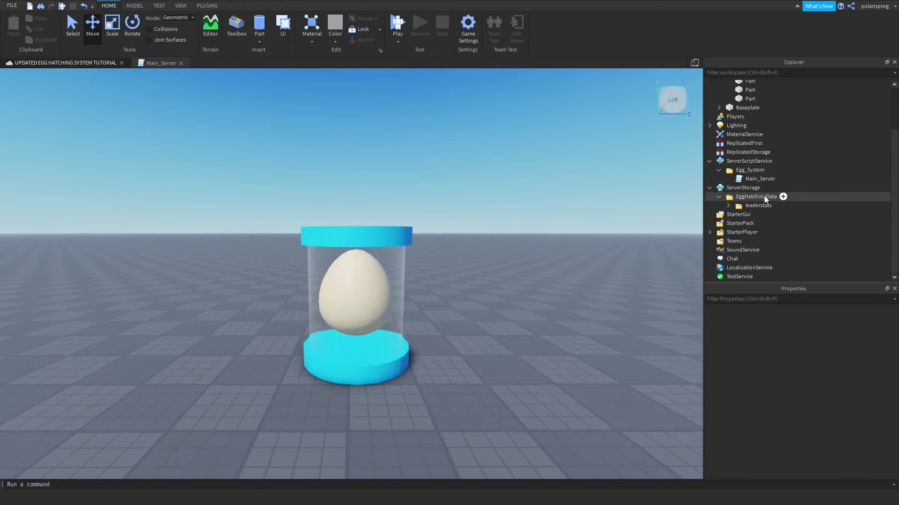
click(739, 215)
click(756, 215)
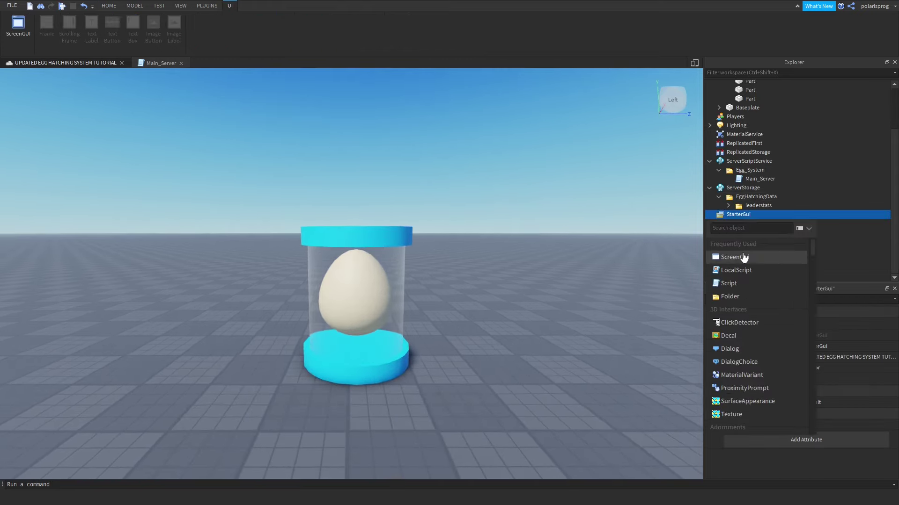
click(740, 257)
click(757, 223)
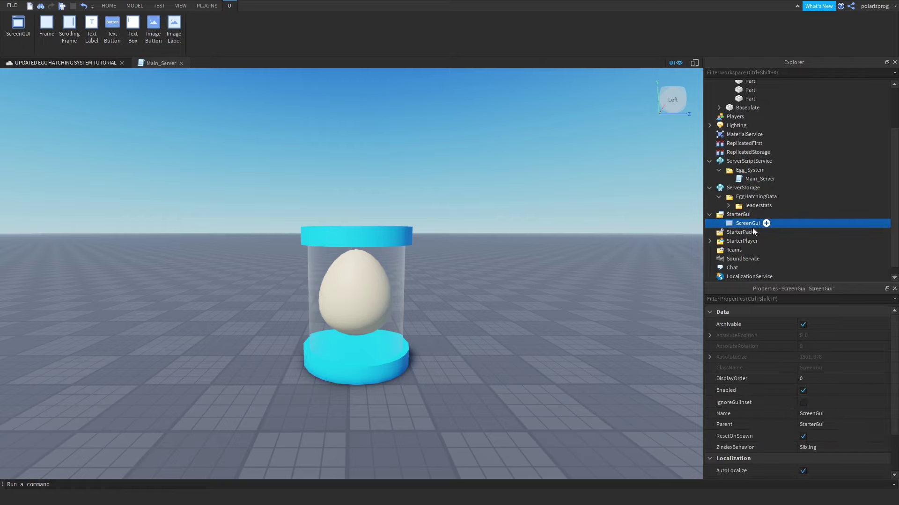
text(EggSystem)
key(Return)
- Insert a BillboardGui into the EggSystem ScreenGui
click(768, 223)
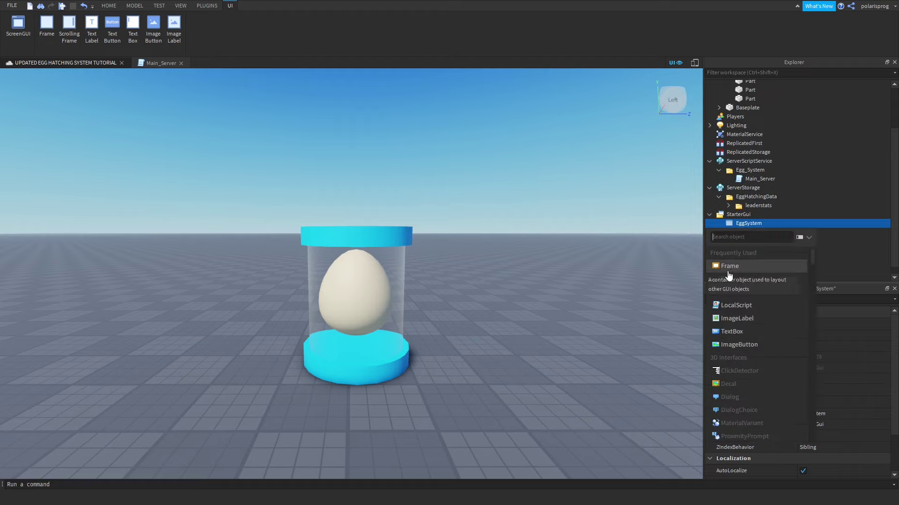
text(billboard)
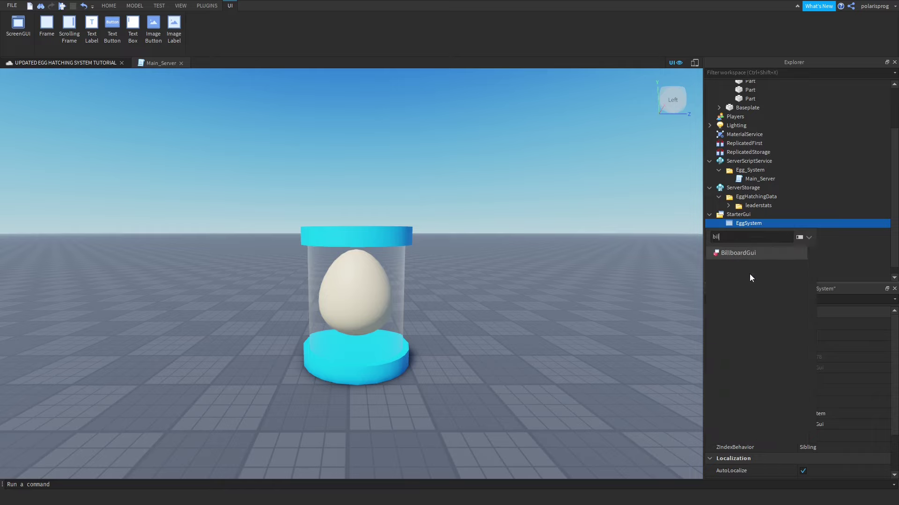
key(Return)
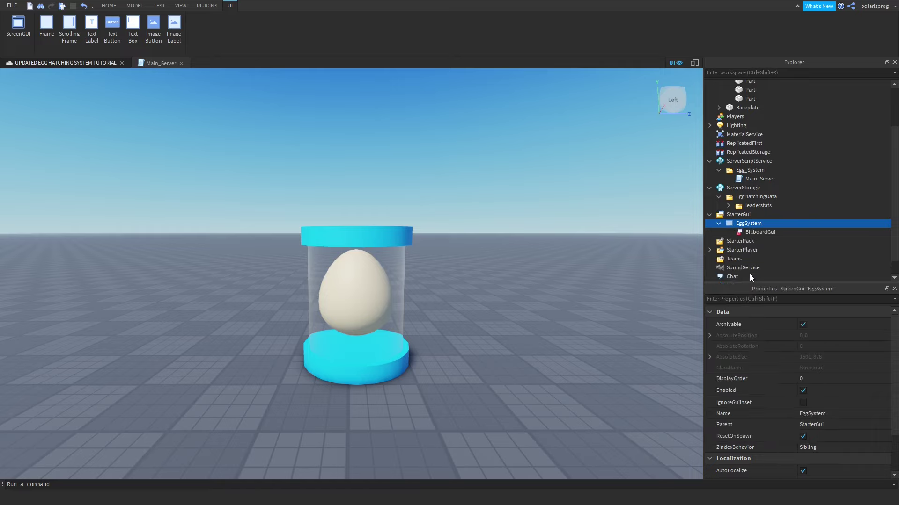
click(757, 232)
- Add a folder inside EggSystem and name it EggBillboards
click(768, 224)
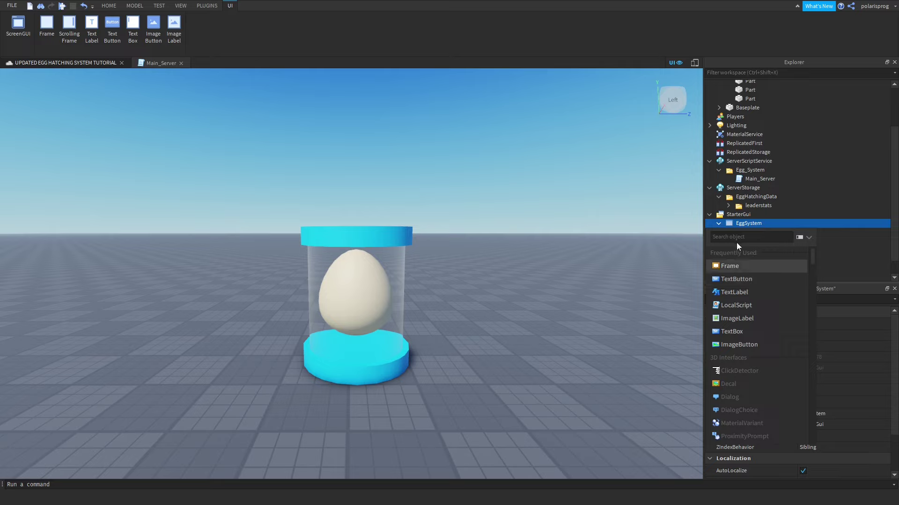
text(folder)
key(Return)
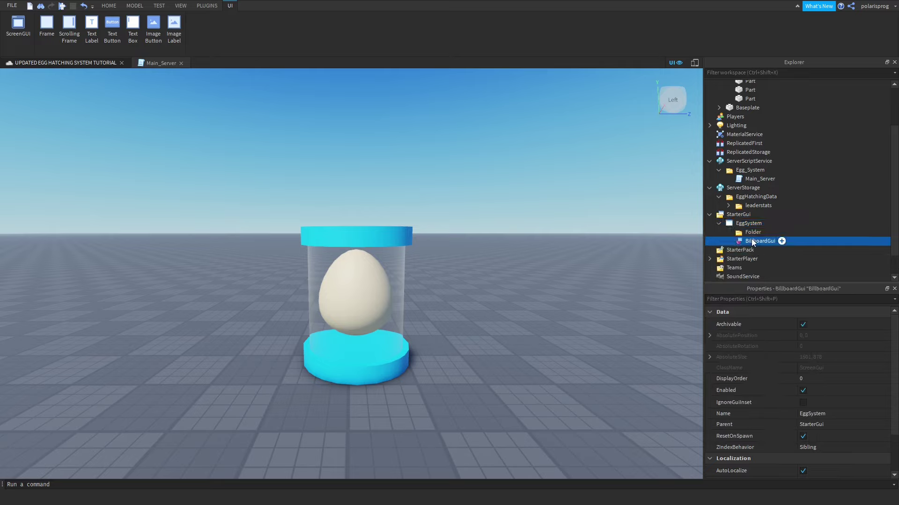
click(823, 346)
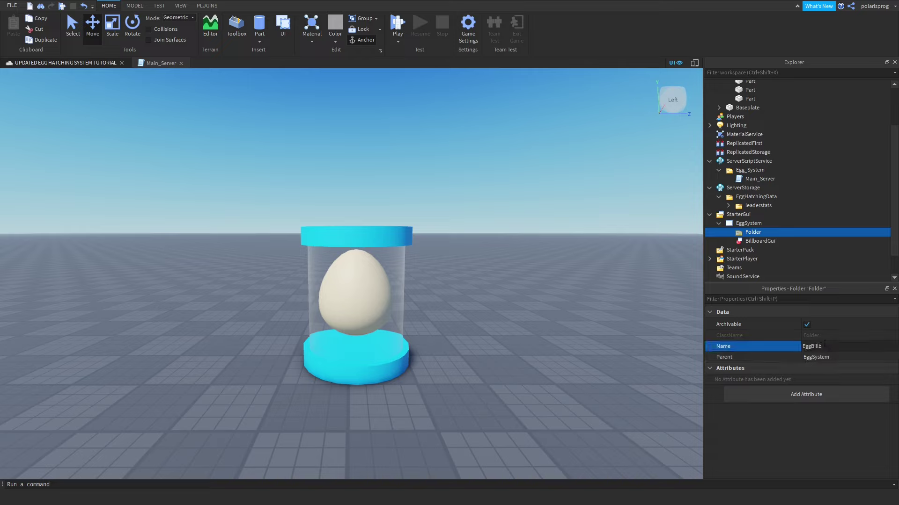
text(EggBillboards)
- Move the BillboardGui into the EggBillboards folder
drag(767, 241, 767, 234)
click(768, 223)
text(gui)
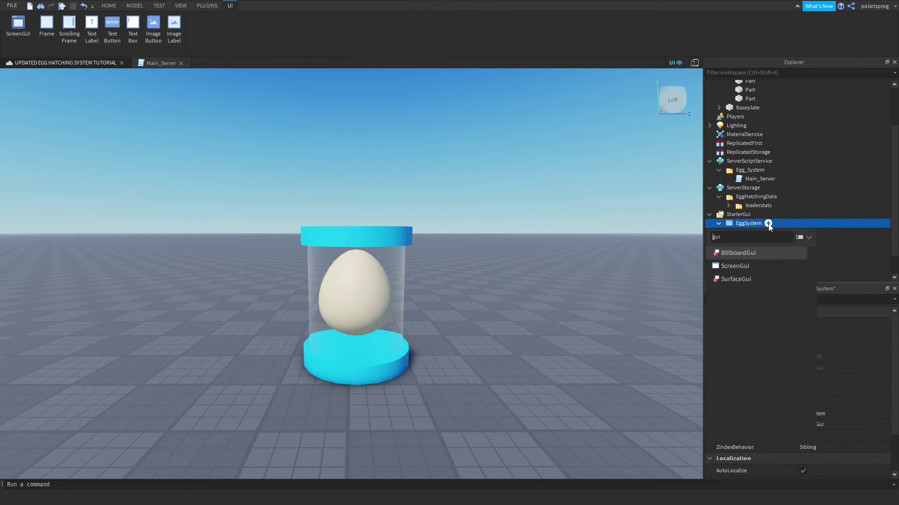
right_drag(342, 212, 356, 197)
mouse_move(767, 241)
mouse_down()
mouse_move(759, 228)
mouse_move(766, 232)
mouse_up()
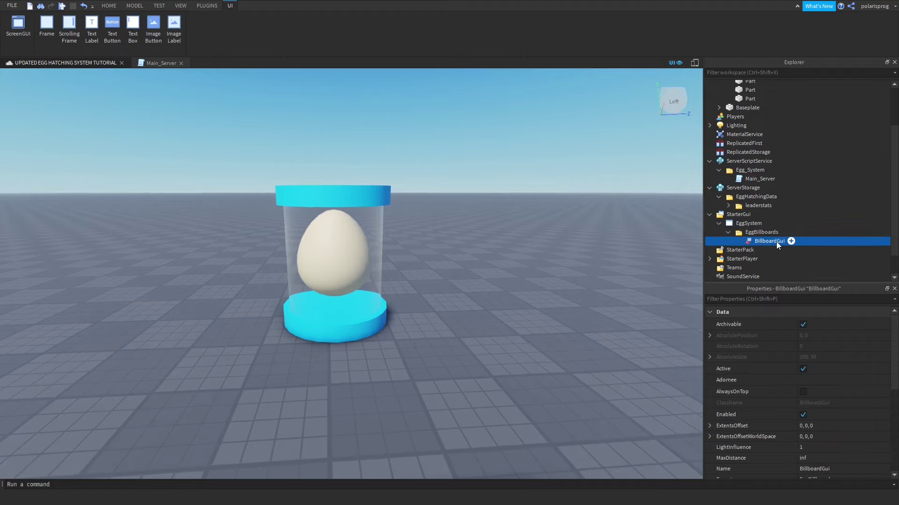
- Rename the BillboardGui as Template and move it out of EggBillboards, directly under EggSystem
click(775, 241)
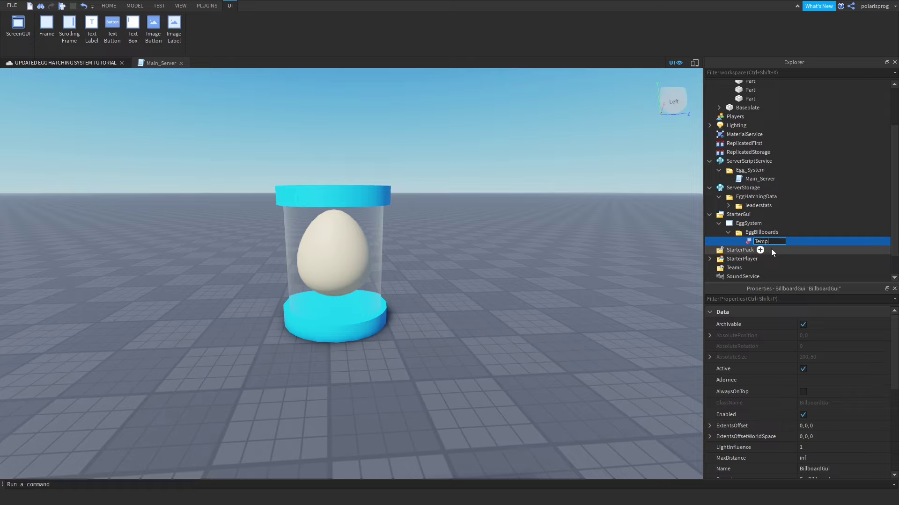
text(Template)
key(Return)
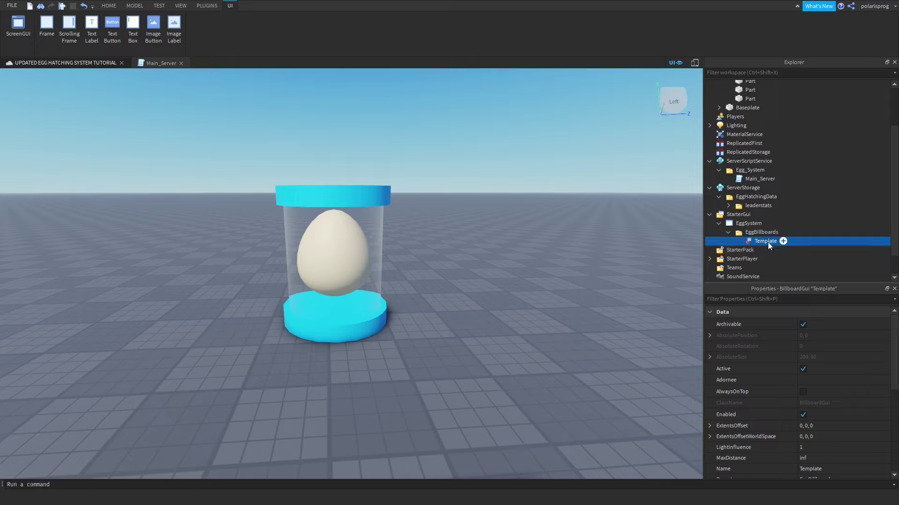
drag(767, 243, 620, 213)
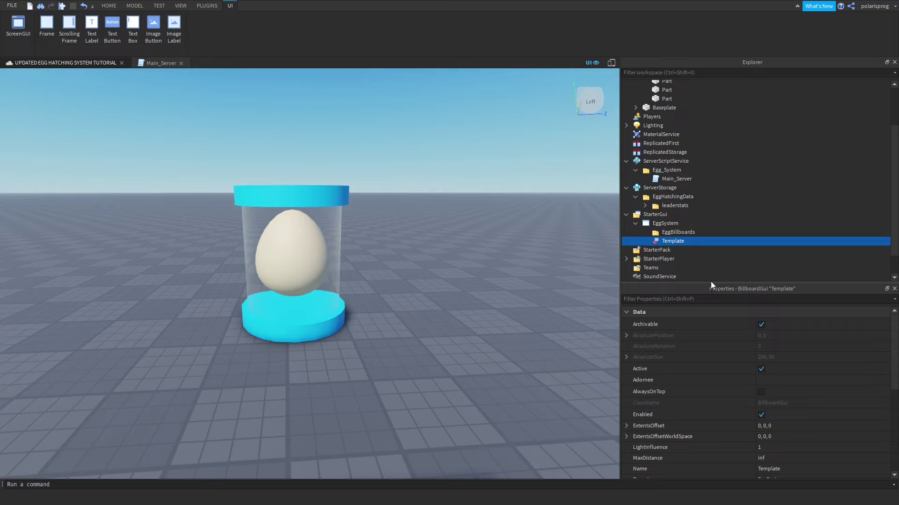
mouse_move(709, 282)
mouse_down()
mouse_move(708, 317)
mouse_move(708, 288)
mouse_up()
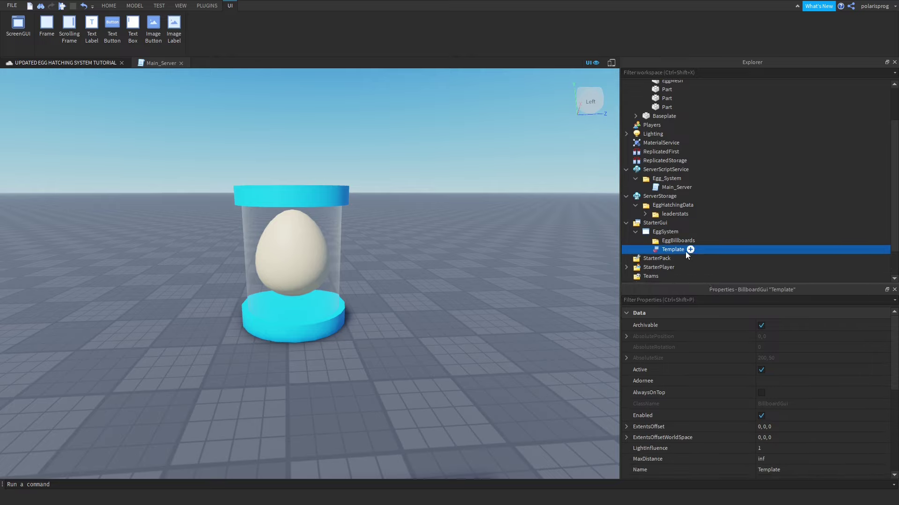
- Set the Adornee of the Template billboard to EggMesh in the Basic Egg model
click(706, 300)
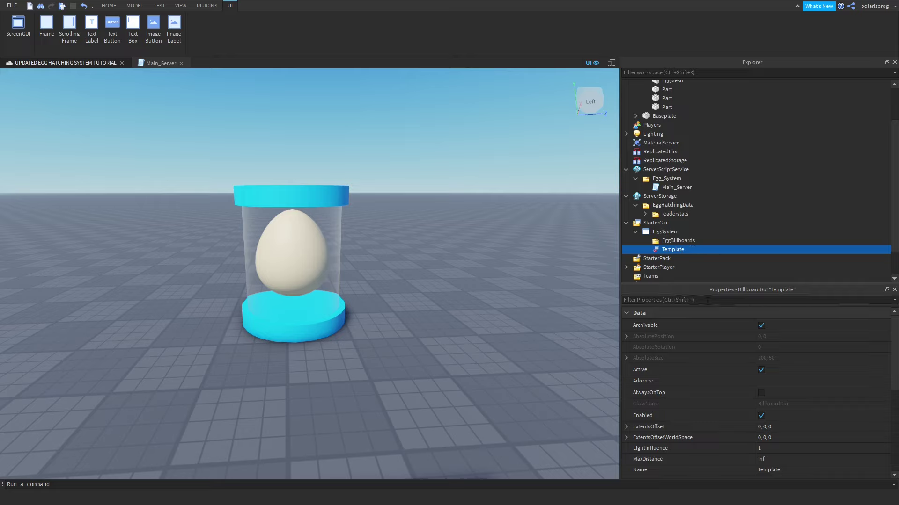
text(zff)
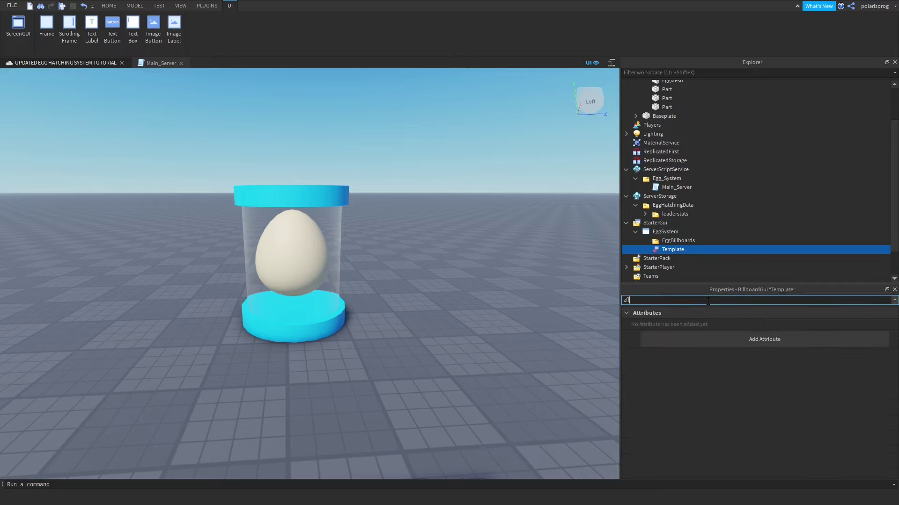
key(BackSpace)
key(BackSpace)
key(BackSpace)
text(ad)
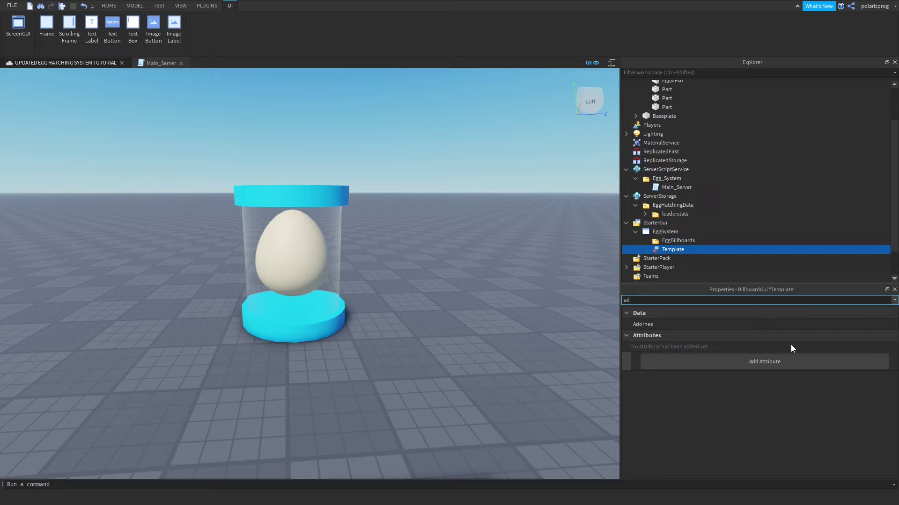
click(796, 325)
scroll(750, 206, up, 3)
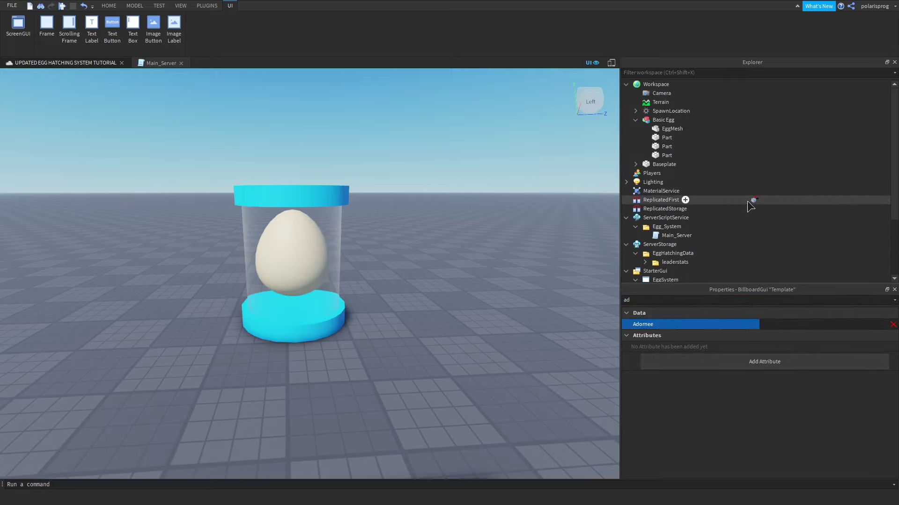
click(672, 128)
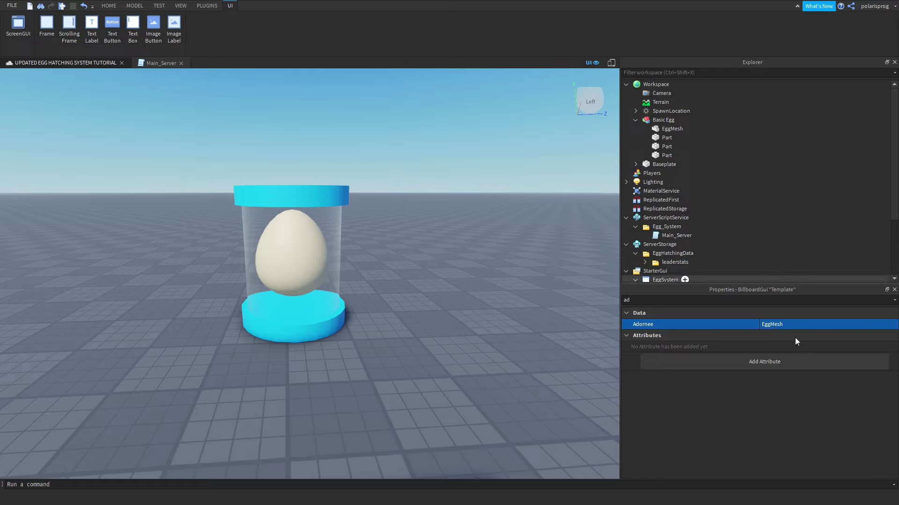
- Insert a Frame into the Template billboard
scroll(748, 243, down, 2)
scroll(702, 131, up, 1)
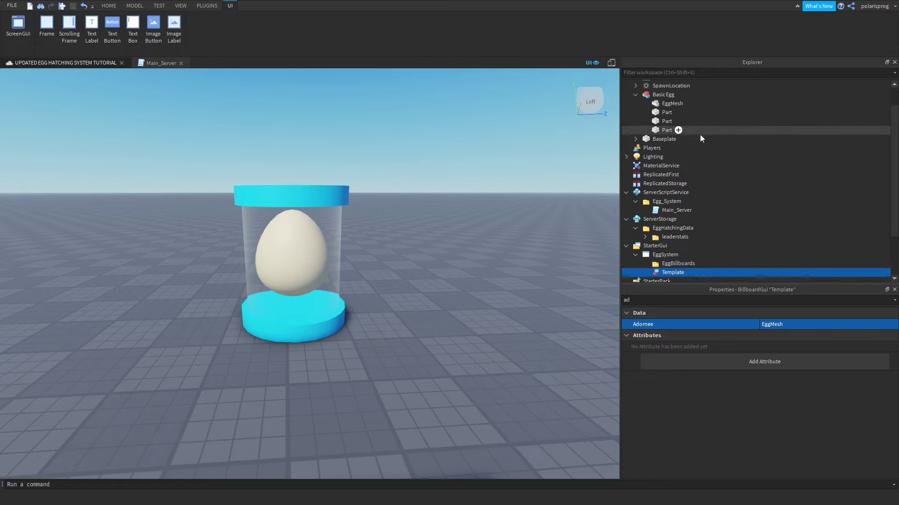
scroll(700, 134, up, 1)
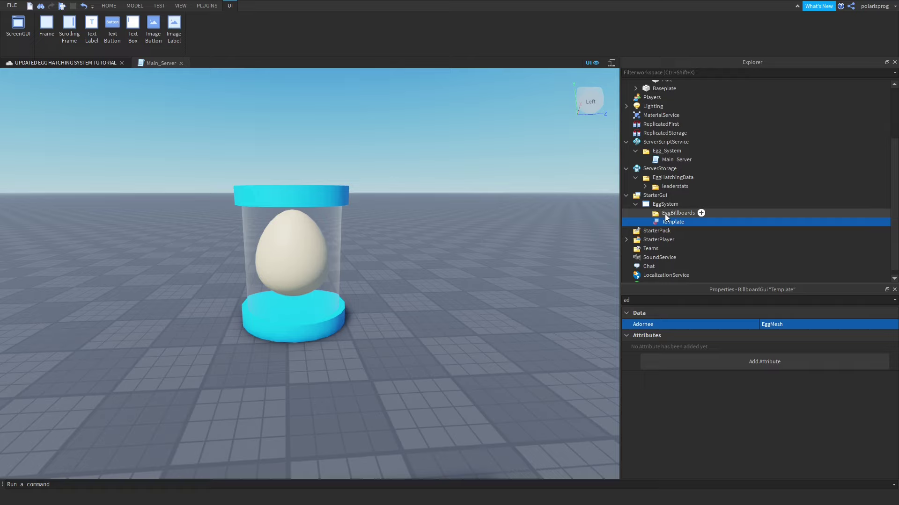
click(690, 222)
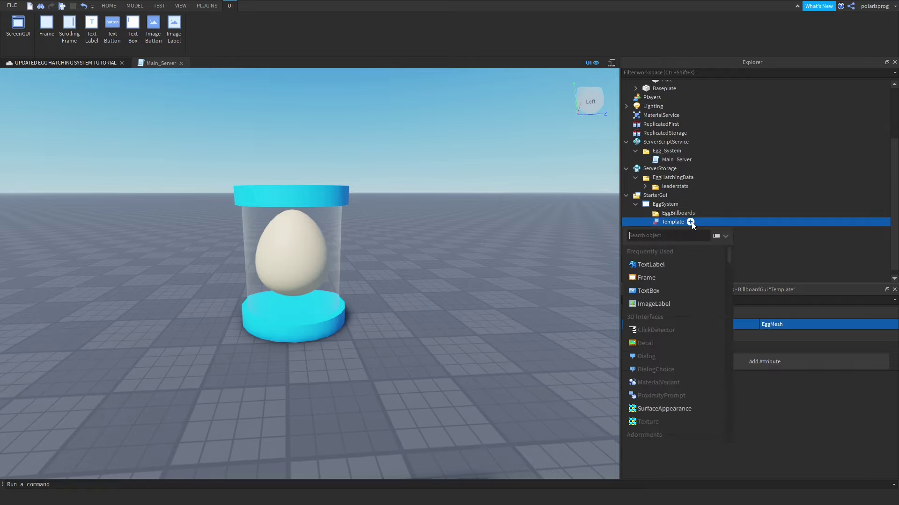
text(Frame)
key(Return)
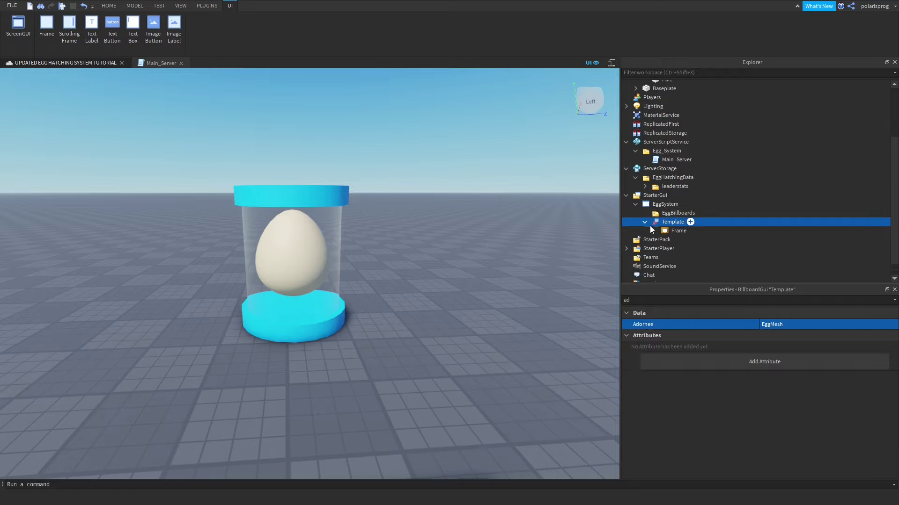
- Examine the Size and Position properties of the Frame inside Template
click(672, 229)
click(685, 301)
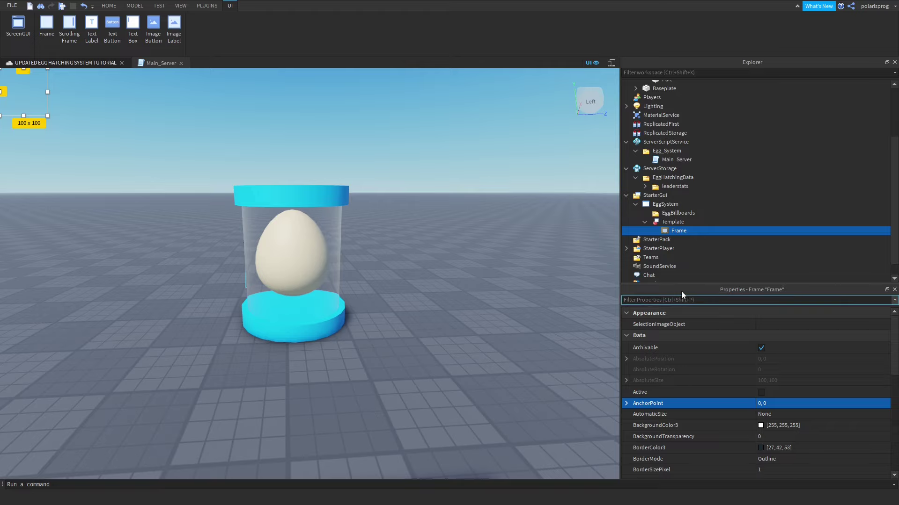
scroll(473, 264, up, 5)
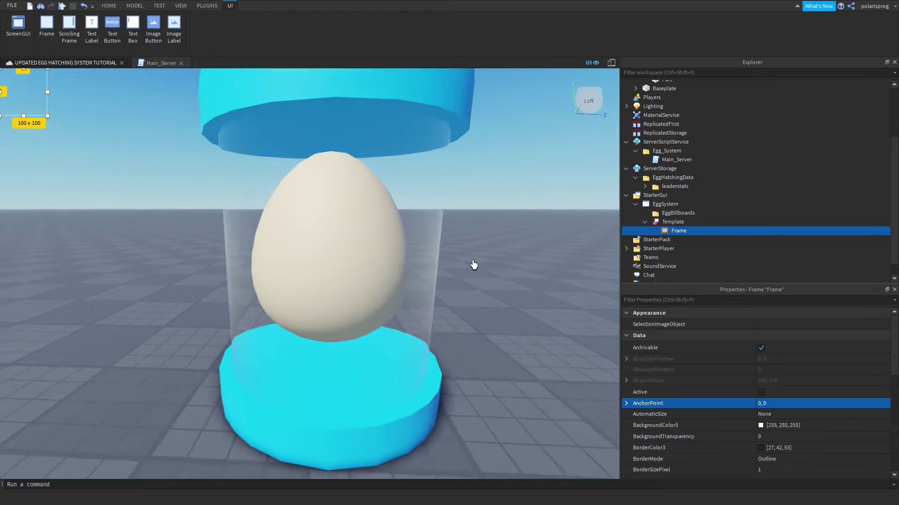
scroll(473, 265, down, 5)
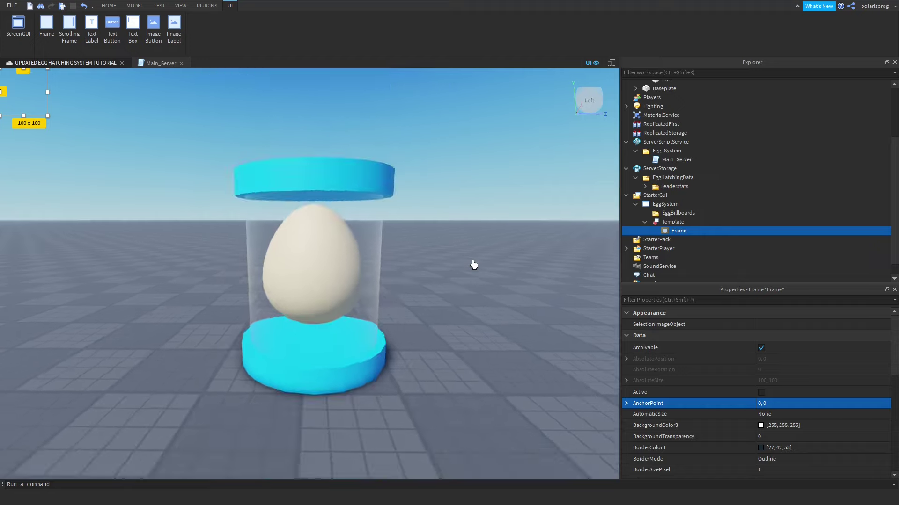
click(688, 301)
text(size)
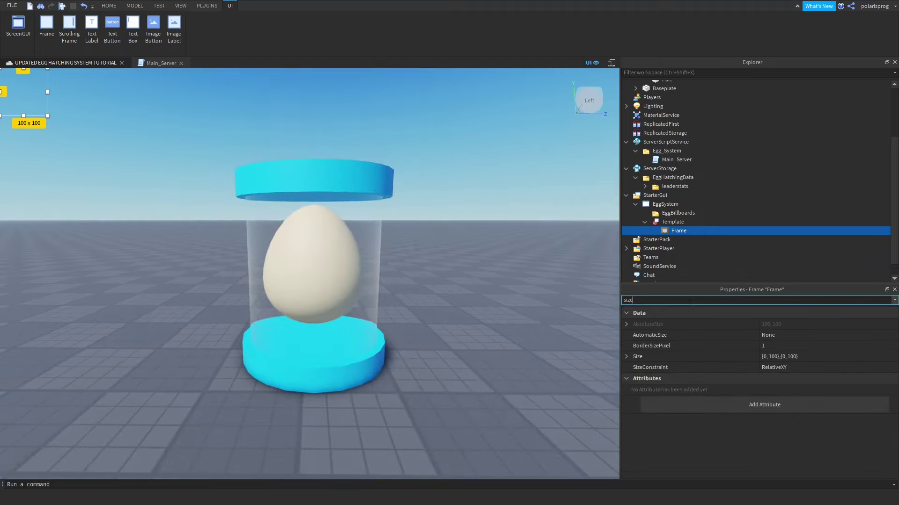
key(BackSpace)
key(BackSpace)
key(BackSpace)
key(BackSpace)
text(pos)
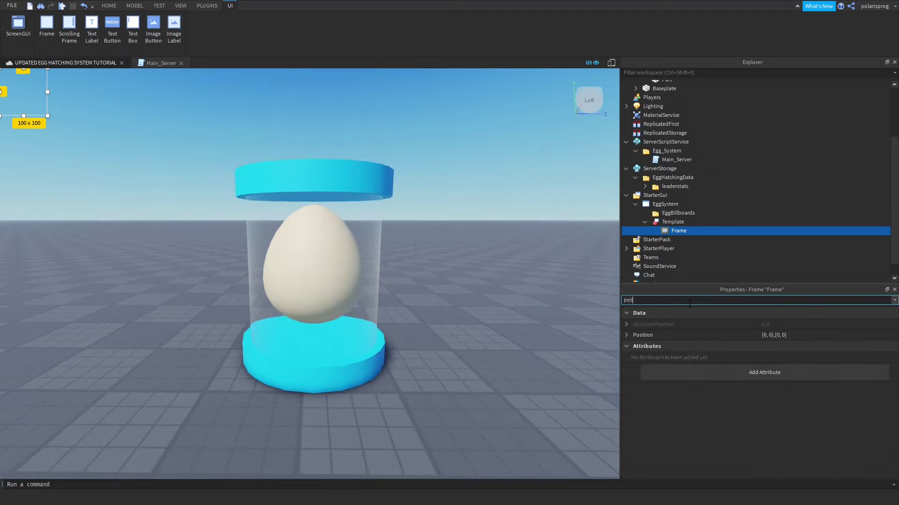
key(BackSpace)
key(BackSpace)
key(BackSpace)
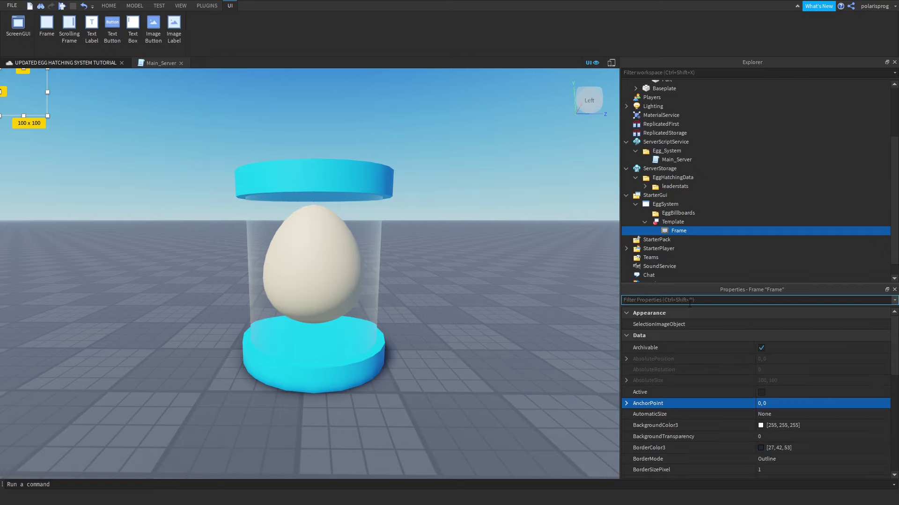
- Move the Template billboard into EggMesh in the Basic Egg model and select its Frame
drag(669, 222, 694, 131)
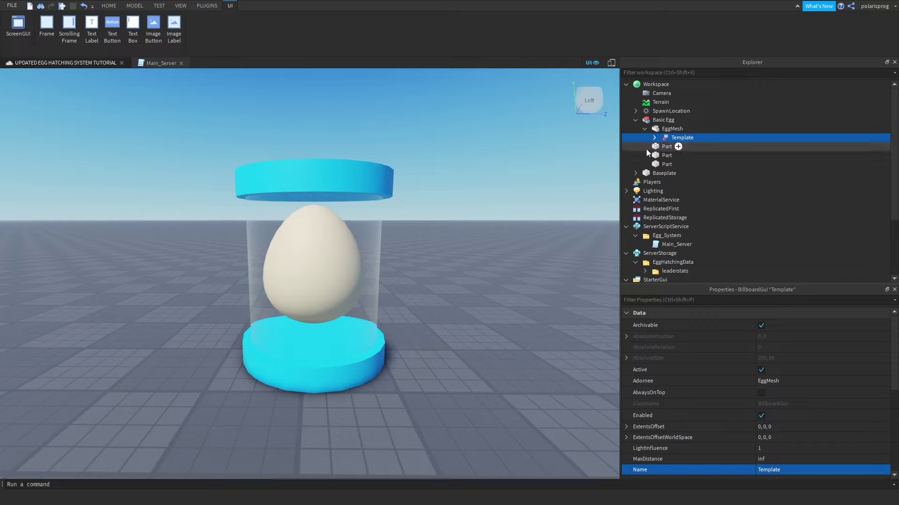
click(700, 137)
click(685, 146)
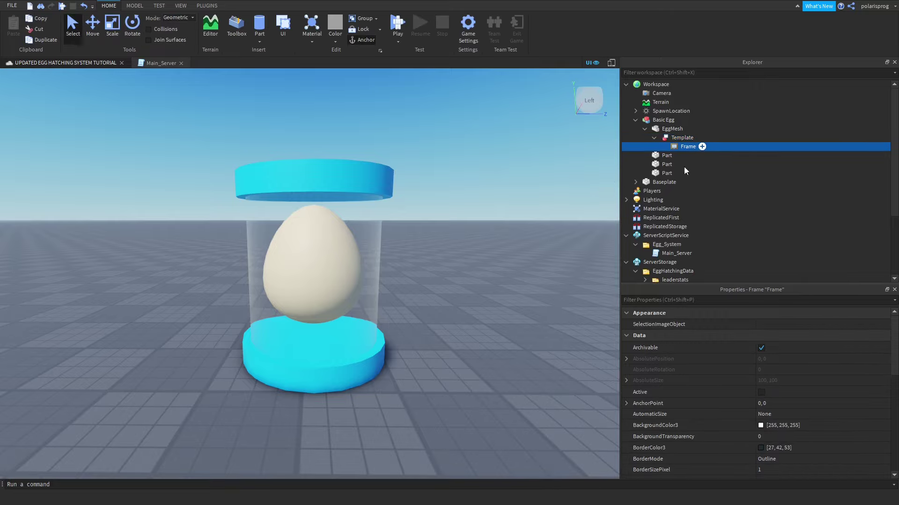
- Enable AlwaysOnTop for the Template billboard inside EggMesh
scroll(451, 236, down, 2)
right_drag(450, 236, 450, 236)
click(797, 300)
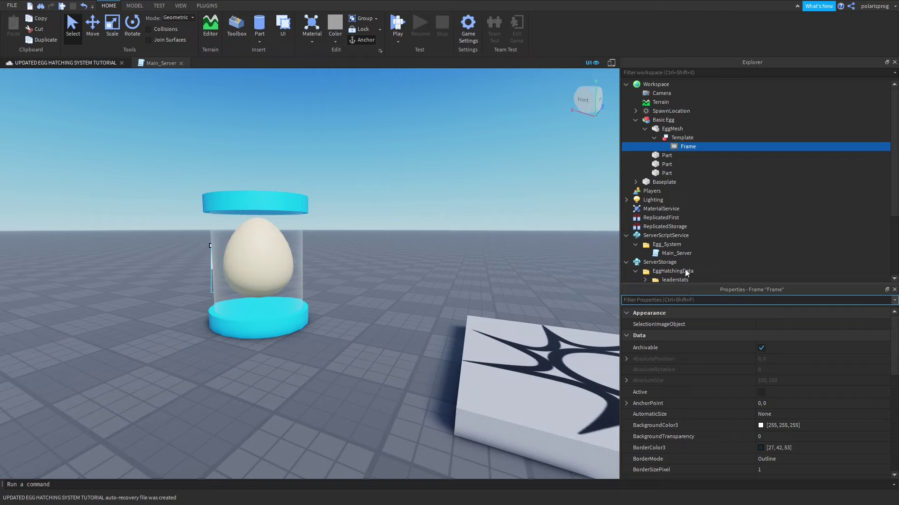
click(678, 138)
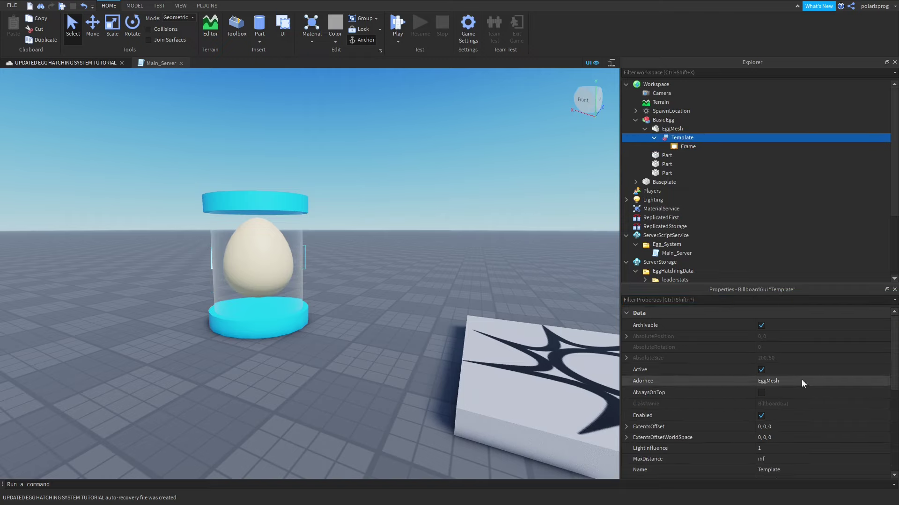
click(761, 393)
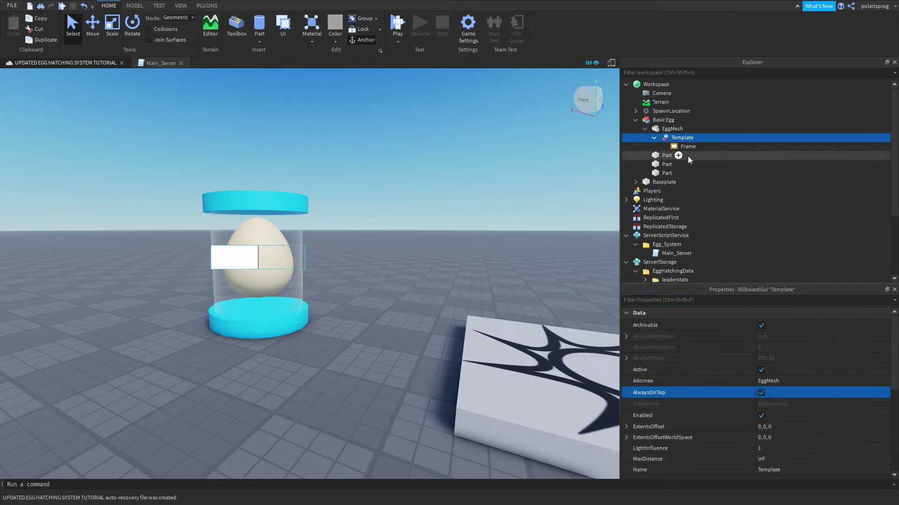
- Move the Template billboard out of EggMesh into EggSystem in StarterGui
drag(681, 137, 701, 206)
scroll(517, 272, up, 3)
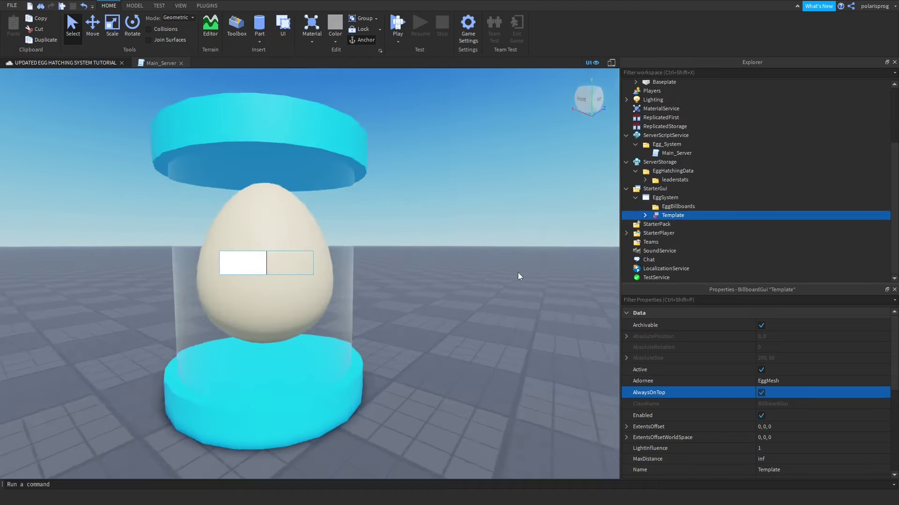
right_drag(518, 273, 517, 272)
click(644, 216)
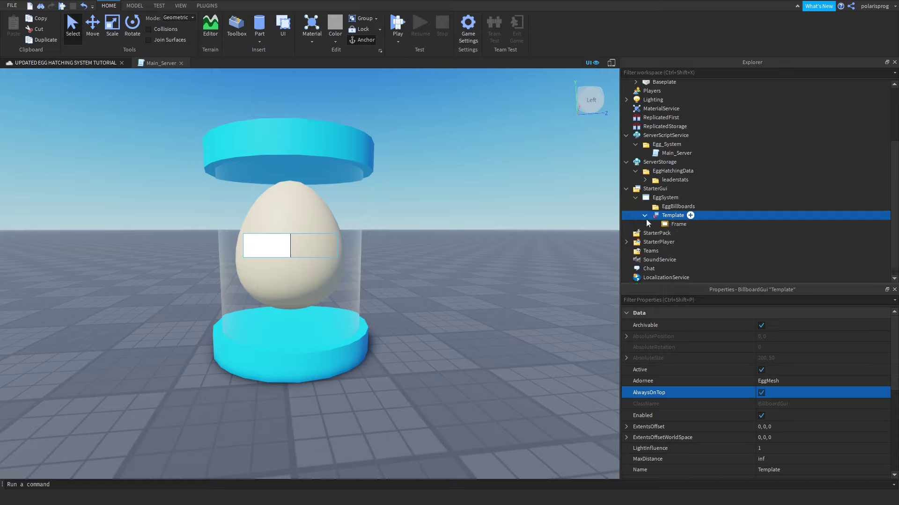
click(646, 220)
- Set the Template billboard's Size to {0.1, 0},{0.1, 0} and raise its X scale to 0.5
click(674, 300)
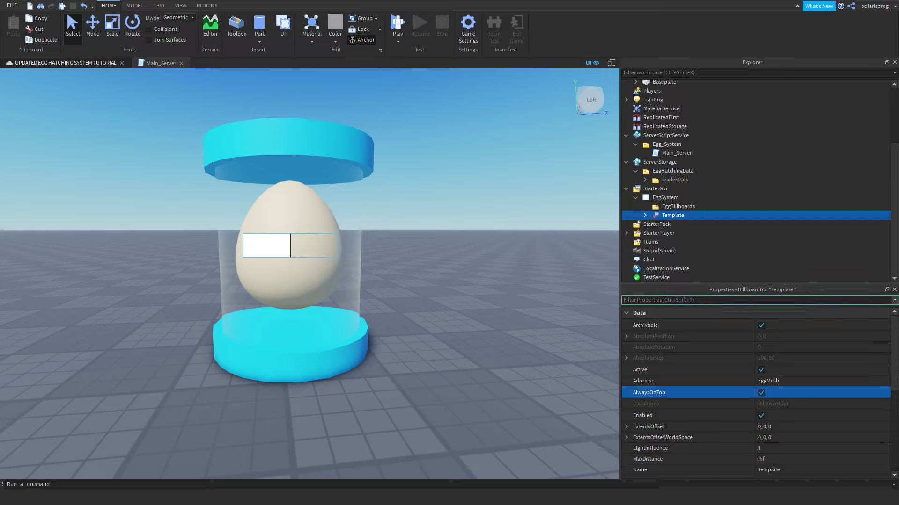
text(ize)
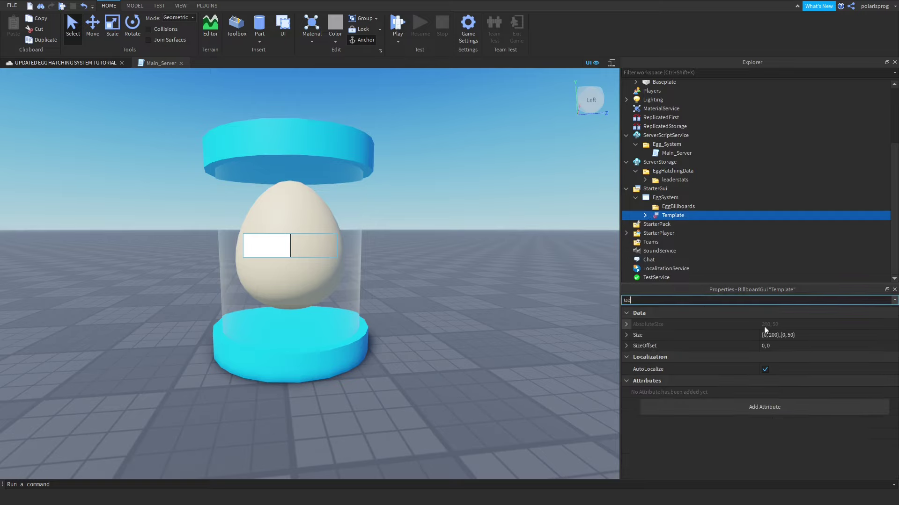
click(770, 335)
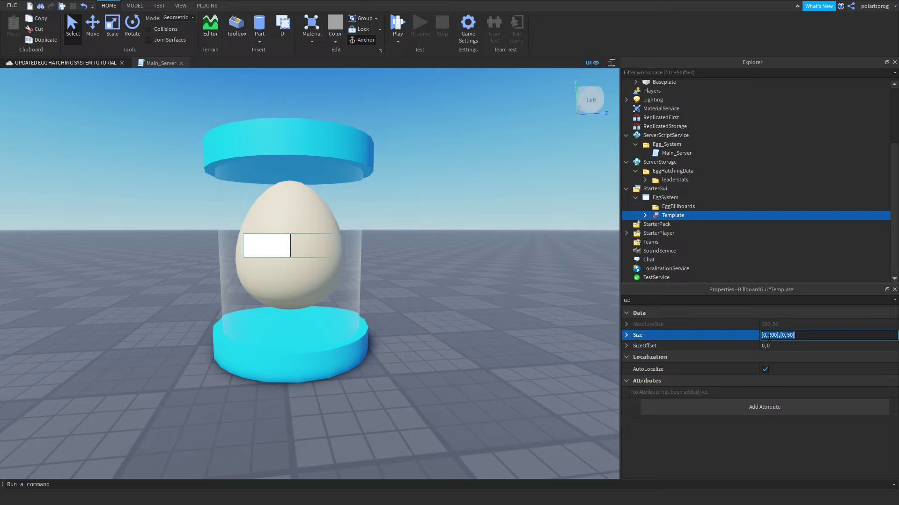
text({0.1, 0},{0.1, 0)
key(Return)
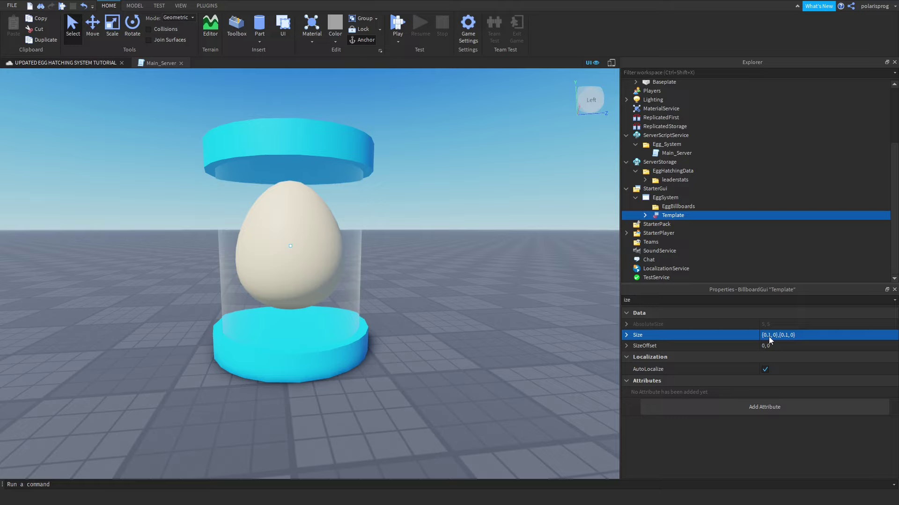
click(769, 336)
text(5)
key(Return)
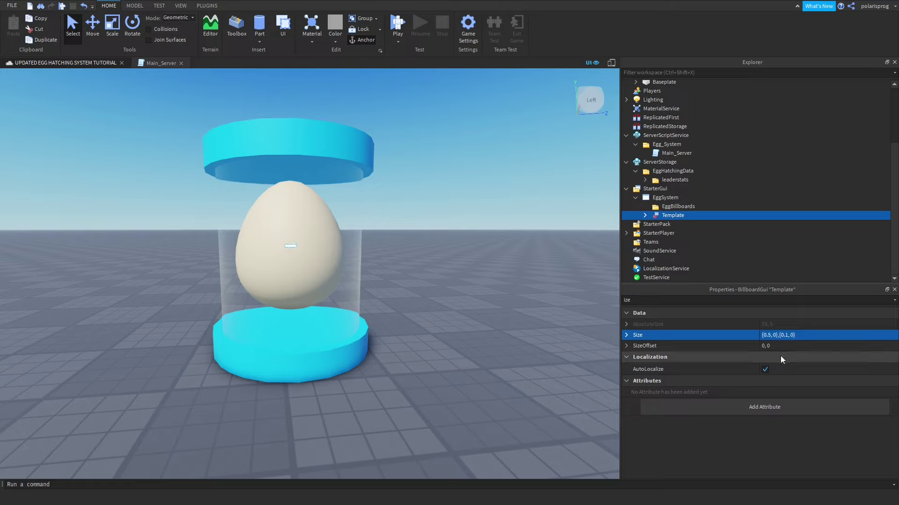
- Change both the X and Y scale in the Template billboard's Size to 5, giving {5, 0},{5, 0}
click(767, 335)
click(770, 335)
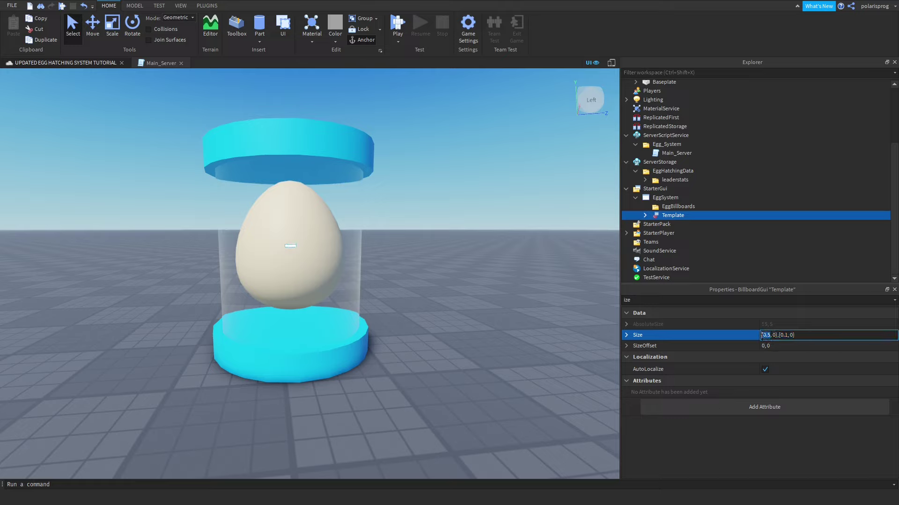
text(5)
key(Return)
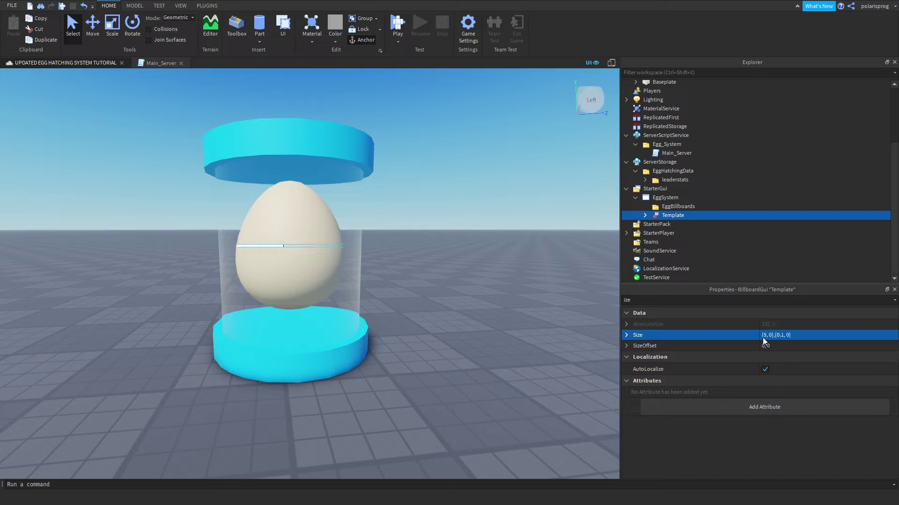
click(780, 335)
click(781, 336)
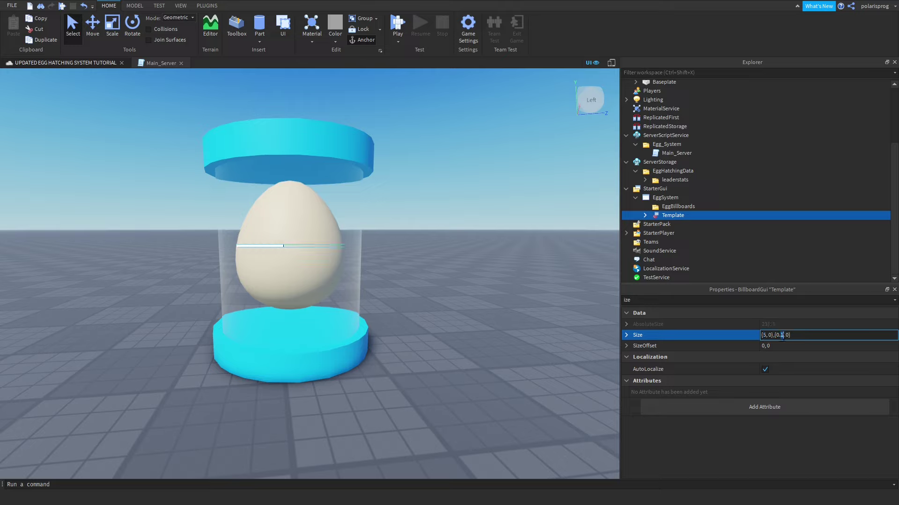
text(5)
key(Return)
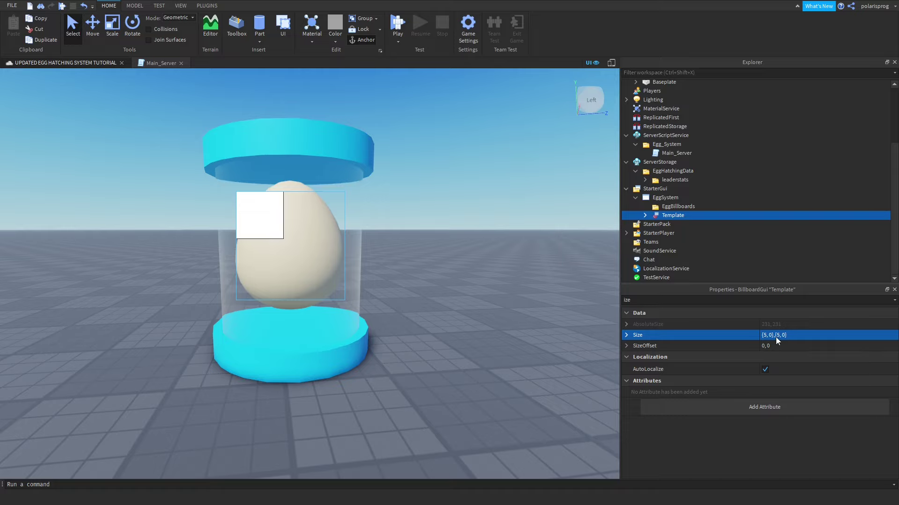
scroll(450, 314, down, 2)
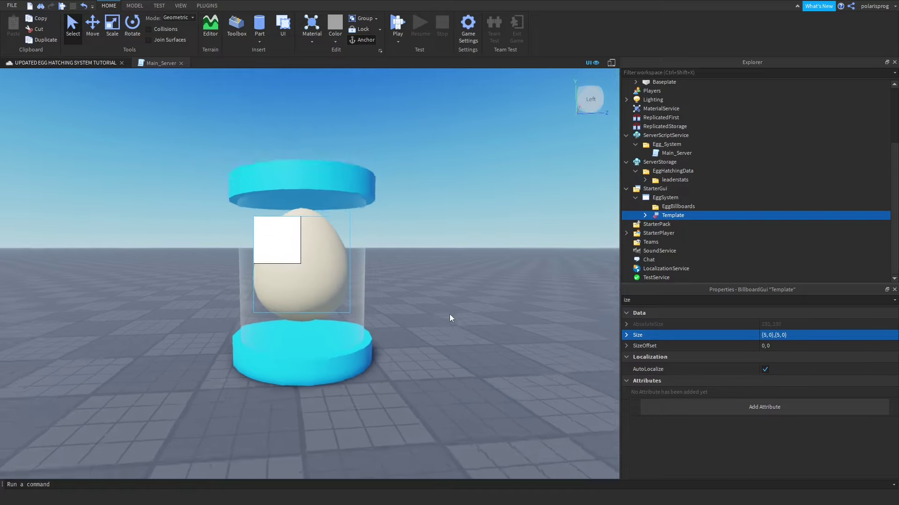
scroll(449, 318, up, 1)
right_drag(449, 318, 421, 304)
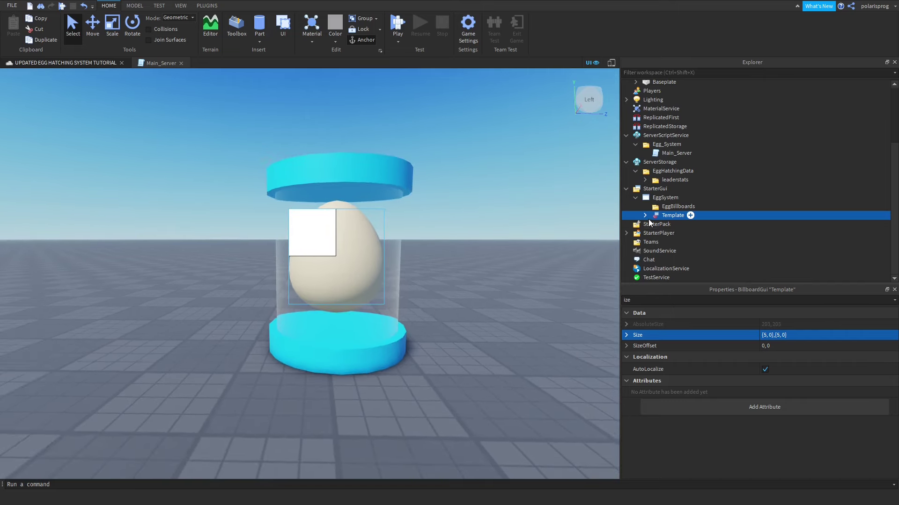
- Set the Size of the Frame inside Template to {1, 0},{0.8, 0}
click(690, 215)
click(687, 299)
text(s)
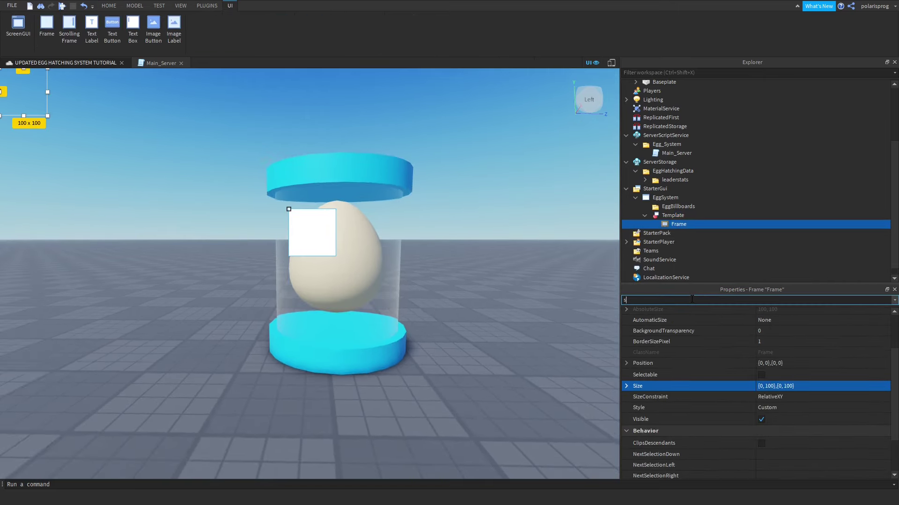
text(ize)
click(824, 366)
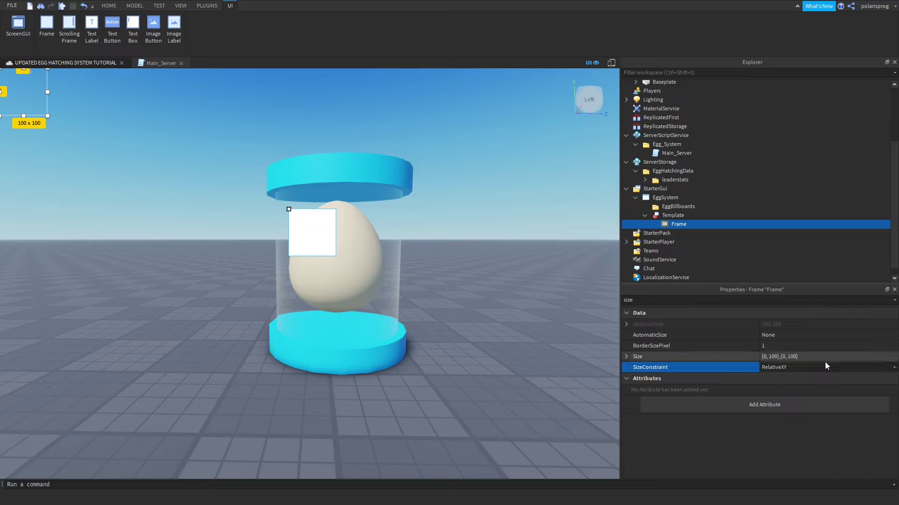
click(825, 361)
text(1)
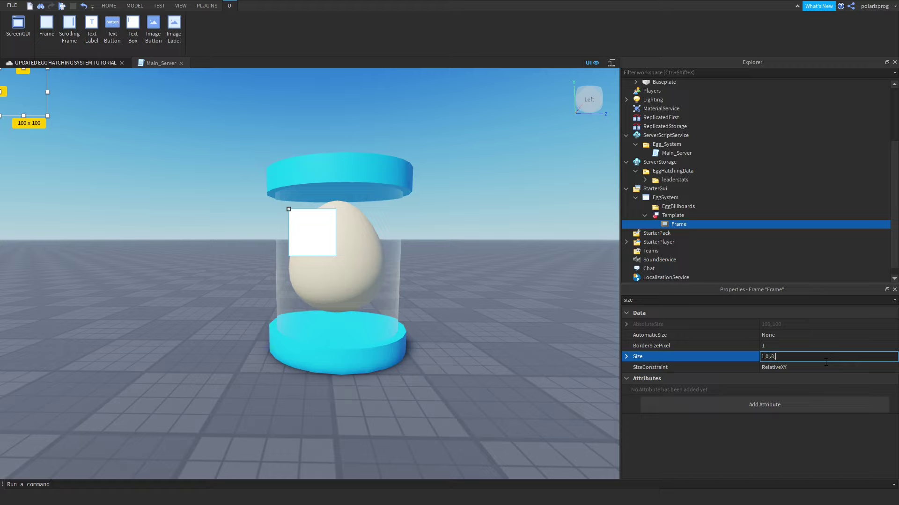
text(,0,.8,0)
key(Return)
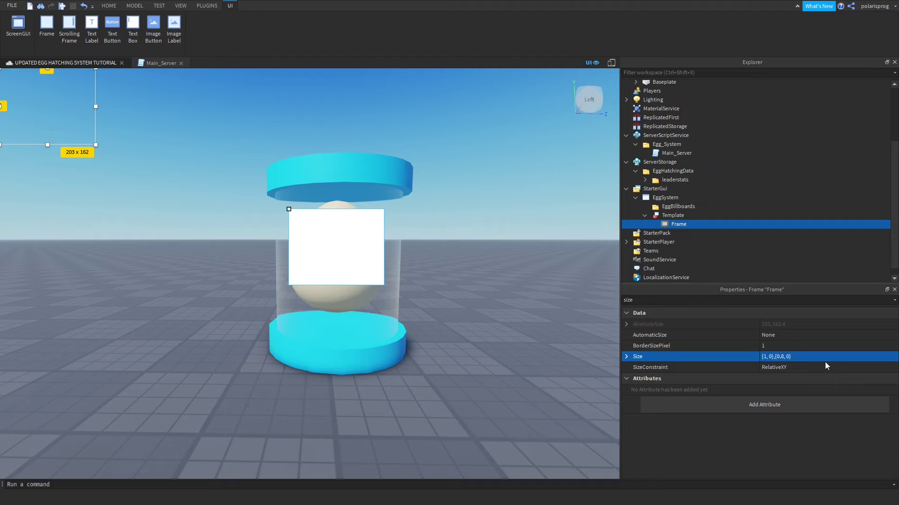
- Try Y scale values of 10 and 8 in the Template billboard's Size, keeping the X scale at 5
scroll(502, 262, up, 2)
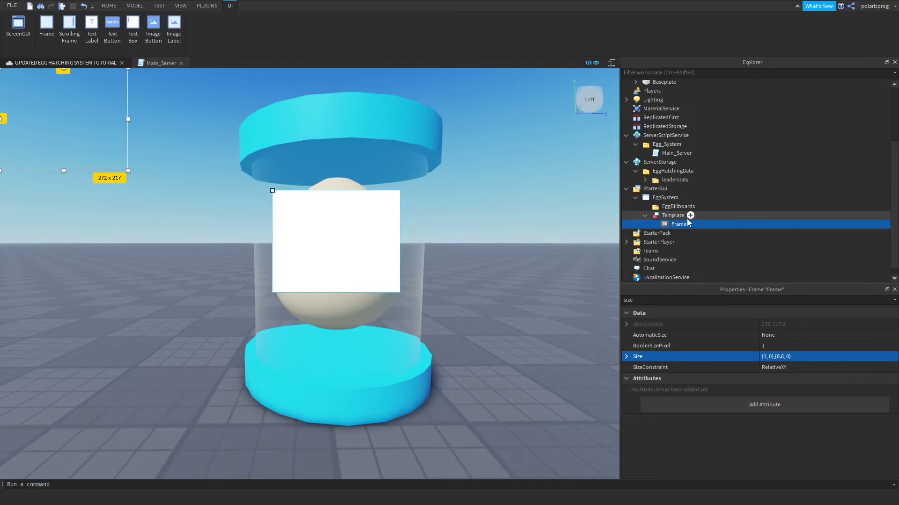
click(683, 215)
click(679, 299)
text(siz)
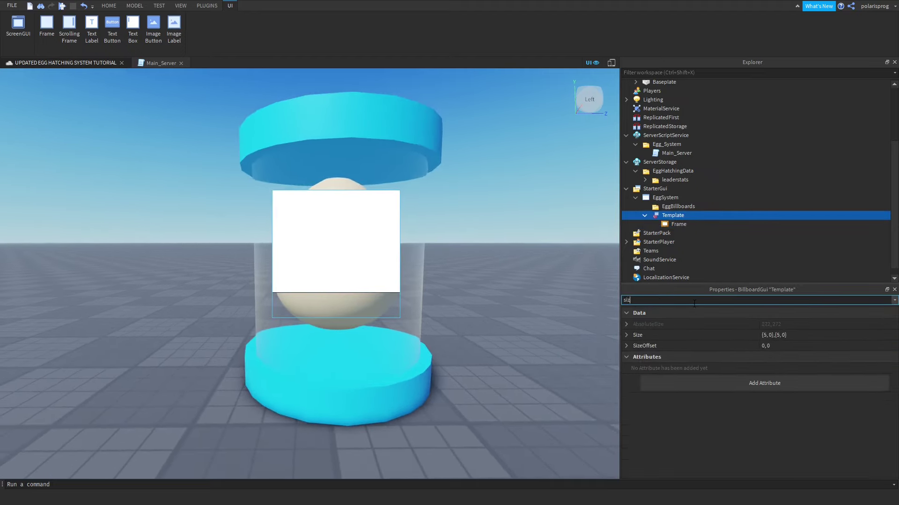
click(763, 336)
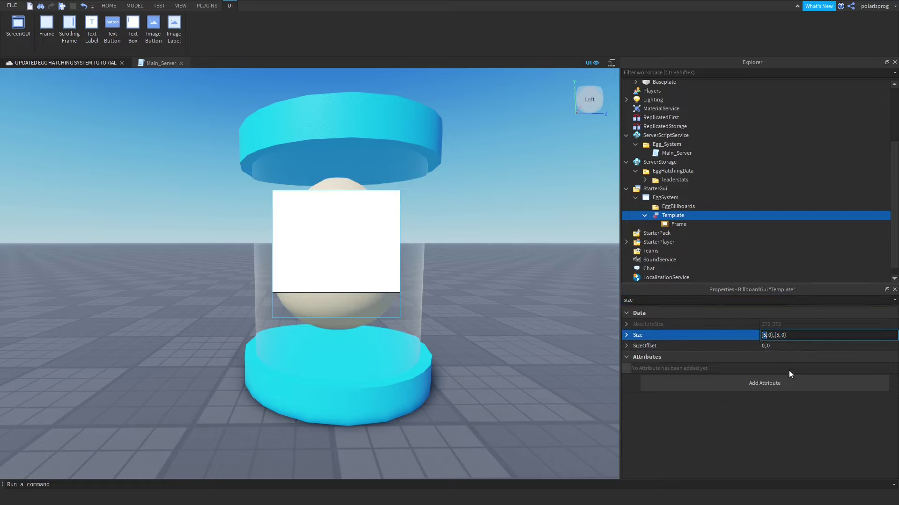
click(777, 335)
text(10)
key(Return)
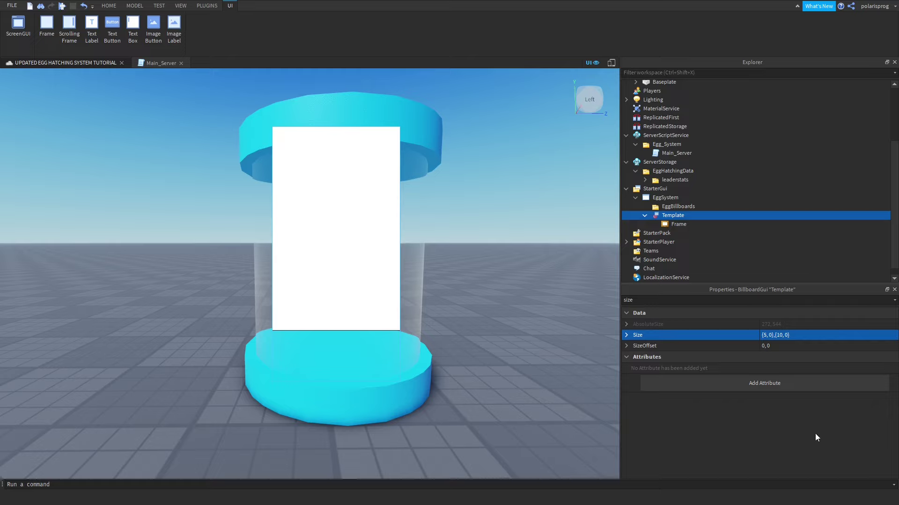
double_click(790, 335)
text(8)
key(Return)
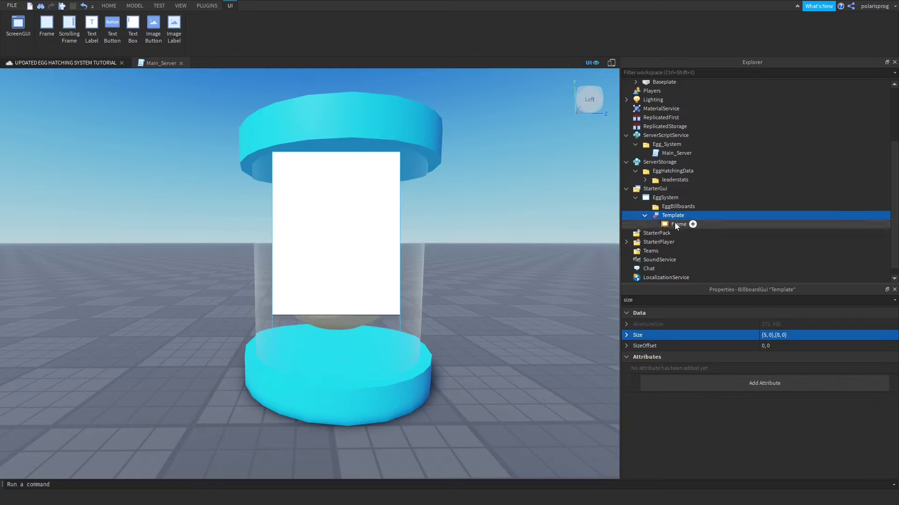
- Set the Template billboard's Size to {5, 0},{7, 0}
double_click(778, 336)
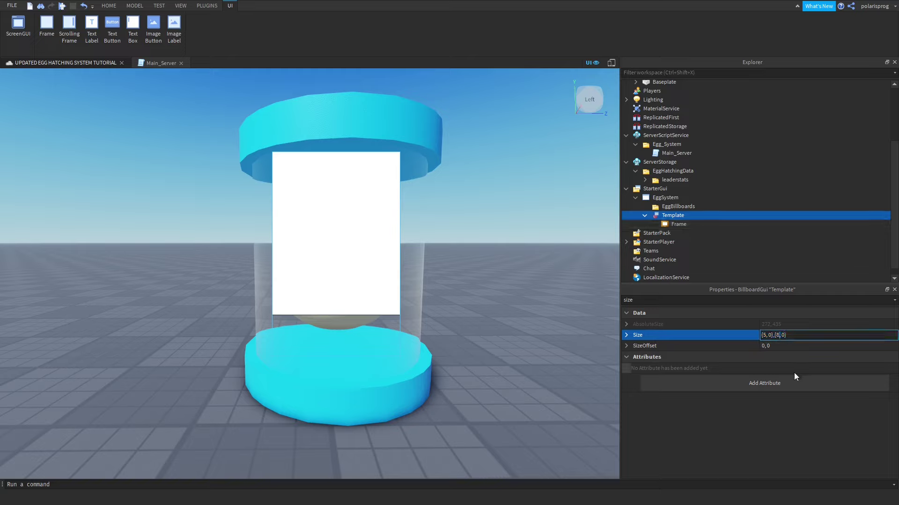
text(7)
key(Return)
scroll(512, 331, up, 5)
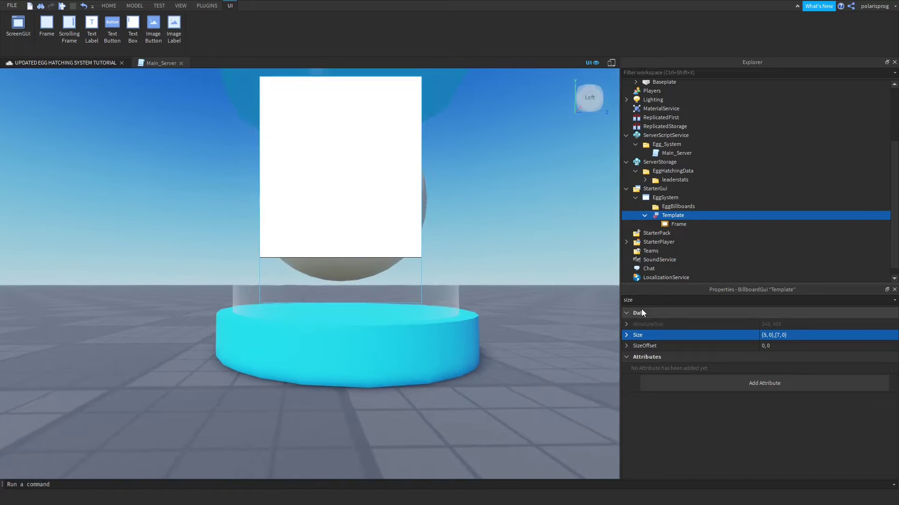
right_drag(487, 220, 546, 186)
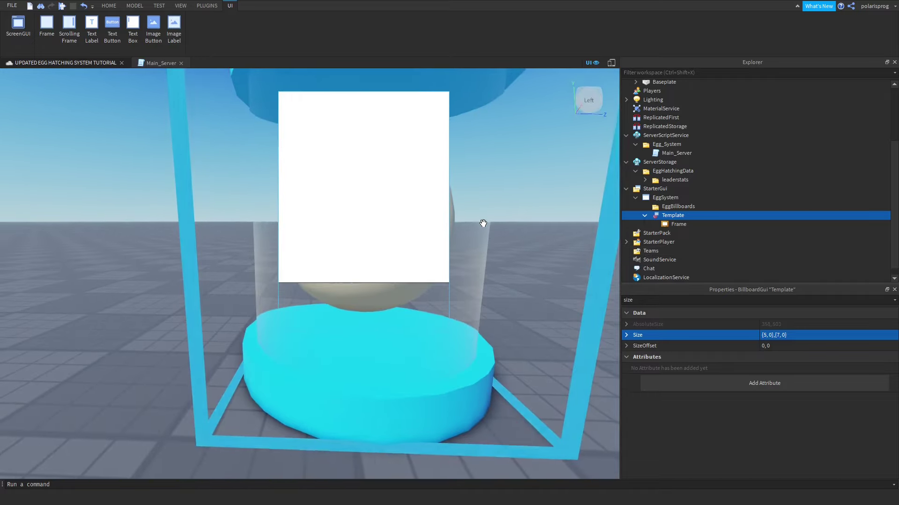
scroll(547, 186, down, 2)
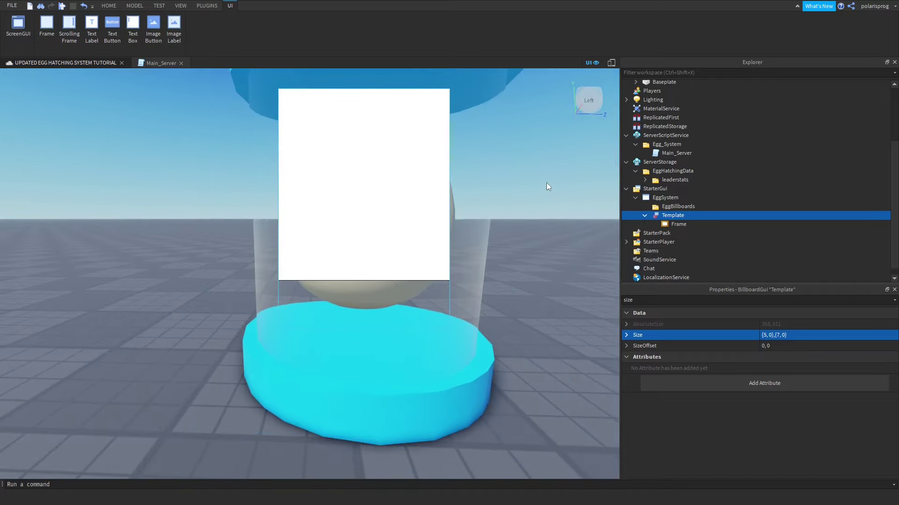
- Shorten the Frame inside Template from its lower edge to a height of about 230 pixels
click(674, 224)
click(695, 300)
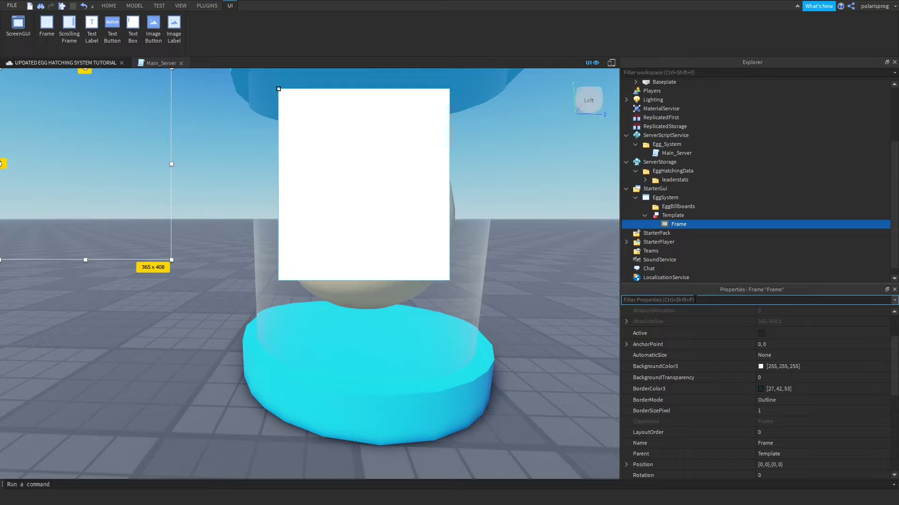
scroll(547, 305, up, 5)
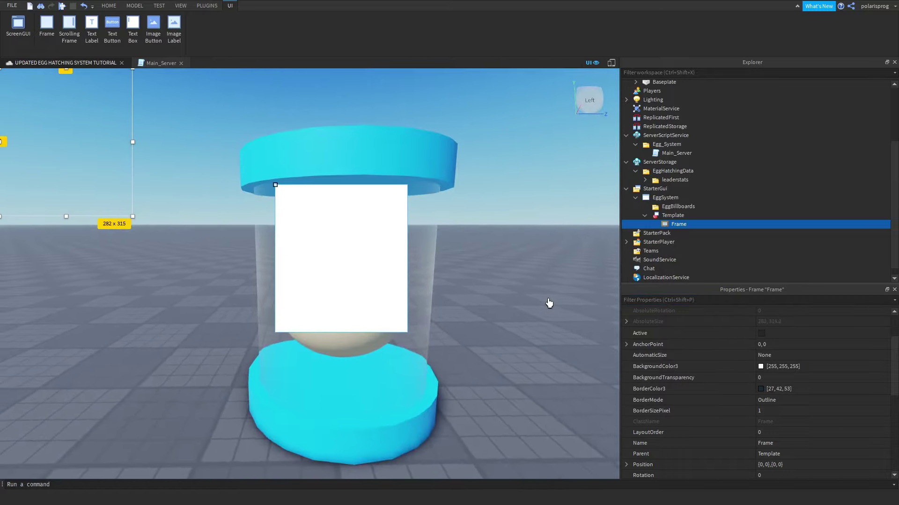
scroll(549, 303, down, 6)
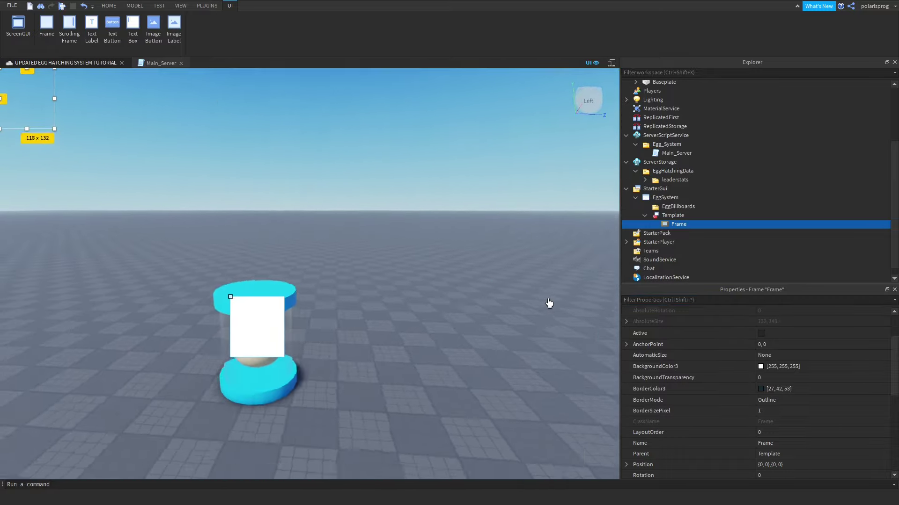
scroll(549, 303, up, 5)
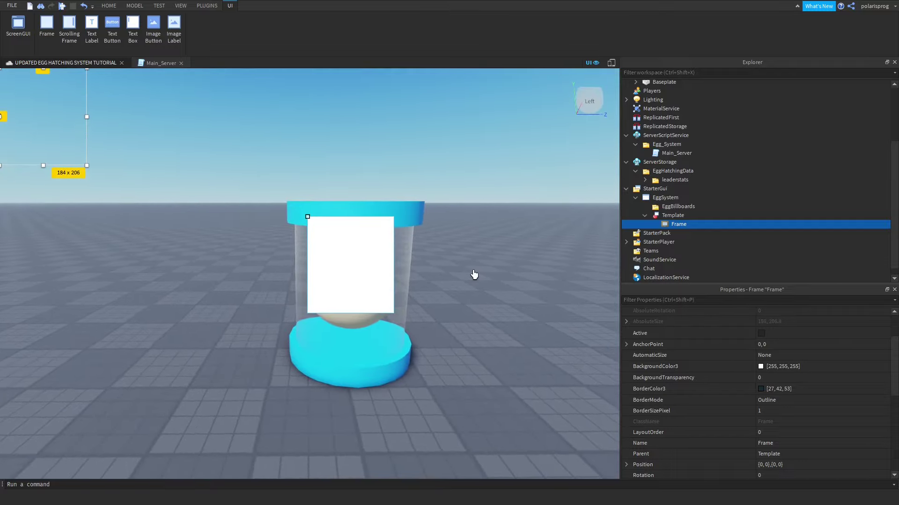
scroll(474, 273, up, 4)
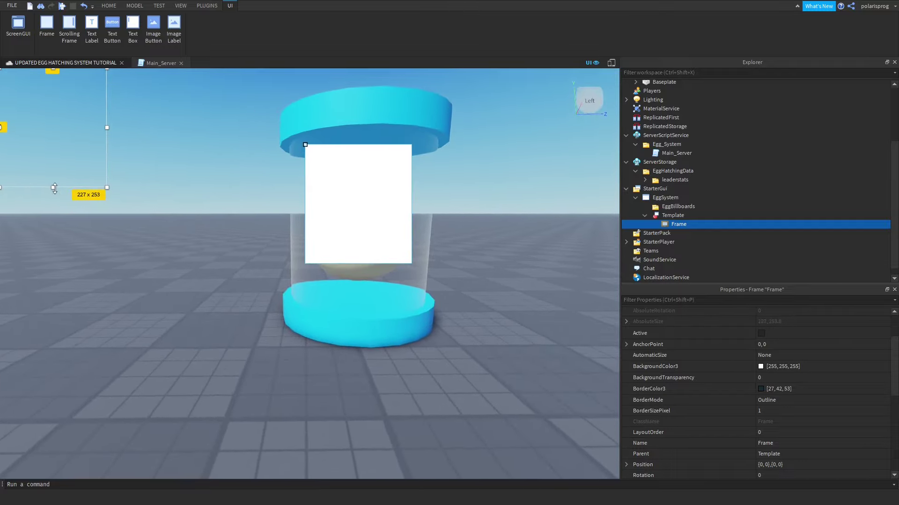
drag(54, 187, 76, 176)
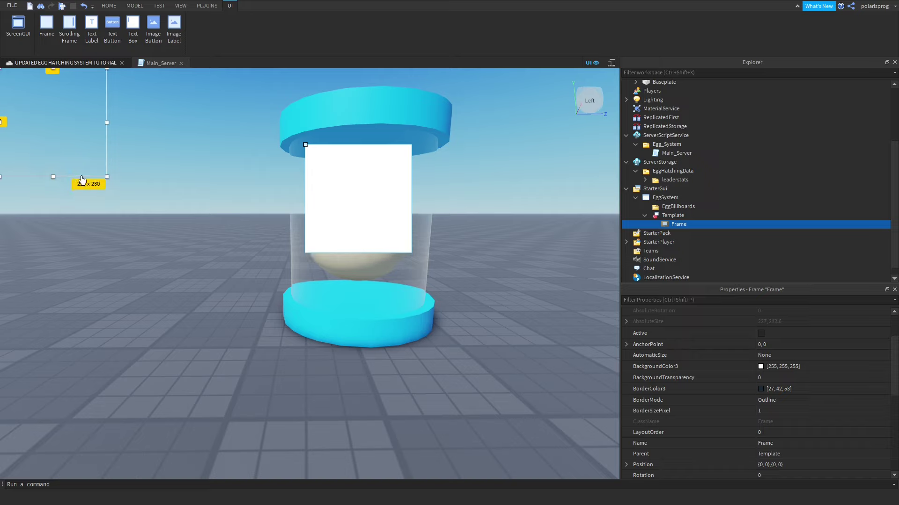
- Set the AnchorPoint of the Frame inside Template to 0.5, 0.5
click(130, 261)
click(678, 224)
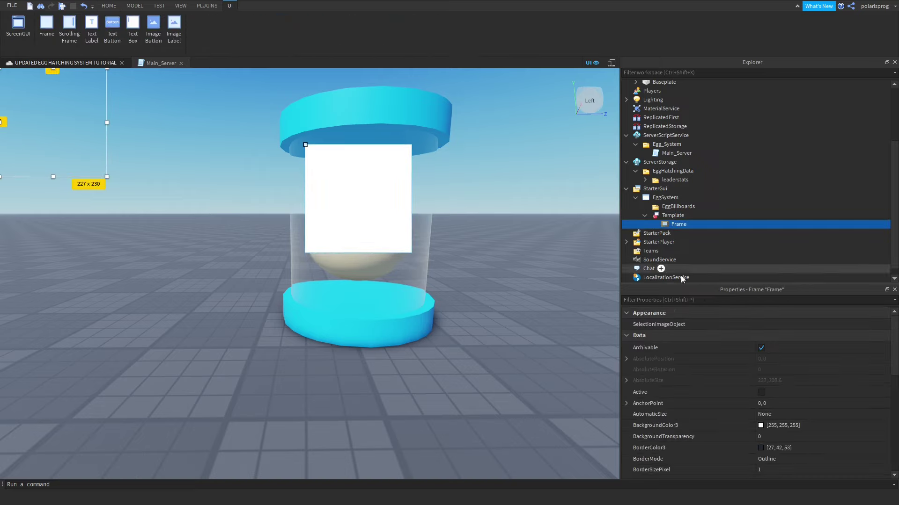
click(690, 300)
text(anc)
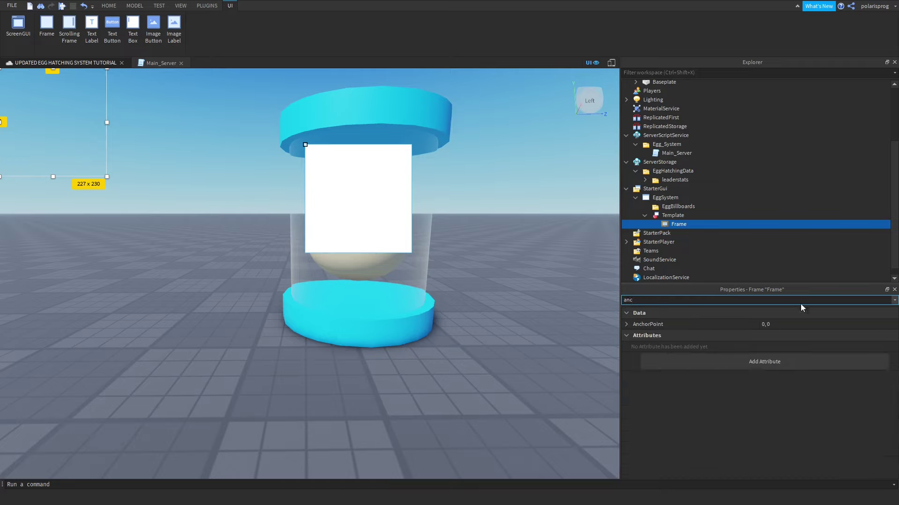
click(830, 325)
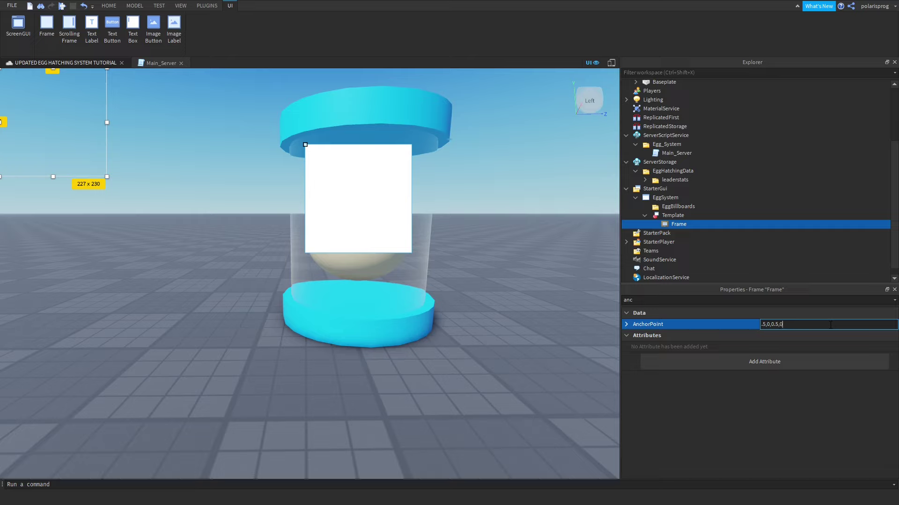
key(Return)
click(785, 300)
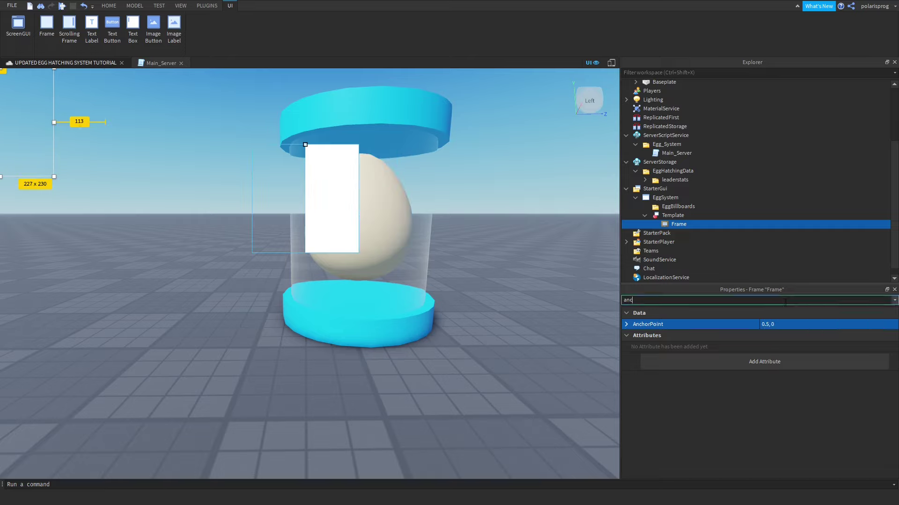
click(780, 325)
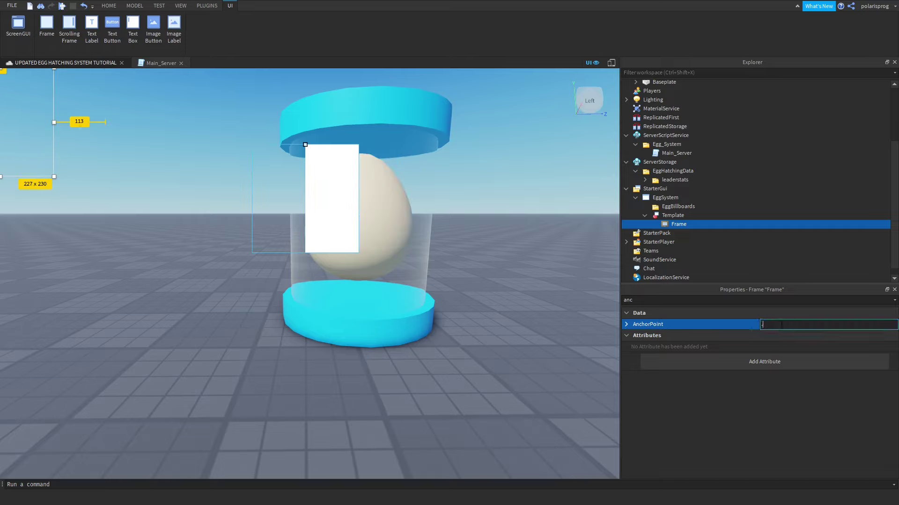
text(0.5, 0.5)
key(Return)
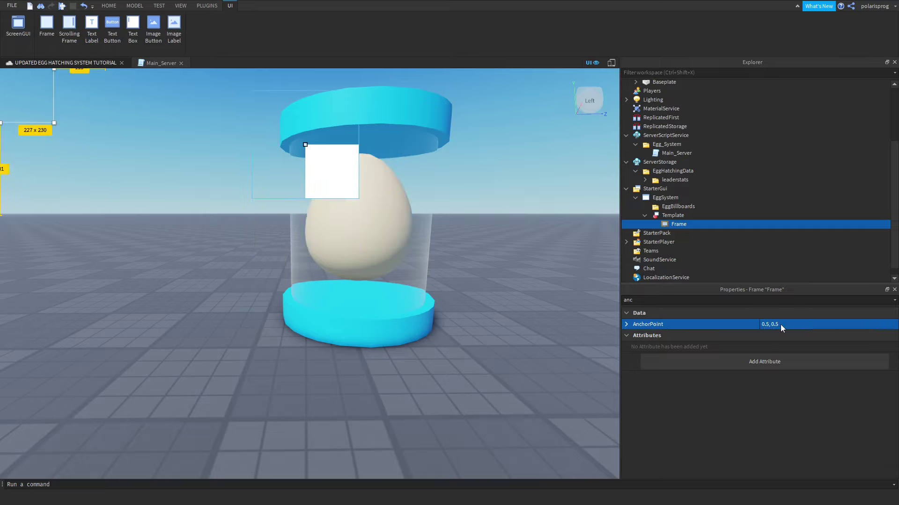
- Center the Frame within the billboard by setting its Position to {0.5, 0},{0.5, 0}
click(720, 300)
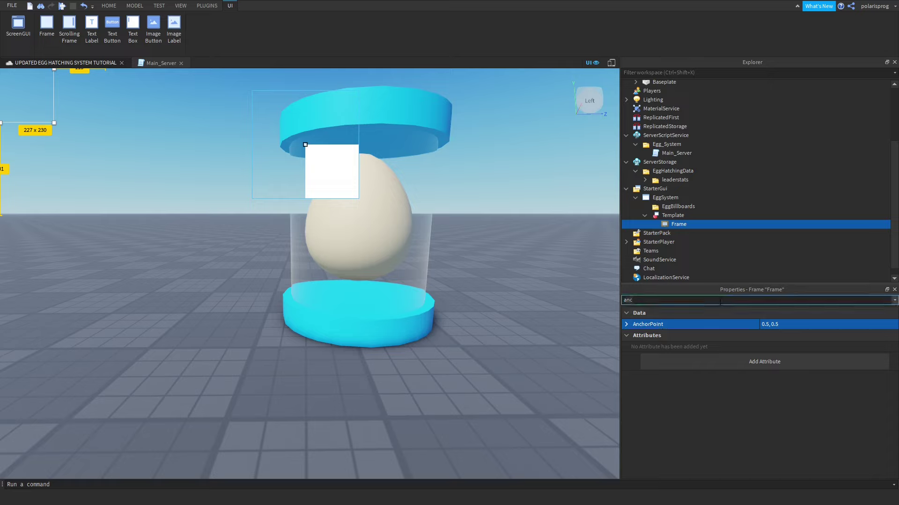
key(BackSpace)
key(BackSpace)
key(BackSpace)
text(pos)
click(825, 336)
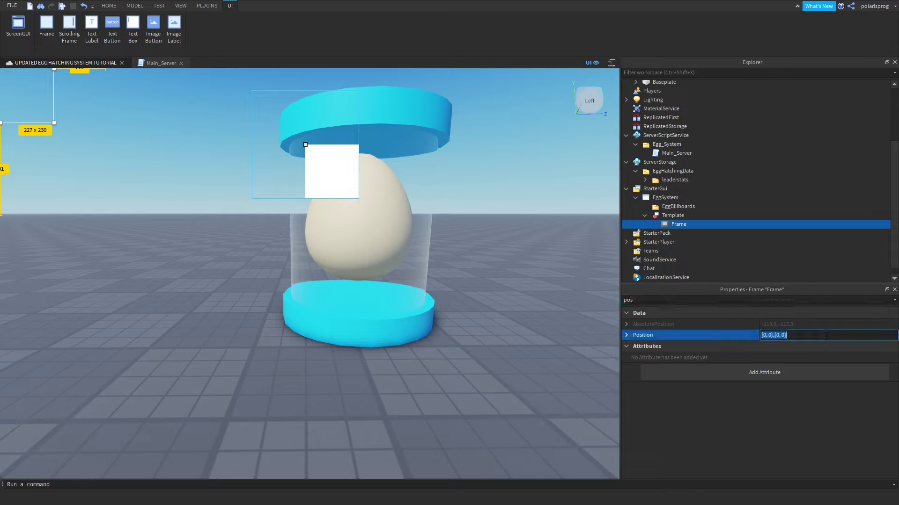
text(.5)
text(, 0},{0.5, 0)
key(Return)
scroll(405, 250, down, 3)
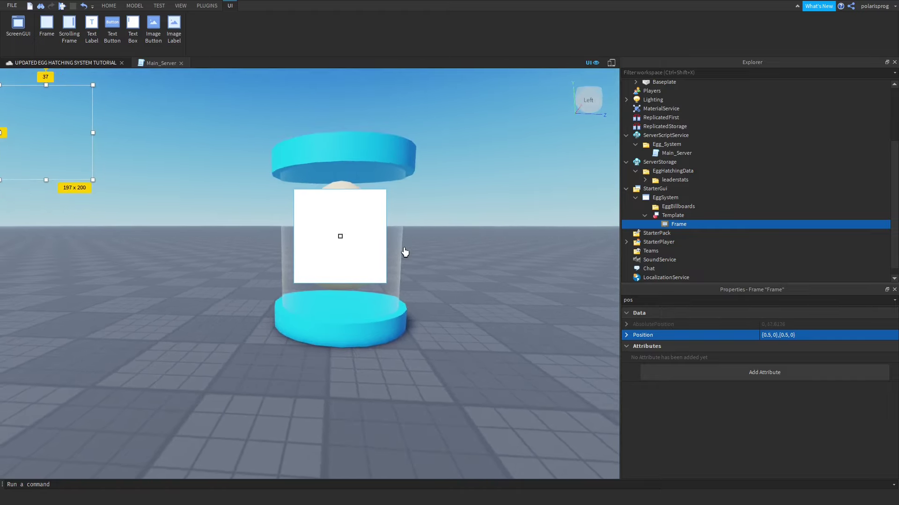
scroll(405, 252, up, 5)
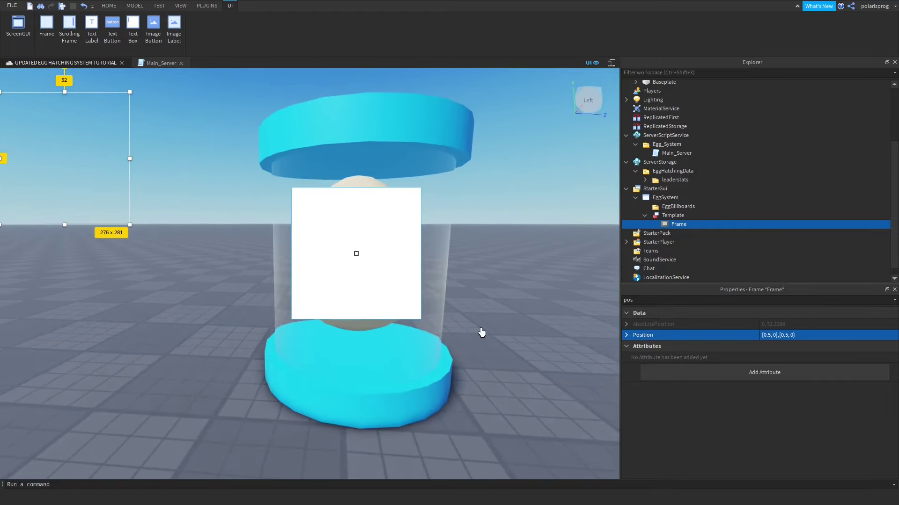
- Extend the Frame inside Template from its upper edge to a height of about 334 pixels
click(671, 215)
click(672, 223)
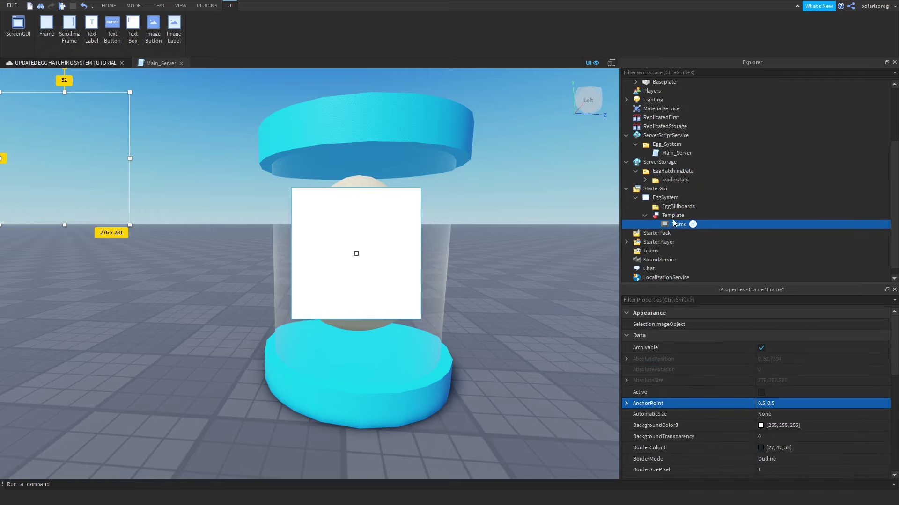
key(Up)
click(672, 223)
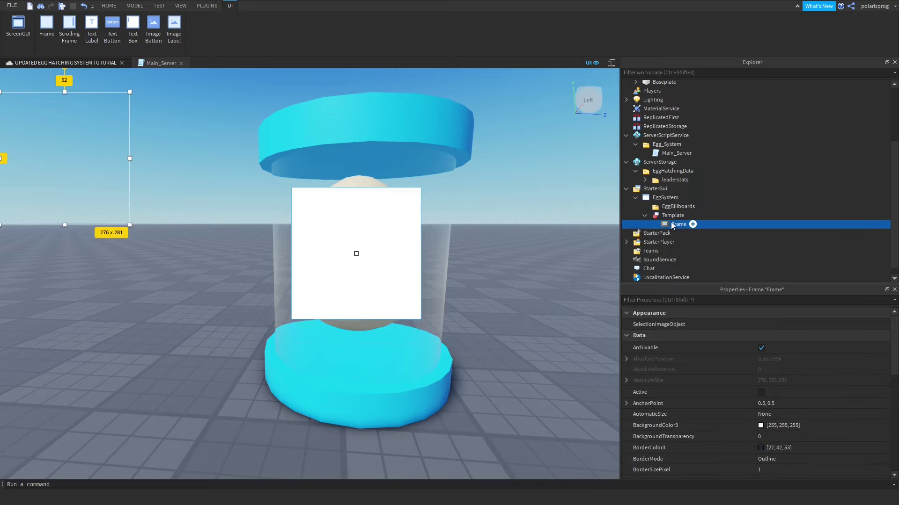
drag(65, 93, 69, 67)
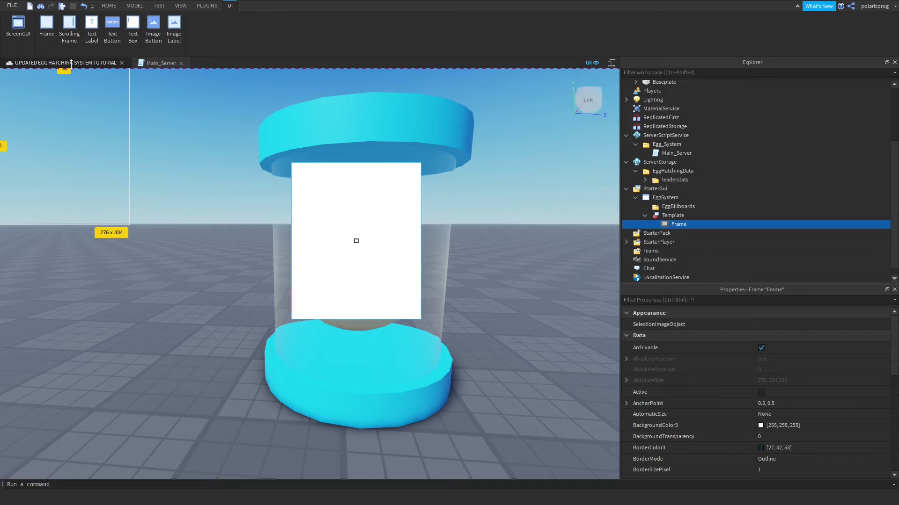
click(210, 256)
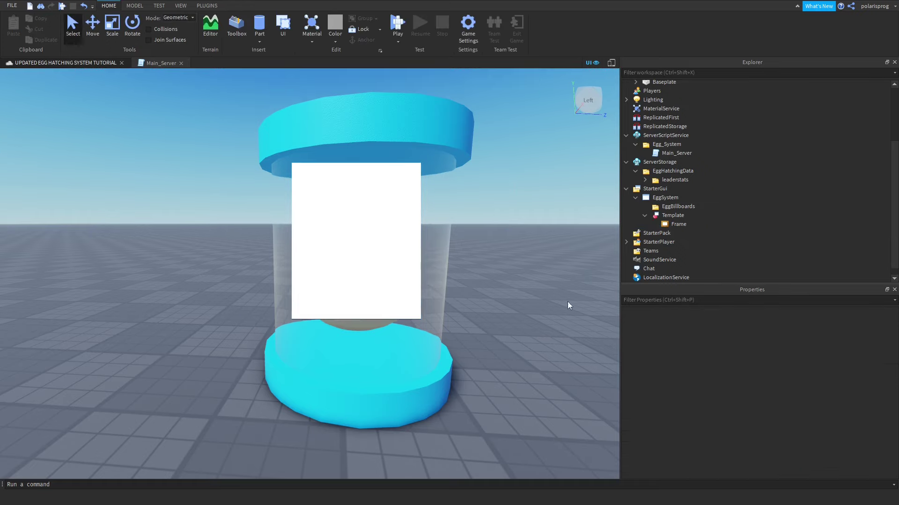
- Shorten the Frame from its lower edge to a height of about 293 pixels and check it against the Template billboard
click(672, 224)
click(674, 216)
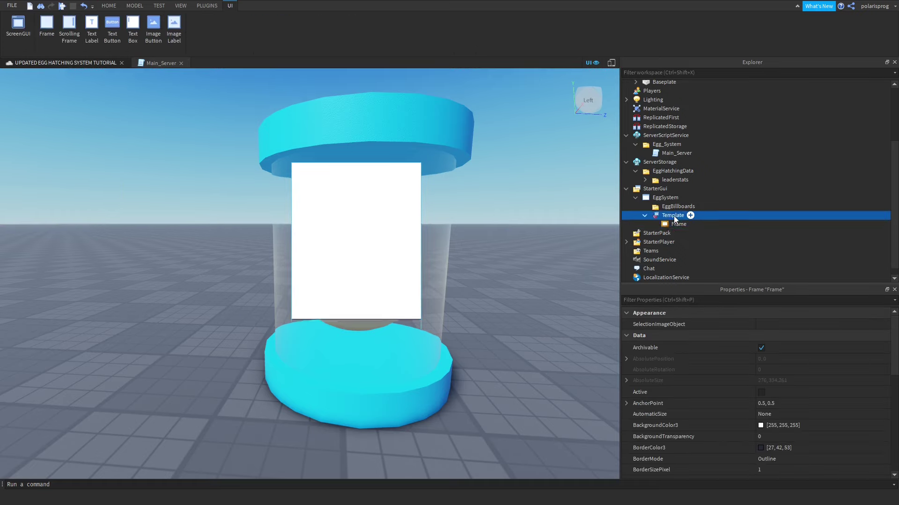
click(674, 225)
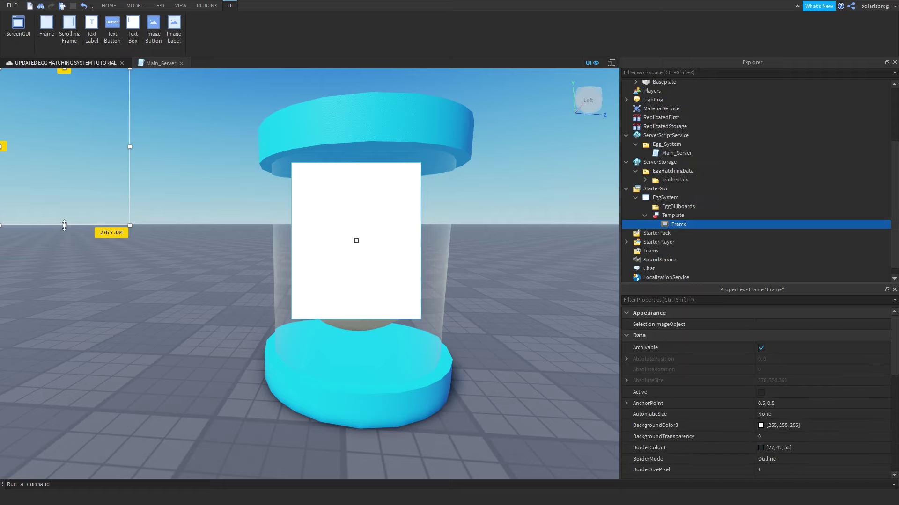
drag(64, 225, 65, 206)
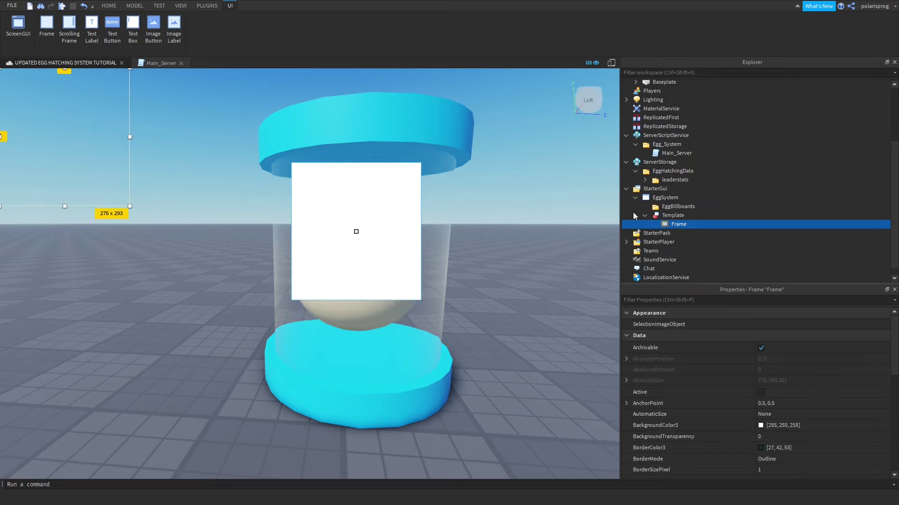
click(664, 216)
scroll(429, 327, up, 5)
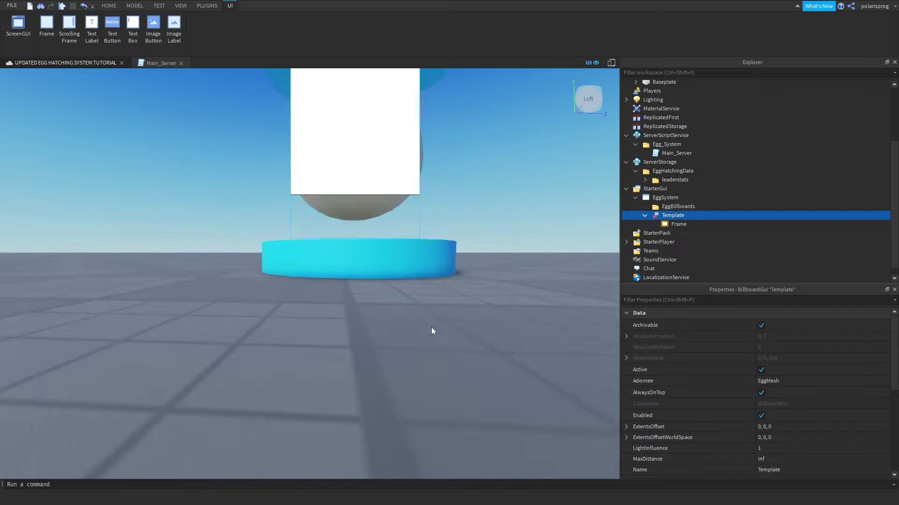
right_drag(449, 289, 449, 288)
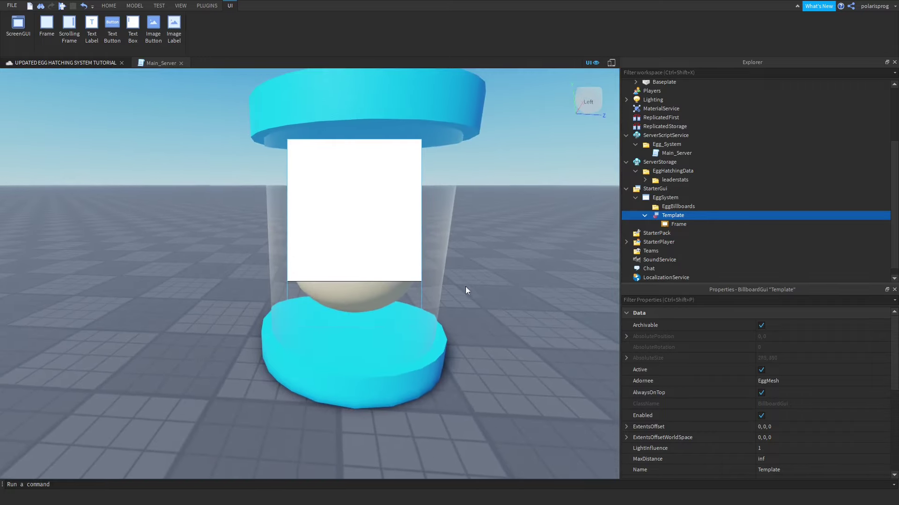
- Rename the Frame inside Template as Container
click(664, 232)
click(672, 225)
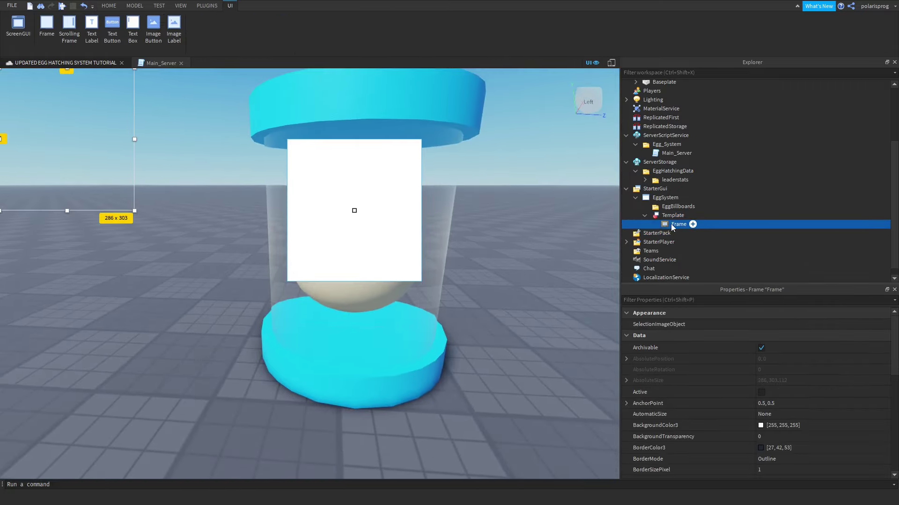
click(671, 224)
text(C)
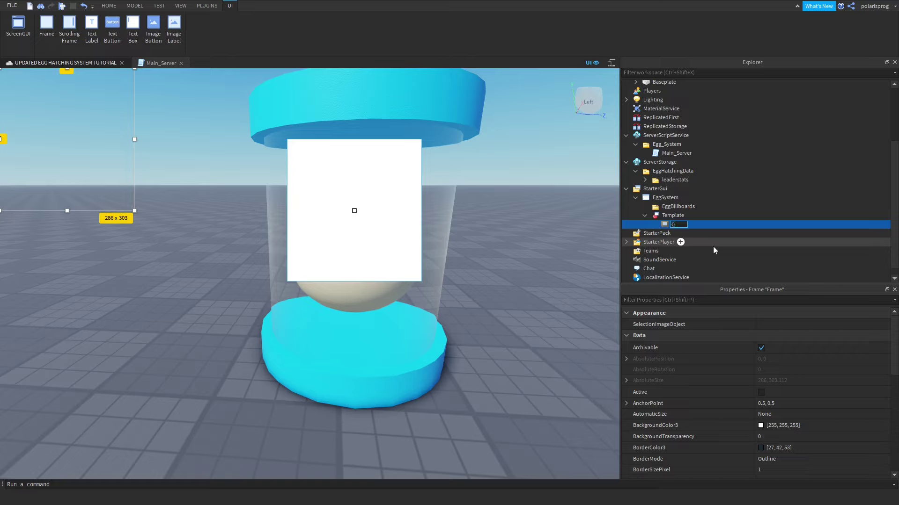
text(ontainer)
key(Return)
- Add a UICorner object to Container
click(701, 224)
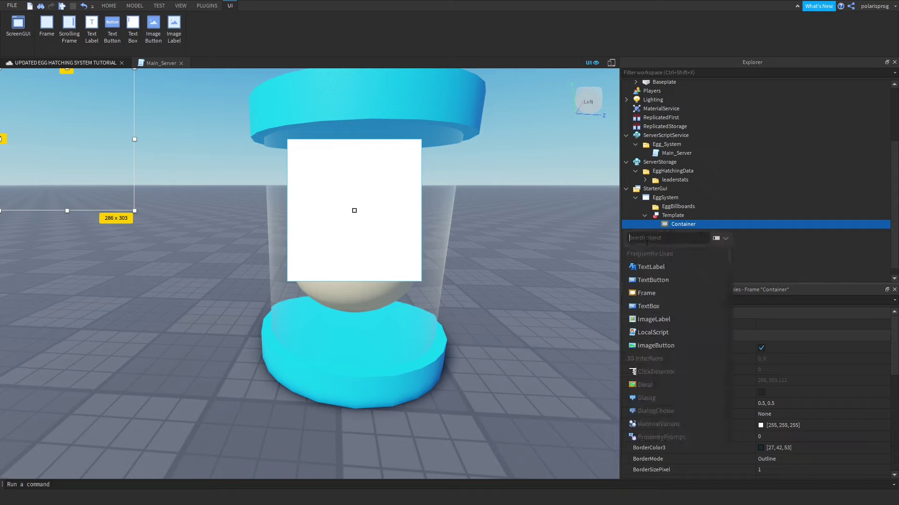
text(uicorner)
key(Return)
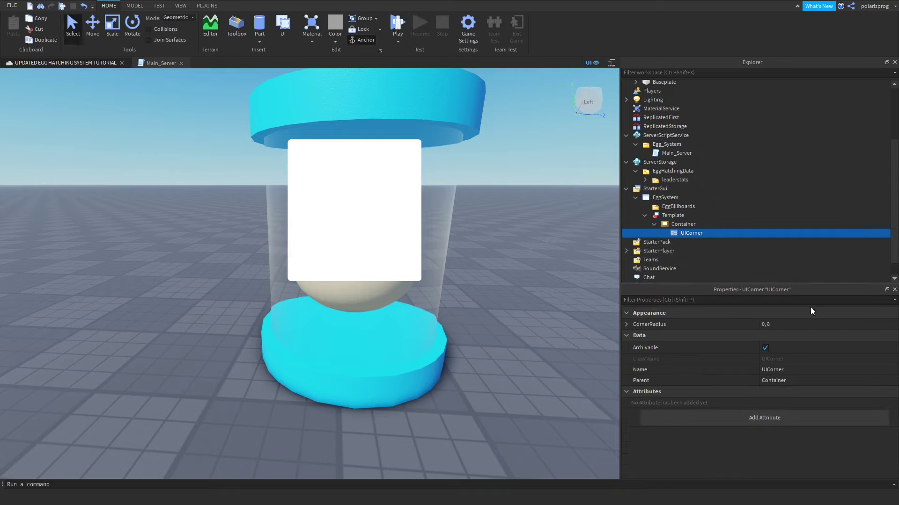
- Try a CornerRadius of 0.1, 0 on Container's UICorner and settle on 0.05, 0
click(812, 324)
key(BackSpace)
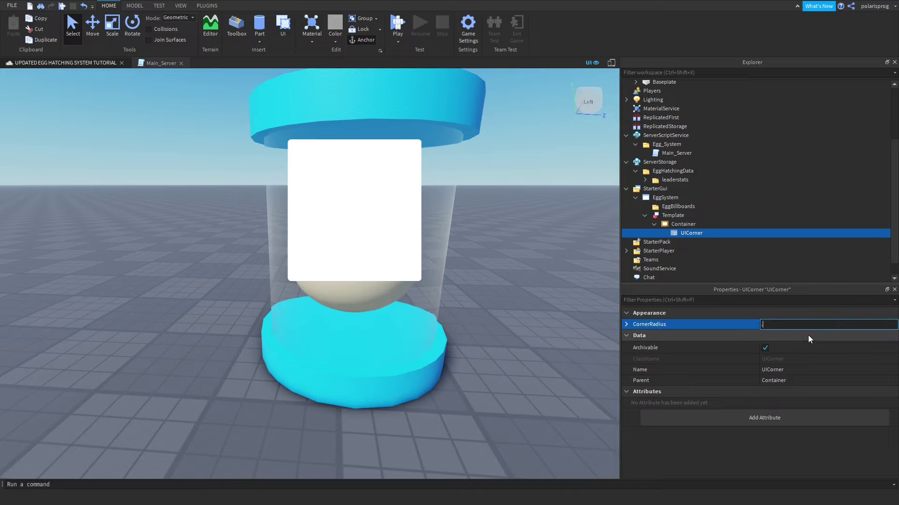
text(0.1)
key(Return)
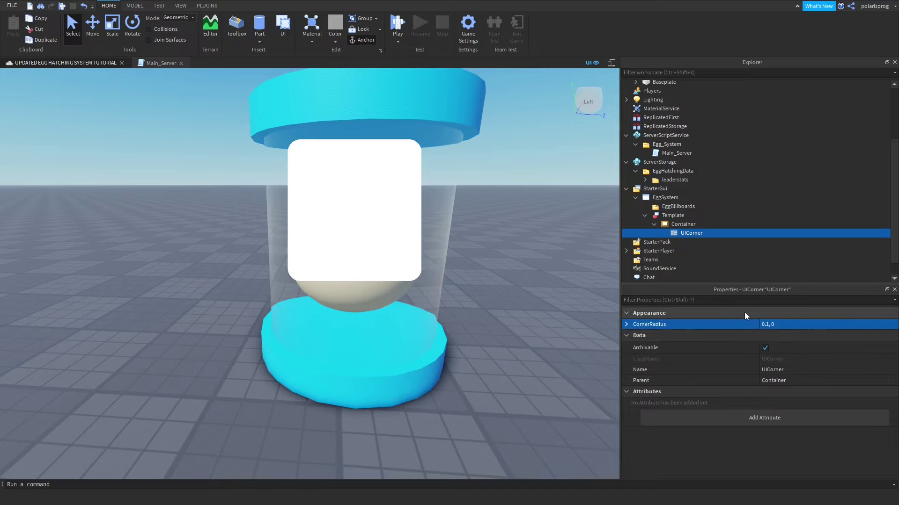
scroll(479, 325, down, 2)
click(844, 325)
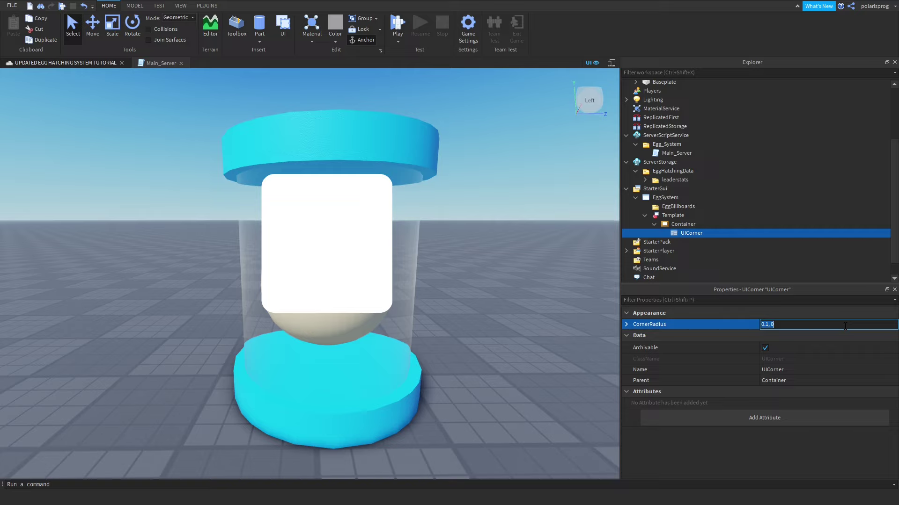
key(Return)
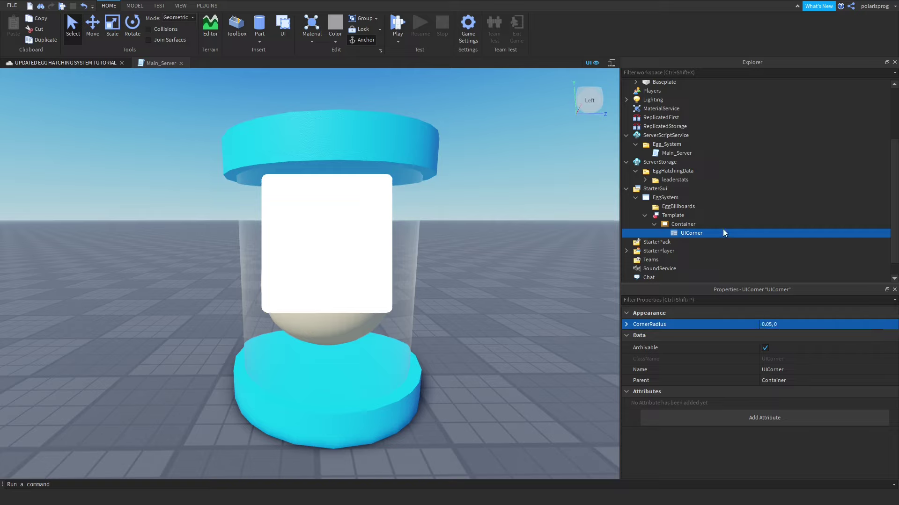
- Add a TextButton to Container
click(690, 215)
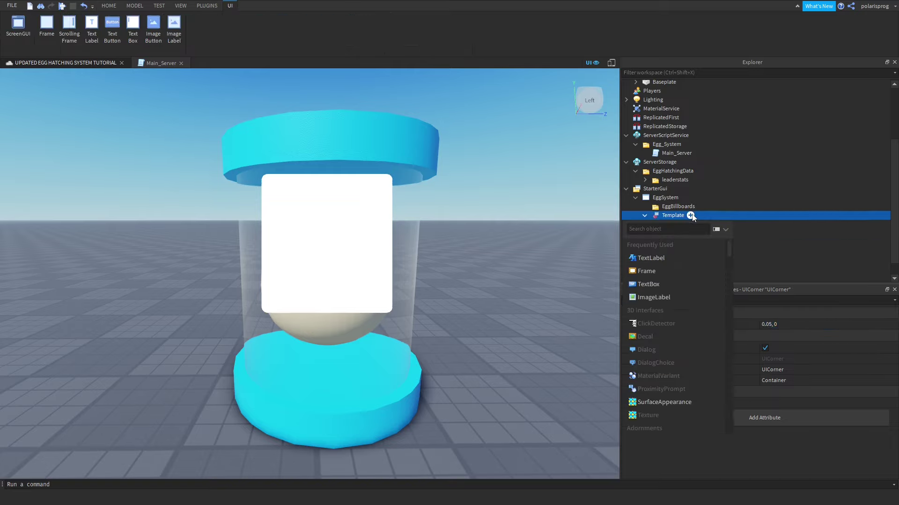
click(630, 215)
click(702, 224)
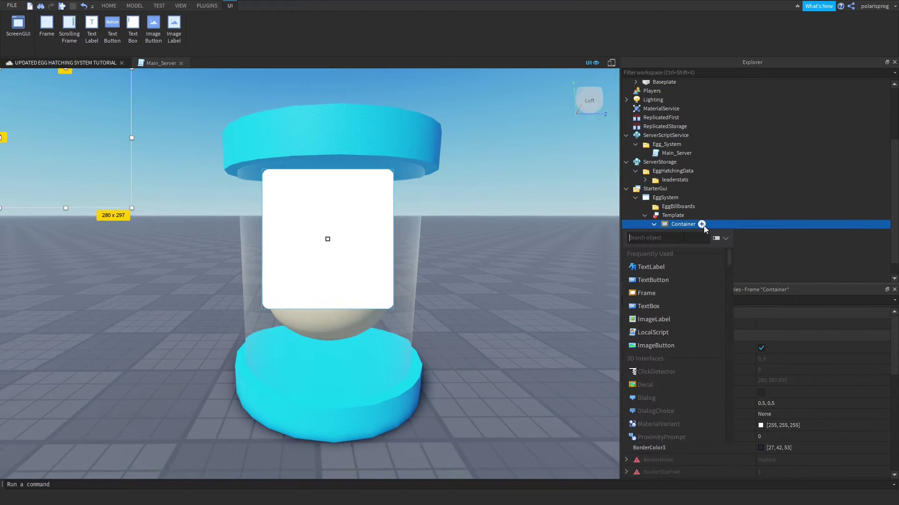
click(652, 279)
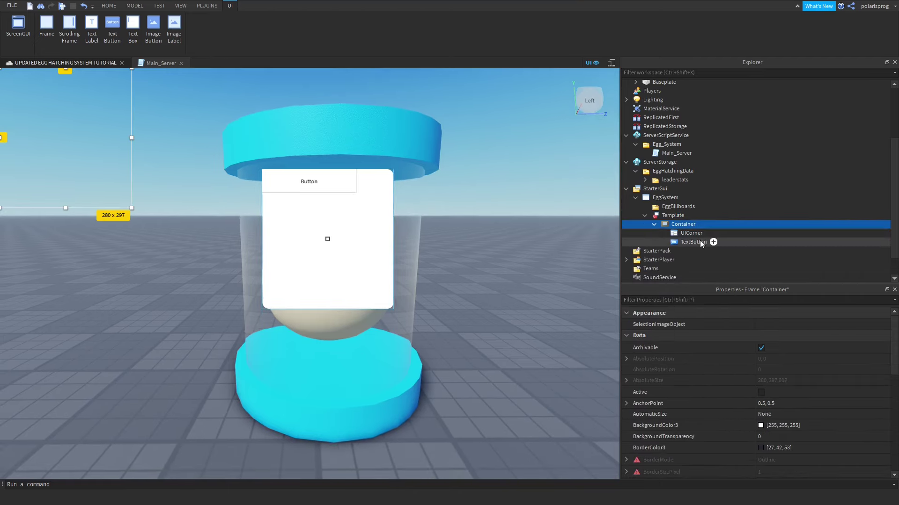
click(693, 242)
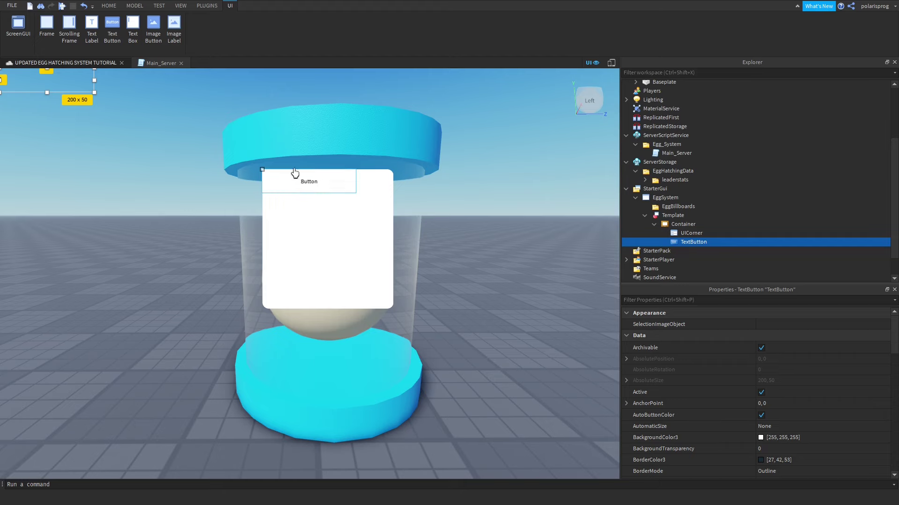
click(311, 187)
scroll(749, 206, down, 2)
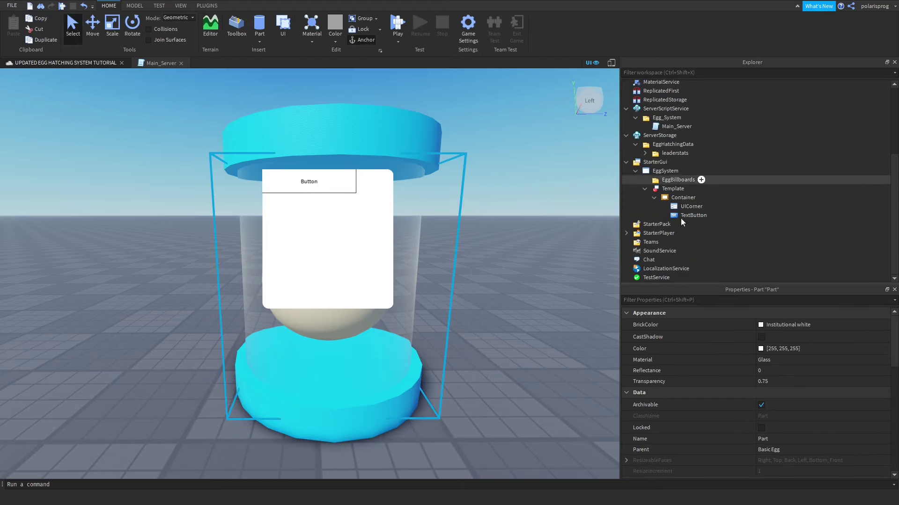
- Set the TextButton's BackgroundColor3 to bright red from the basic colors
click(684, 216)
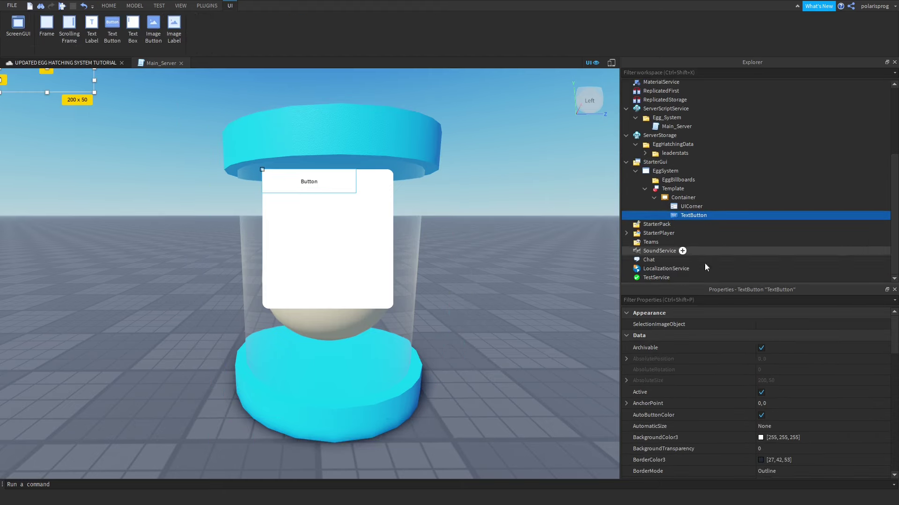
click(709, 301)
text(size)
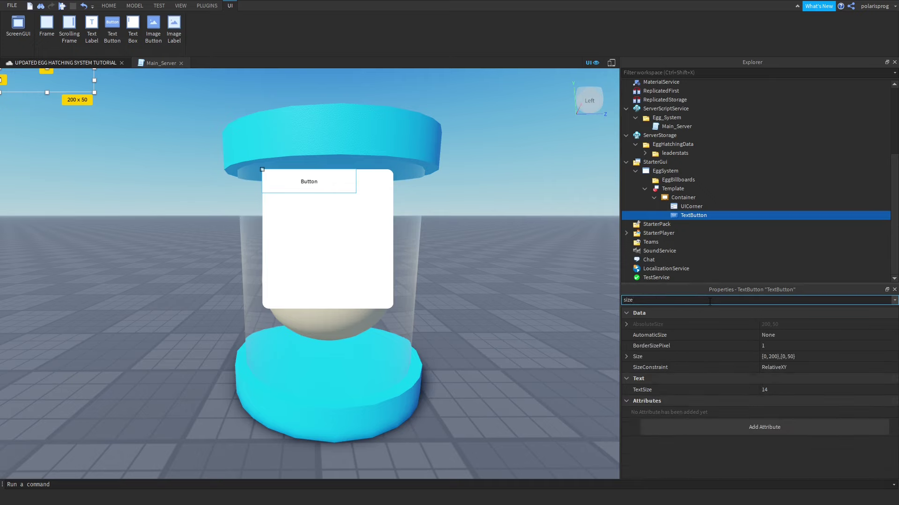
key(ctrl+a)
text(c)
click(761, 406)
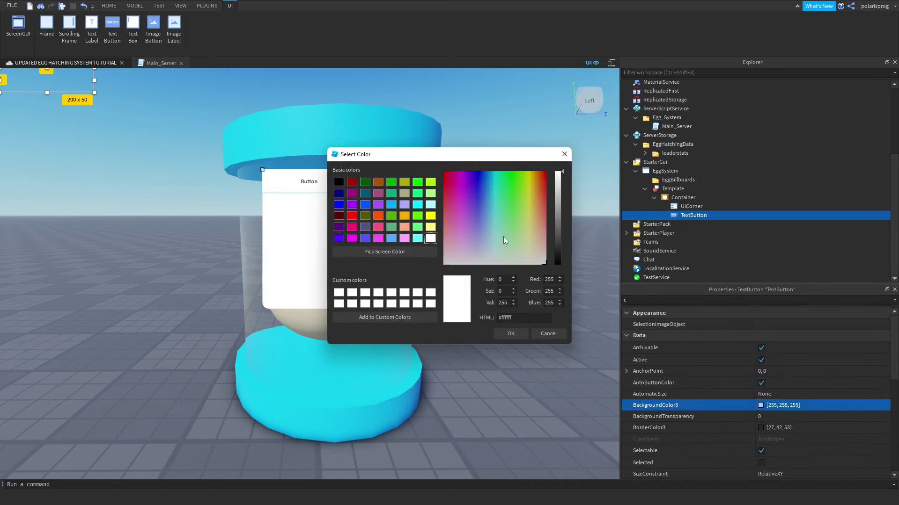
click(352, 216)
click(510, 334)
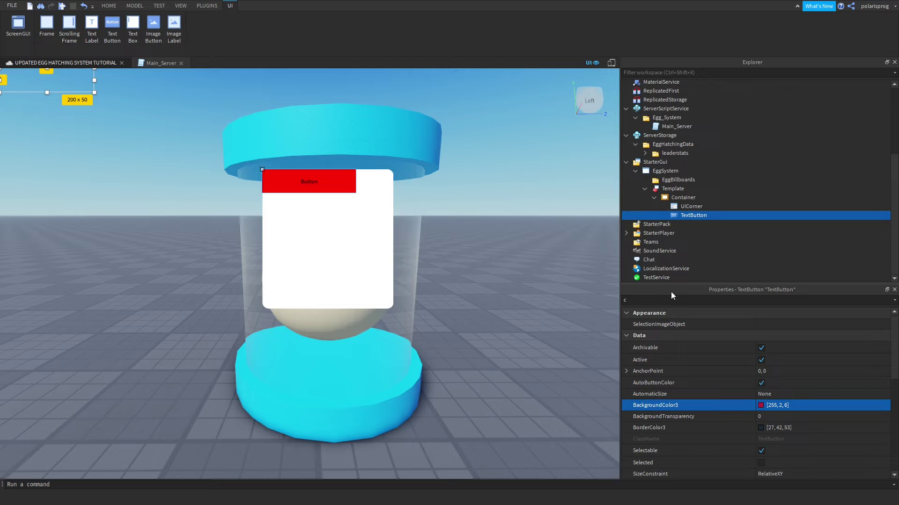
- Enter a new scale-based Size for the TextButton, with an X scale of 0.1 and an X offset of 0
click(667, 300)
key(ctrl+a)
text(size)
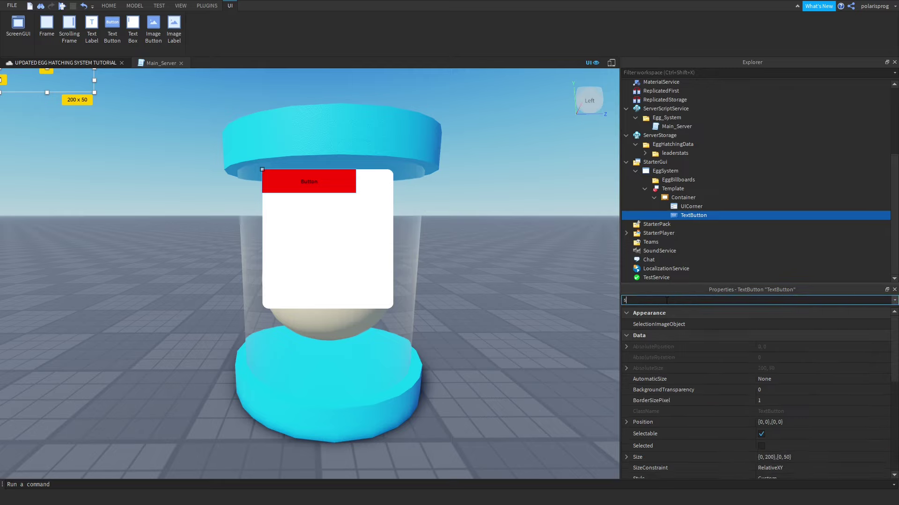
click(821, 357)
text(.1, 0})
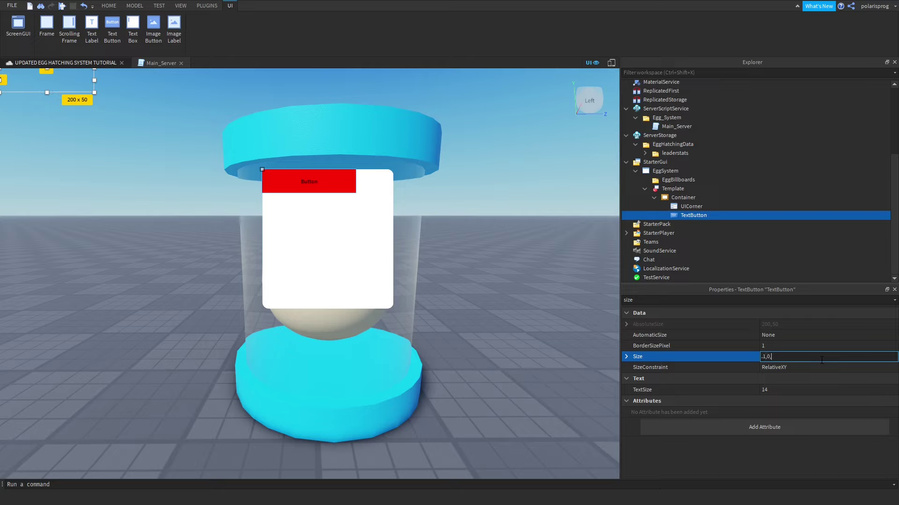
- Set the TextButton's size to {0.1, 0},{0.1, 0}
text(,{0)
text(.1)
key(Return)
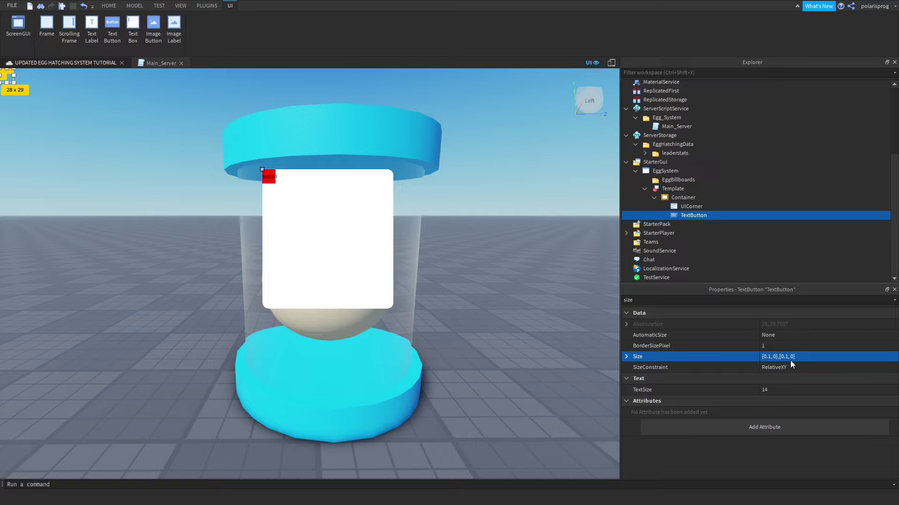
- Try height scales of 0.5 and 0.2 for the TextButton
click(787, 356)
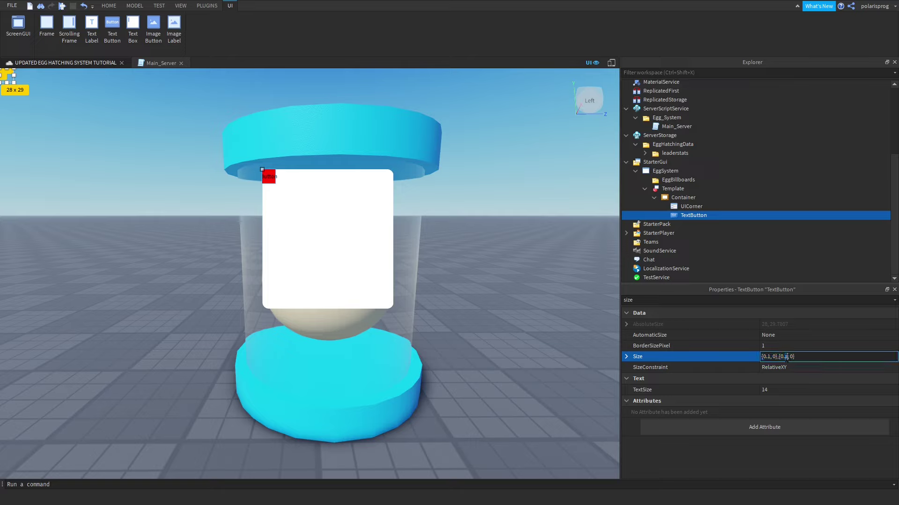
text(5)
key(Return)
double_click(785, 358)
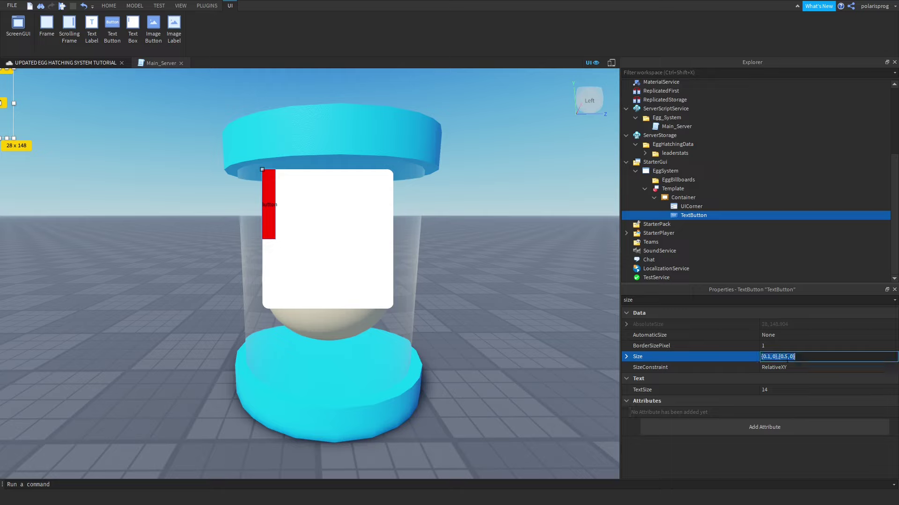
text(2)
key(Return)
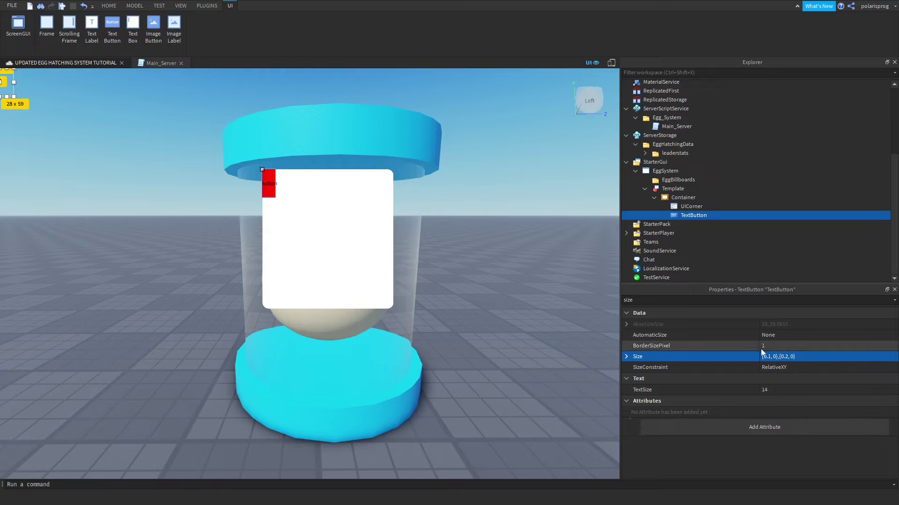
- Enlarge the TextButton to a size of {0.32, 0},{0.3, 0}
double_click(786, 357)
text(3)
key(Return)
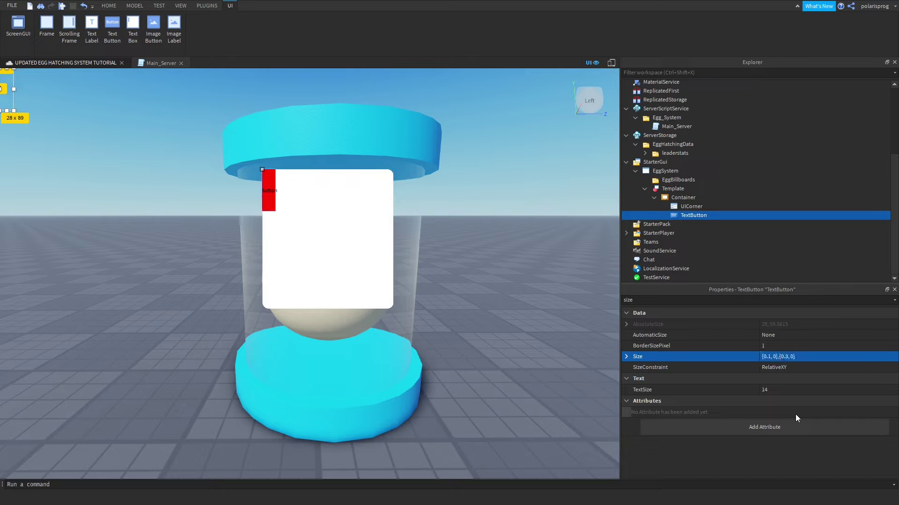
click(769, 358)
double_click(769, 358)
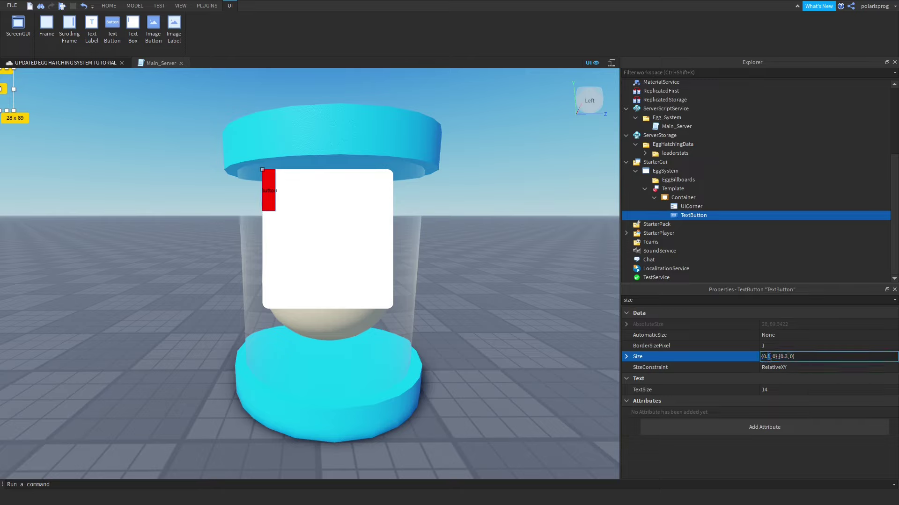
text(3)
key(Return)
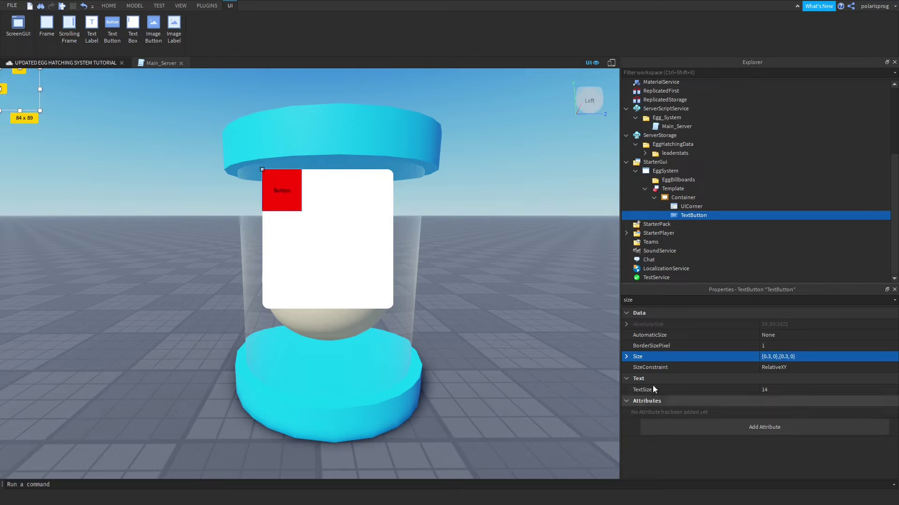
click(773, 357)
click(770, 357)
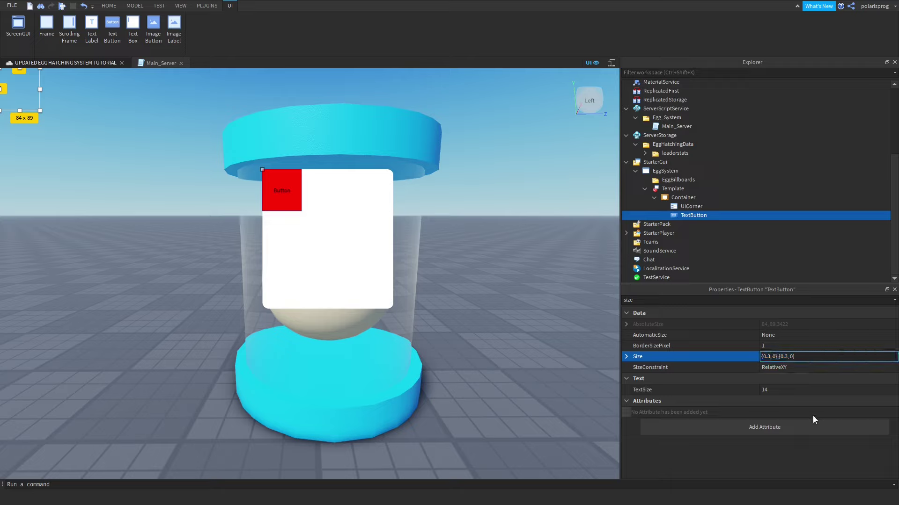
text(2)
key(Return)
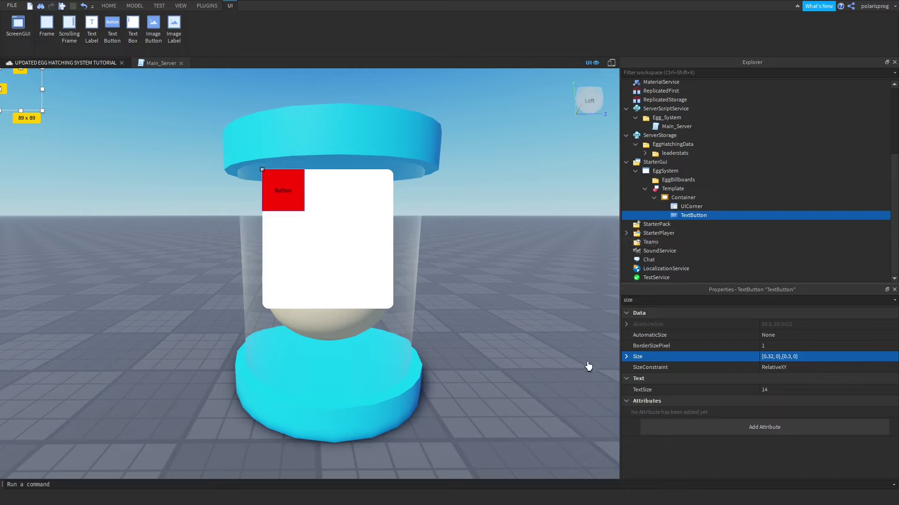
- Filter the TextButton's properties for "pos" and expand the Y components of its Position
click(728, 301)
key(BackSpace)
key(BackSpace)
key(BackSpace)
key(BackSpace)
text(pos)
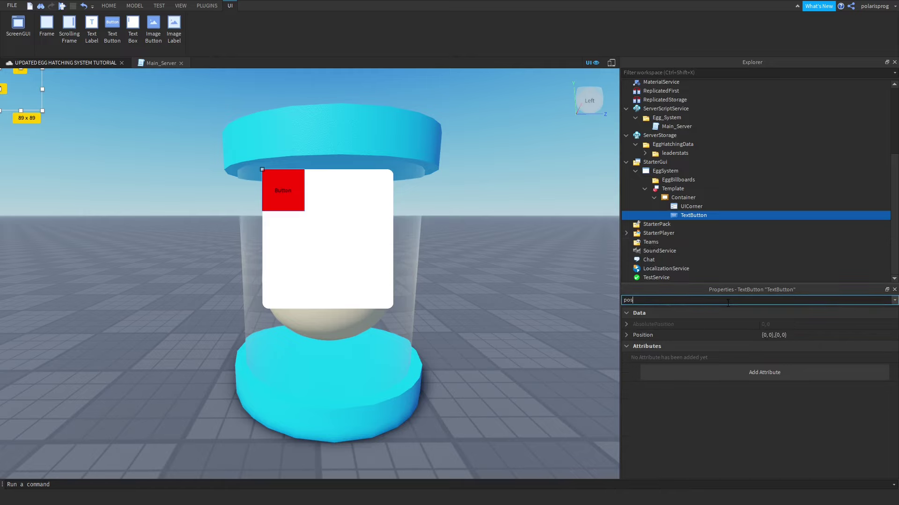
click(630, 337)
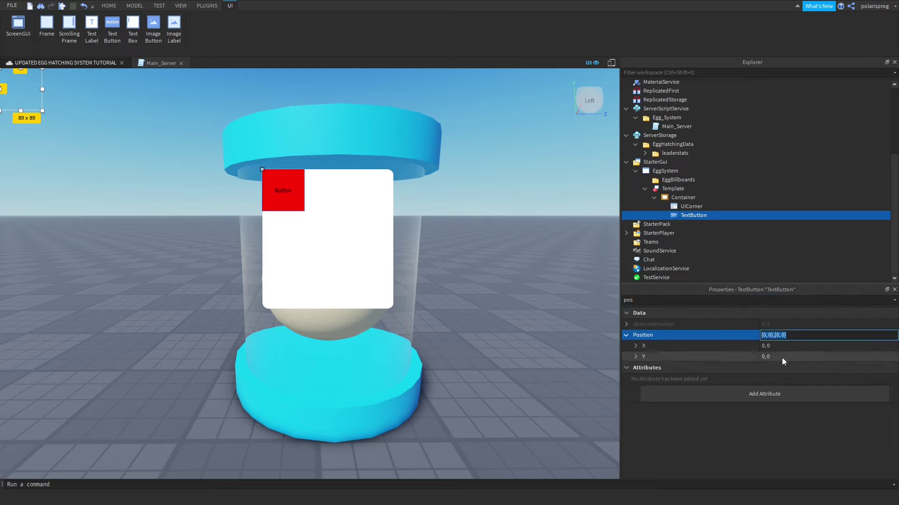
click(760, 358)
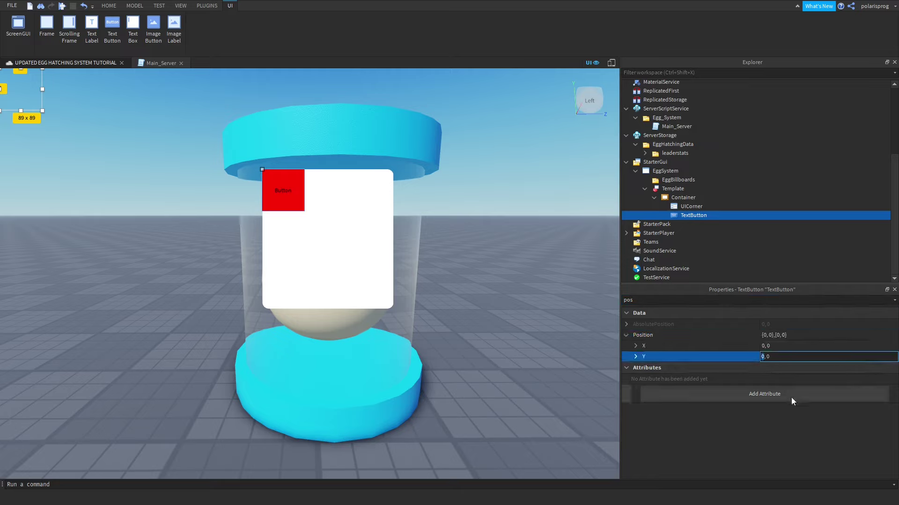
click(635, 357)
- Try Y position scales of -1, 0 and -0.2 for the TextButton
key(Tab)
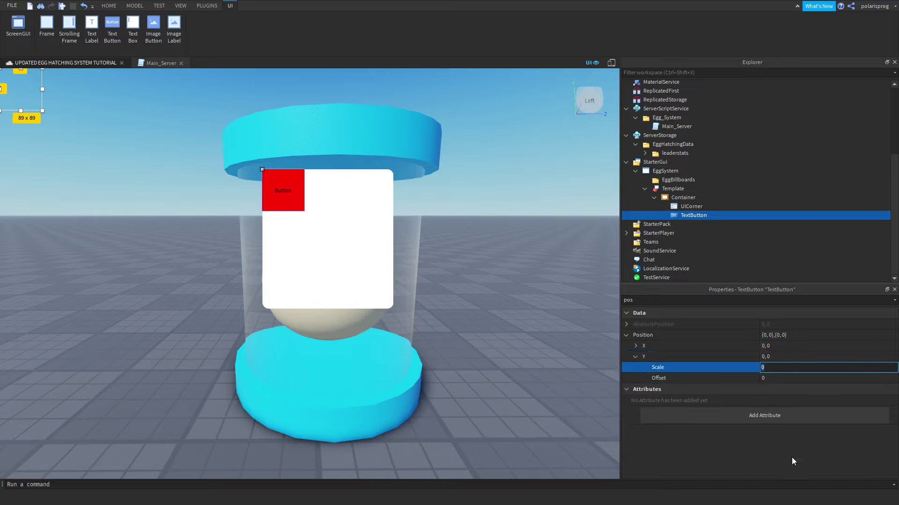
text(-1)
key(Return)
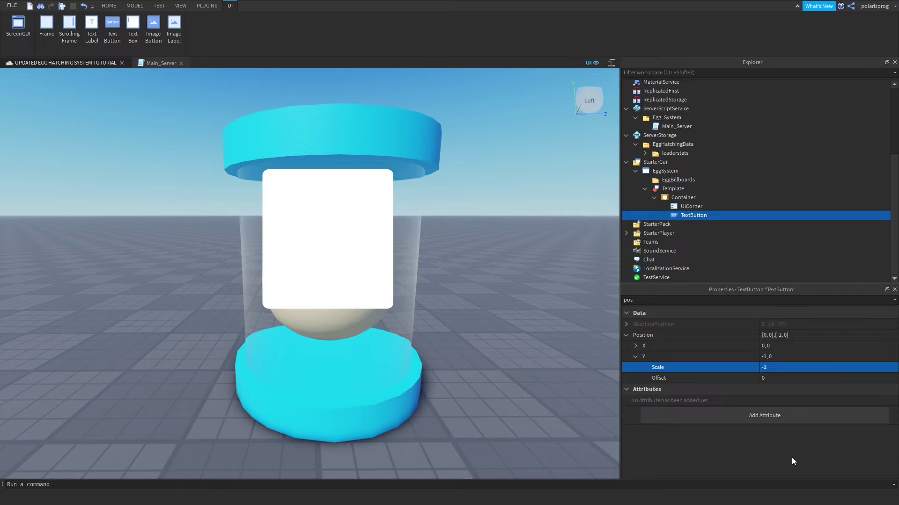
click(804, 369)
text(0)
key(Return)
click(804, 368)
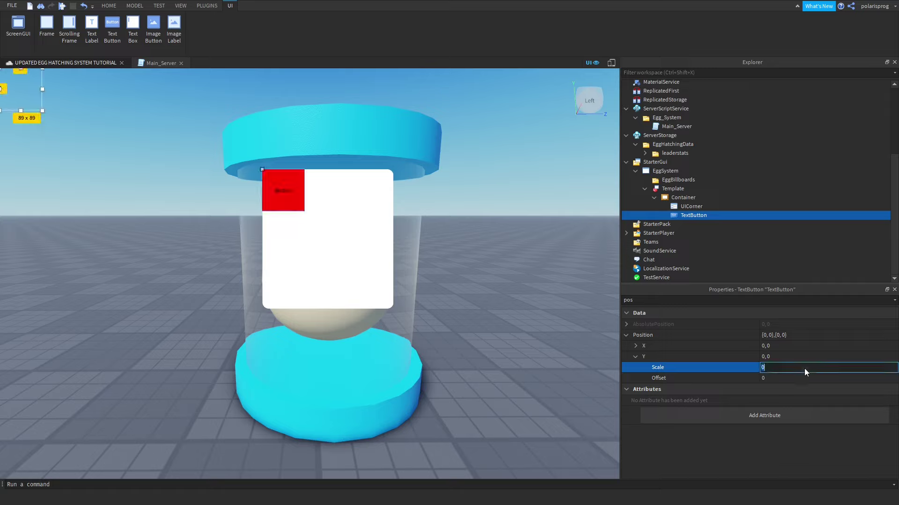
text(-0.2)
key(Return)
- Try Y position scales of 1 and 1.1 to place the TextButton below the white container
click(805, 368)
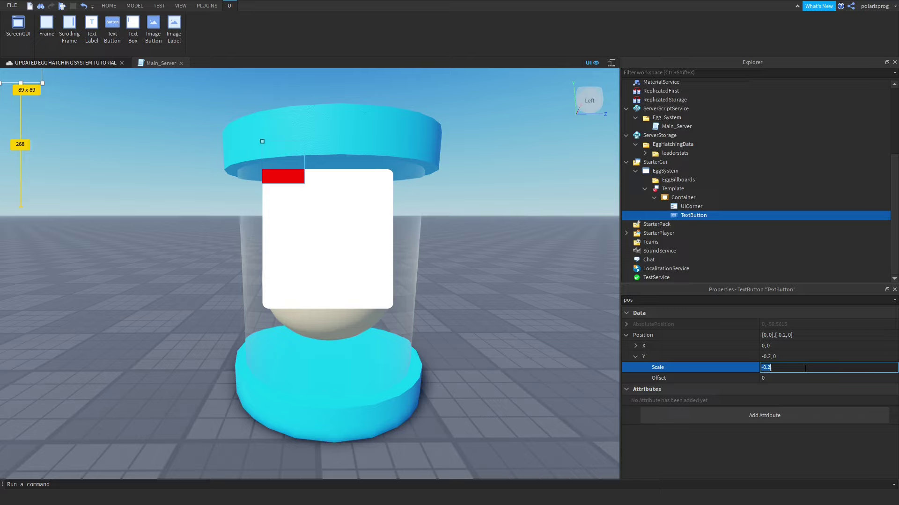
text(1)
key(Return)
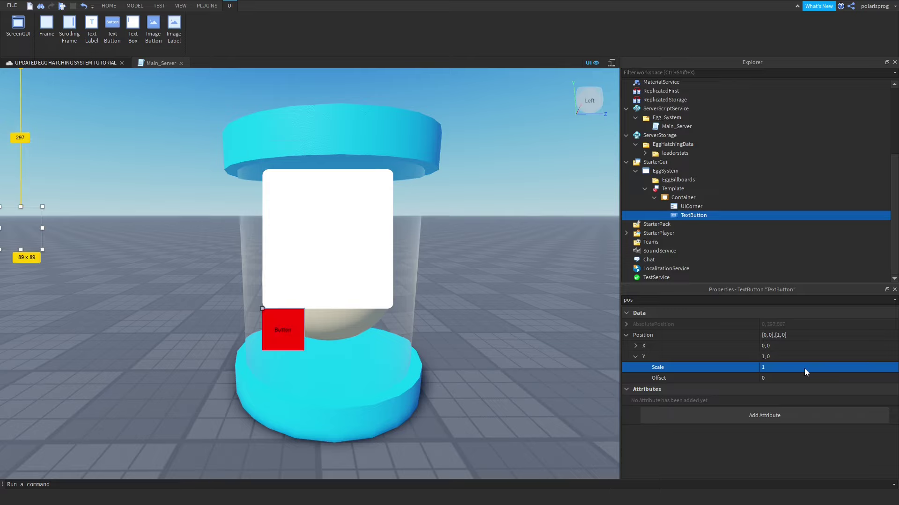
click(804, 368)
text(.)
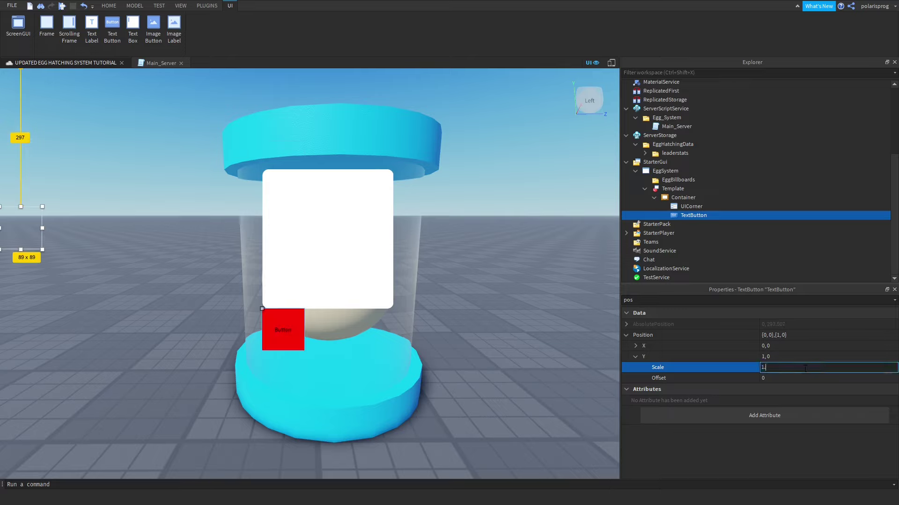
text(1)
key(Return)
- Try smaller gaps below the container with Y position scales of 1.01 and 1.05 for the TextButton
click(805, 369)
key(BackSpace)
key(BackSpace)
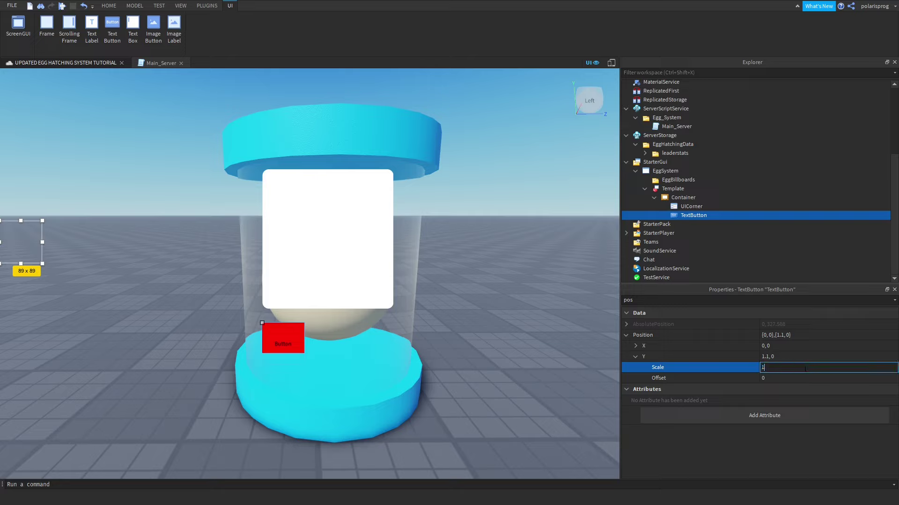
text(.01)
key(Return)
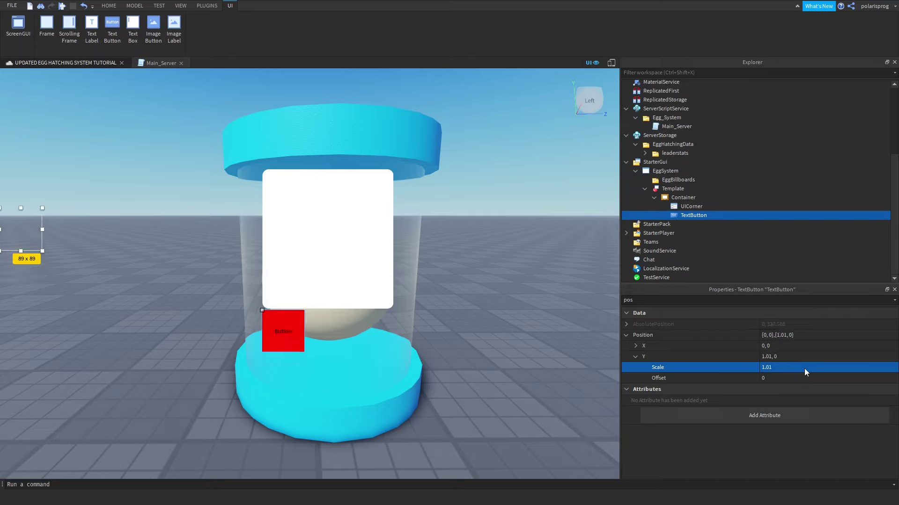
click(805, 369)
key(BackSpace)
key(BackSpace)
key(BackSpace)
text(.)
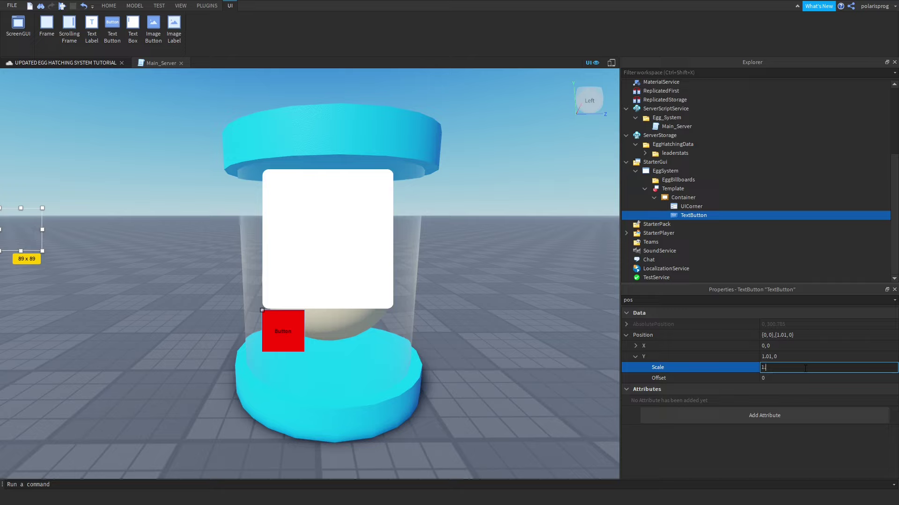
text(05)
key(Return)
- Set the TextButton's Y position scale to 1.03 so it sits just below the container
click(805, 370)
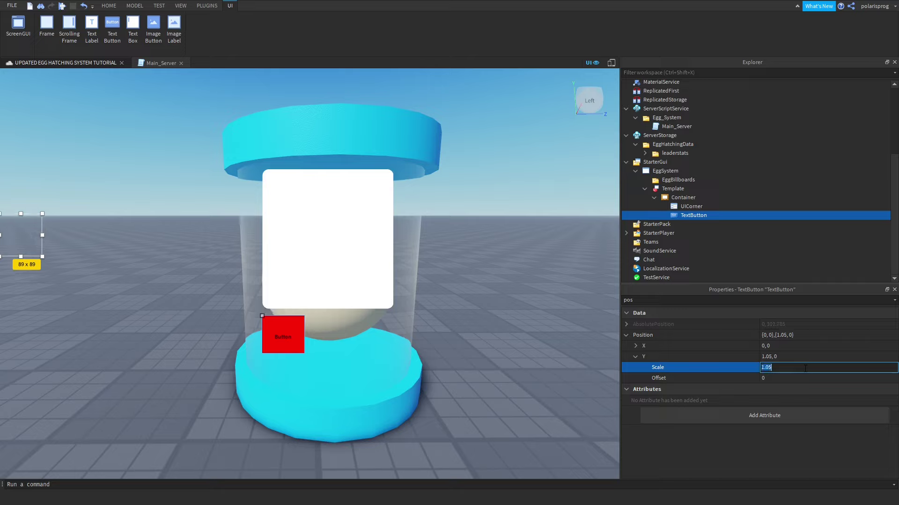
key(BackSpace)
key(BackSpace)
key(BackSpace)
text(0)
text(.03)
key(Return)
- Filter the properties for "size" and set the TextButton's size to {0.22, 0},{0.2, 0}
double_click(721, 300)
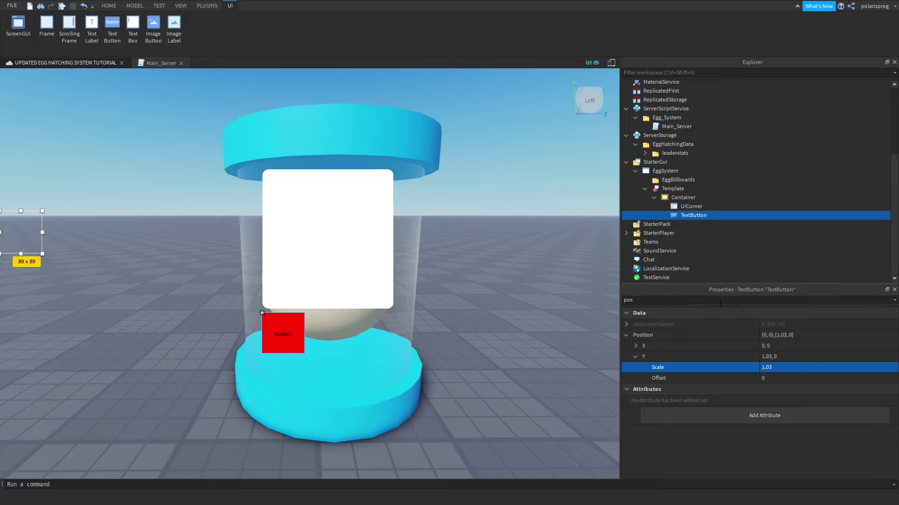
text(size)
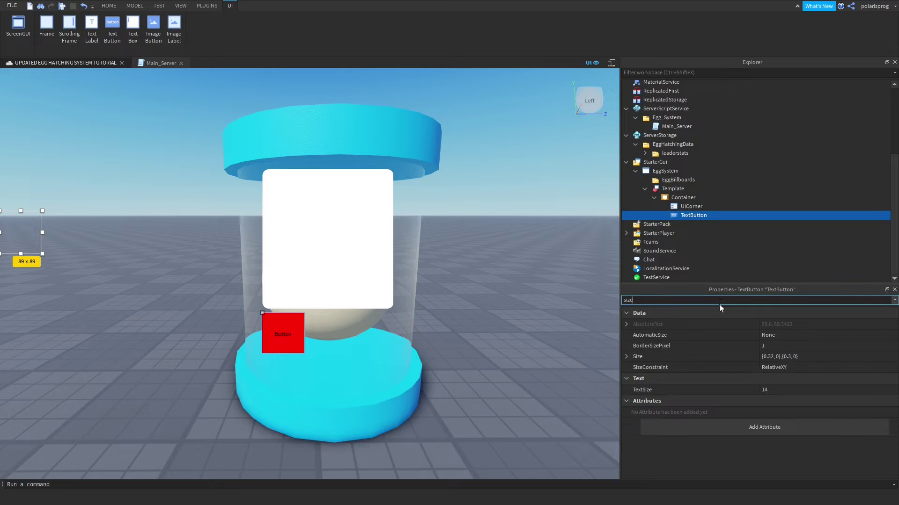
click(785, 358)
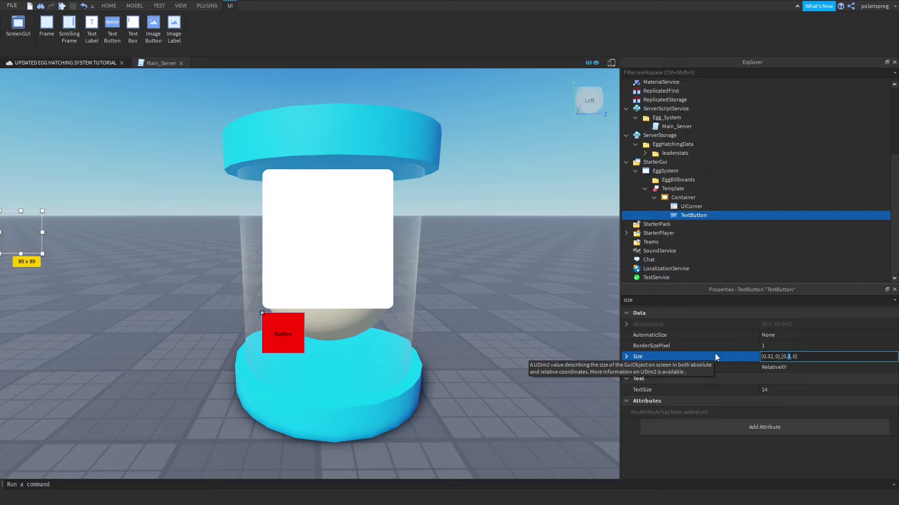
text(2)
key(Return)
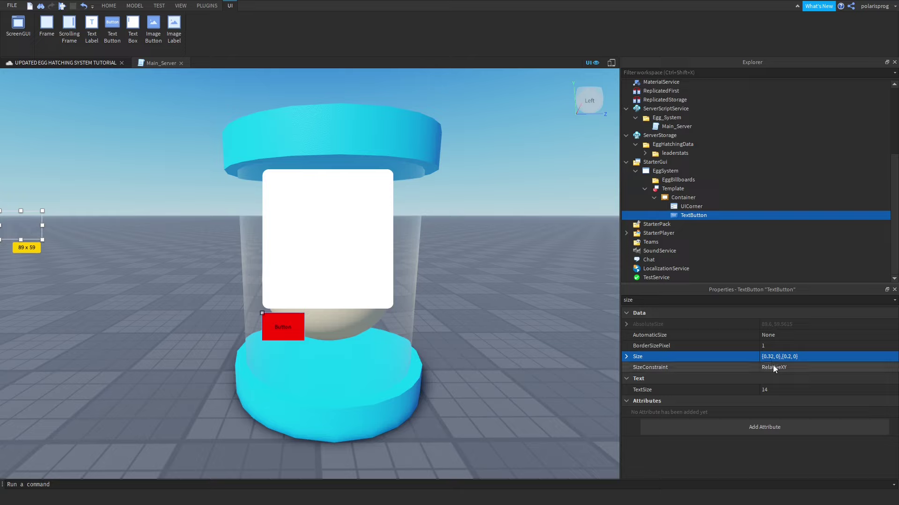
drag(768, 357, 772, 357)
text(2)
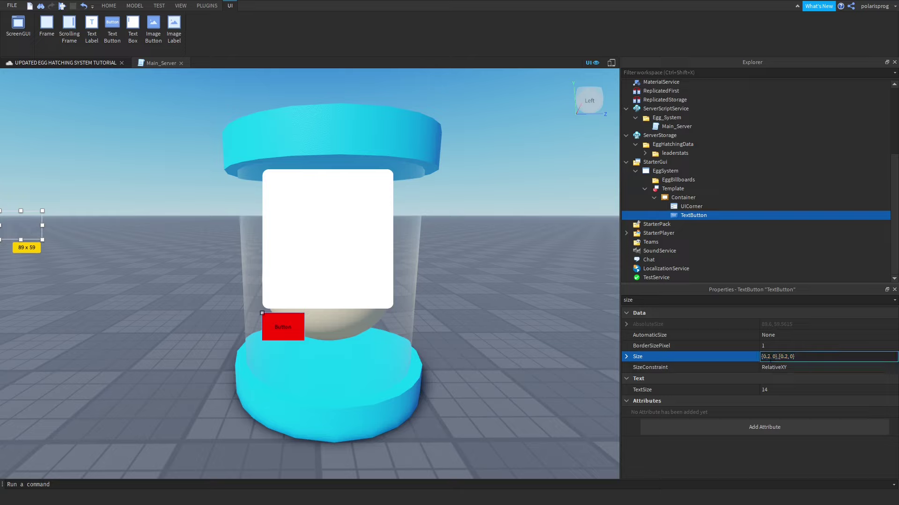
text(2)
key(Return)
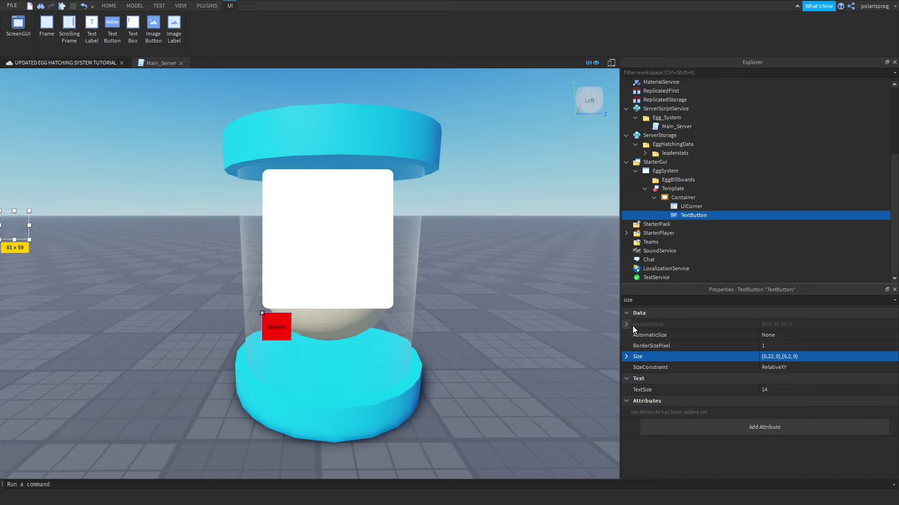
- Try a width scale of 0.23 for the TextButton and set it back to 0.22
click(676, 206)
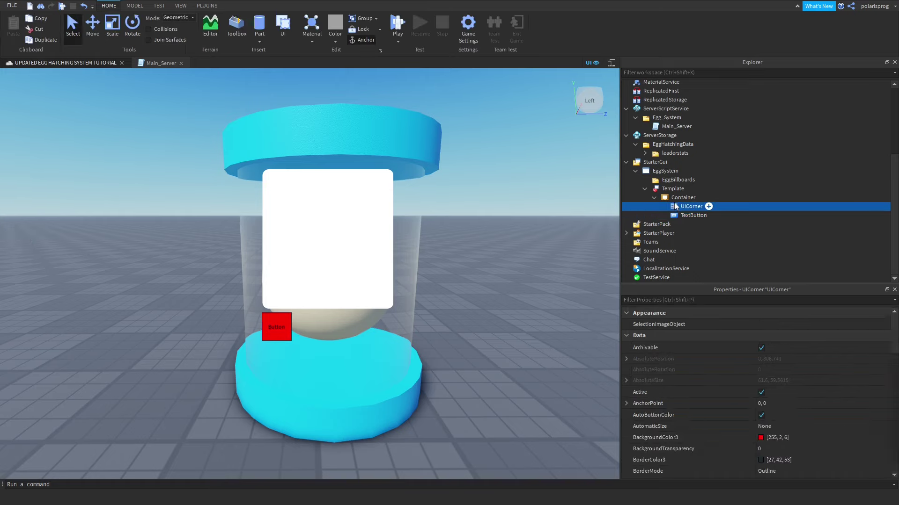
click(672, 216)
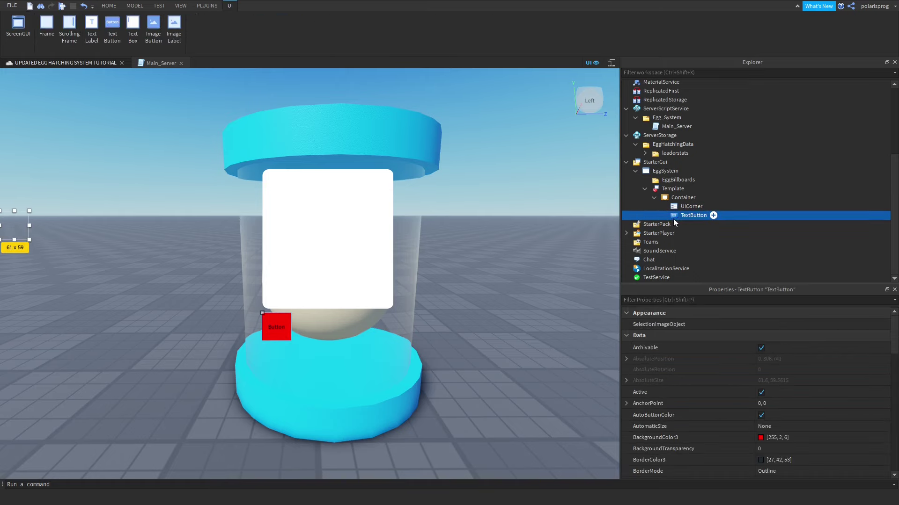
click(684, 300)
text(size)
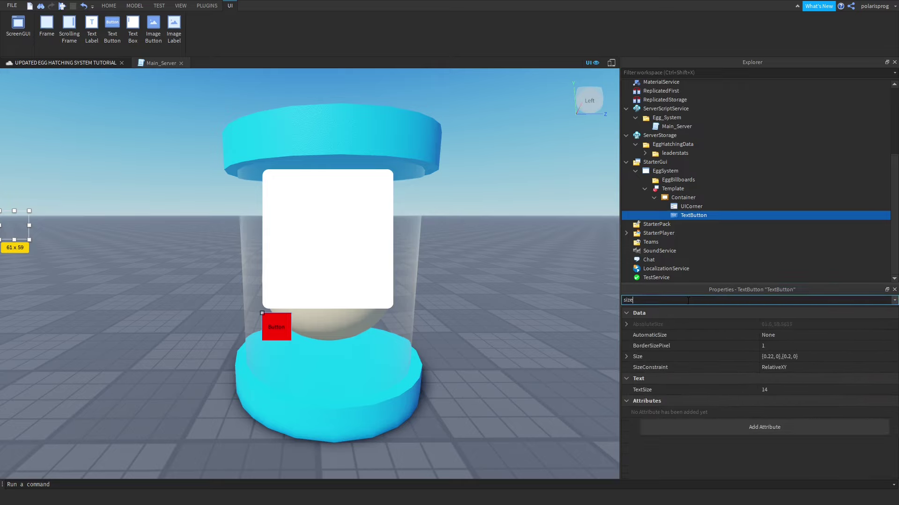
double_click(768, 357)
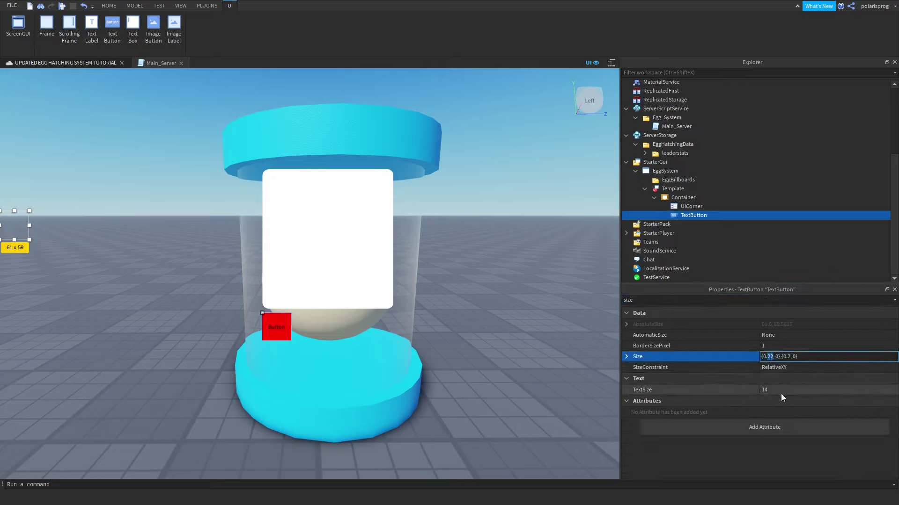
text(23)
key(Return)
click(774, 356)
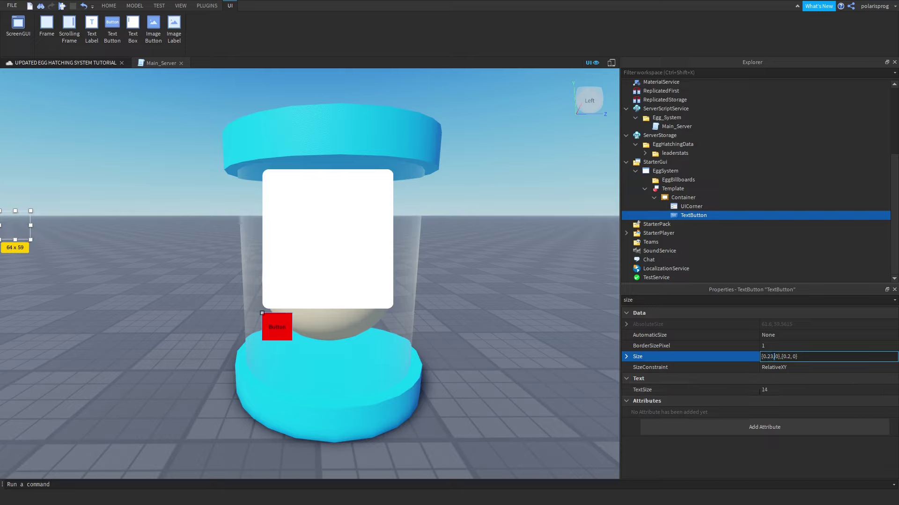
double_click(770, 357)
text(22)
key(Return)
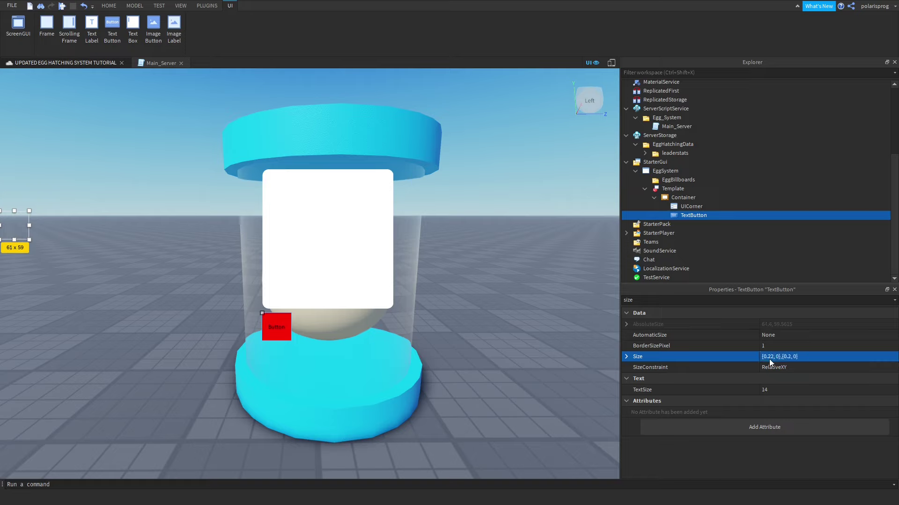
- Filter the properties for "co" and set the TextButton's BackgroundColor3 to white [255, 255, 255]
drag(673, 294, 672, 302)
click(672, 301)
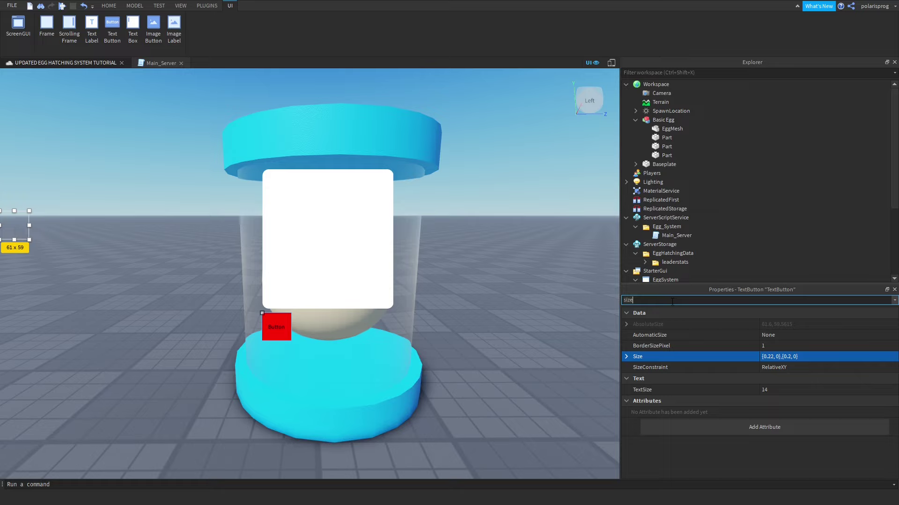
key(BackSpace)
key(BackSpace)
key(BackSpace)
key(BackSpace)
text(co)
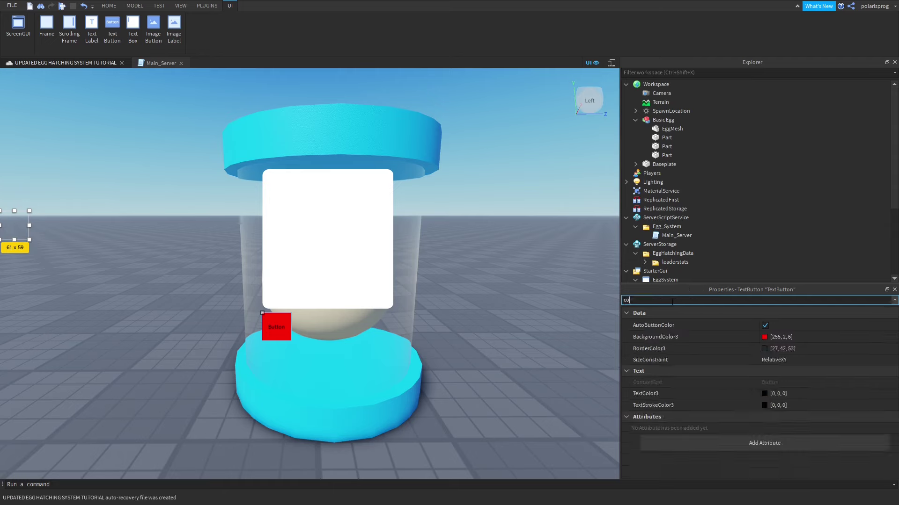
click(764, 337)
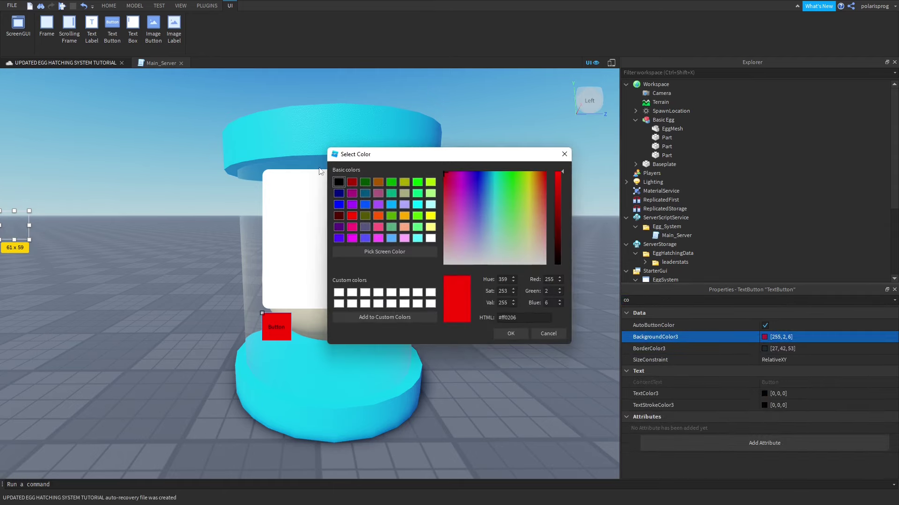
drag(498, 216, 414, 392)
click(510, 334)
- Duplicate the Container's UICorner and move the copy into the TextButton
scroll(656, 234, down, 3)
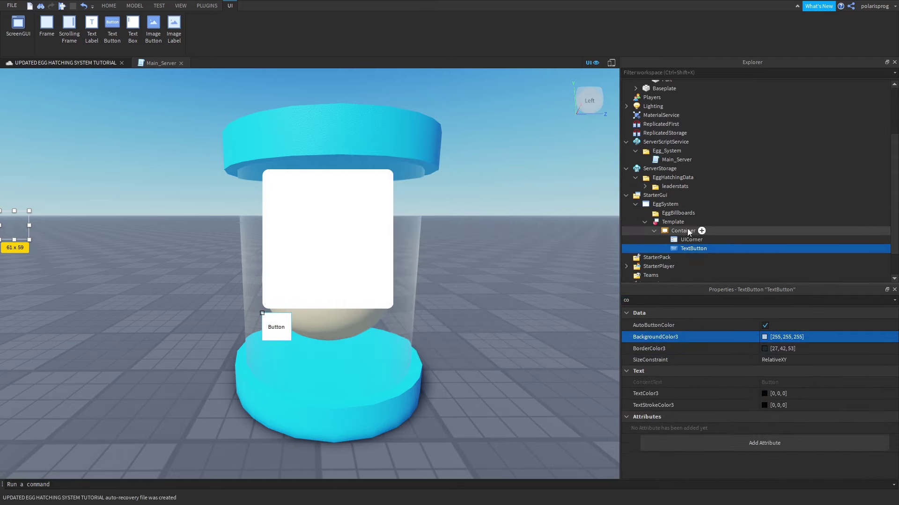
click(684, 239)
key(ctrl+d)
drag(682, 247, 702, 257)
- Filter the TextButton's properties for "tex", set its text to E, and enable TextScaled
click(693, 247)
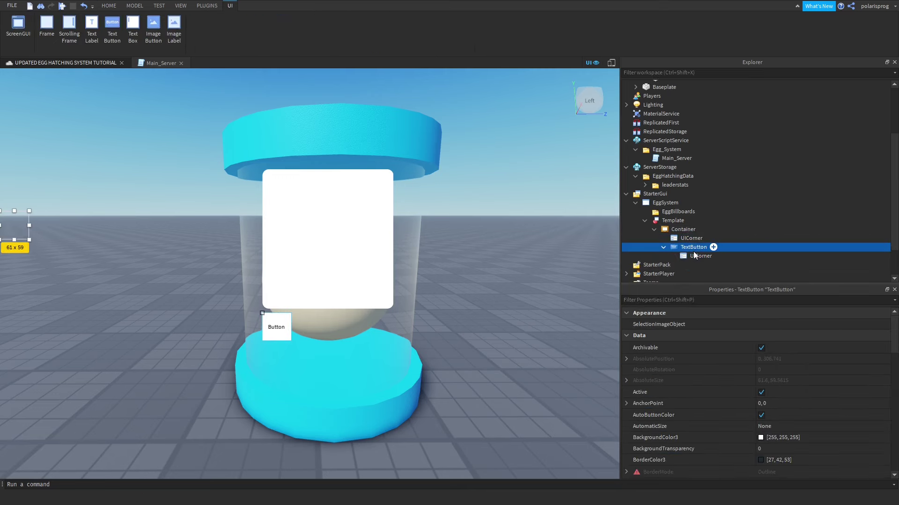
click(712, 302)
text(tex)
click(806, 347)
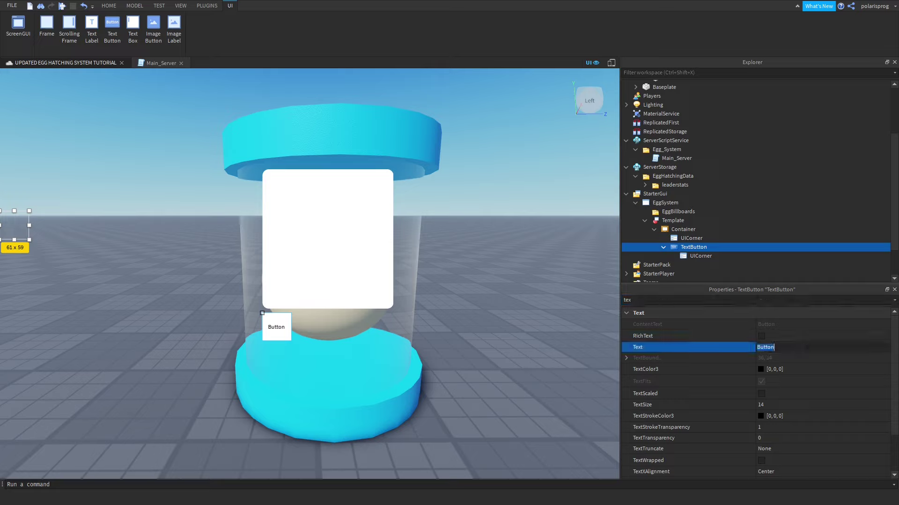
text(E)
key(Return)
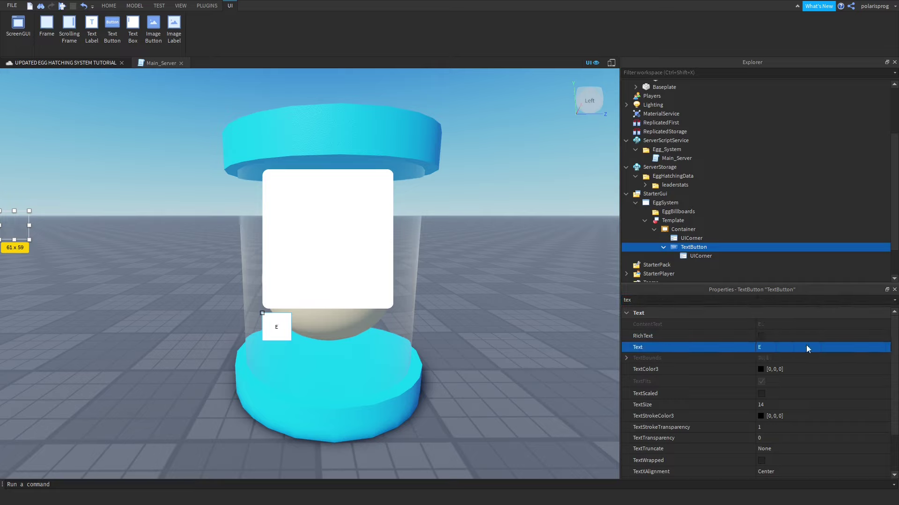
click(786, 394)
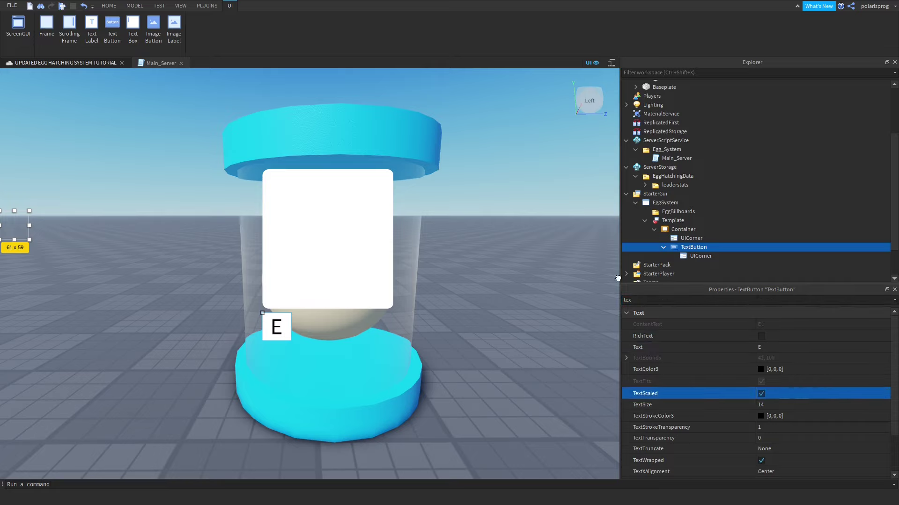
- Find the TextButton's Font property and set it to FredokaOne
click(679, 302)
text(f)
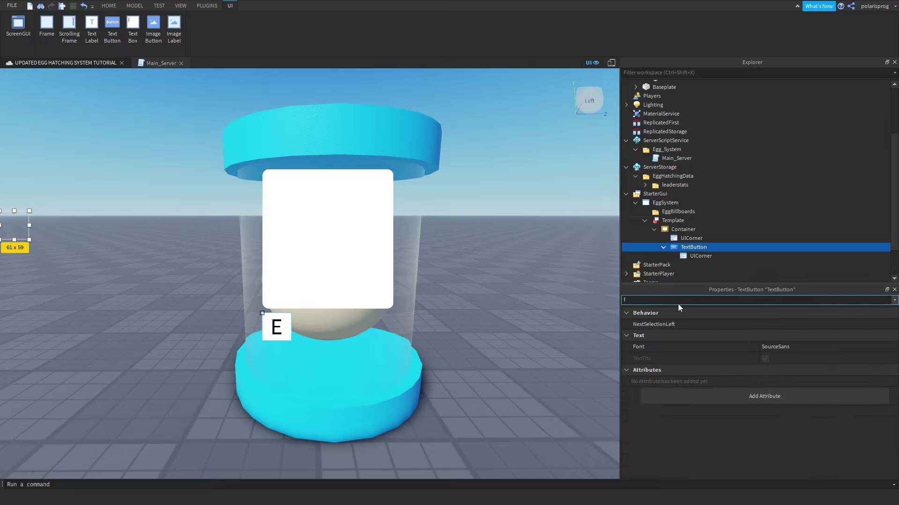
click(776, 346)
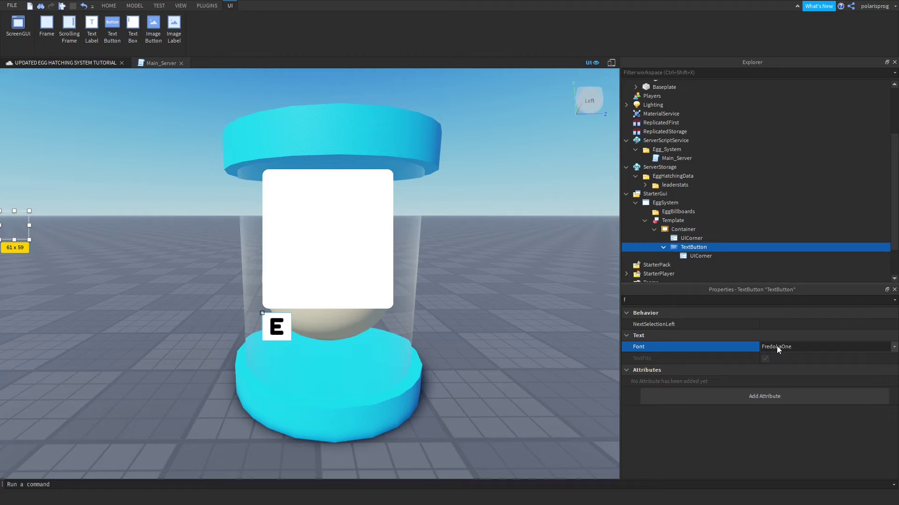
click(557, 281)
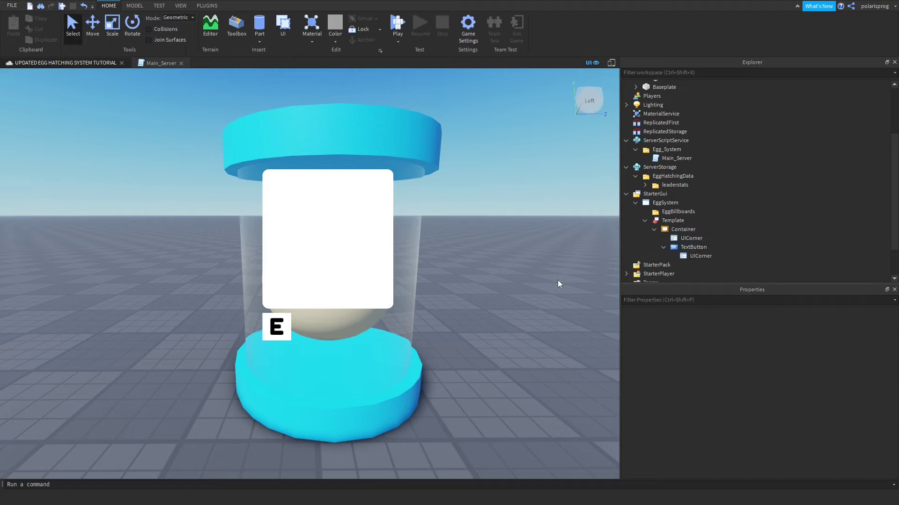
right_drag(558, 281, 563, 277)
- Rename the TextButton as E and duplicate it inside the Container
click(694, 247)
click(693, 248)
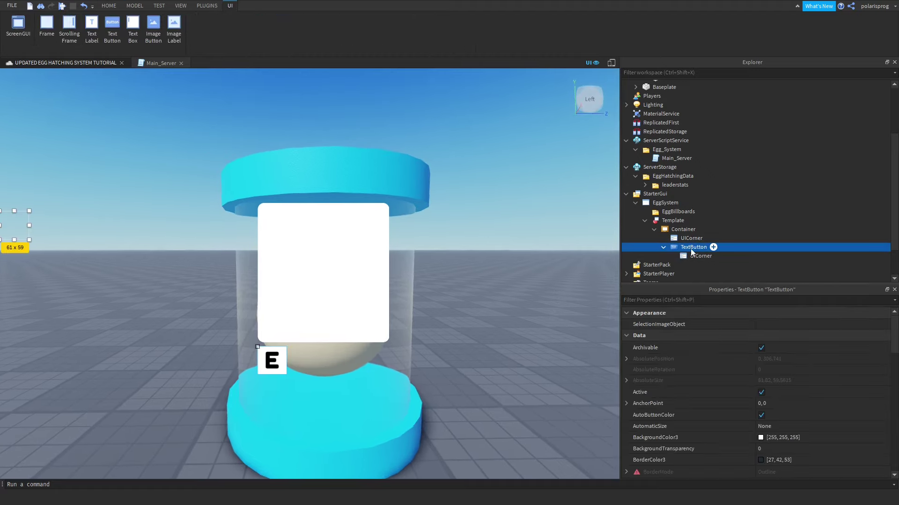
text(E)
key(Return)
click(663, 247)
key(ctrl+d)
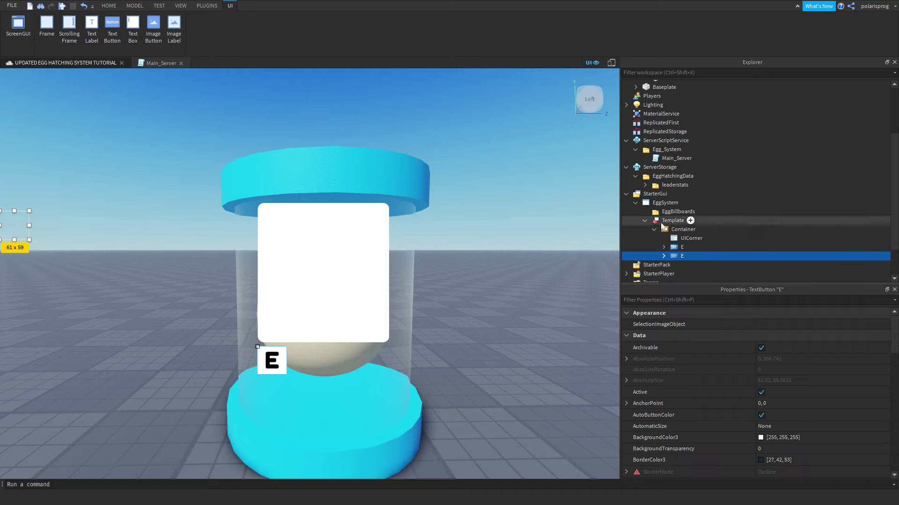
- Name the duplicated button T and set its text to T
click(690, 256)
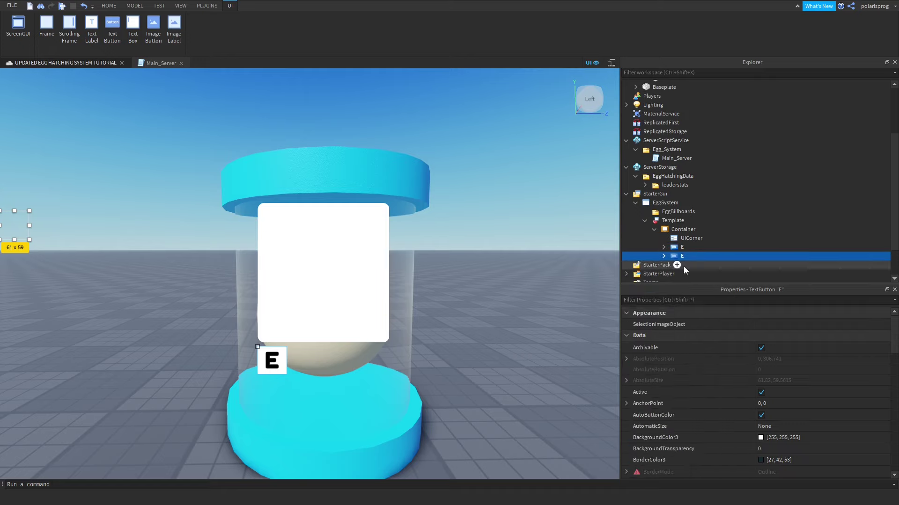
double_click(682, 256)
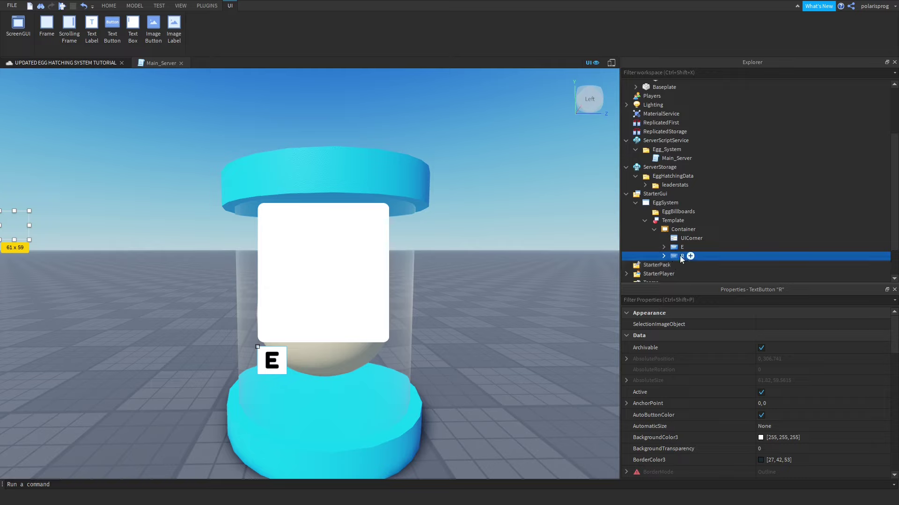
click(669, 303)
text(tex)
click(812, 349)
text(T)
key(Return)
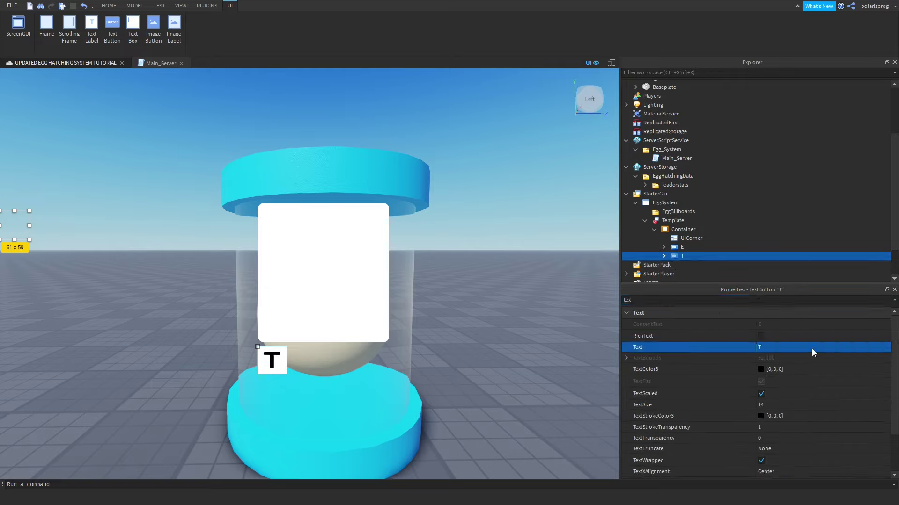
- Filter the T button's properties for "pos" and try an X position scale of 0.5
drag(697, 289, 715, 250)
scroll(714, 250, down, 3)
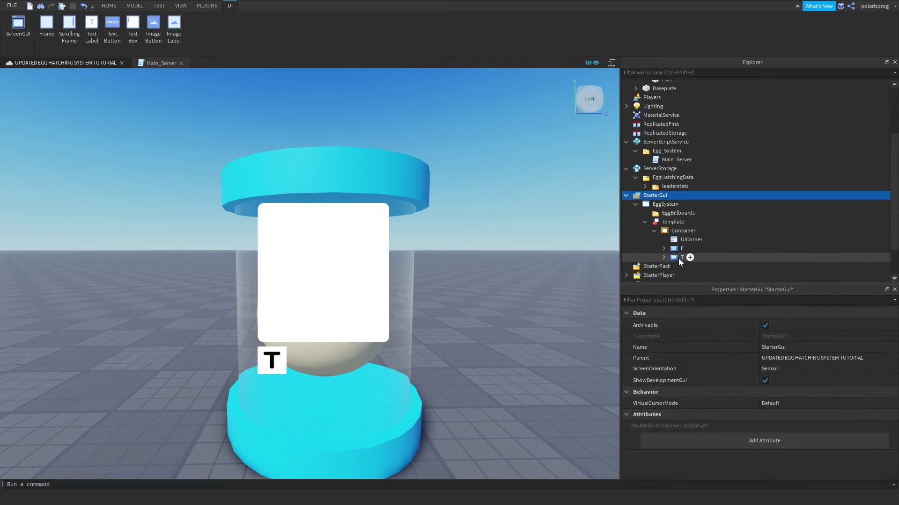
click(678, 259)
click(673, 300)
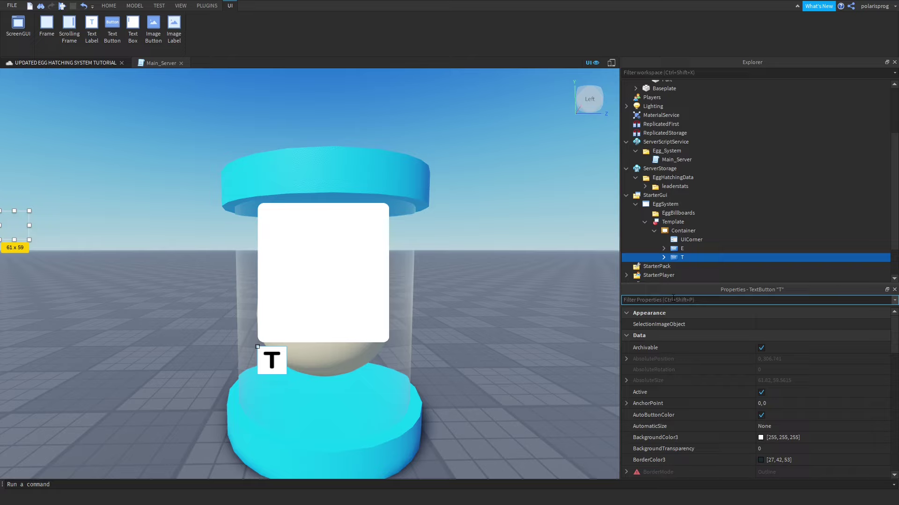
text(pos)
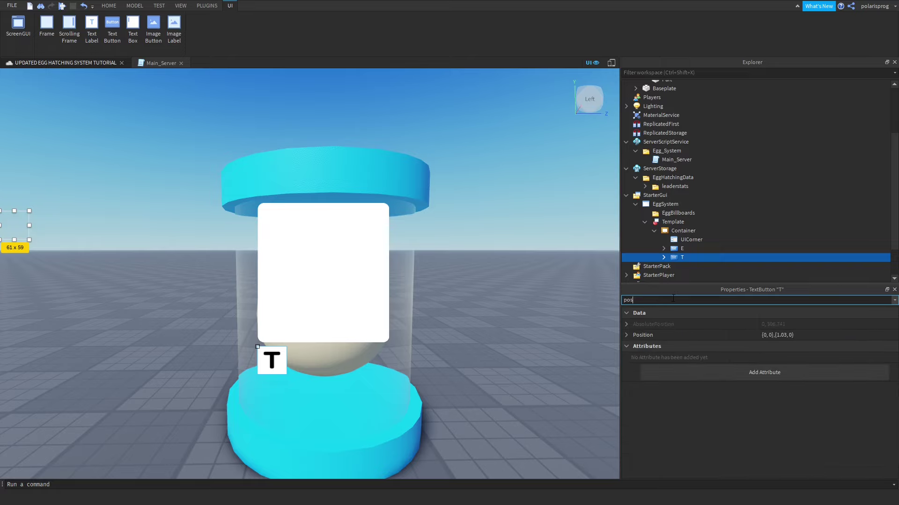
click(765, 338)
key(Home)
key(Right)
key(Delete)
text(.5)
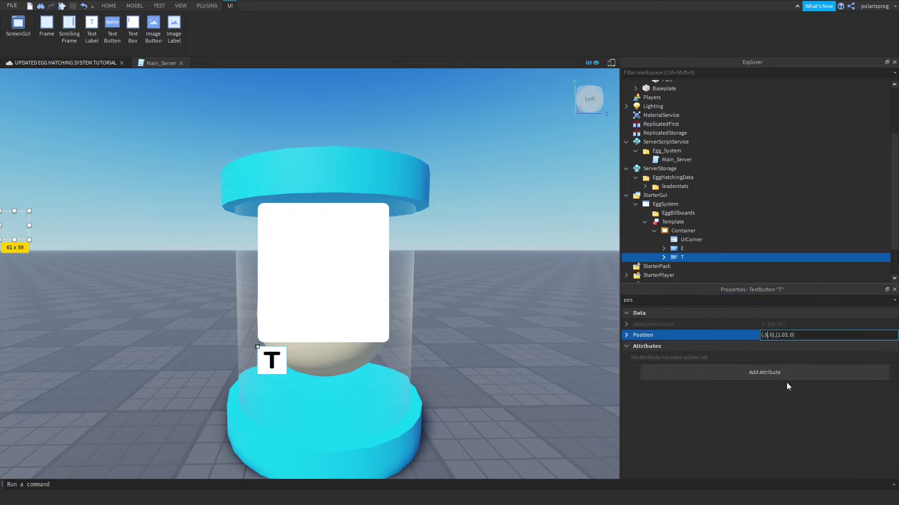
key(Return)
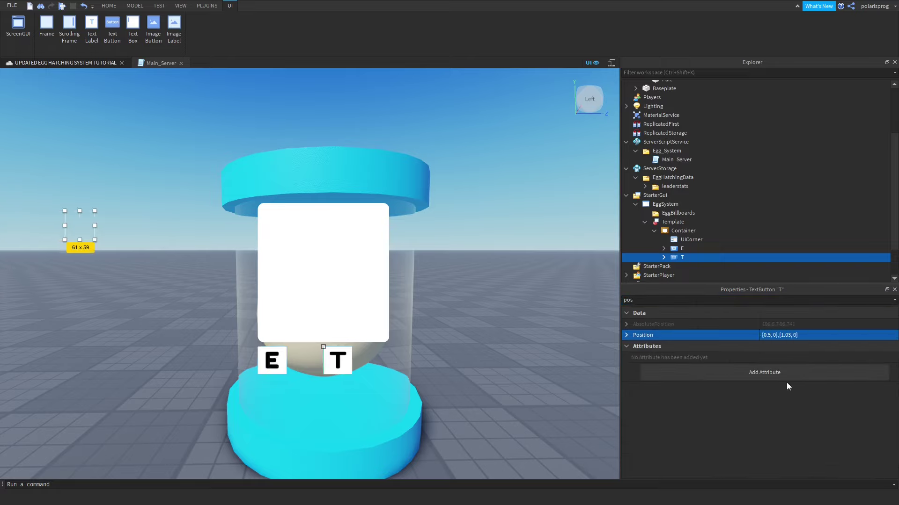
- Set the T button's X position scale to 0.3 so it sits closer to the E button
click(768, 335)
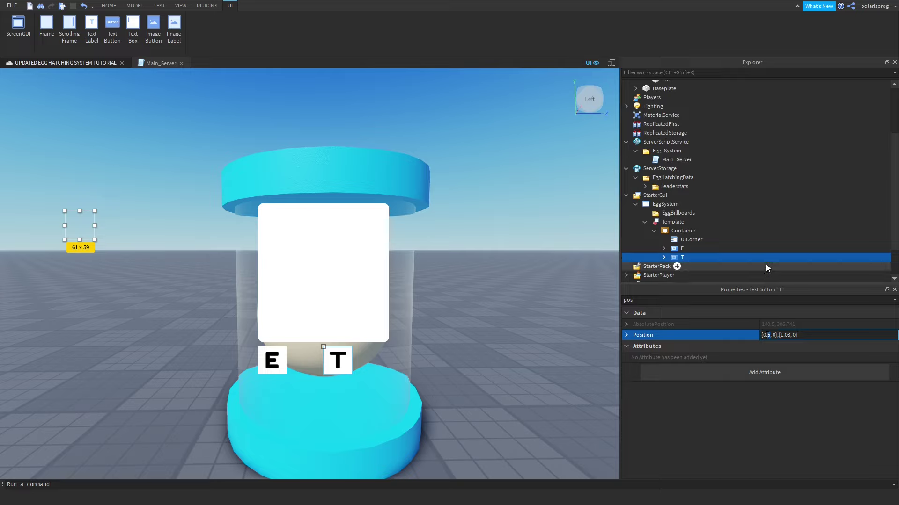
key(BackSpace)
text(3)
key(Return)
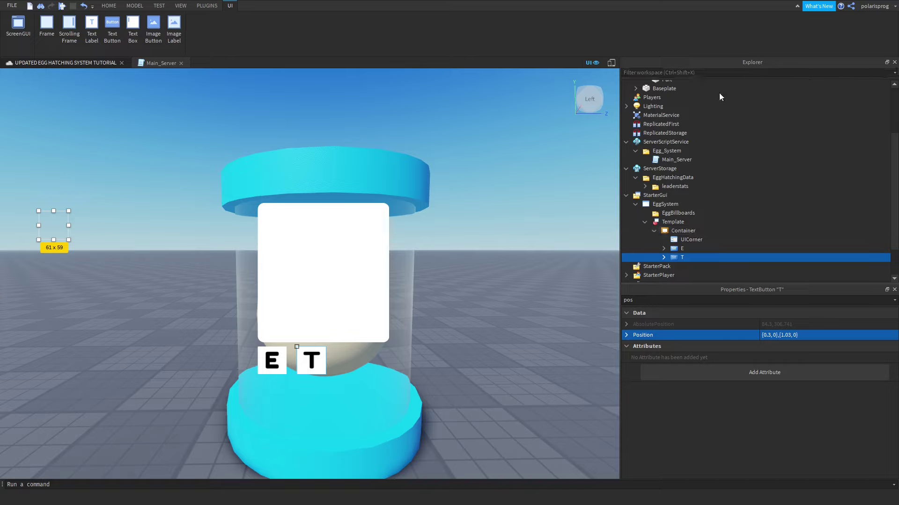
- Duplicate the T button and rename the copy as R
key(ctrl+d)
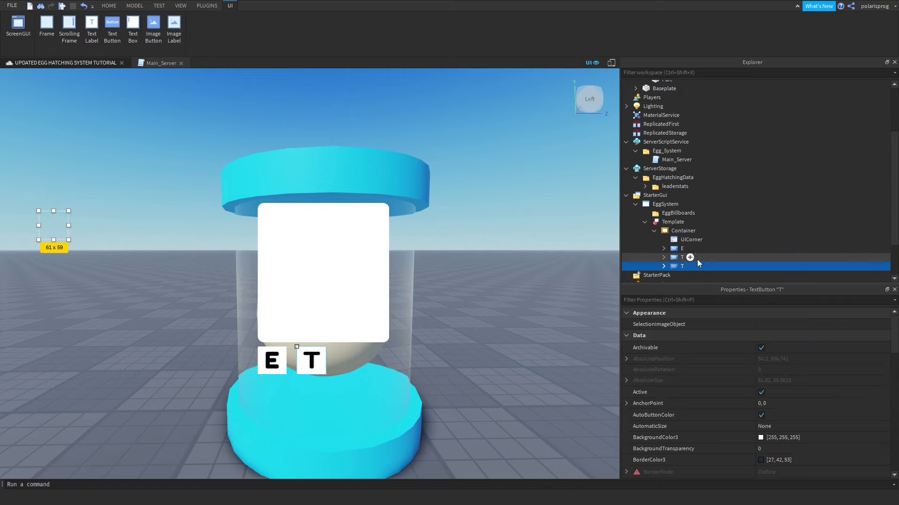
scroll(697, 260, down, 1)
key(F2)
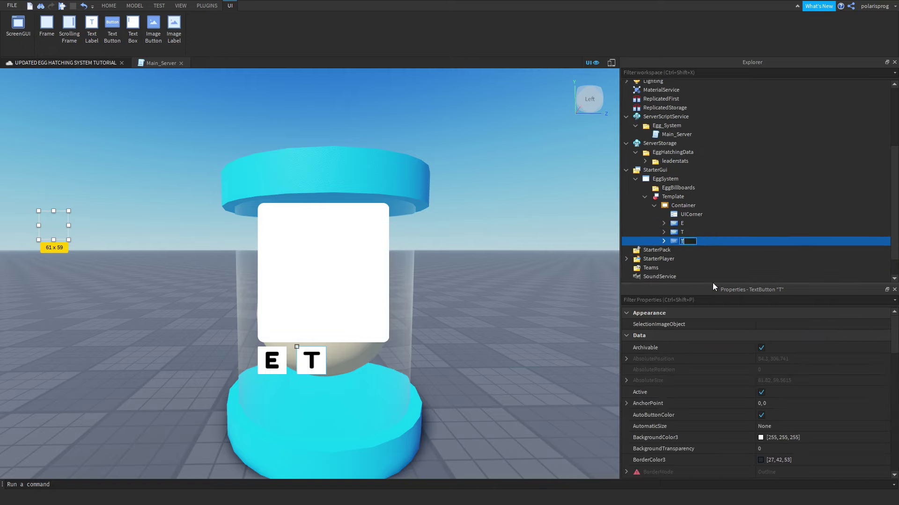
text(R)
key(Return)
- Filter the R button's properties for "pos" and set its X position scale to 0.6
click(714, 301)
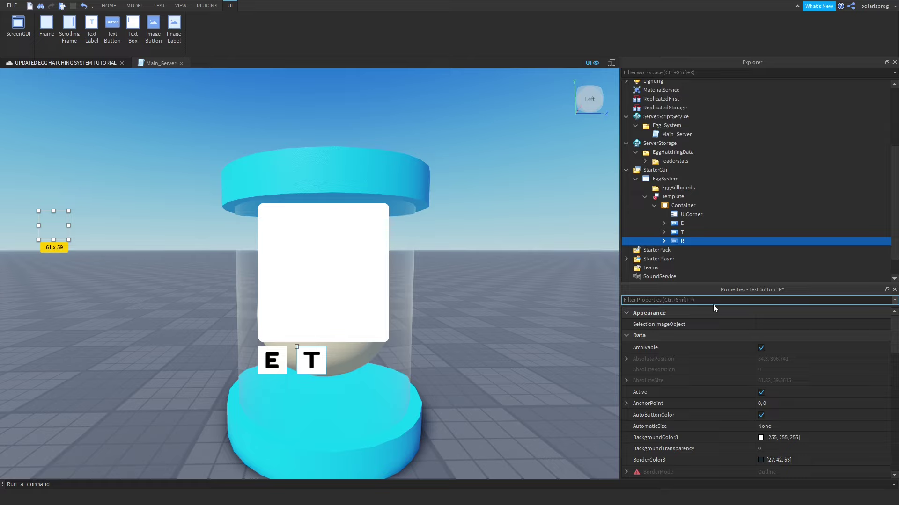
text(pos)
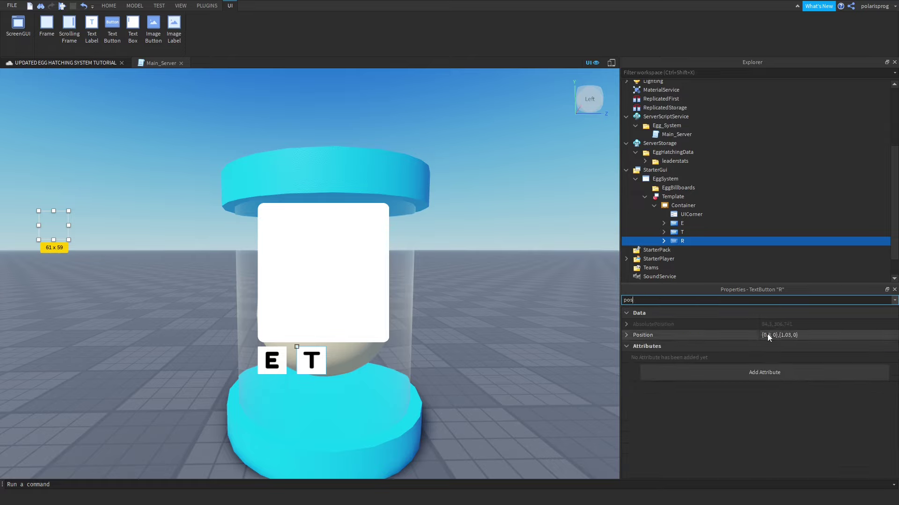
double_click(768, 335)
text(6)
key(Return)
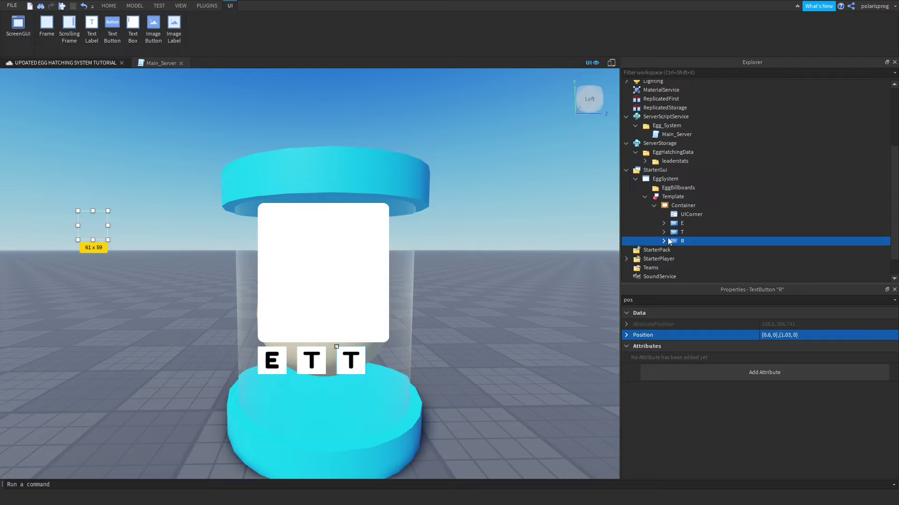
shift+click(683, 224)
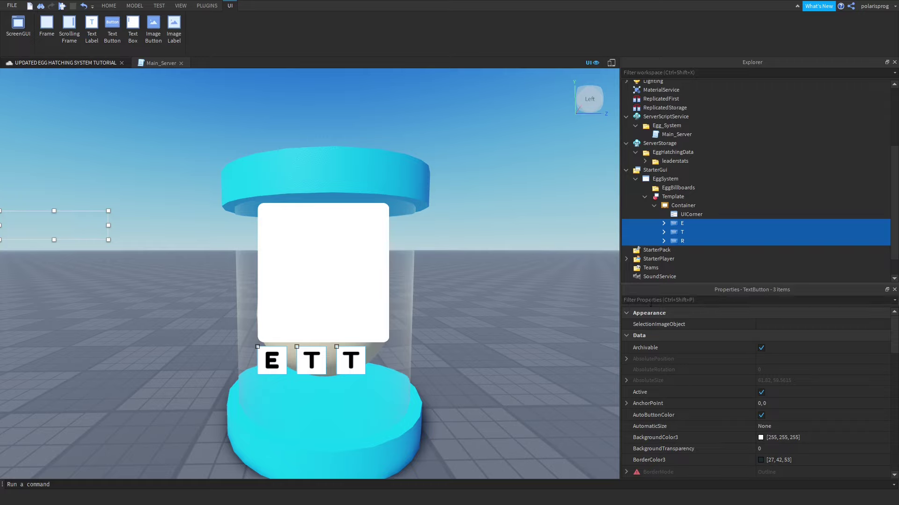
click(650, 301)
scroll(94, 336, up, 5)
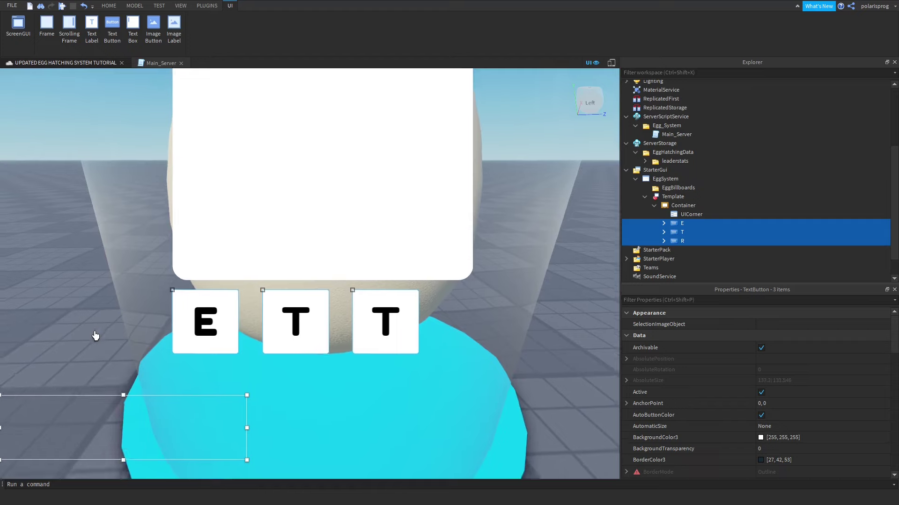
scroll(94, 335, down, 5)
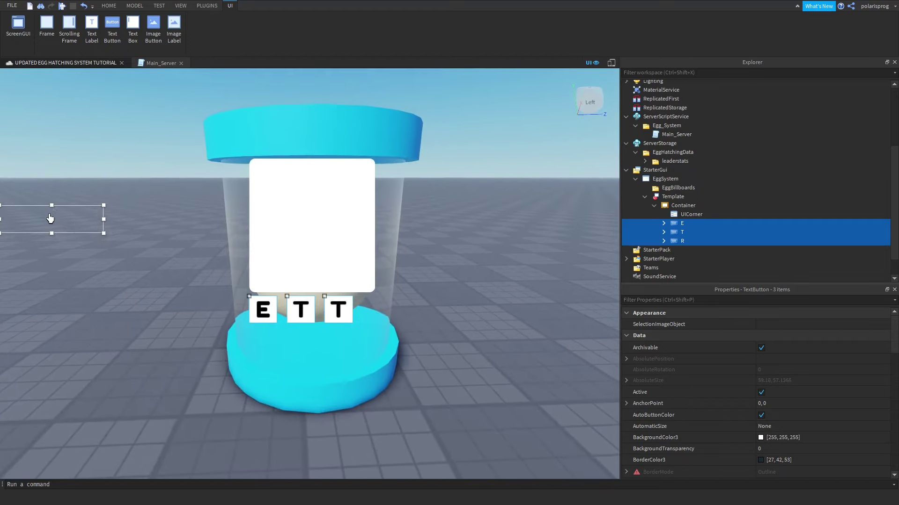
click(51, 225)
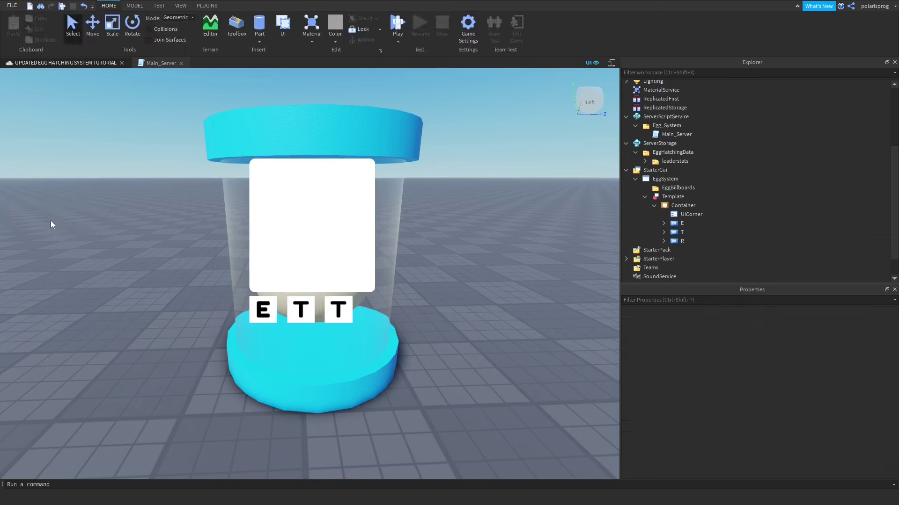
click(666, 227)
shift+click(676, 241)
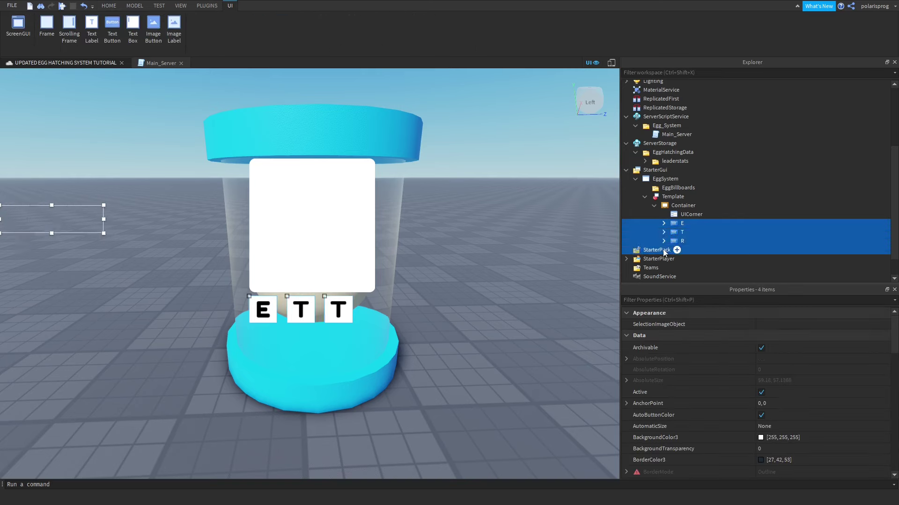
- Insert a new Frame inside the Container and select it
click(700, 206)
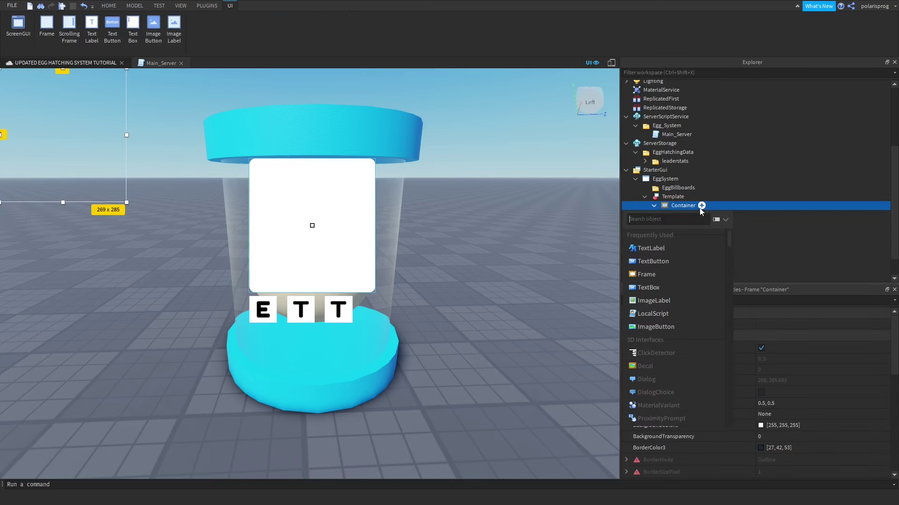
click(650, 276)
click(676, 224)
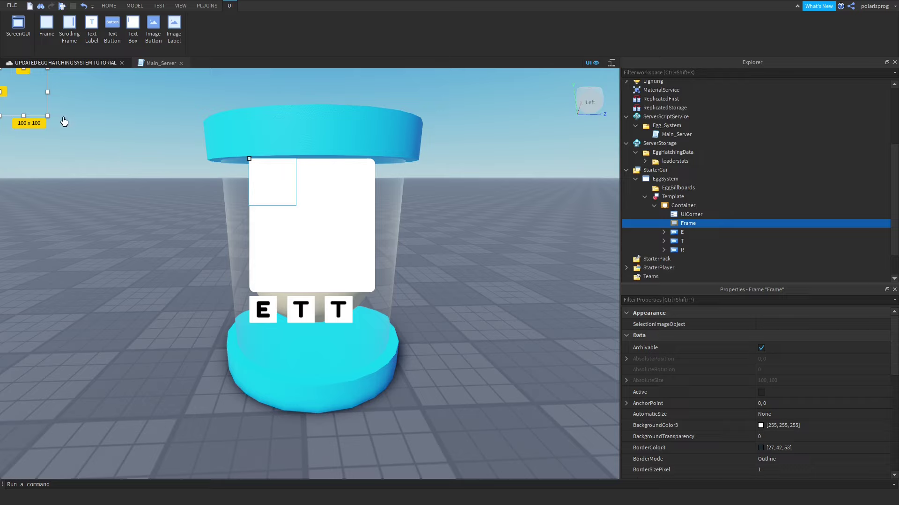
- Resize the new Frame in the Container and set its Size to {1, 0},{0.1, 0}
drag(46, 115, 125, 86)
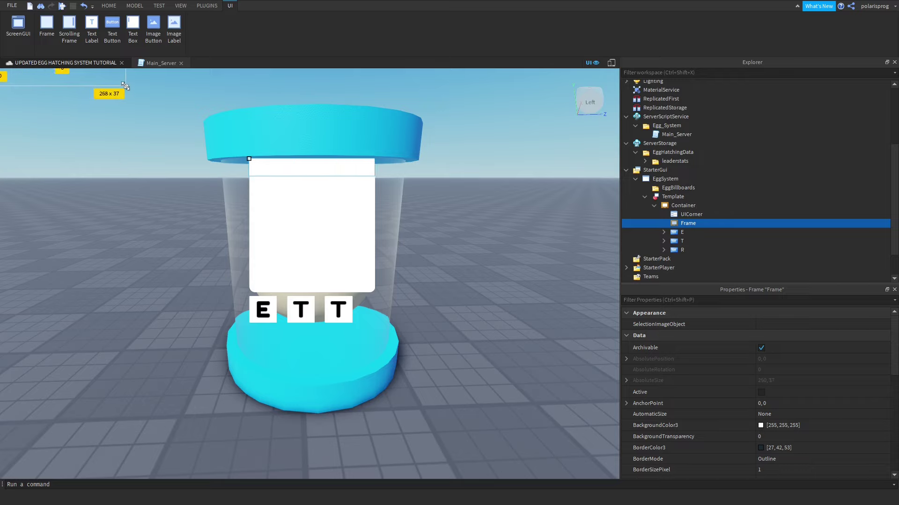
click(668, 300)
text(si)
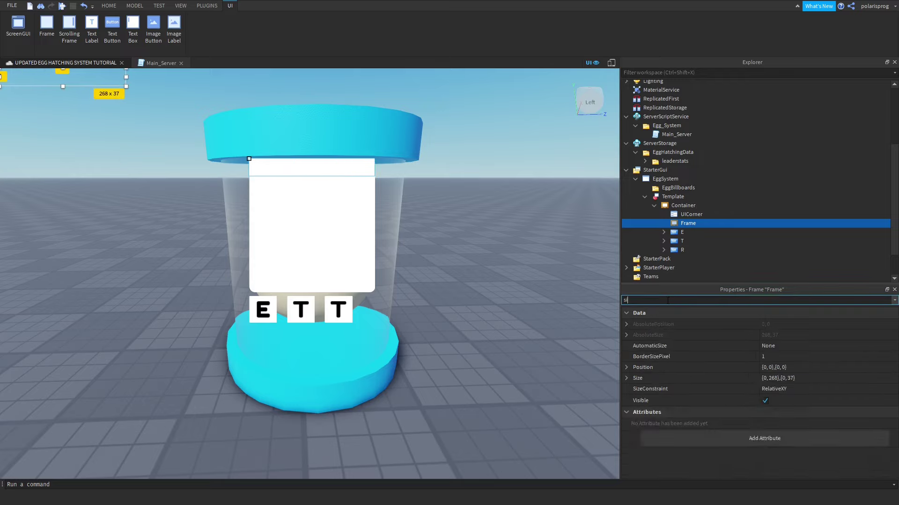
text(ze)
click(773, 357)
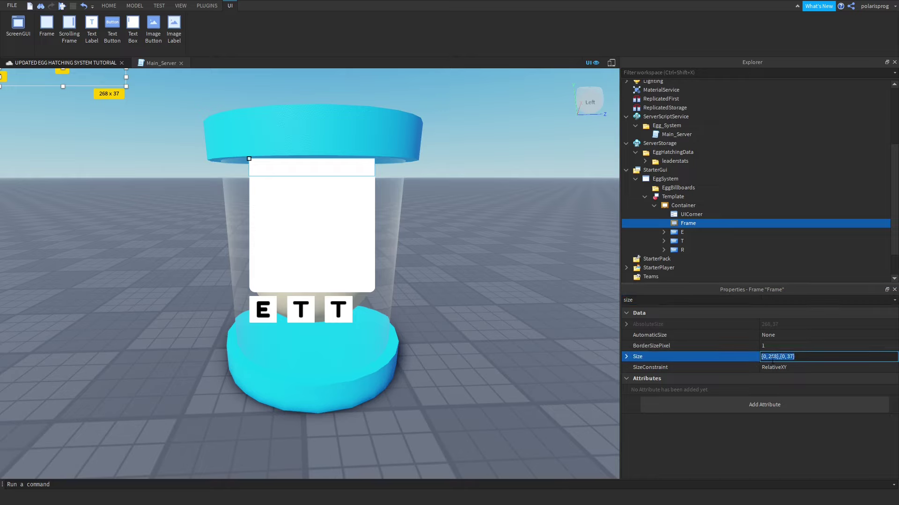
text(1)
text(, 0},{0.1)
key(Return)
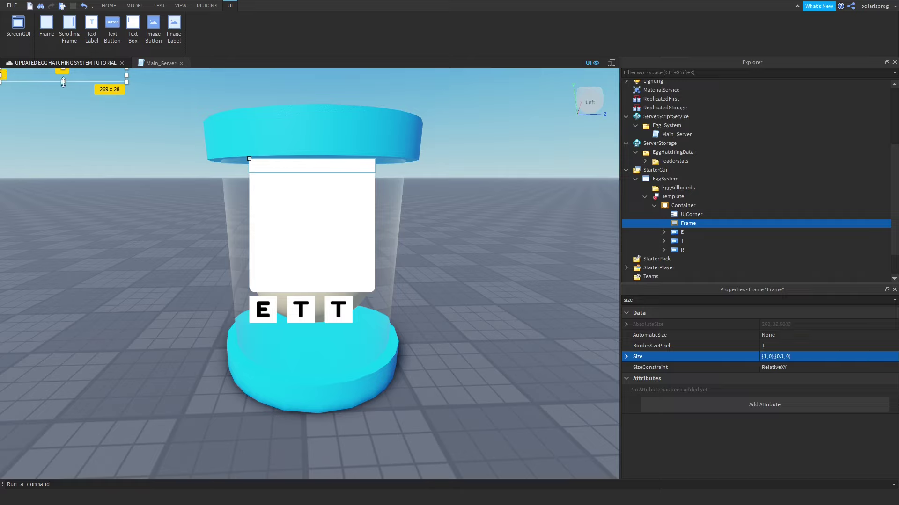
- Filter the Frame's properties for "pos" and set its Position to {0, 0},{1.02, 0}, just below the container
click(659, 300)
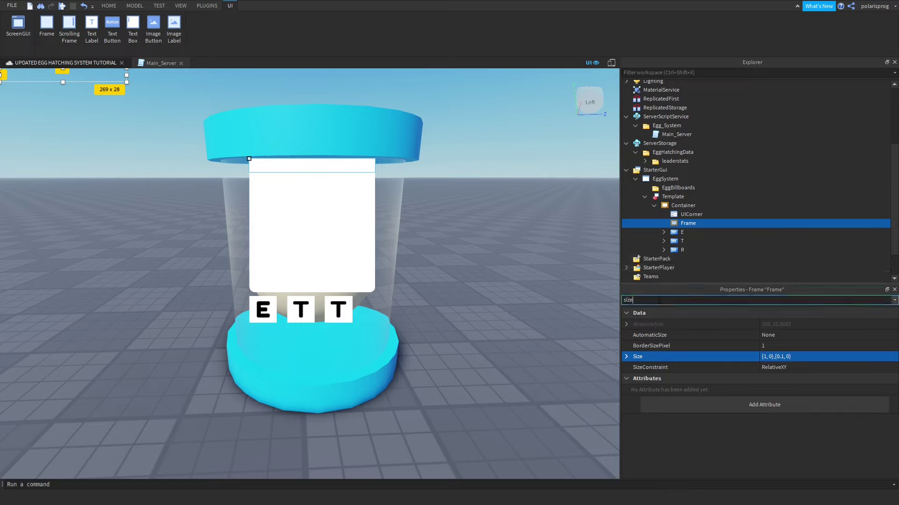
key(BackSpace)
key(BackSpace)
key(BackSpace)
key(BackSpace)
text(pos)
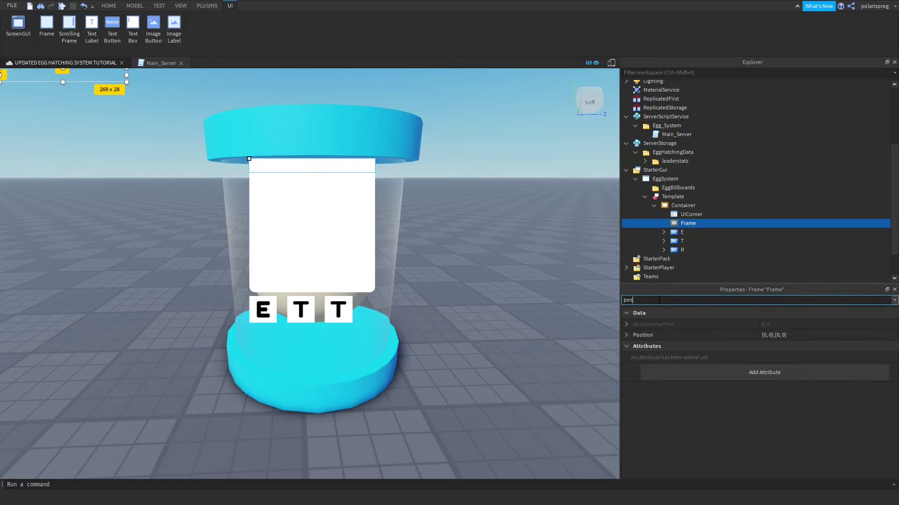
double_click(777, 335)
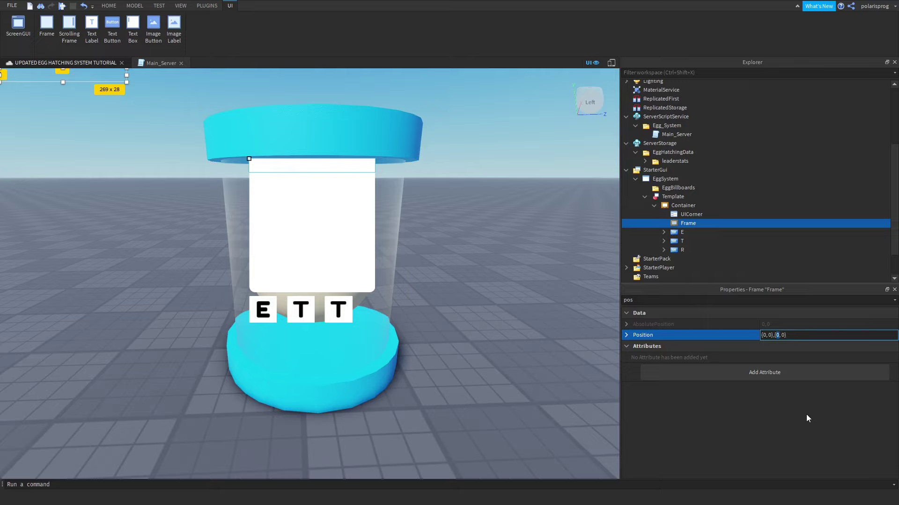
text(1)
key(Return)
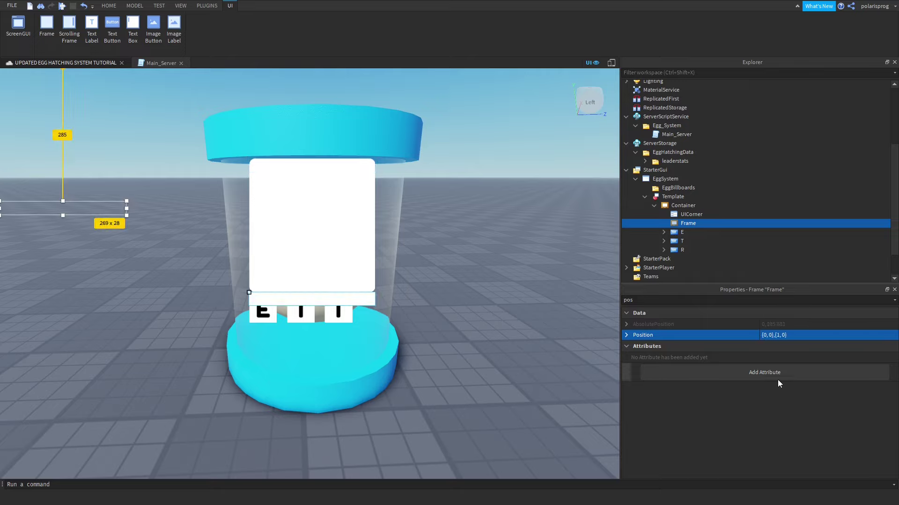
click(777, 335)
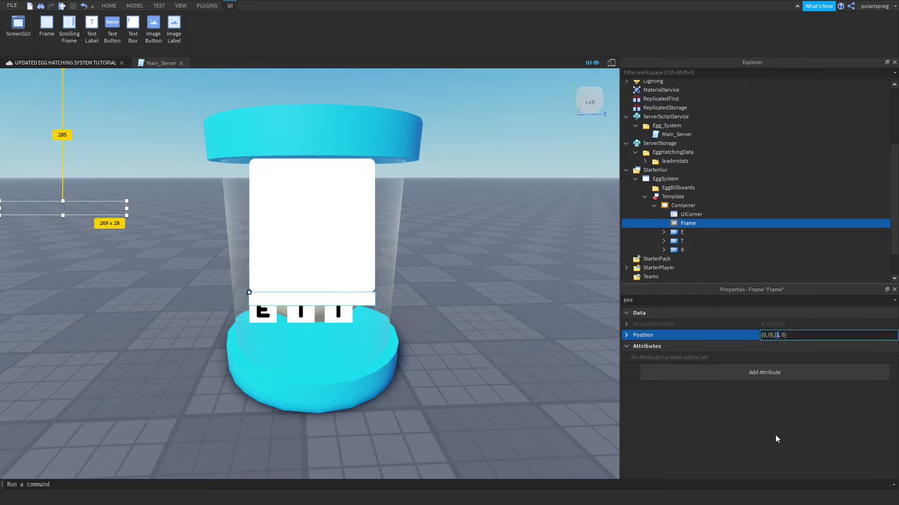
text(.02)
key(Return)
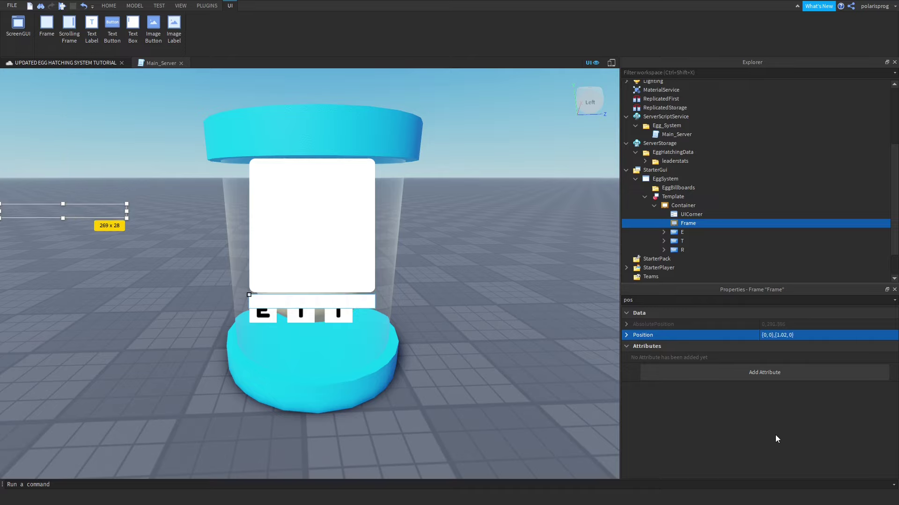
- Rename the new Frame as Buttons
double_click(695, 224)
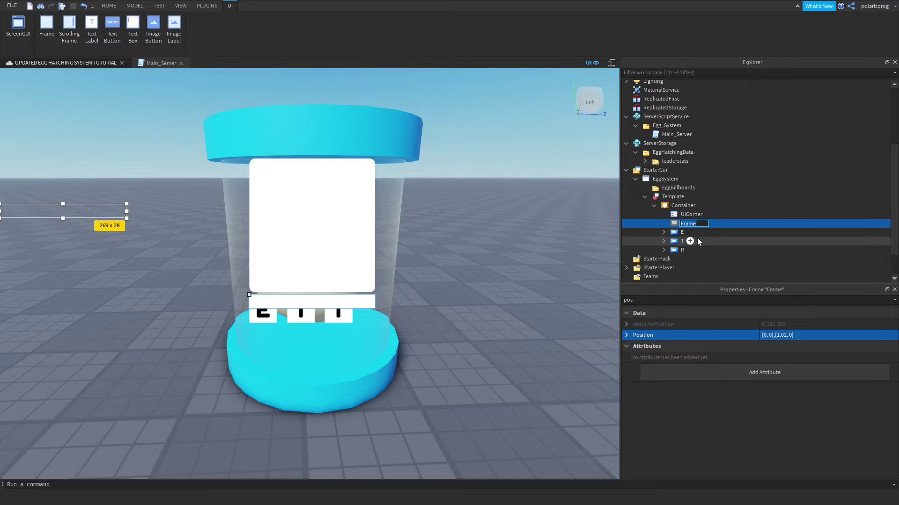
text(Buttons)
key(Return)
- Insert a UIListLayout into the Buttons frame
click(707, 223)
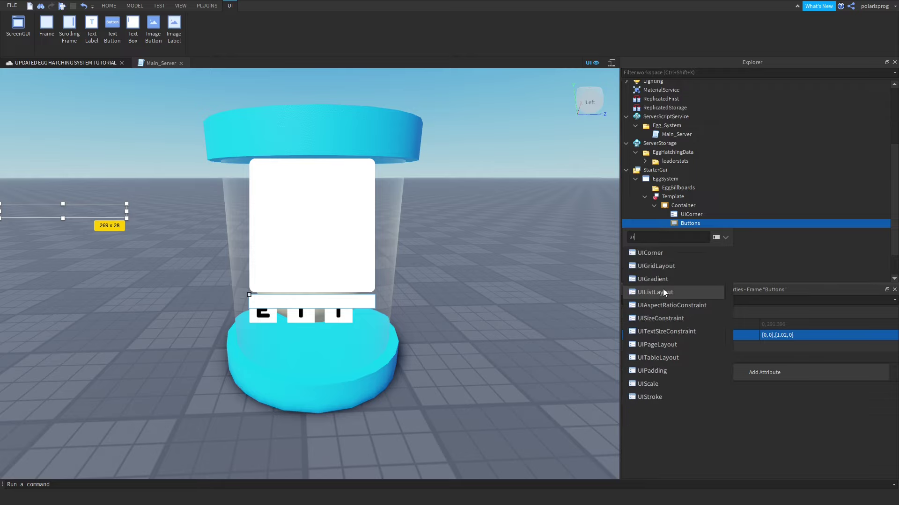
text(uimis)
text(UIl)
key(Return)
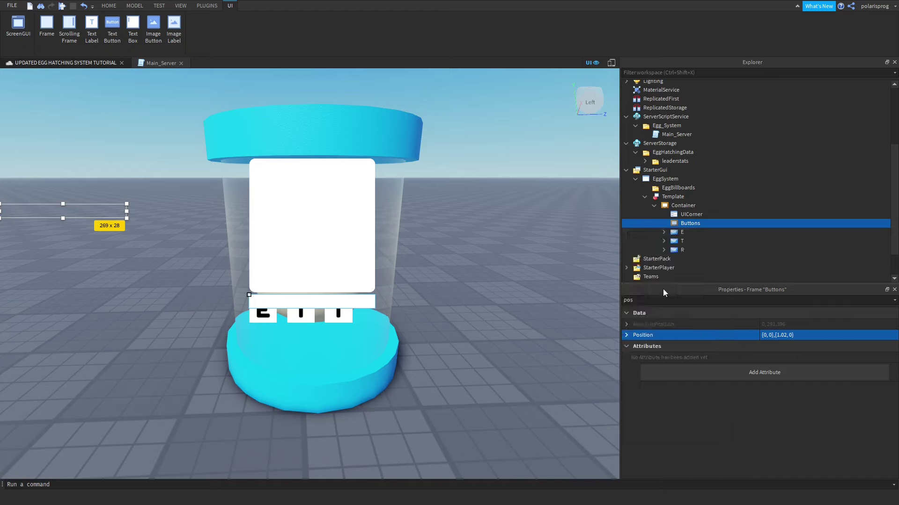
- Move the E, T and R buttons together into the Buttons frame
click(673, 239)
shift+click(677, 267)
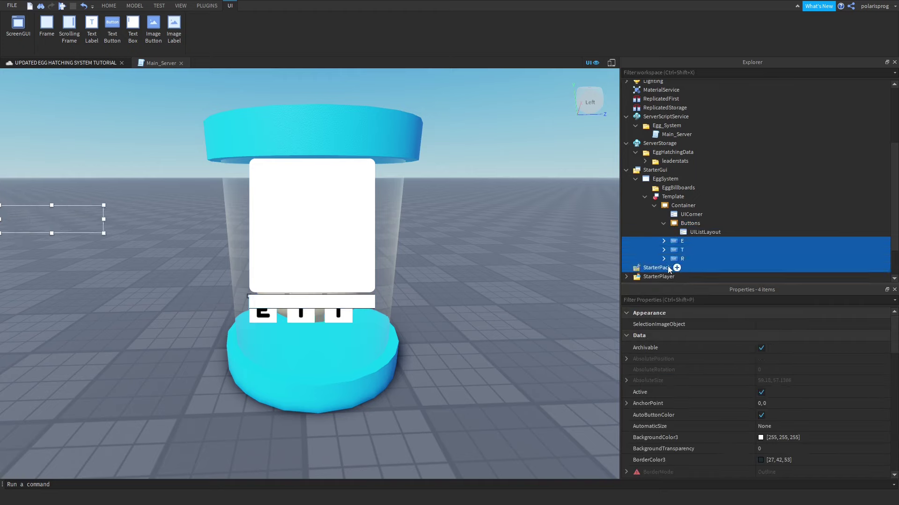
shift+click(667, 259)
drag(676, 240, 686, 223)
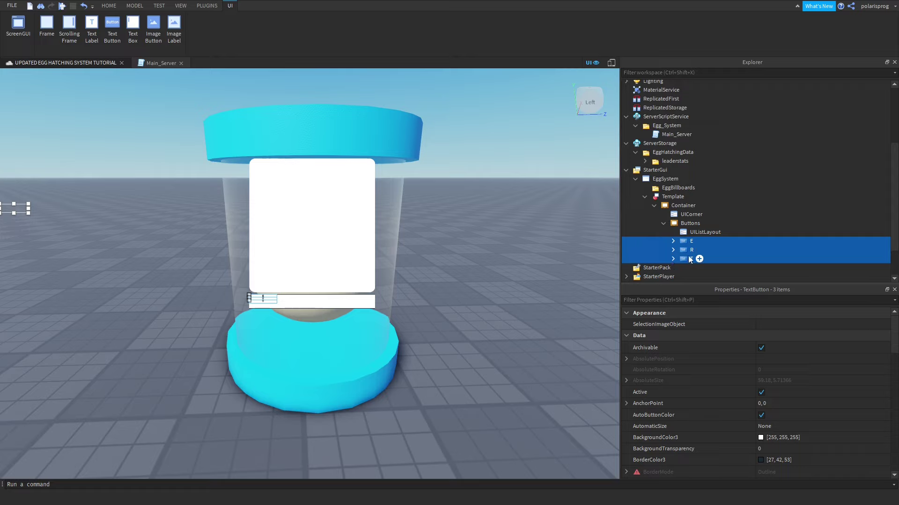
- Replace the UIListLayout inside the Buttons frame with a UIGridLayout
click(697, 232)
key(Delete)
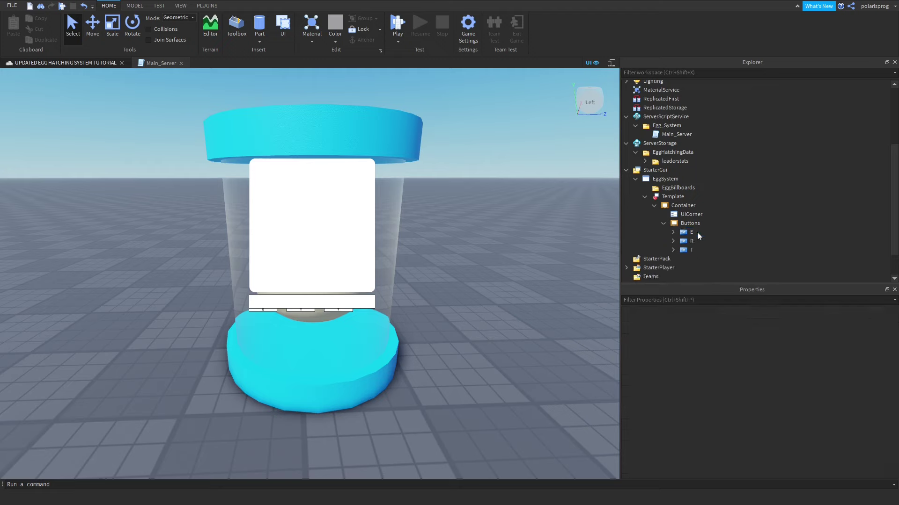
click(705, 224)
click(706, 223)
text(ui)
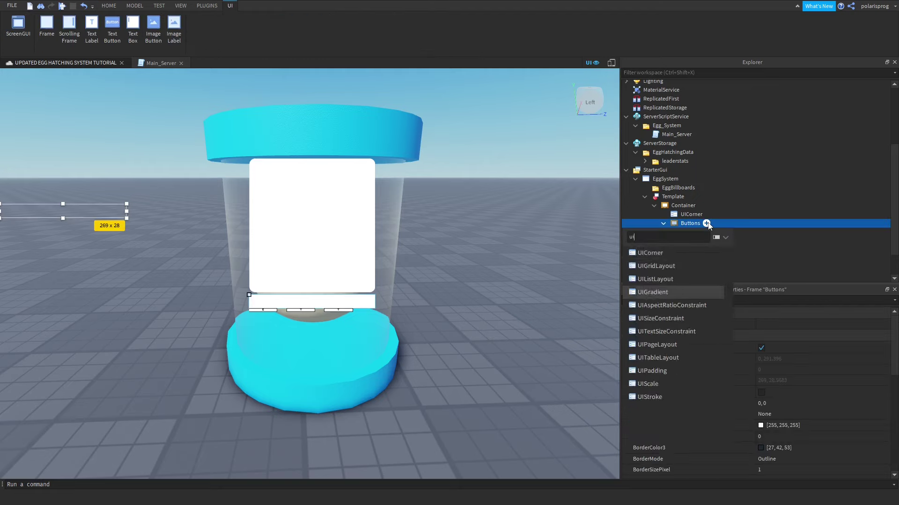
text(grid)
key(Return)
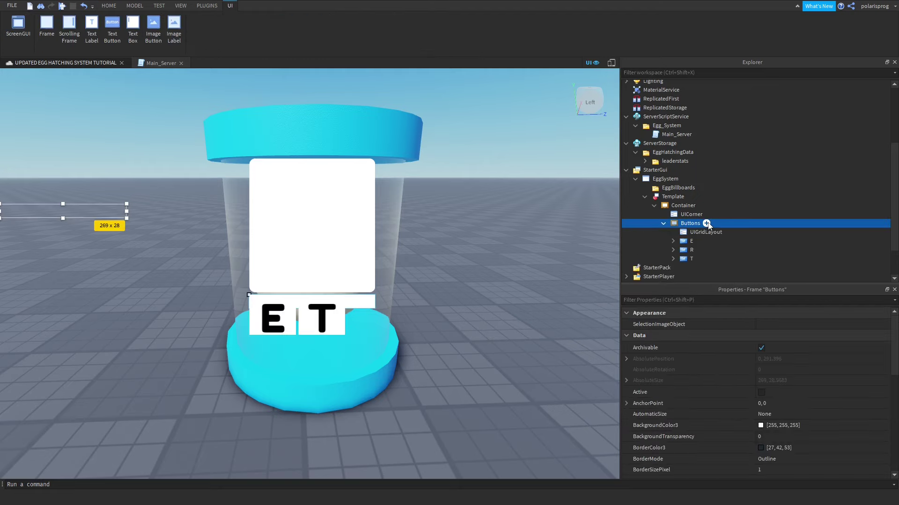
- Delete the T and R buttons, keeping only the E button in the Buttons frame
click(684, 259)
shift+click(687, 253)
key(Delete)
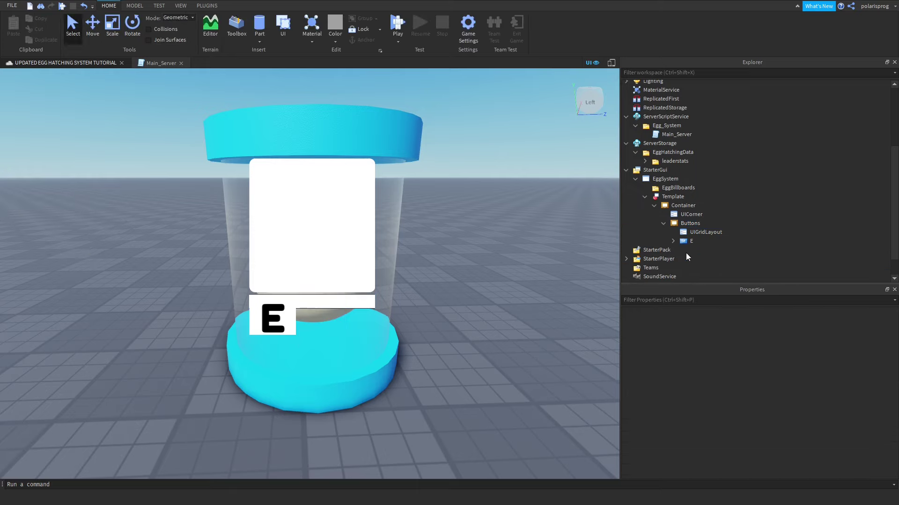
- Filter the Buttons frame's properties for "ba" and set its BackgroundTransparency to 1
click(689, 223)
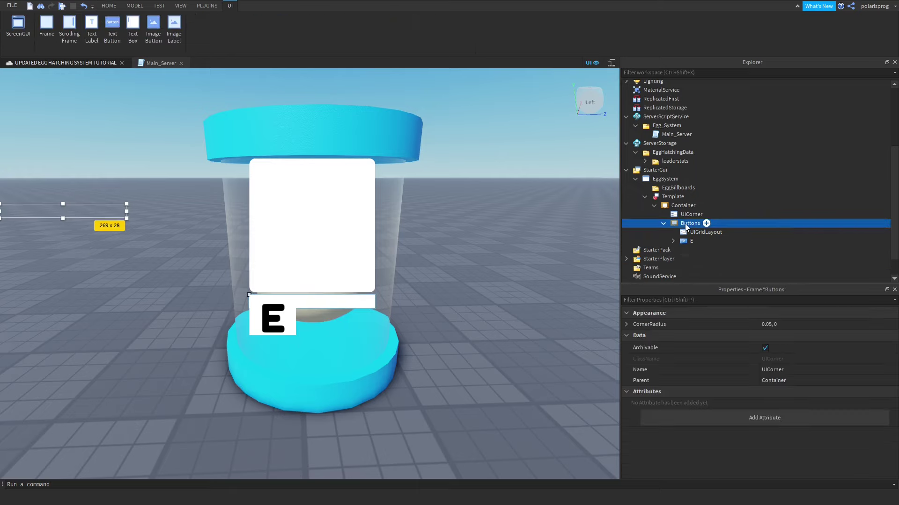
click(732, 302)
text(ba)
click(820, 336)
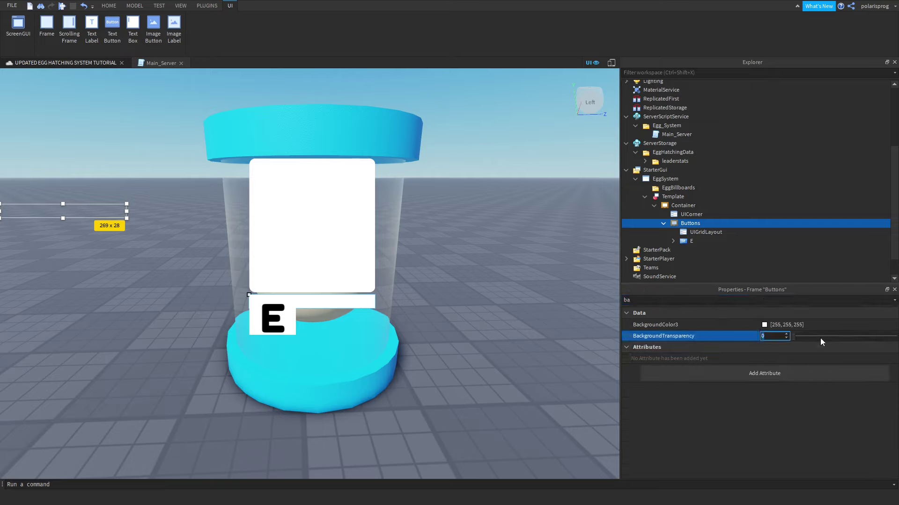
text(1)
key(Return)
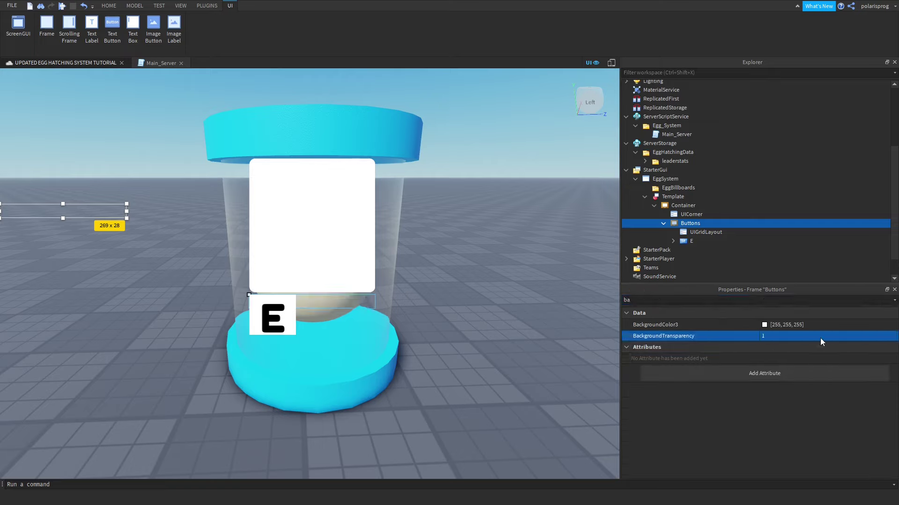
- Expand the UIGridLayout's CellSize and set both its X and Y offsets to 0
click(692, 232)
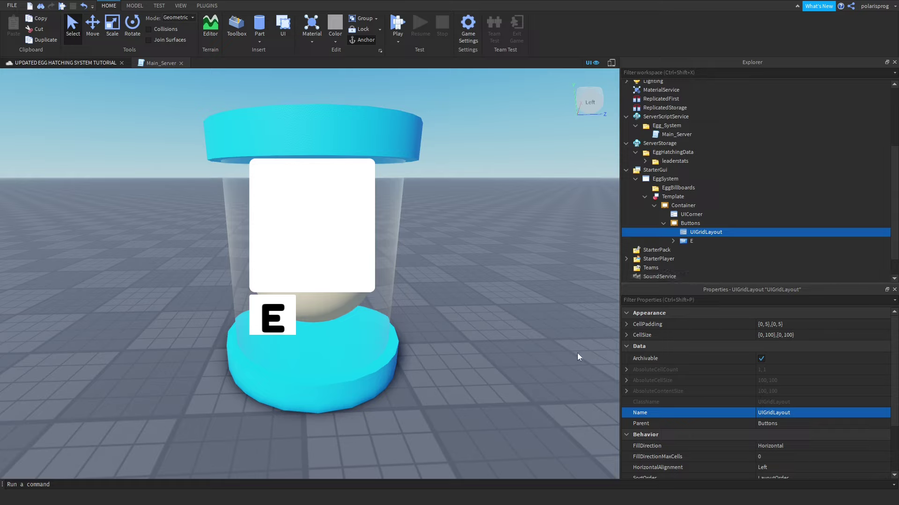
click(629, 338)
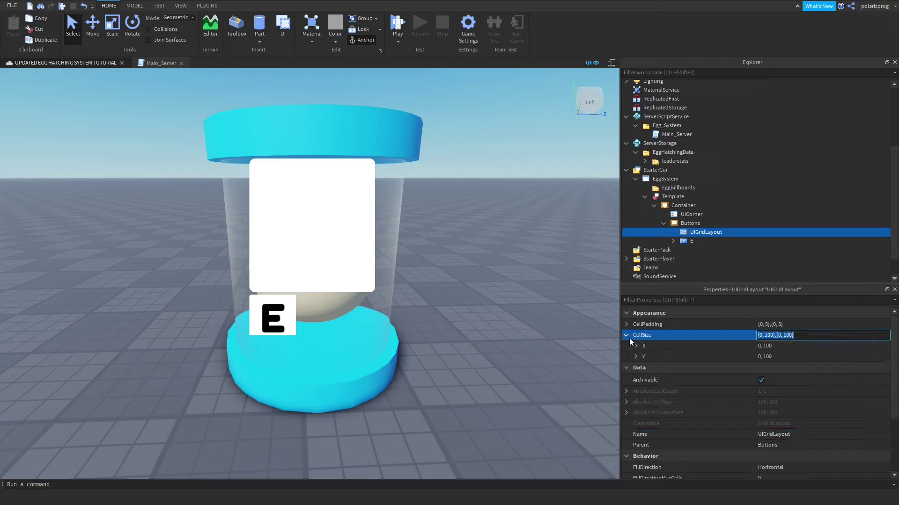
click(635, 346)
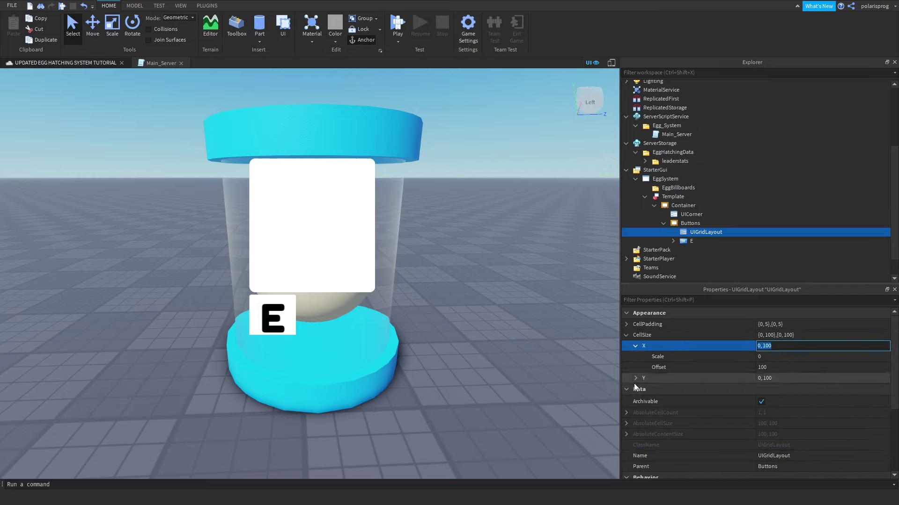
click(635, 378)
click(797, 357)
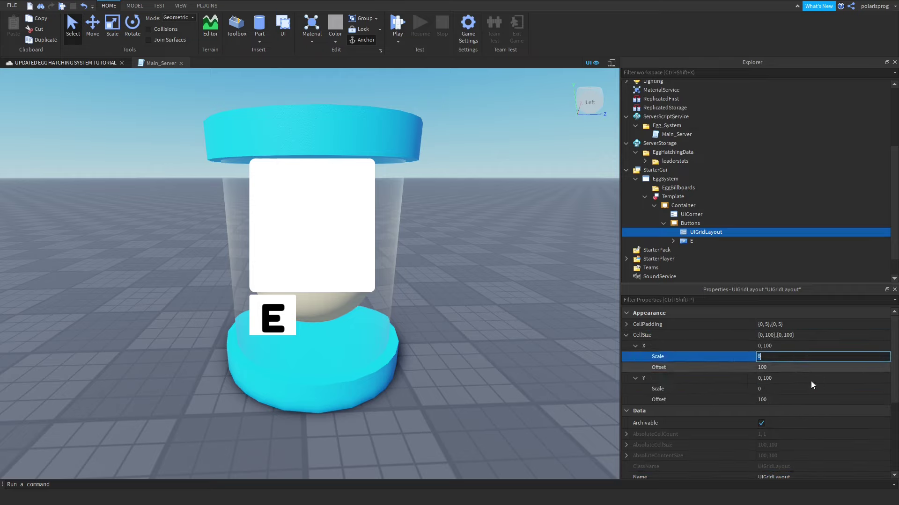
click(813, 368)
text(0)
key(Return)
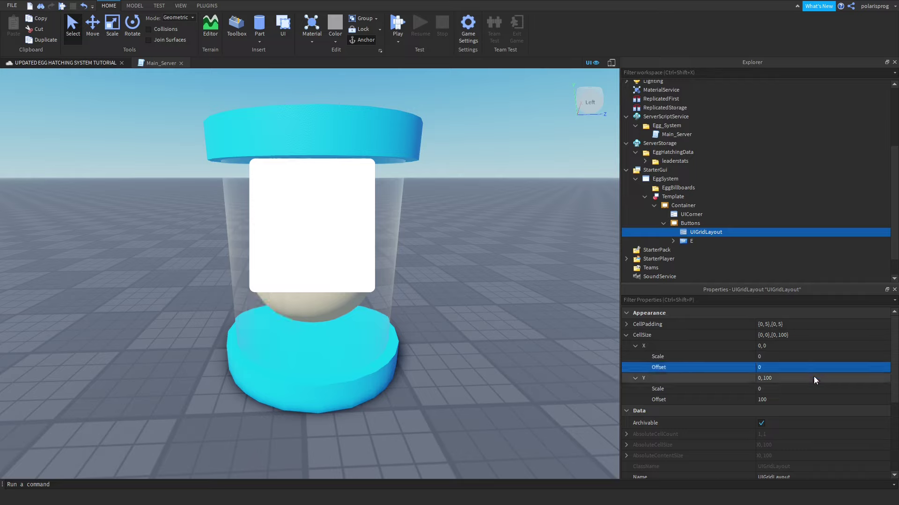
click(817, 400)
text(0)
key(Return)
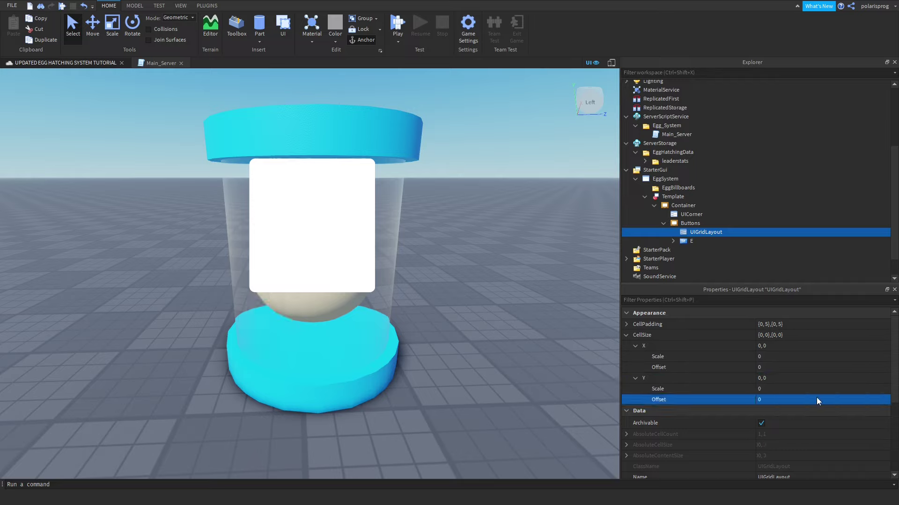
- Set the X scale of the UIGridLayout's CellSize to 0.22
click(770, 346)
click(783, 357)
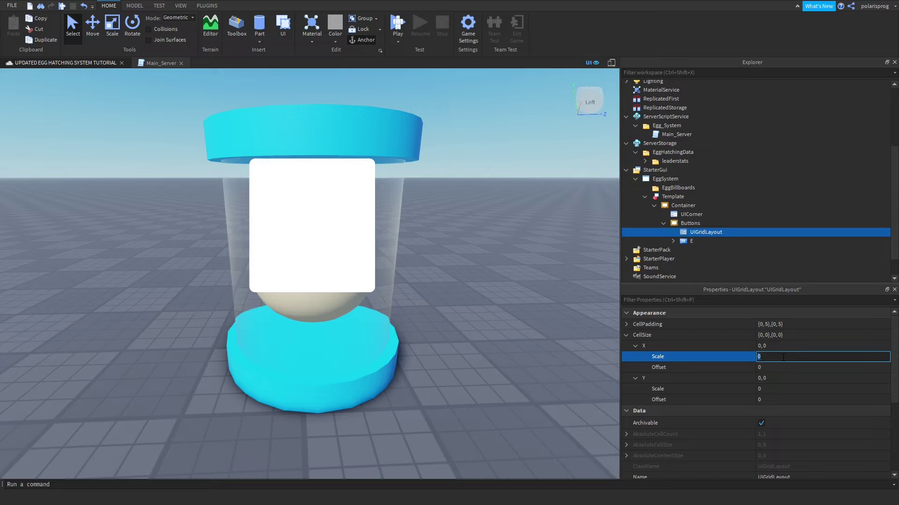
text(0.1)
key(Return)
click(783, 358)
text(.22)
key(Return)
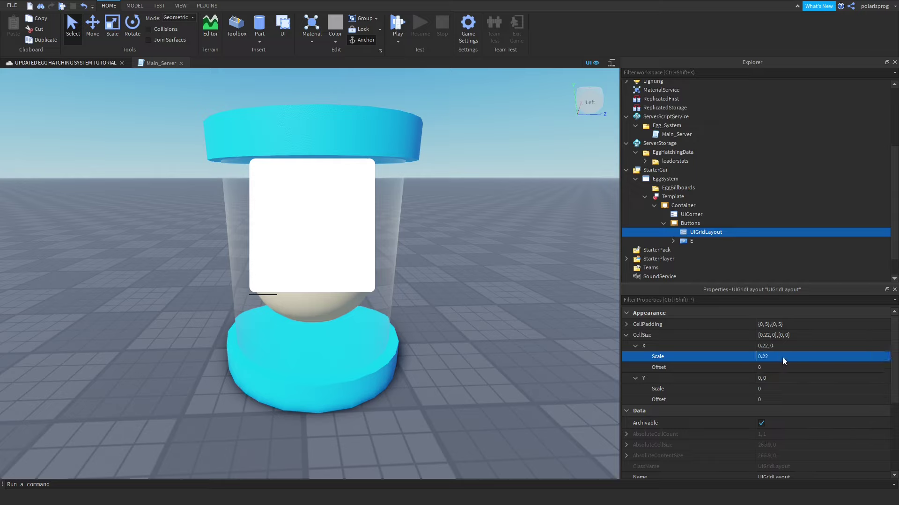
- Adjust the Y scale of the UIGridLayout's CellSize, trying 0.3 and 1 before settling on 2
click(775, 389)
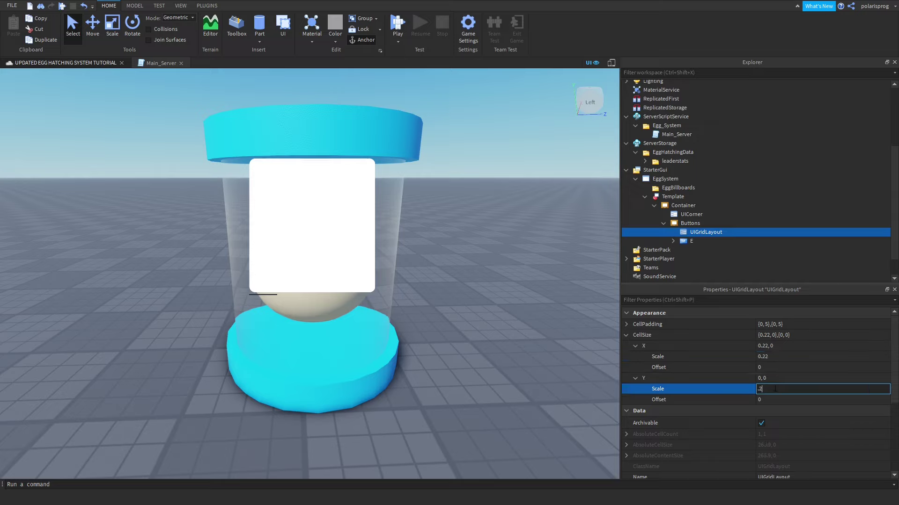
text(.2)
key(Return)
text(.3)
key(Return)
click(775, 389)
text(1)
key(Return)
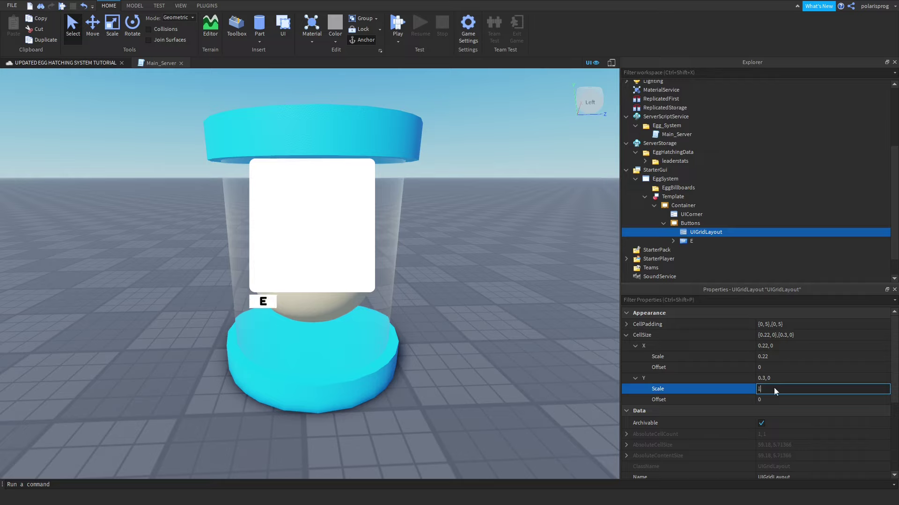
click(775, 388)
text(2)
key(Return)
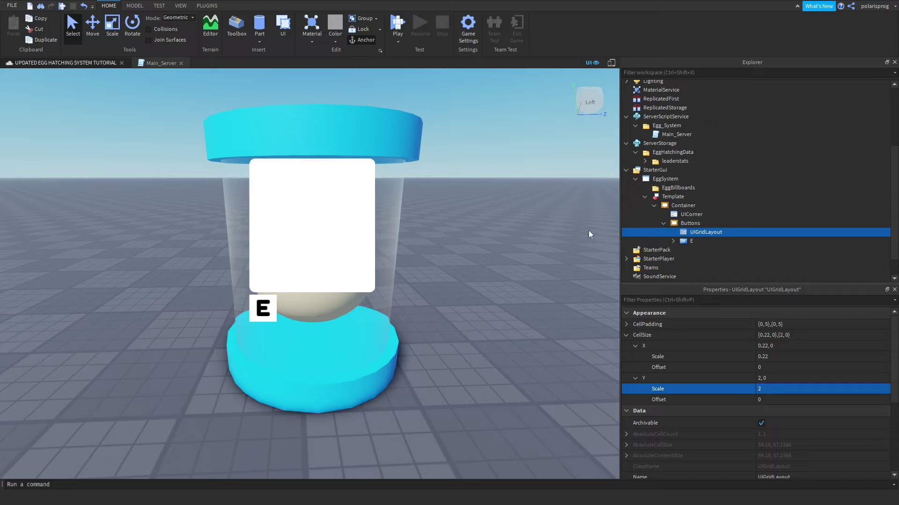
- Duplicate the E button twice inside the Buttons frame
click(695, 241)
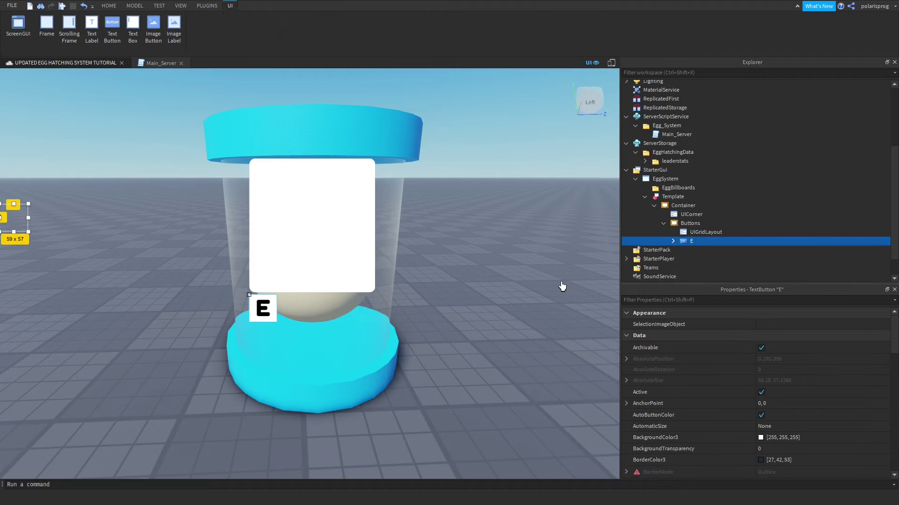
key(ctrl+d)
key(ctrl+d)
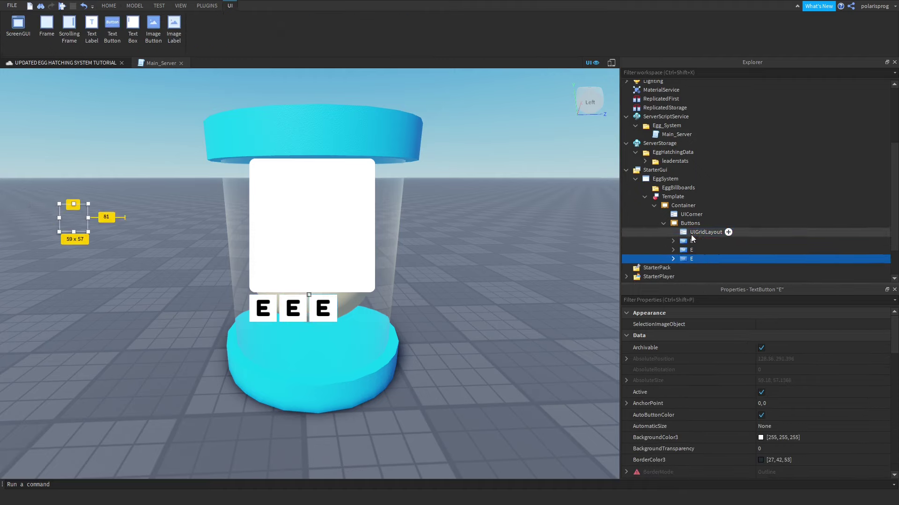
- Set the HorizontalAlignment of the UIGridLayout in the Buttons frame to Center
click(698, 232)
scroll(735, 361, down, 5)
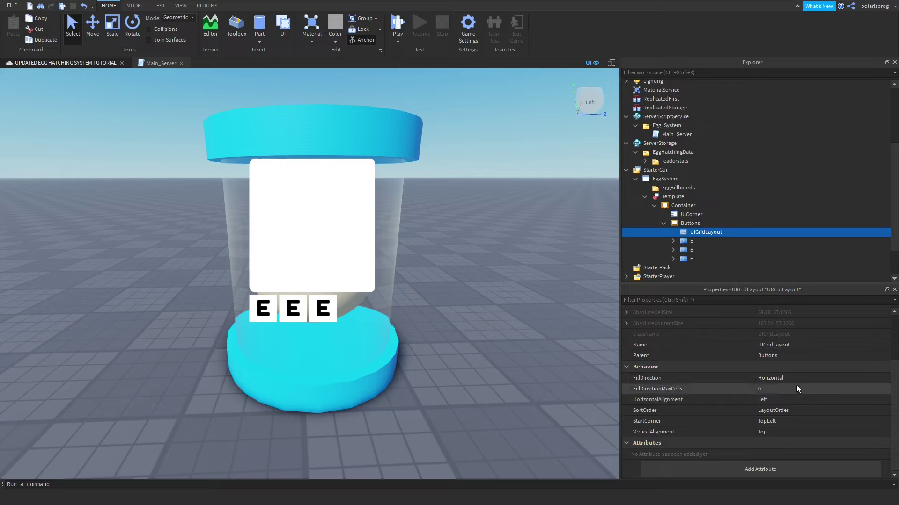
click(782, 400)
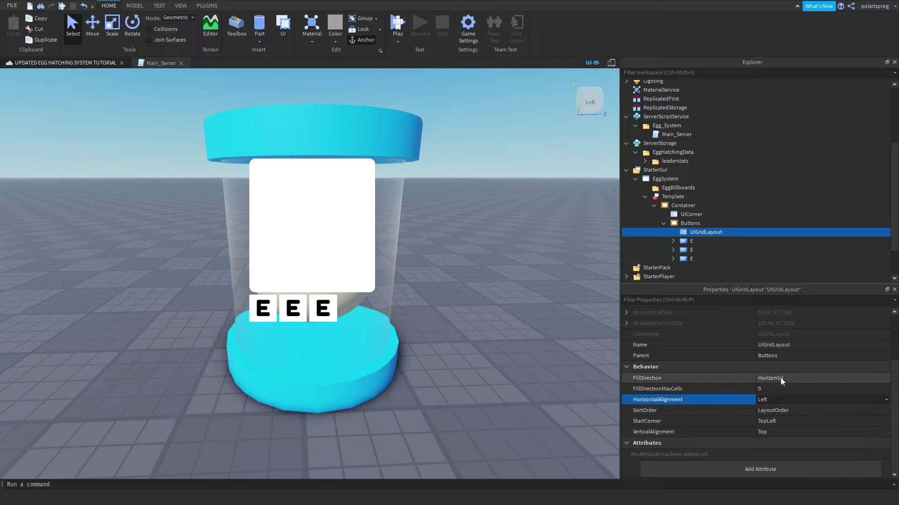
key(Down)
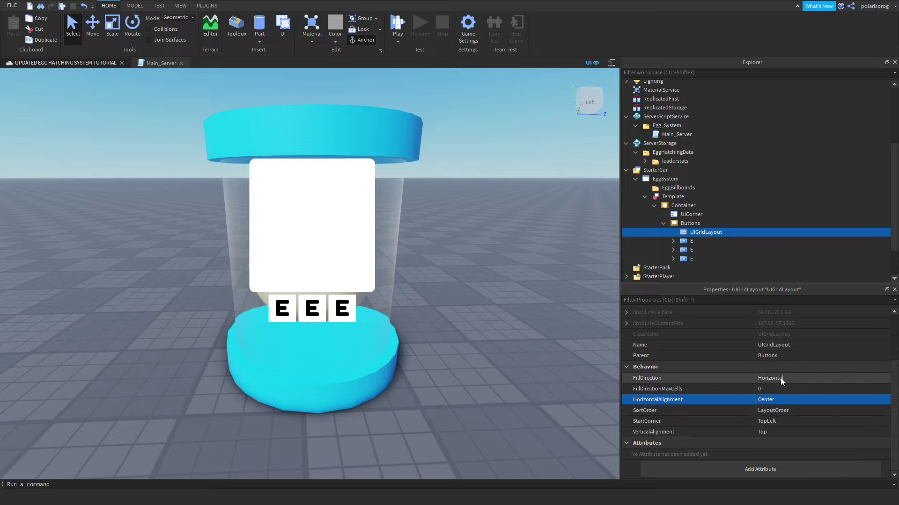
- Rename the second E button in the Buttons frame to T and set its text to T
scroll(471, 381, down, 3)
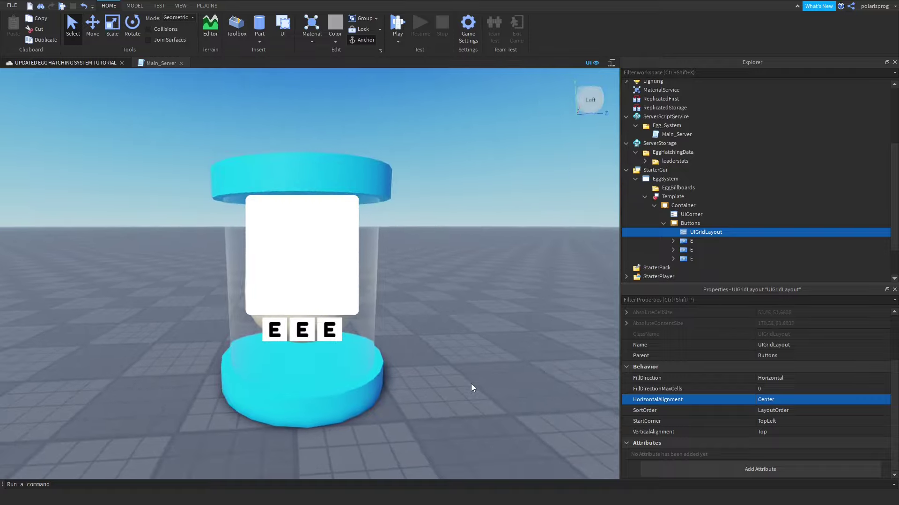
click(688, 250)
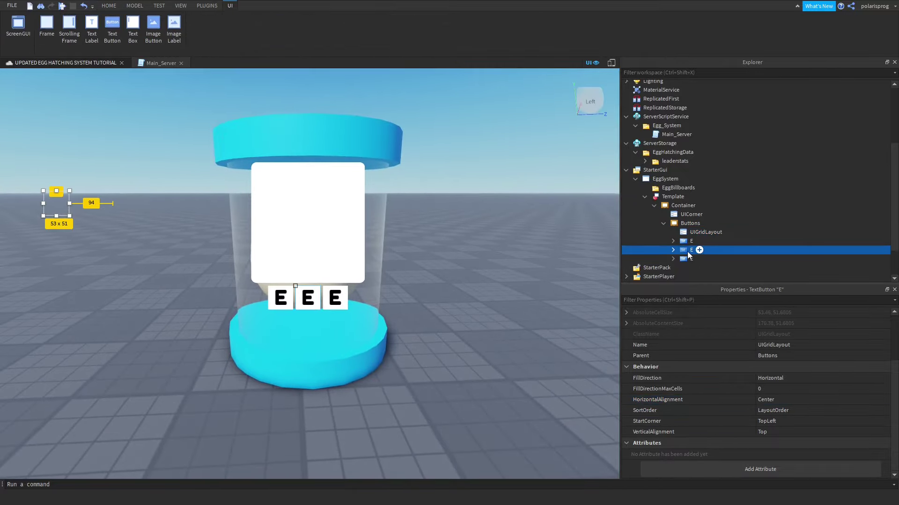
click(689, 251)
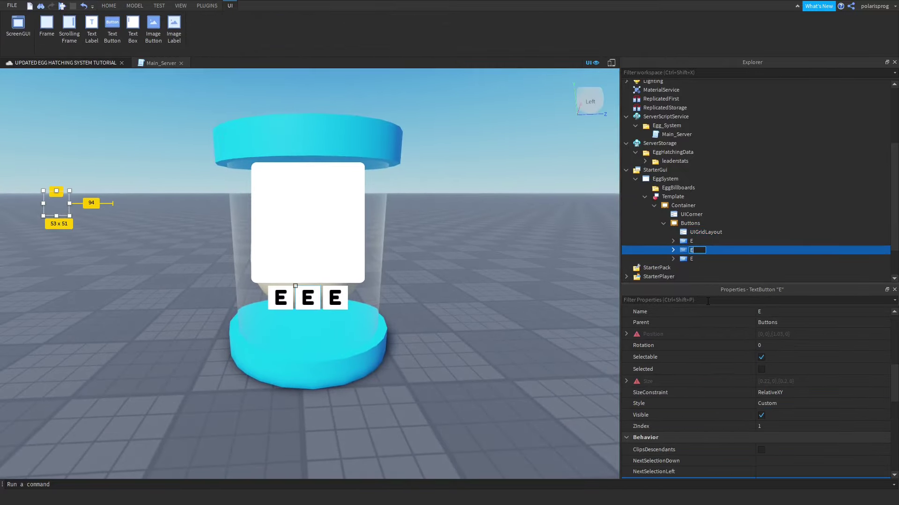
text(T)
key(Return)
click(708, 300)
text(tex)
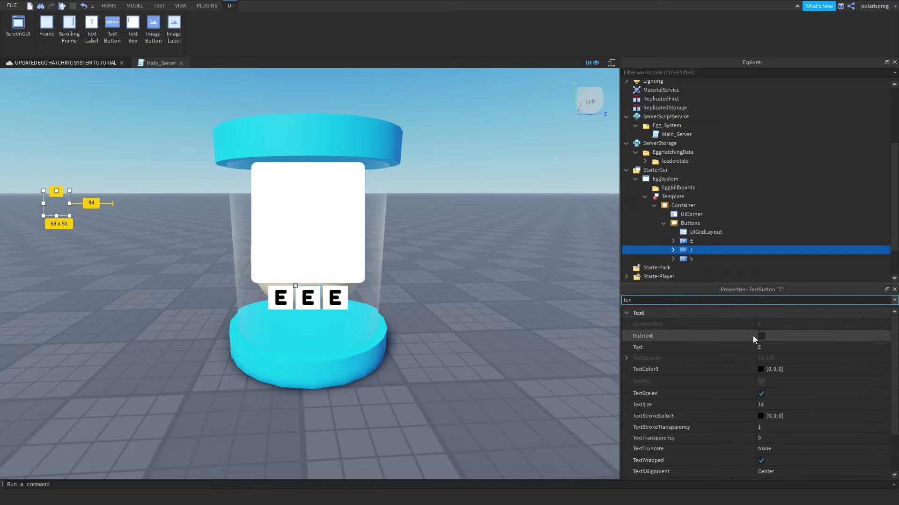
click(760, 348)
text(T)
key(Return)
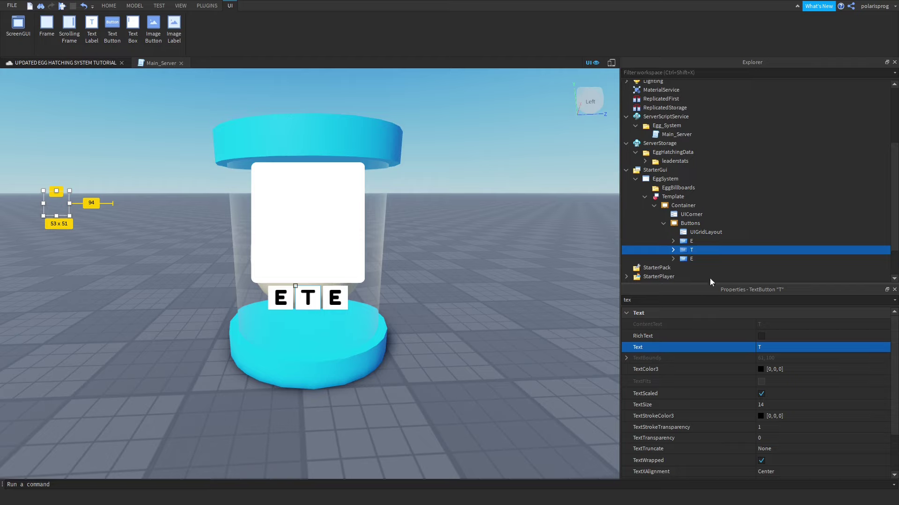
- Rename the third button in the Buttons frame to R and set its text to R
click(689, 258)
double_click(687, 260)
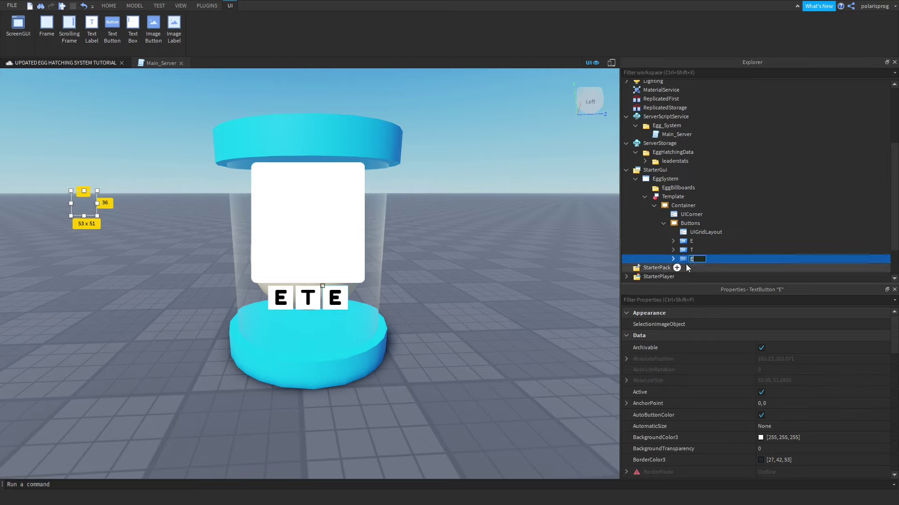
text(R)
key(Return)
click(697, 300)
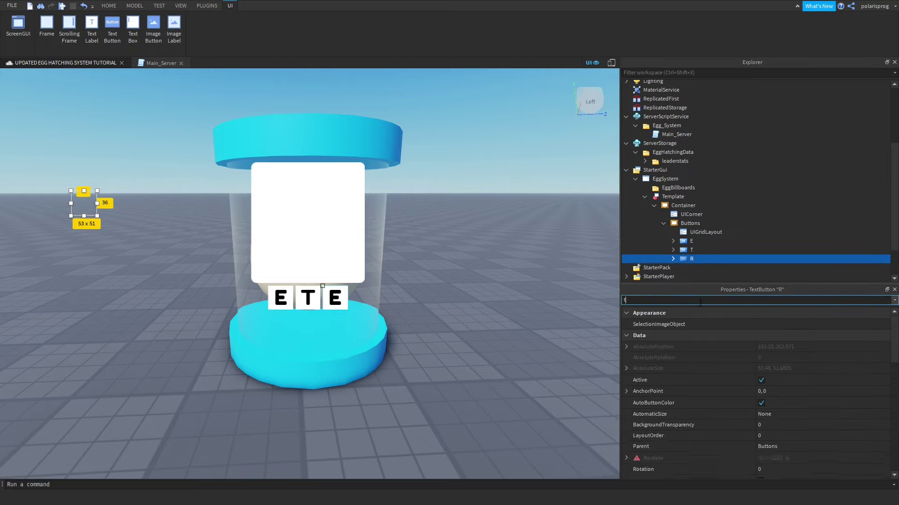
text(tex)
click(779, 348)
text(R)
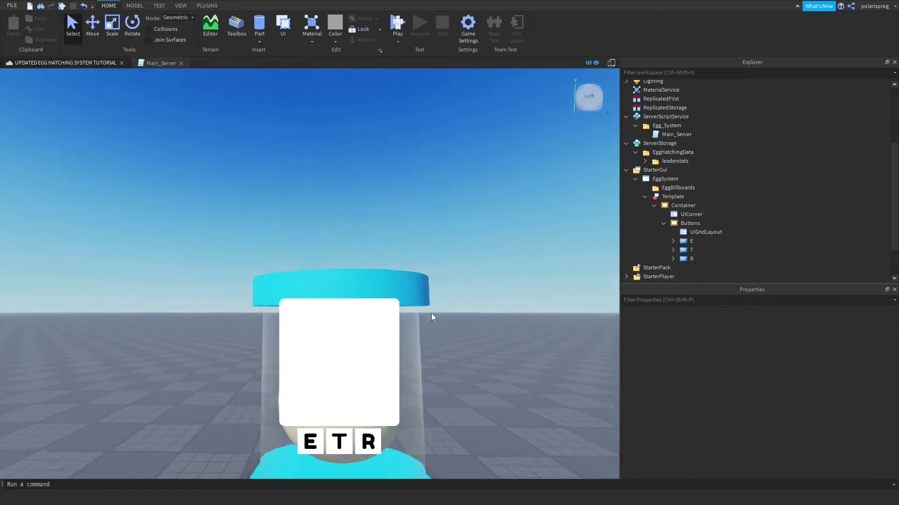
- Insert a Frame into the Container, collapse the Buttons frame, and rename the new frame MainFrame
scroll(431, 305, down, 2)
scroll(431, 304, up, 5)
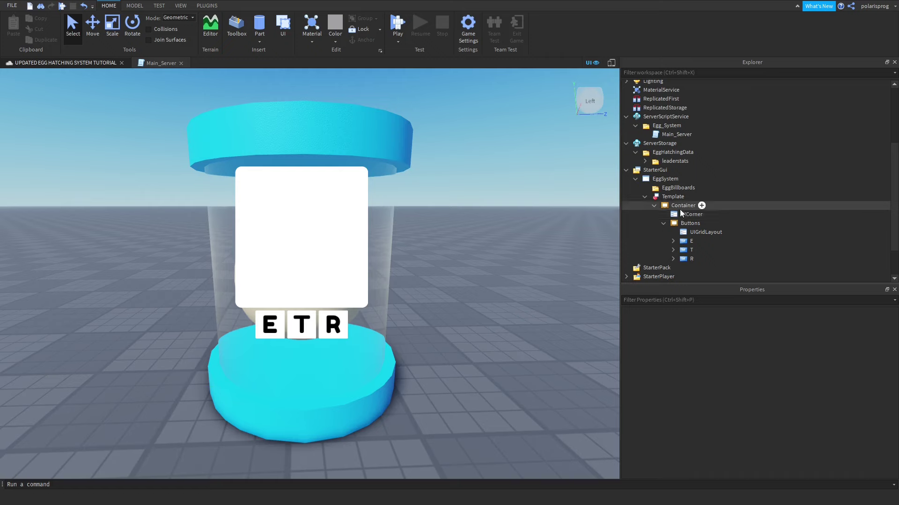
click(687, 206)
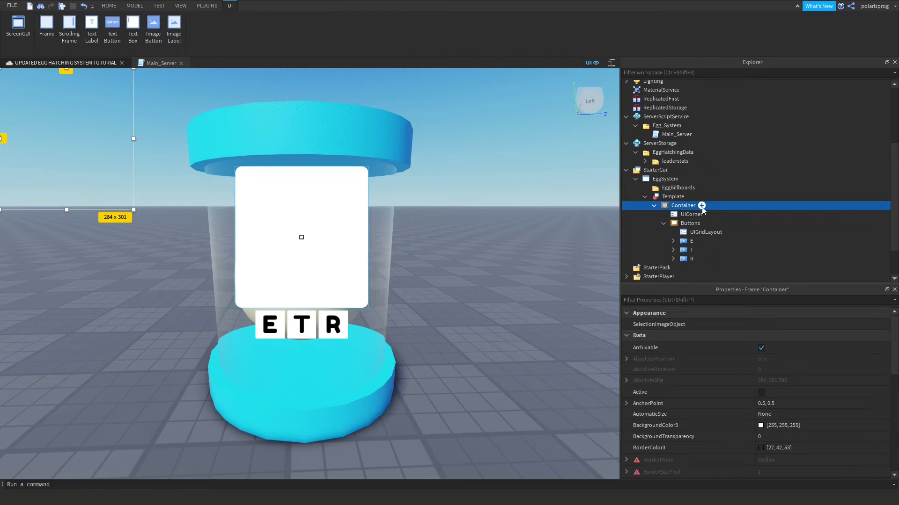
click(701, 206)
text(scr)
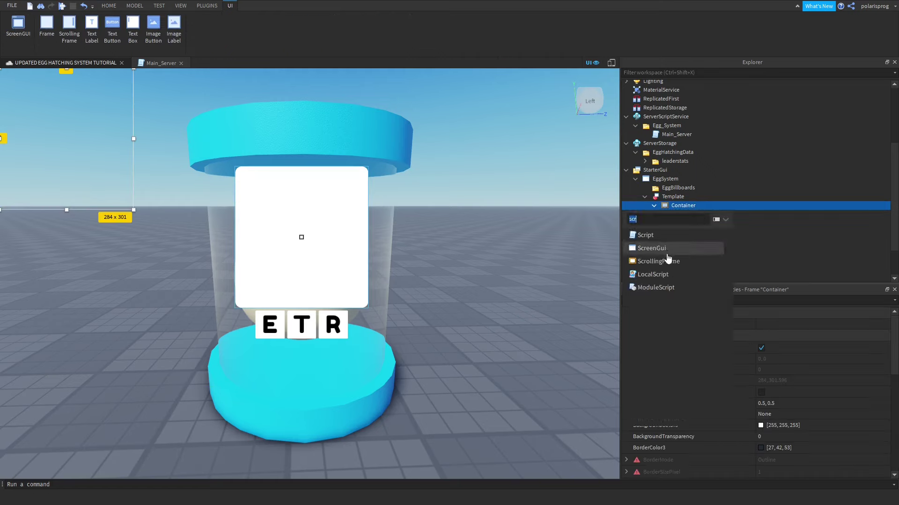
text(fr)
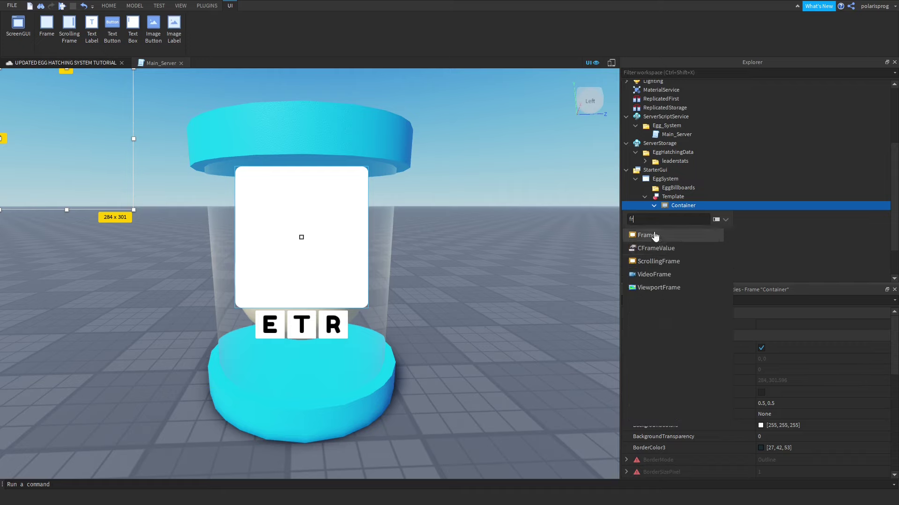
click(655, 235)
click(695, 267)
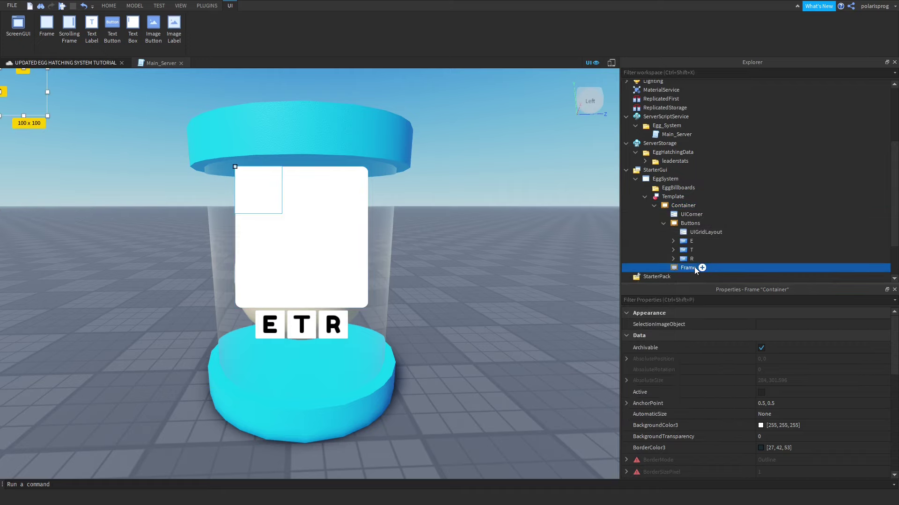
click(663, 224)
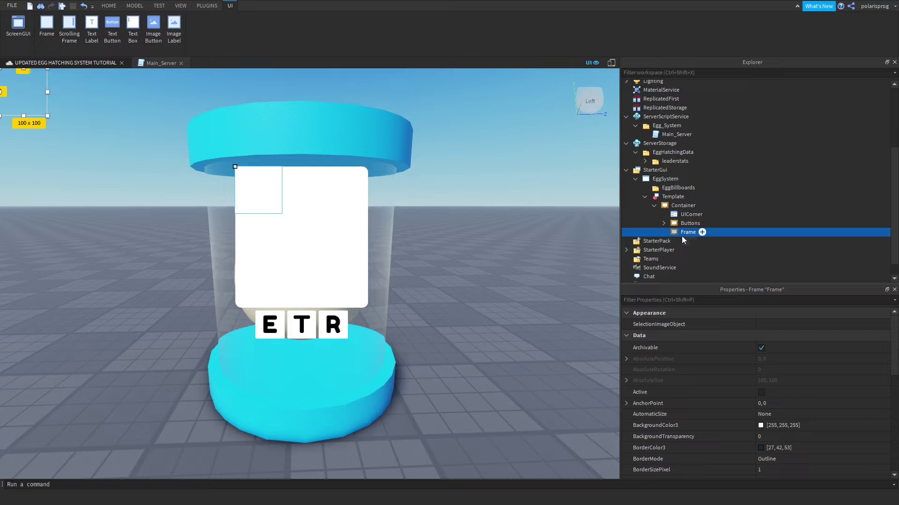
double_click(681, 236)
text(MainFrame)
key(Return)
- Set the Size of MainFrame to {0.9, 0},{0.9, 0}
click(710, 300)
text(size)
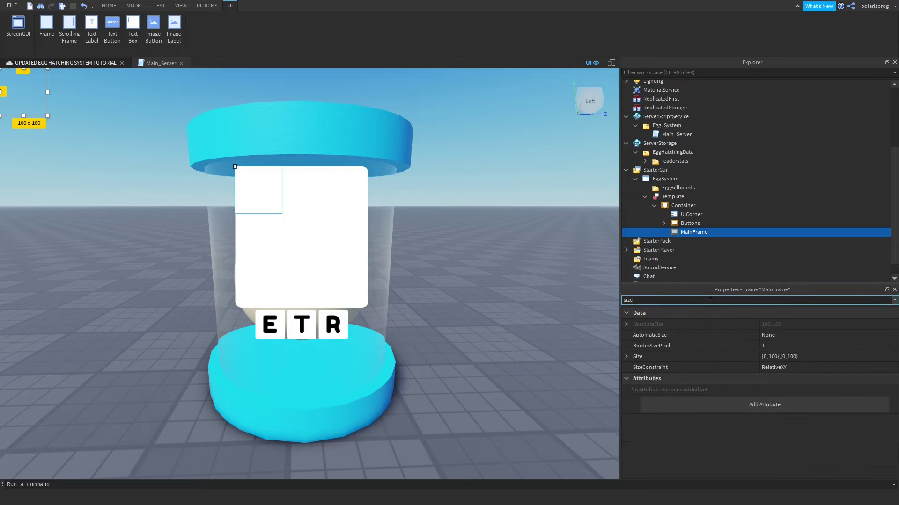
click(788, 357)
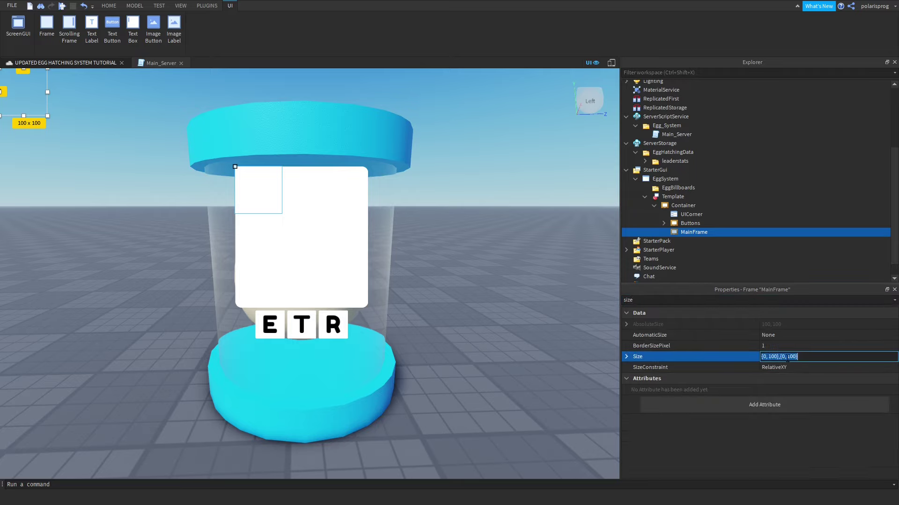
text(1)
text(9)
text(, 0},{0)
text(.9, 0)
key(Return)
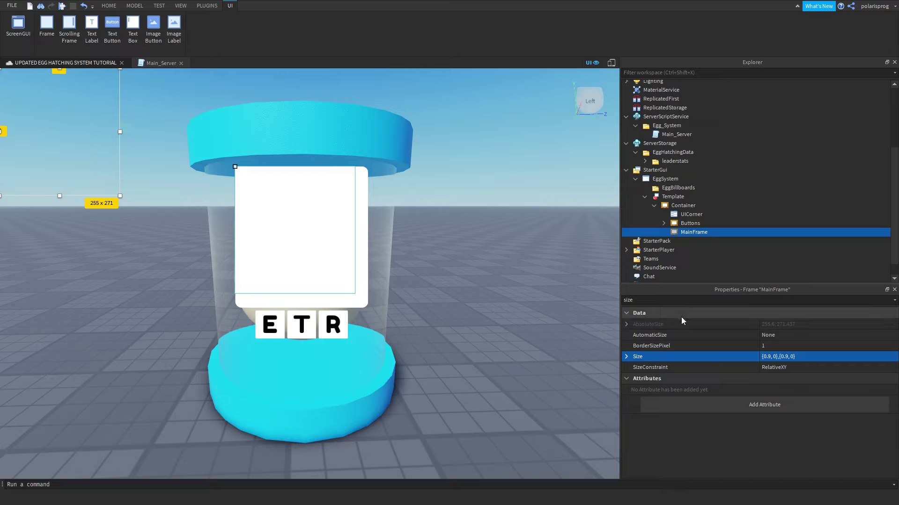
- Filter MainFrame's properties by "pos" and expand the X and Y components of its Position
click(685, 300)
key(BackSpace)
key(BackSpace)
key(BackSpace)
key(BackSpace)
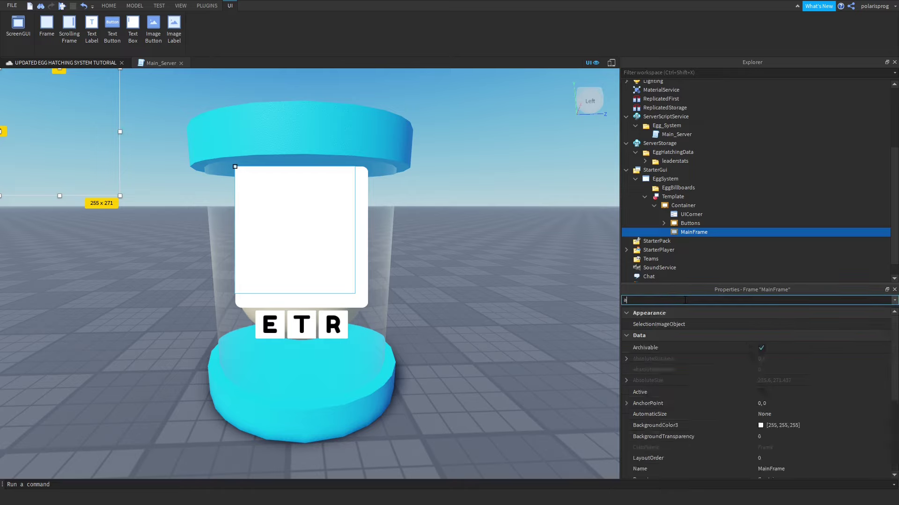
text(pos)
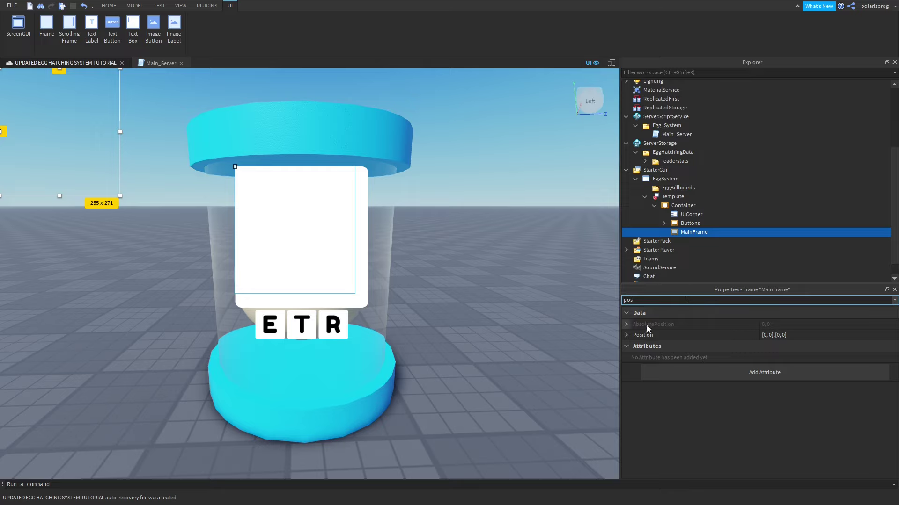
click(625, 335)
click(630, 357)
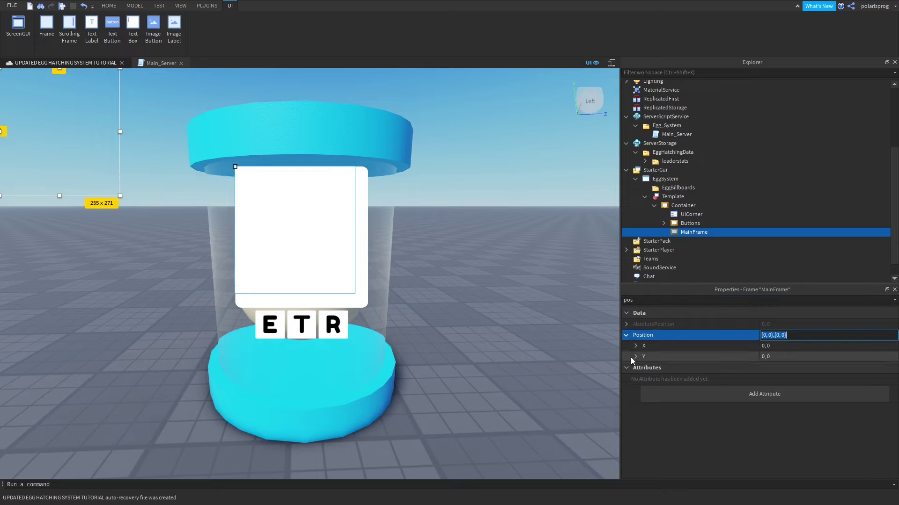
click(635, 356)
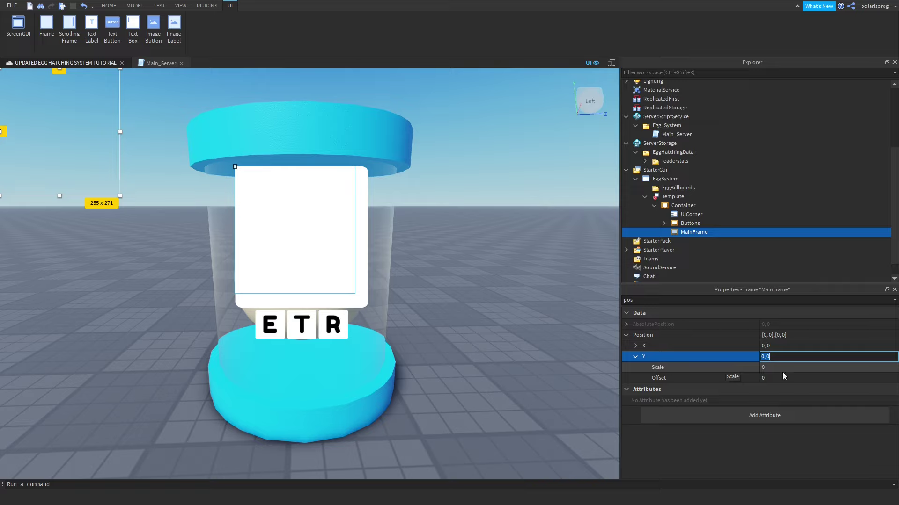
click(652, 346)
click(635, 346)
- Adjust the X scale of MainFrame's Position, trying 0.1 before settling on 0.05
click(835, 360)
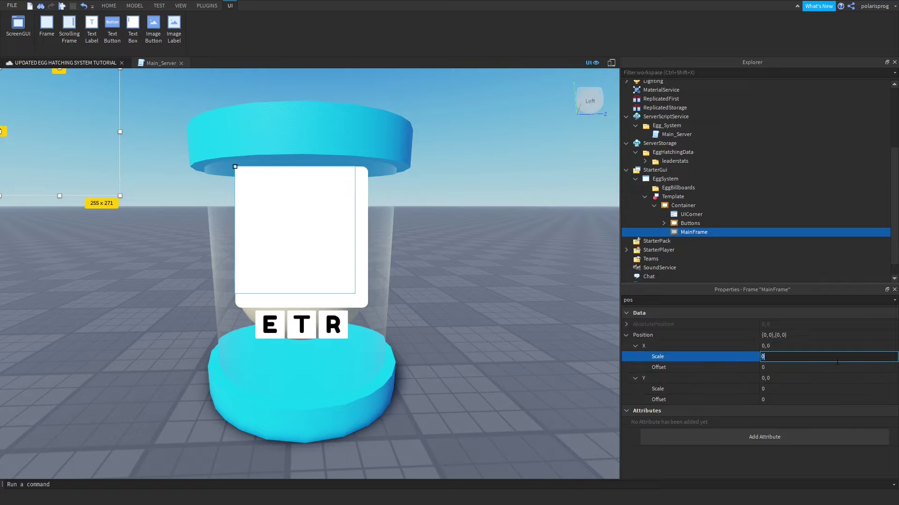
text(.1)
key(Return)
click(835, 361)
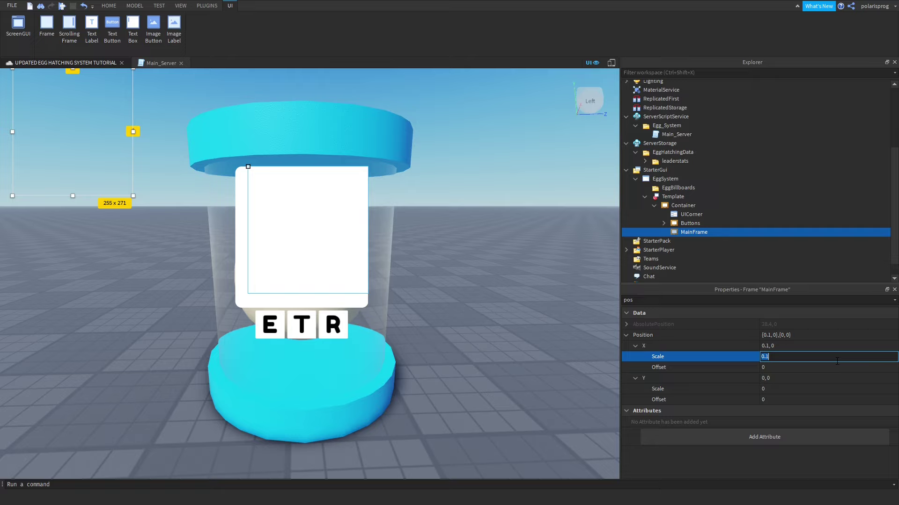
text(.05)
key(Return)
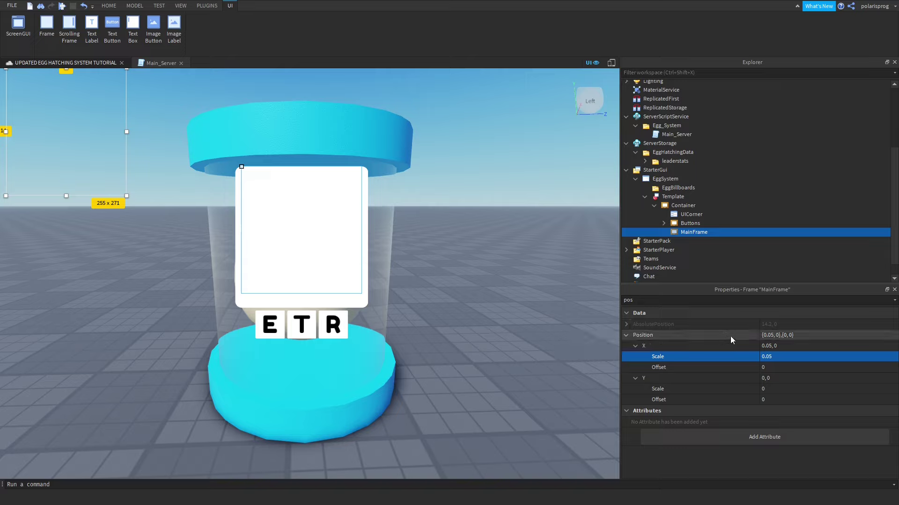
- Adjust the Y scale of MainFrame's Position, trying 0.01 before settling on 0.05
click(768, 389)
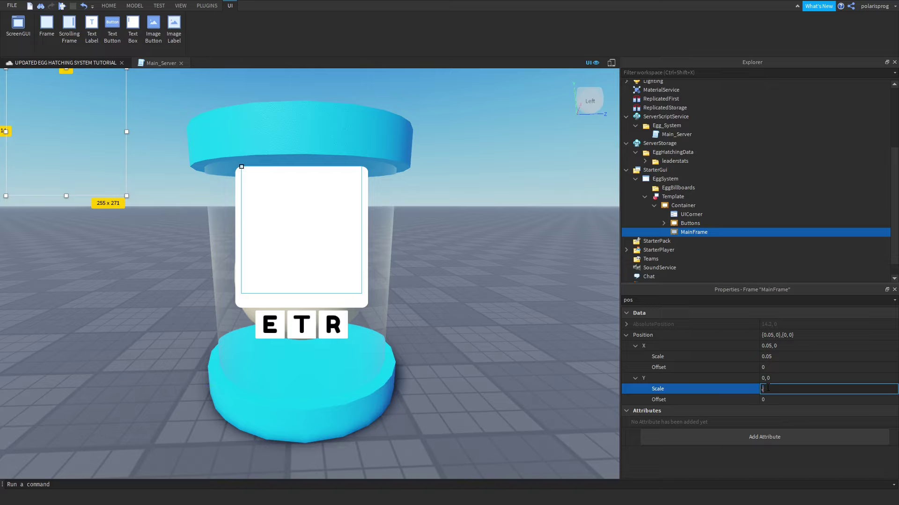
text(.01)
key(Return)
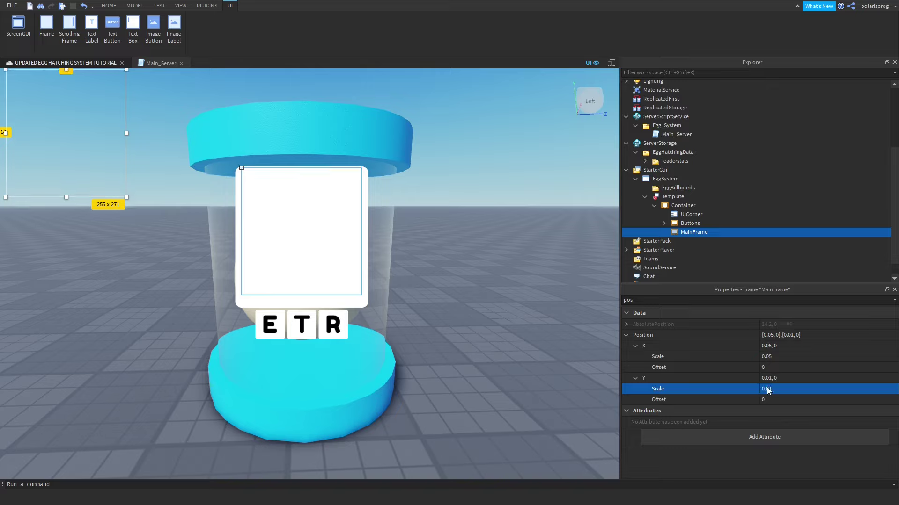
click(767, 389)
text(.05)
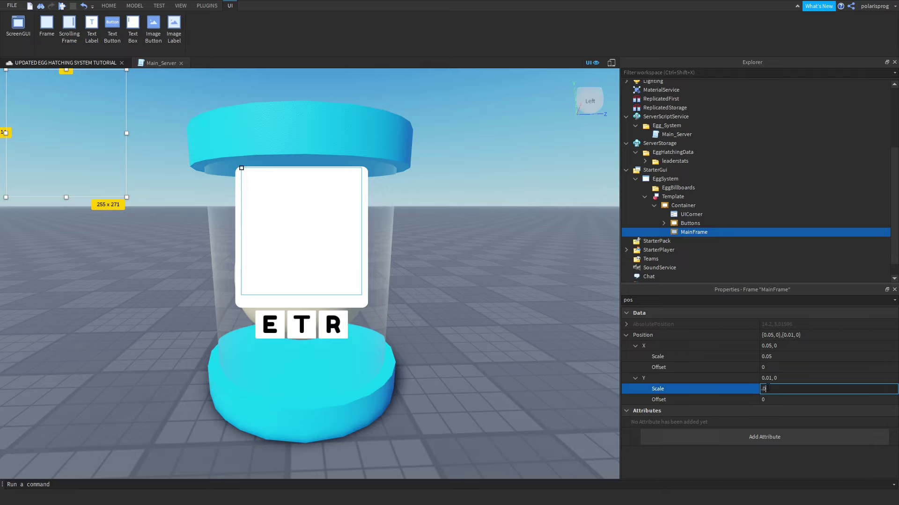
key(Return)
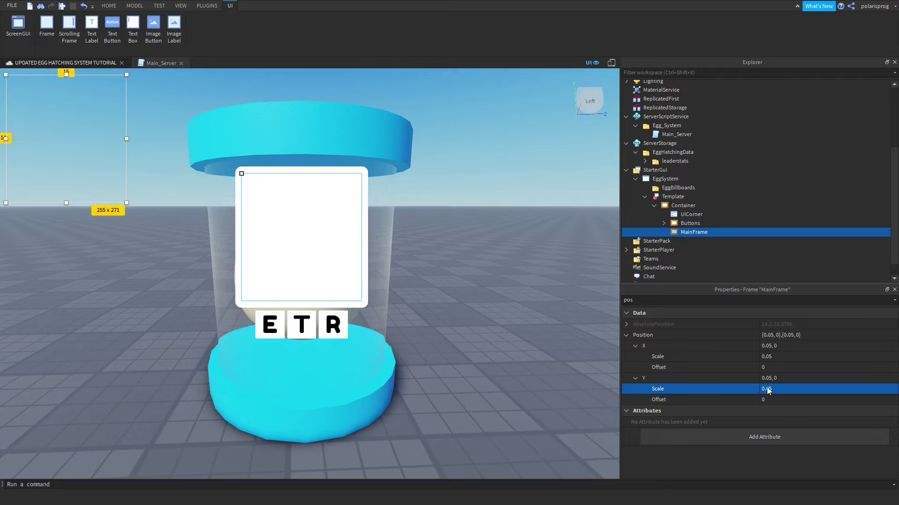
- Insert a new Frame inside MainFrame
click(714, 233)
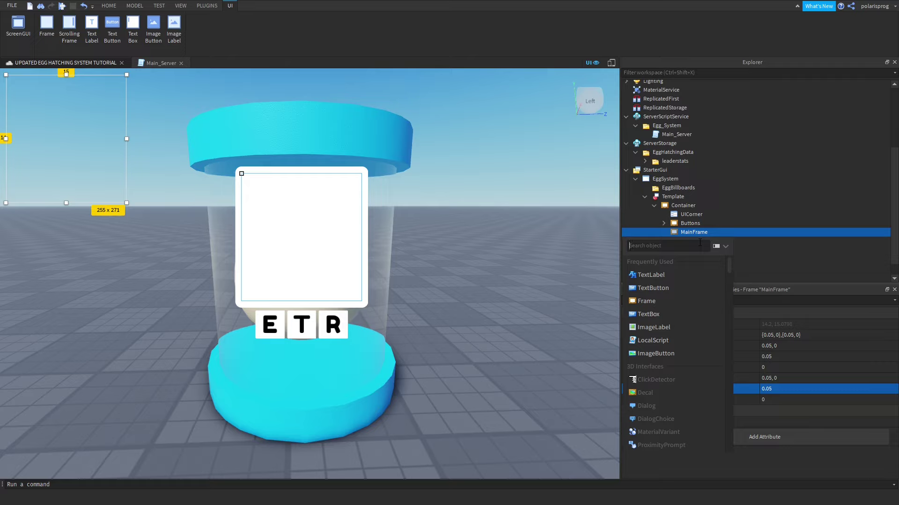
text(fra)
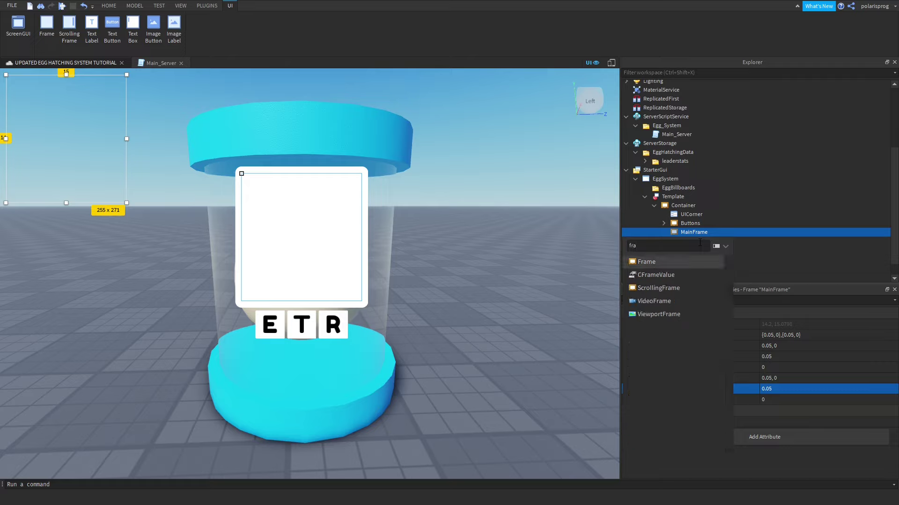
key(Return)
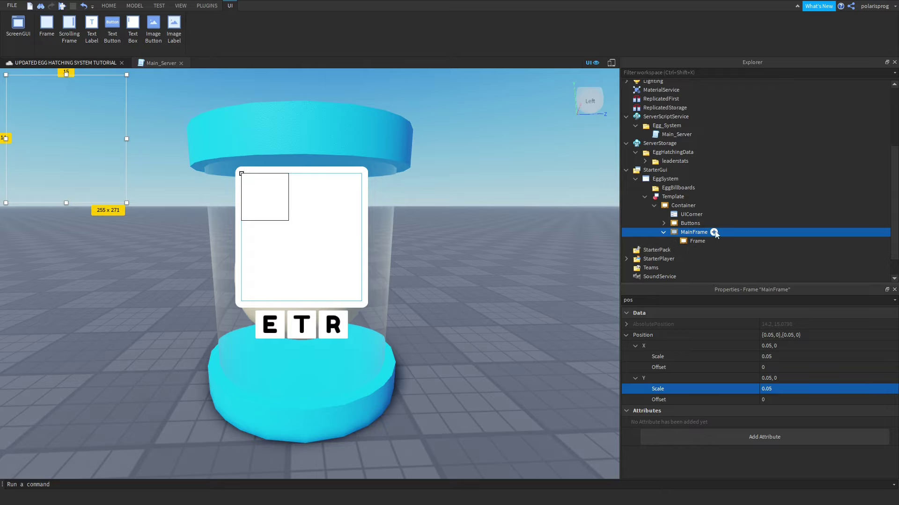
- Insert a UIGridLayout inside MainFrame
click(713, 232)
text(uigr)
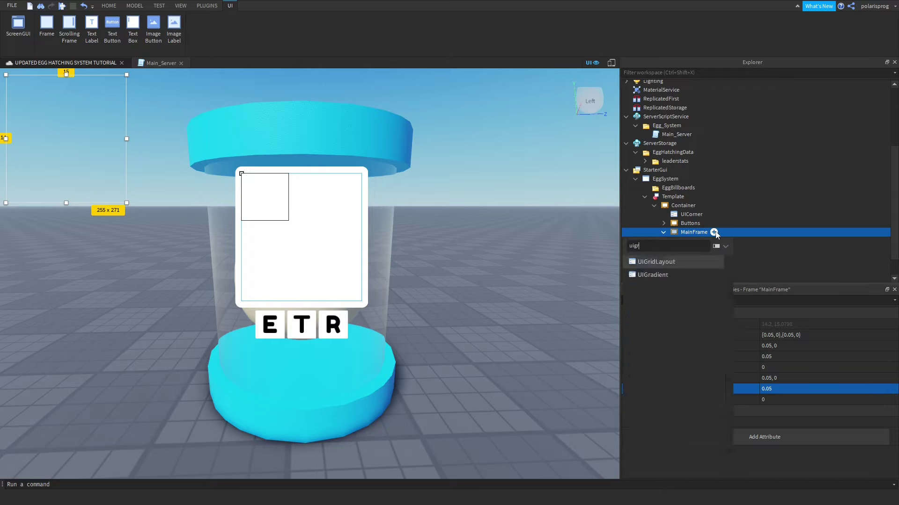
key(Return)
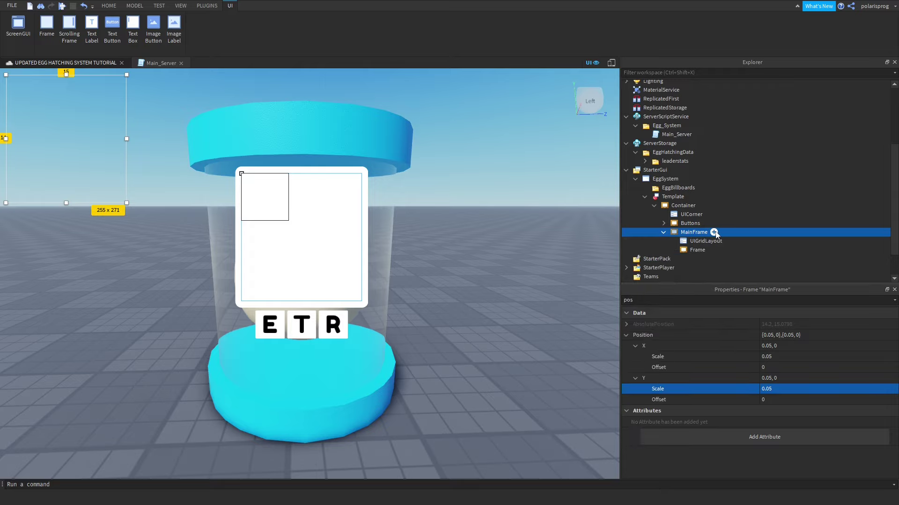
- Rename the new Frame inside MainFrame as Template
click(695, 250)
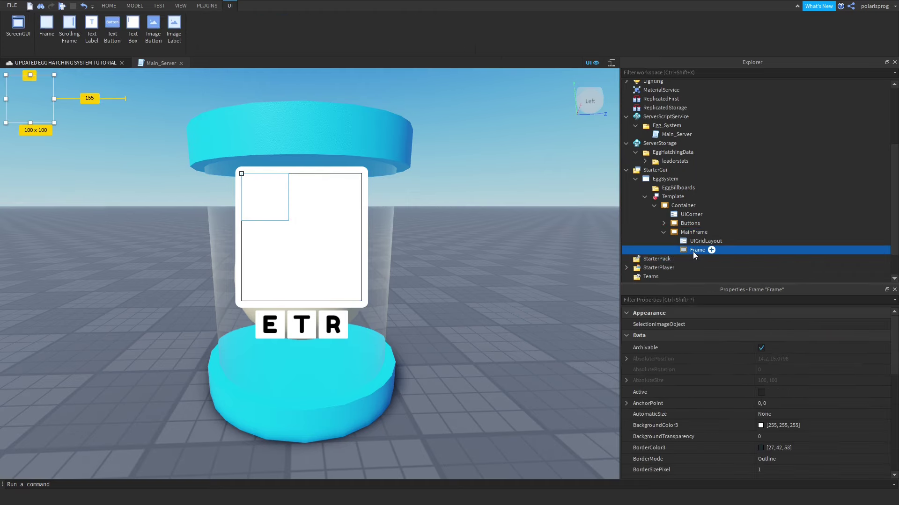
double_click(695, 250)
text(Template)
key(Return)
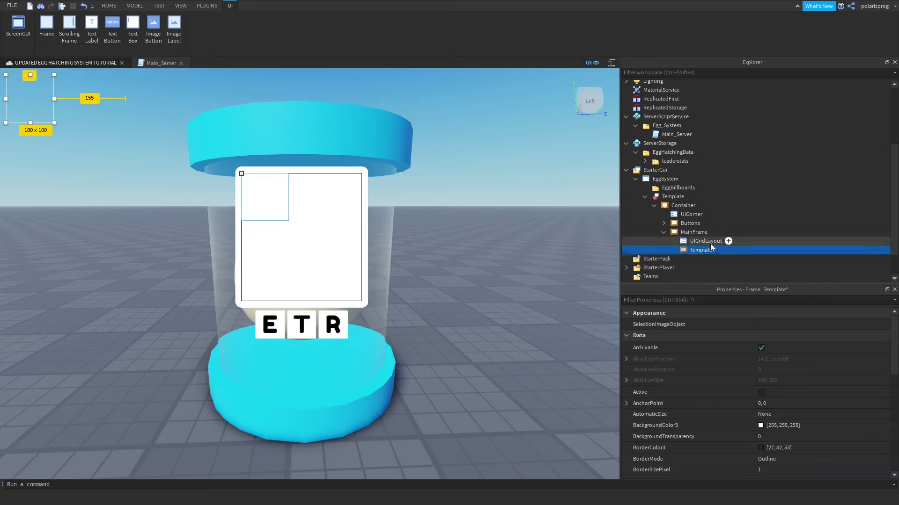
- Set MainFrame's BorderSizePixel to 0, filtering its properties by "bo"
click(709, 242)
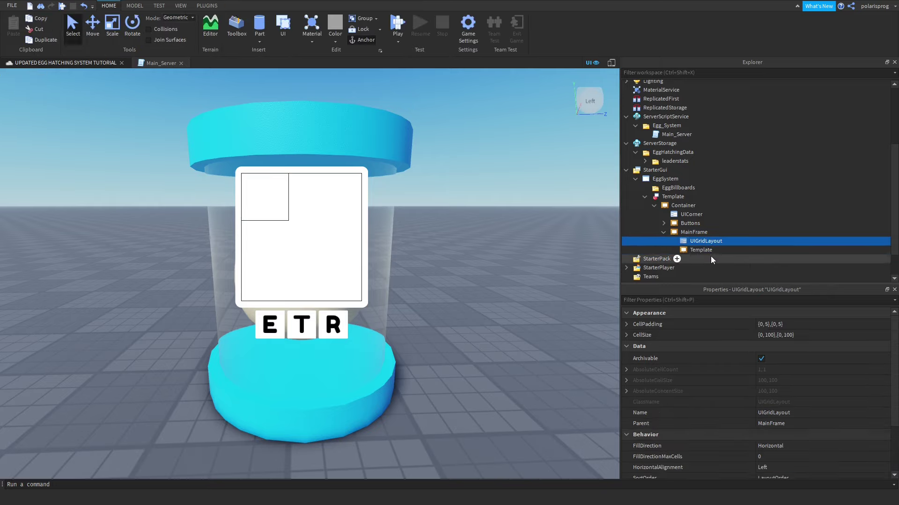
click(689, 233)
click(724, 300)
text(bo)
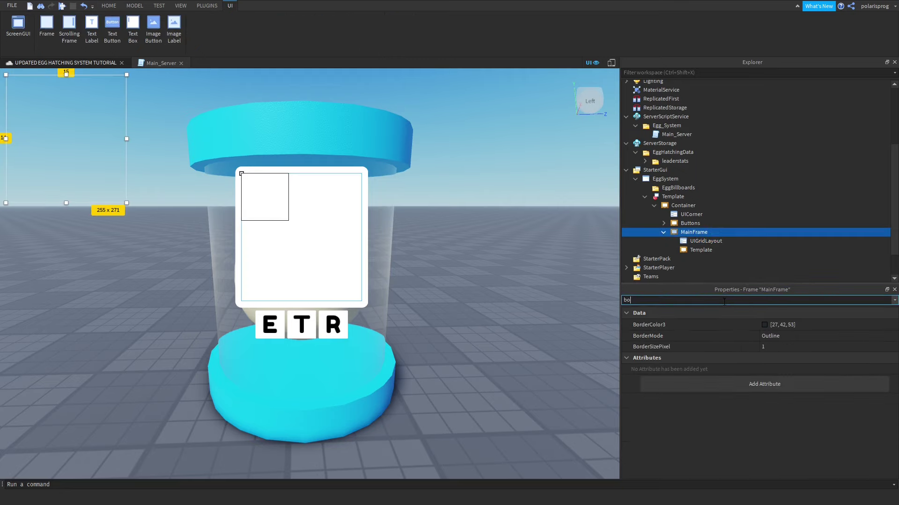
click(801, 347)
text(0)
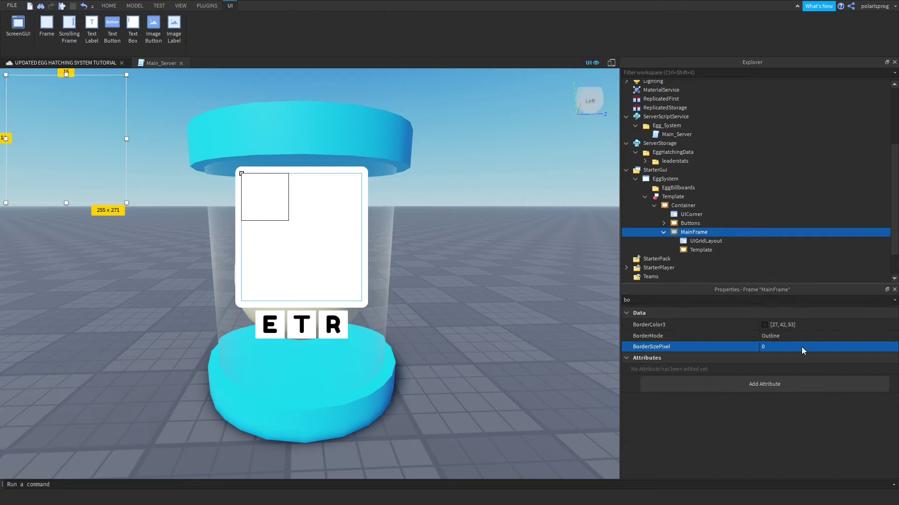
- Change the BackgroundColor3 of the Template frame inside MainFrame to light grey (217, 217, 217)
click(678, 250)
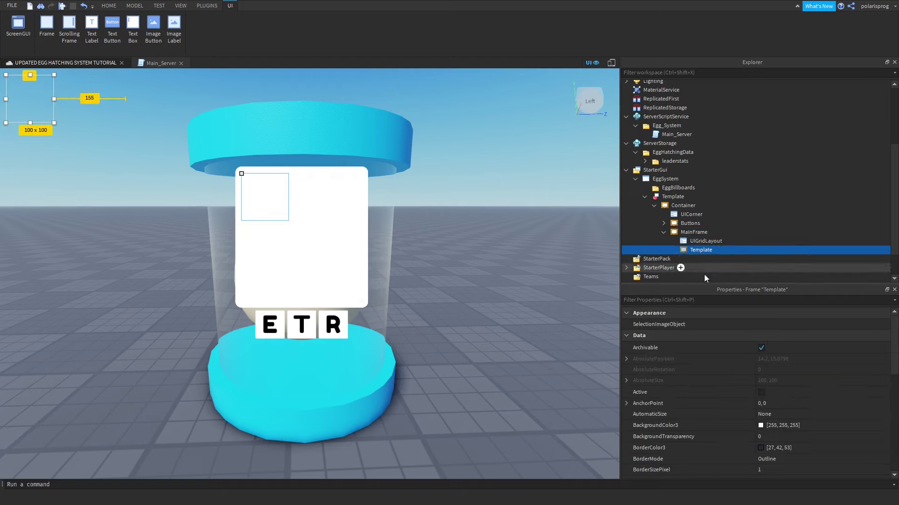
click(707, 299)
text(ba)
click(768, 327)
click(764, 326)
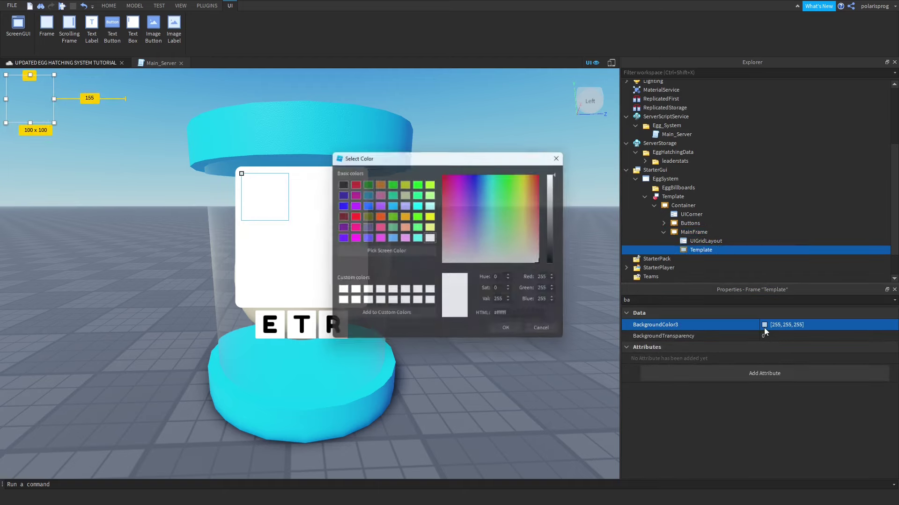
drag(562, 196, 562, 186)
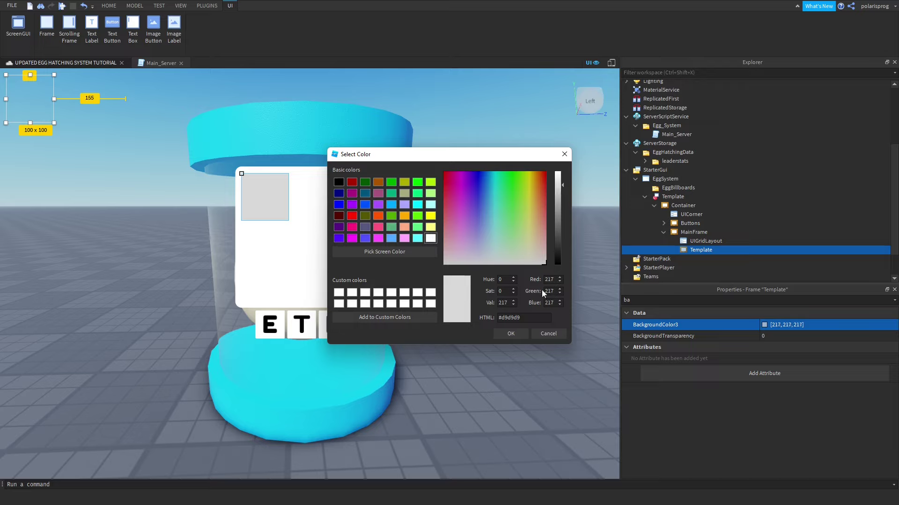
click(517, 331)
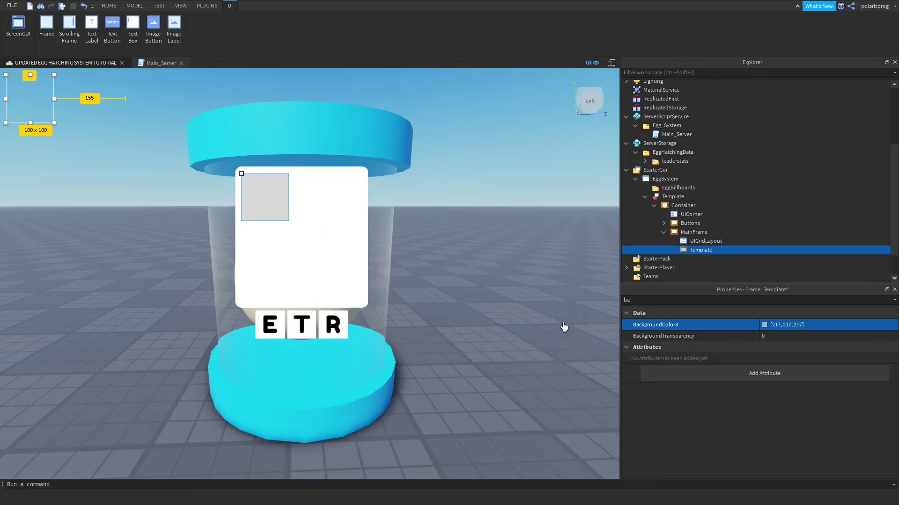
- Add a UICorner to the grey Template frame and set its CornerRadius to 0.1, 0
click(662, 302)
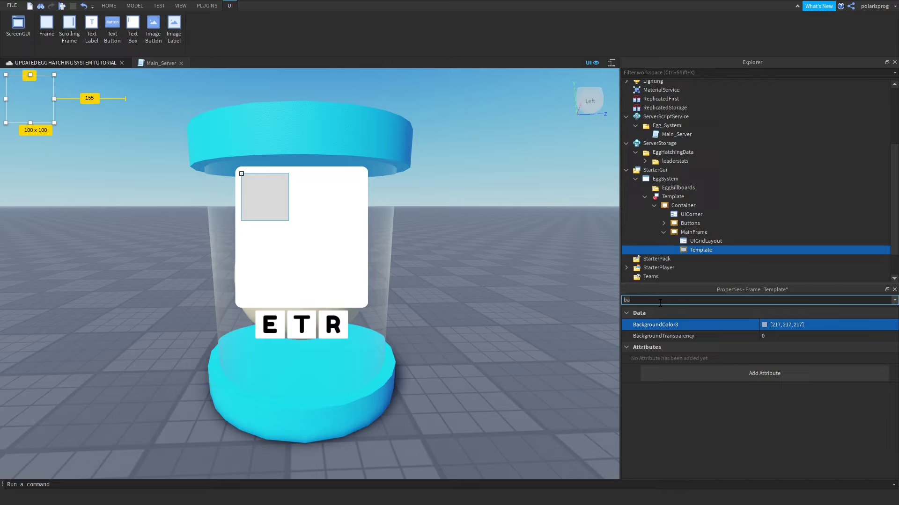
click(718, 251)
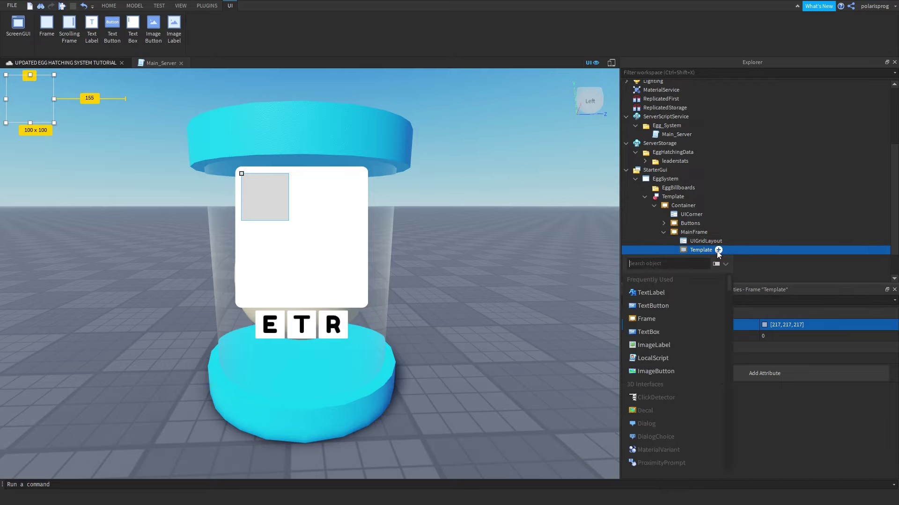
text(u)
key(Return)
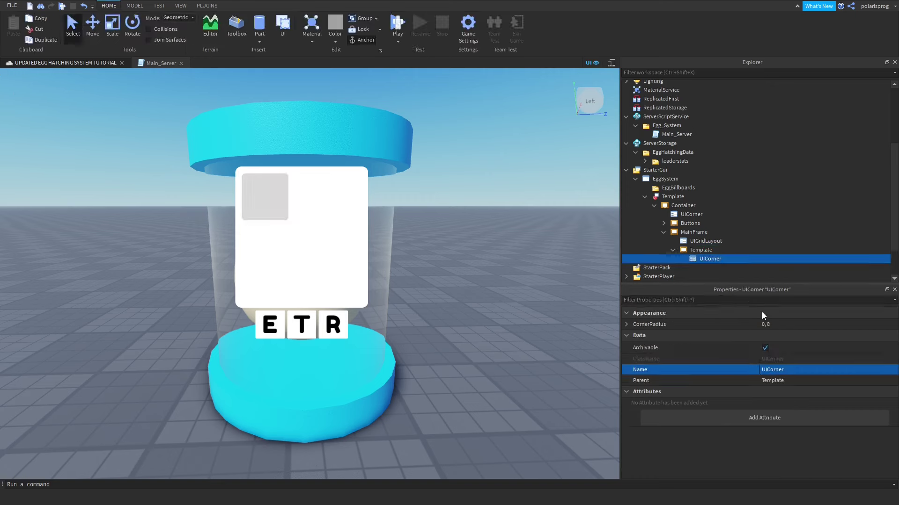
click(782, 325)
text(.1)
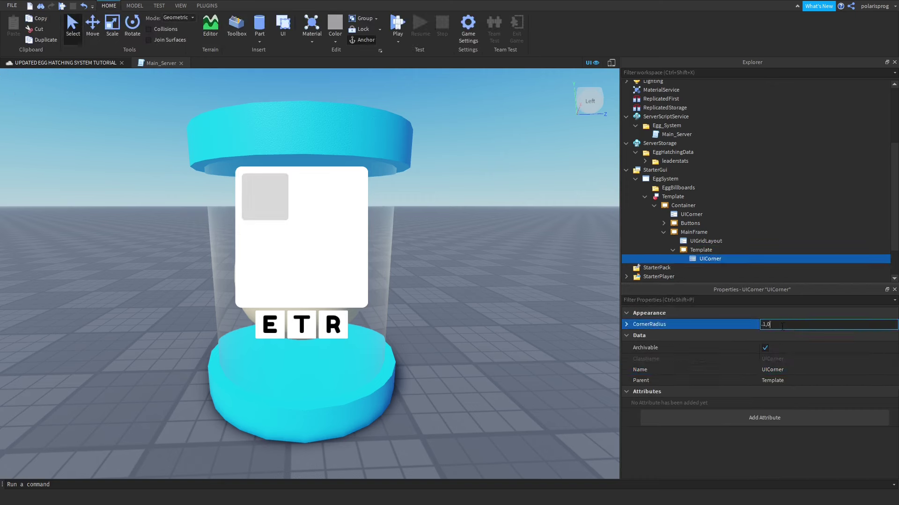
key(Return)
- Set both the X and Y offsets of the UIGridLayout's CellSize to 0
click(686, 250)
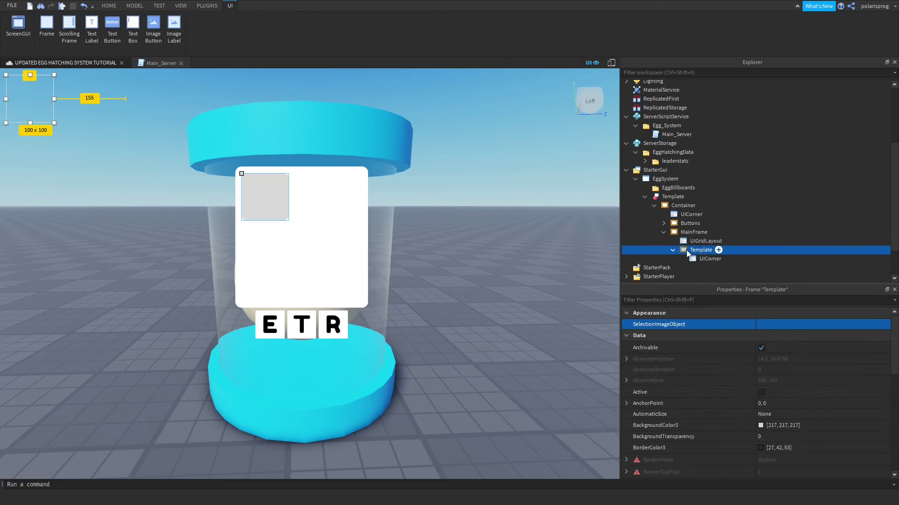
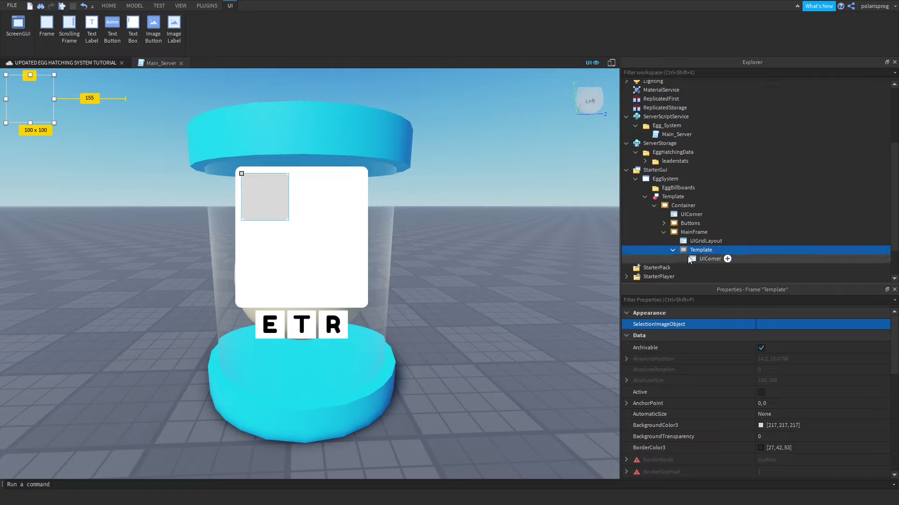
click(704, 241)
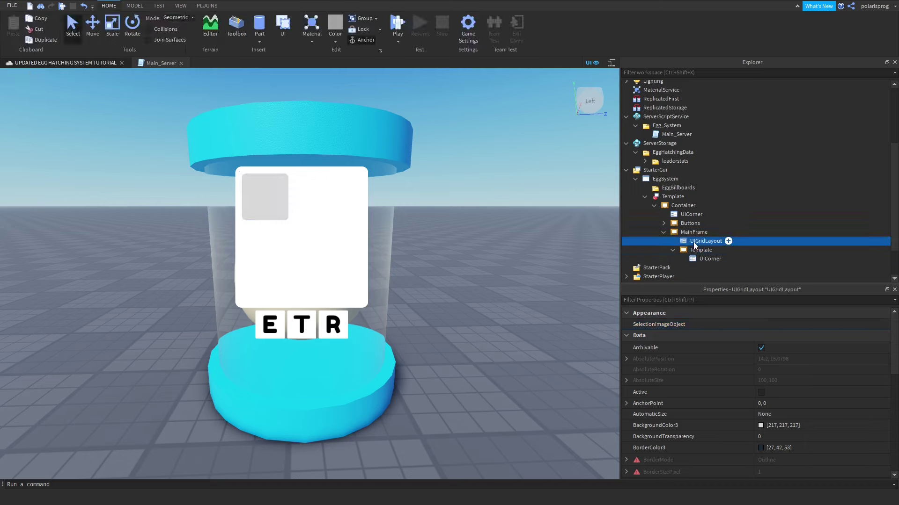
click(644, 333)
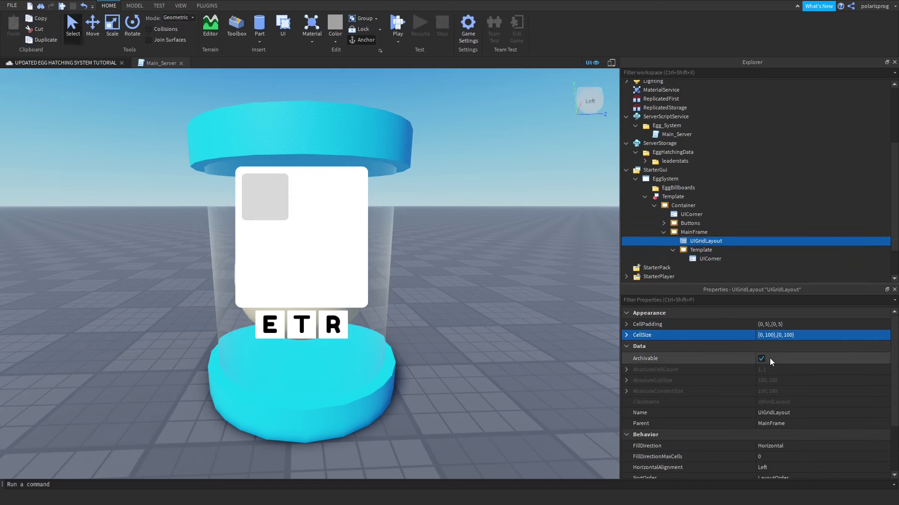
click(626, 335)
click(636, 346)
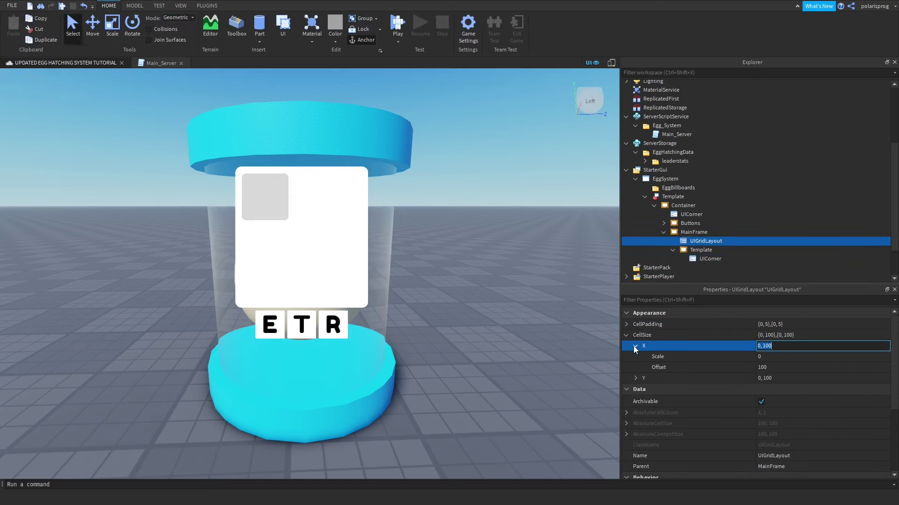
click(636, 378)
click(779, 358)
click(779, 367)
text(0)
key(Return)
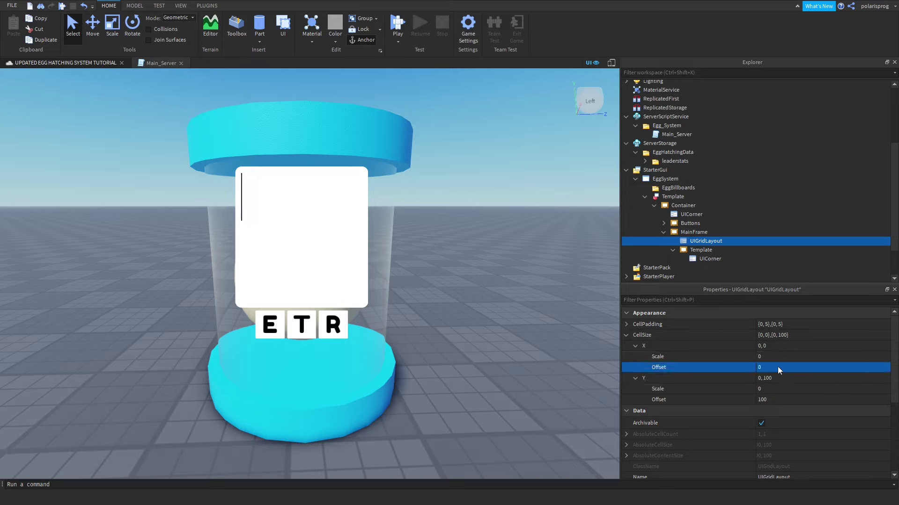
click(783, 400)
text(0)
key(Return)
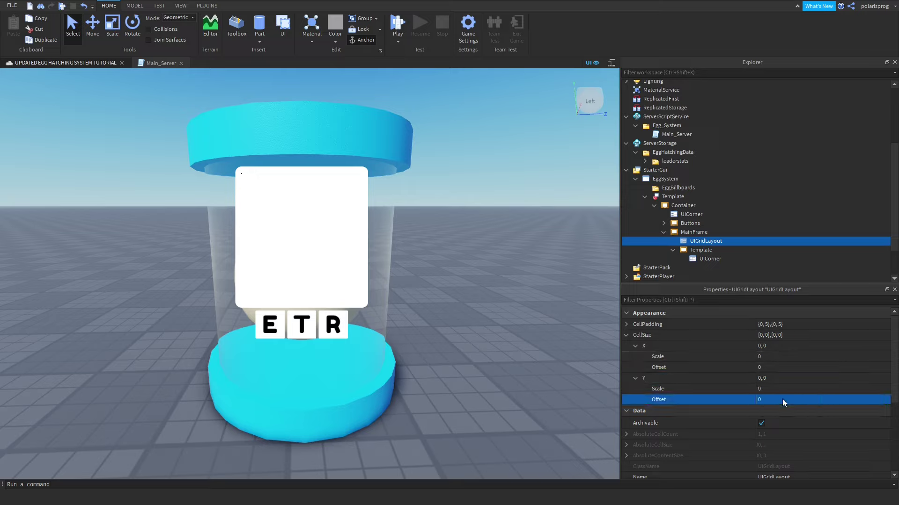
- Adjust the X scale of the UIGridLayout's CellSize, trying 0.1, 0.3 and 0.22 before settling on 0.28
click(781, 356)
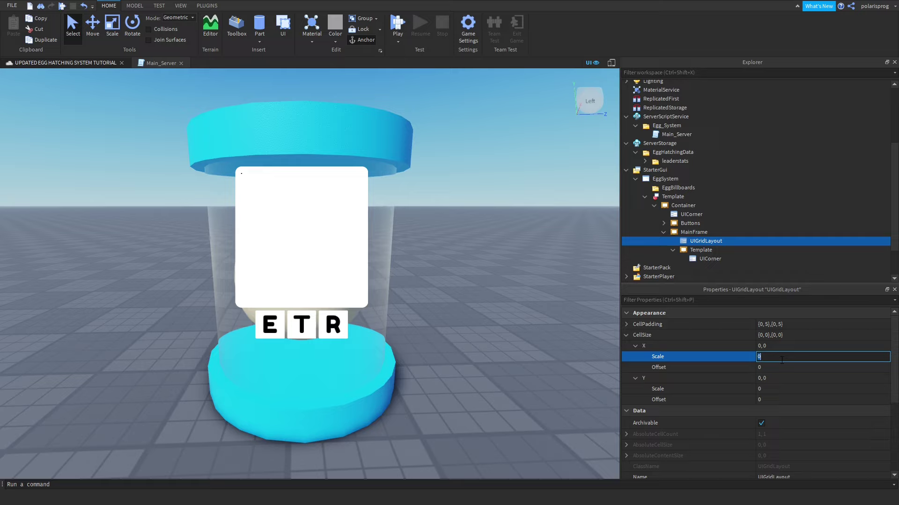
text(.1)
key(Return)
text(0.3)
key(Return)
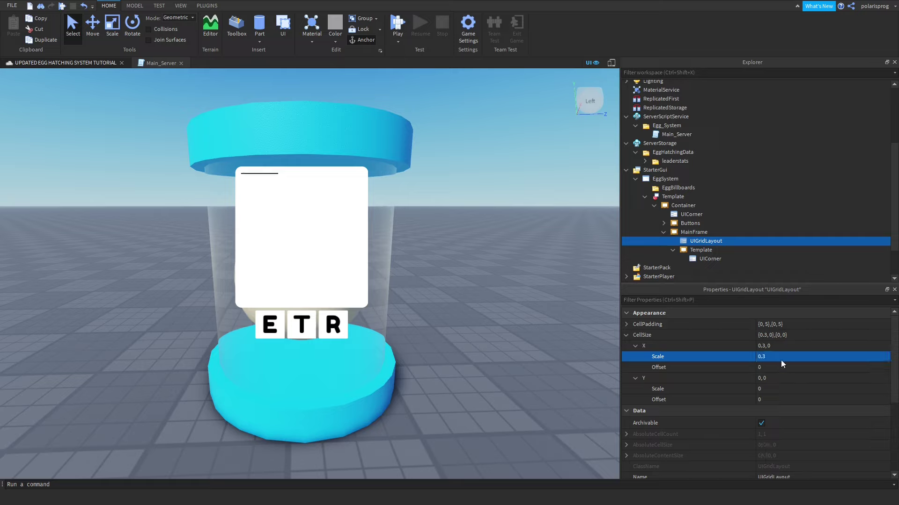
click(780, 361)
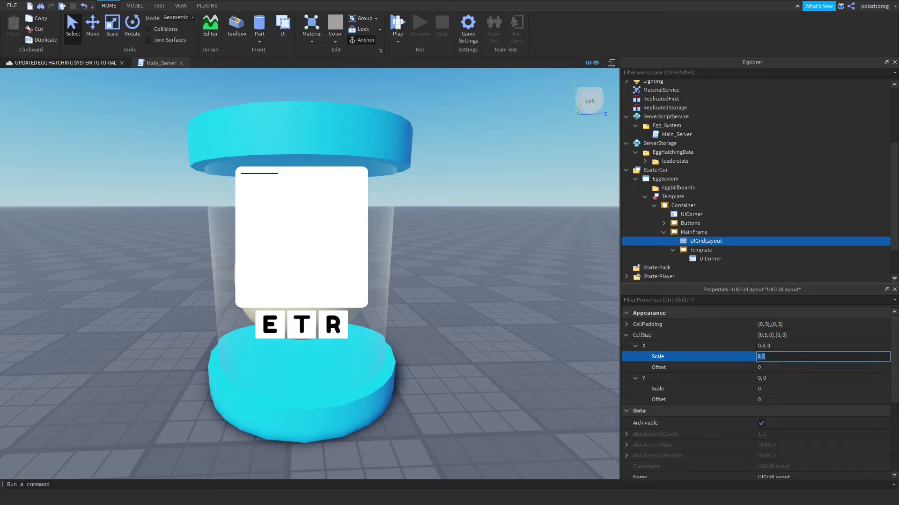
text(0.22)
key(Return)
click(781, 362)
key(BackSpace)
text(0.28)
key(Return)
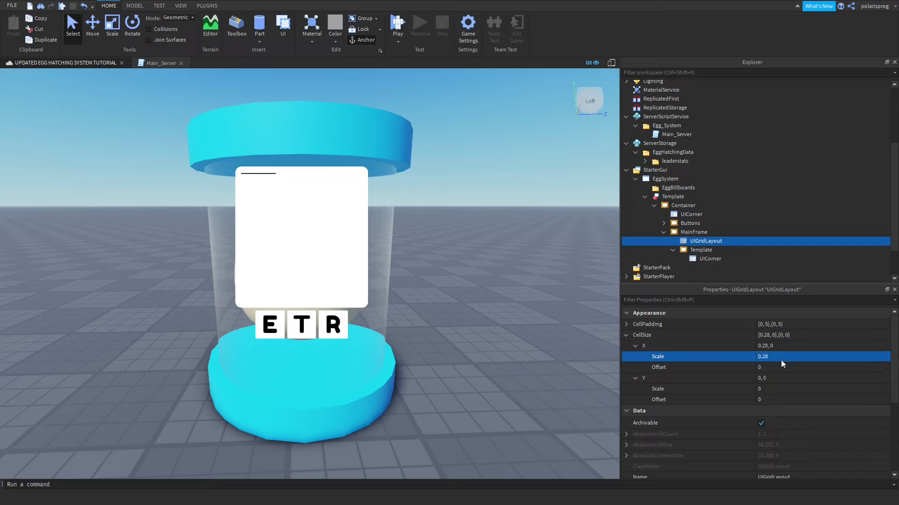
- Try 1 and 0.2 as the Y scale of the UIGridLayout's CellSize
click(775, 390)
text(1)
key(Return)
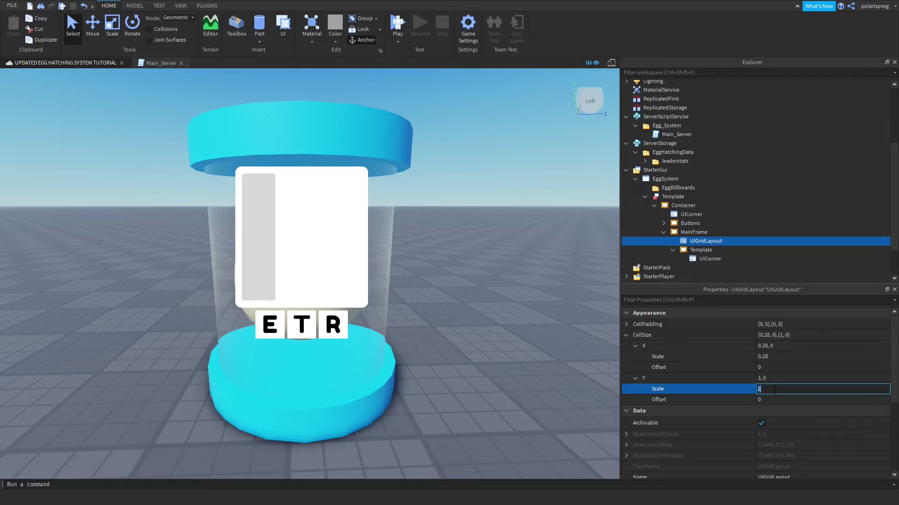
key(BackSpace)
text(.)
key(Return)
click(774, 389)
text(0.2)
key(Return)
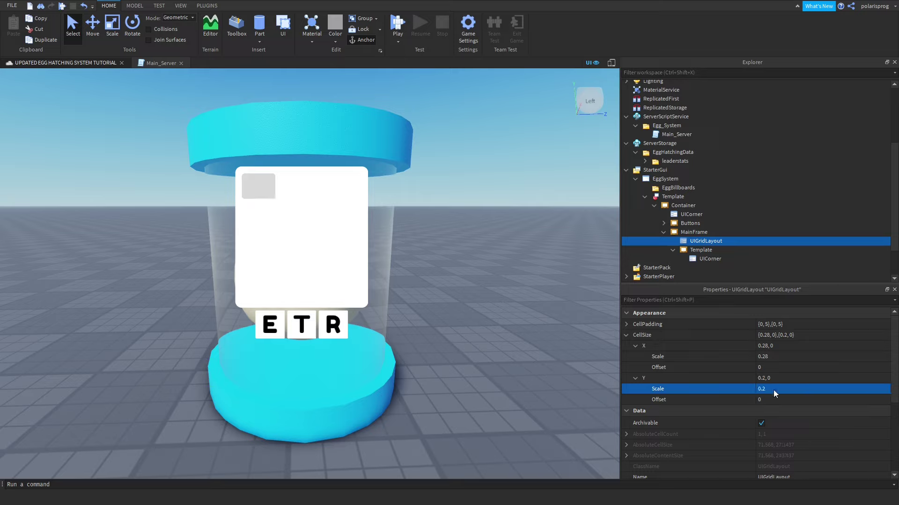
- Refine the Y scale of the UIGridLayout's CellSize, trying 0.3, 0.28 and 0.25 before settling on 0.26
click(775, 392)
text(0.3)
key(Return)
click(775, 390)
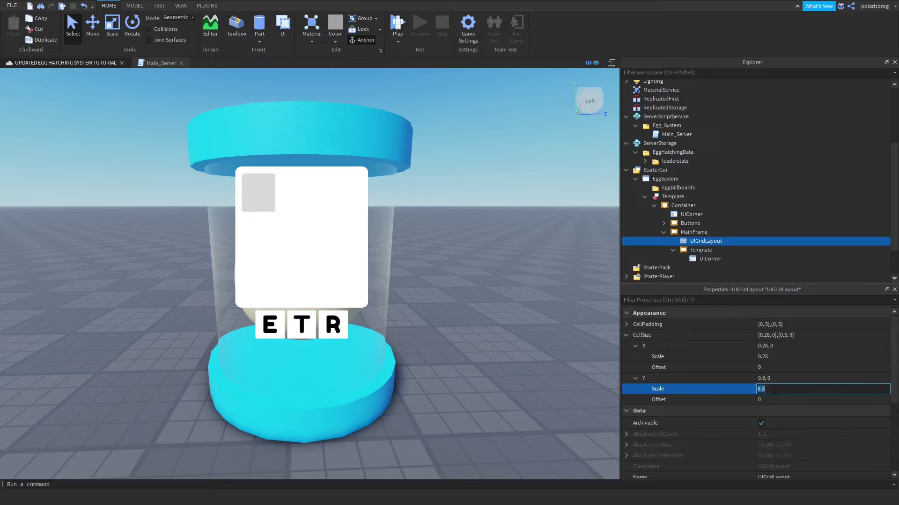
text(0.28)
key(Return)
click(774, 390)
text(0.25)
key(Return)
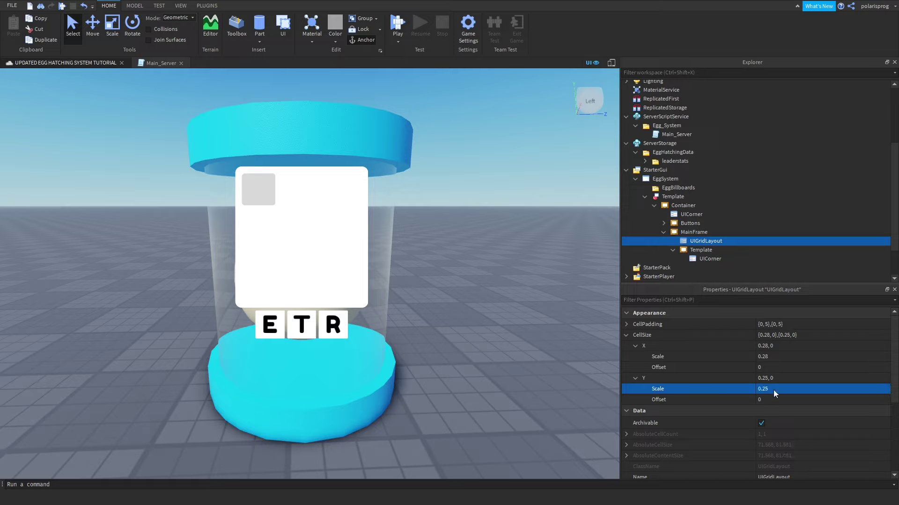
click(774, 392)
text(0.26)
key(Return)
- Duplicate the grey Template frame eight times to make a three-by-three grid of cells
click(700, 250)
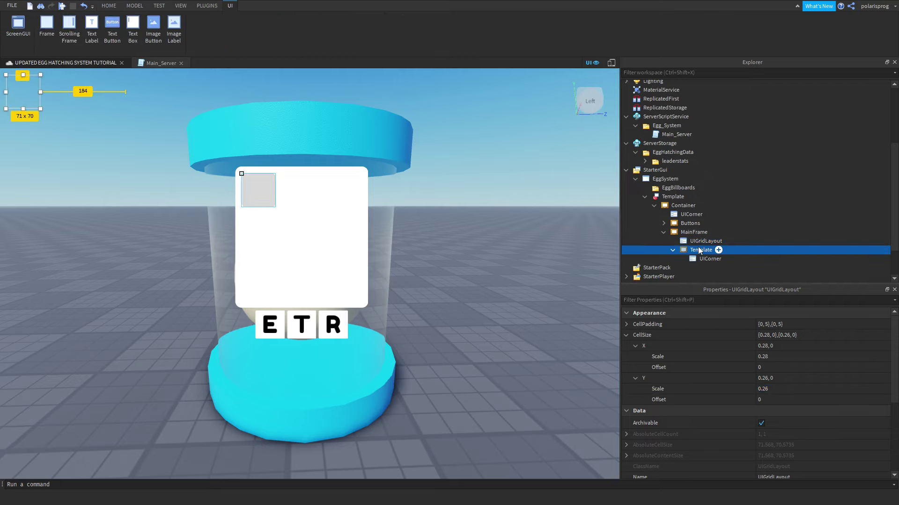
key(ctrl+d)
key(ctrl+d)
key(ctrl+d)
key(ctrl+d)
key(ctrl+d)
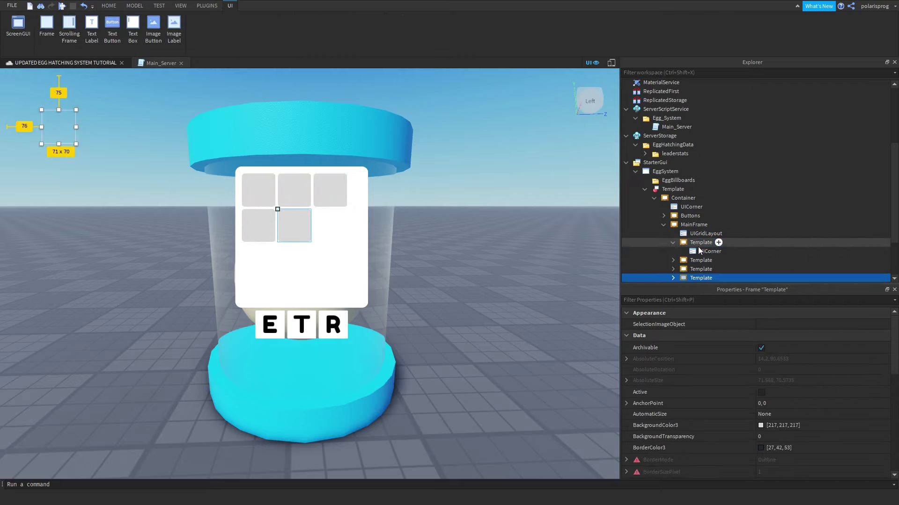
key(ctrl+d)
key(ctrl+d)
key(ctrl+d)
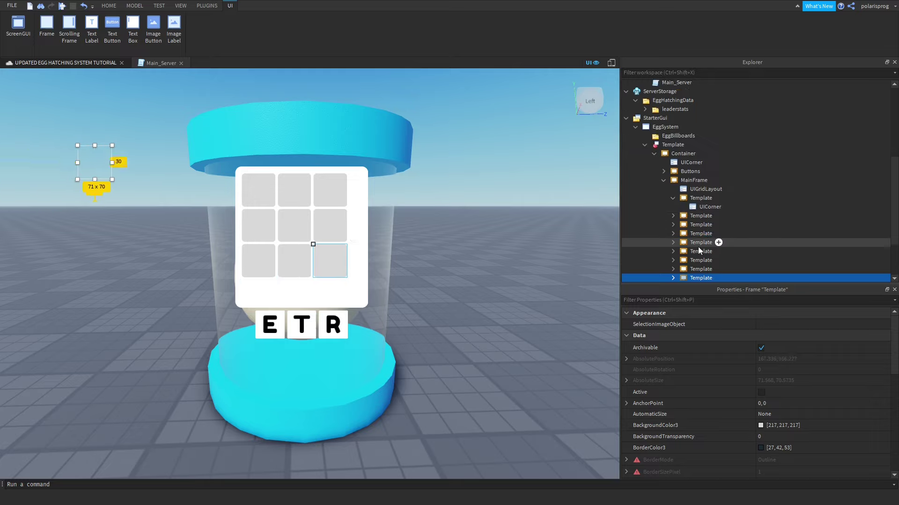
- Set both the HorizontalAlignment and VerticalAlignment of MainFrame's UIGridLayout to Center
click(696, 189)
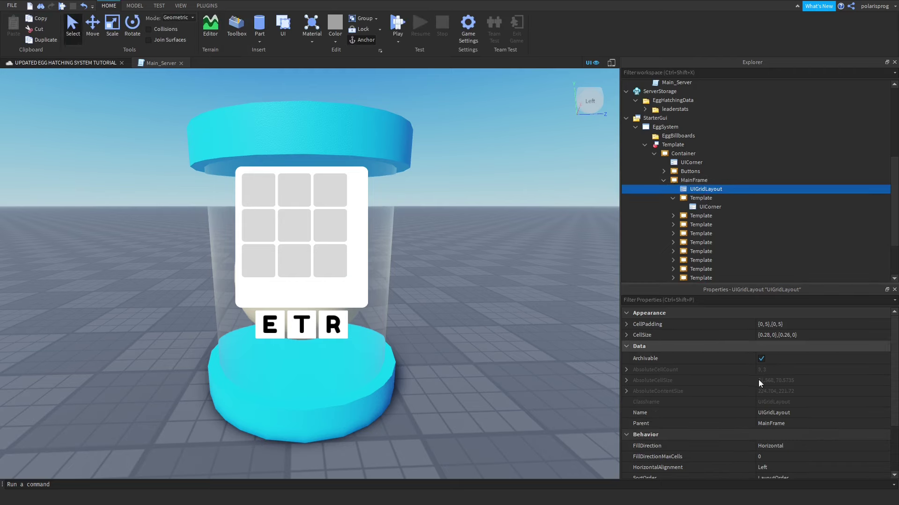
scroll(758, 380, down, 3)
click(790, 400)
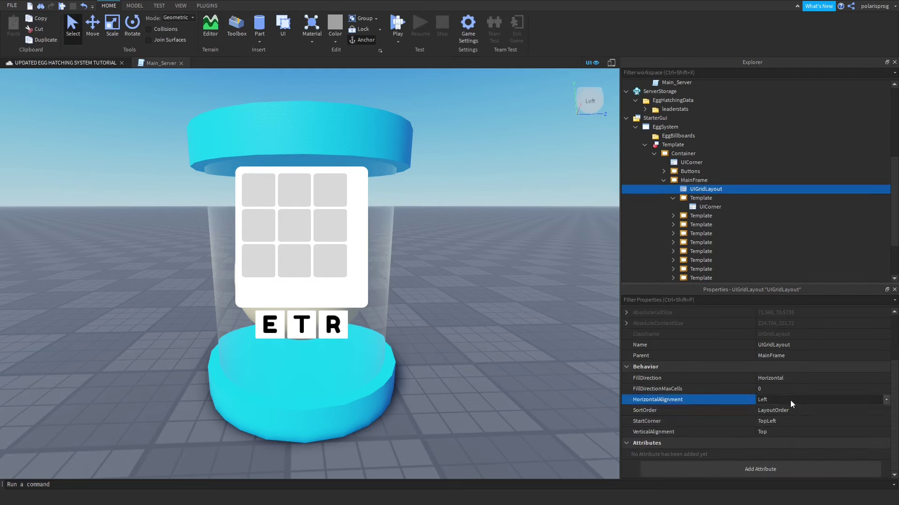
scroll(790, 400, down, 1)
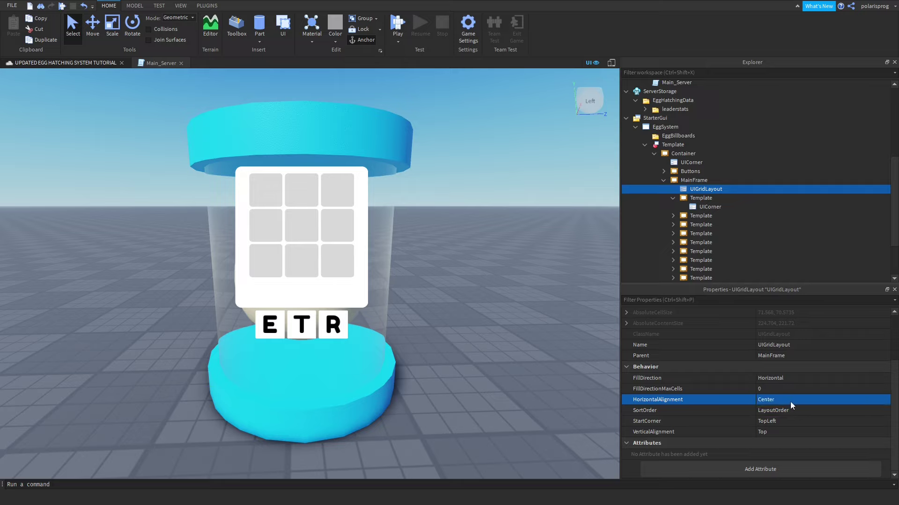
click(794, 430)
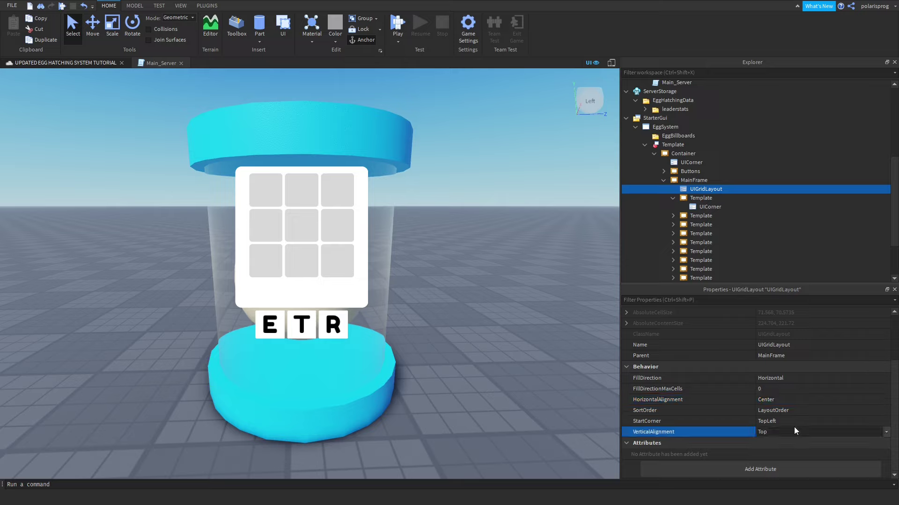
click(794, 427)
click(787, 425)
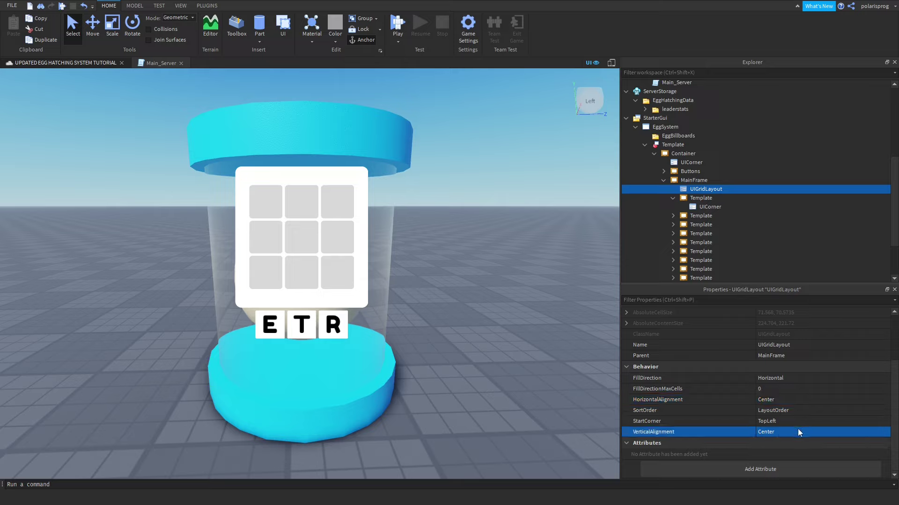
click(797, 429)
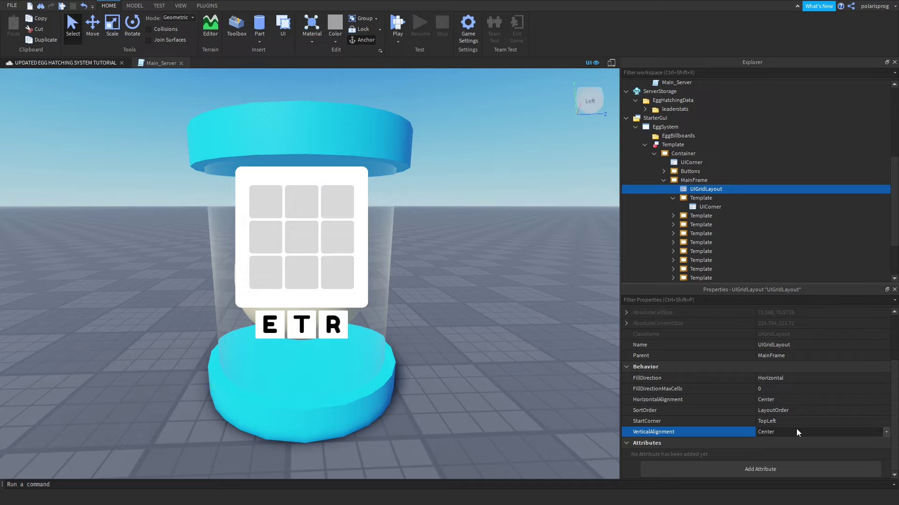
scroll(796, 432, up, 1)
scroll(796, 428, down, 1)
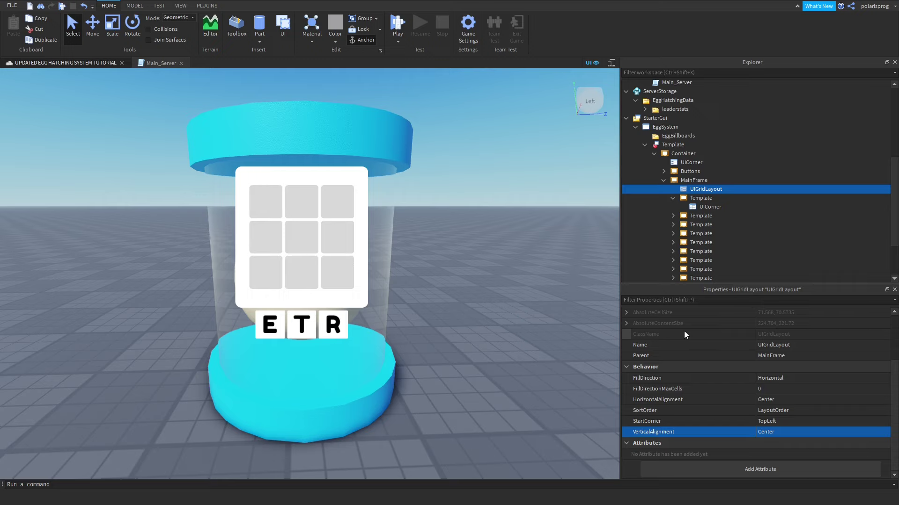
- Narrow the MainFrame slightly to about 253 px wide, keeping its height
click(694, 180)
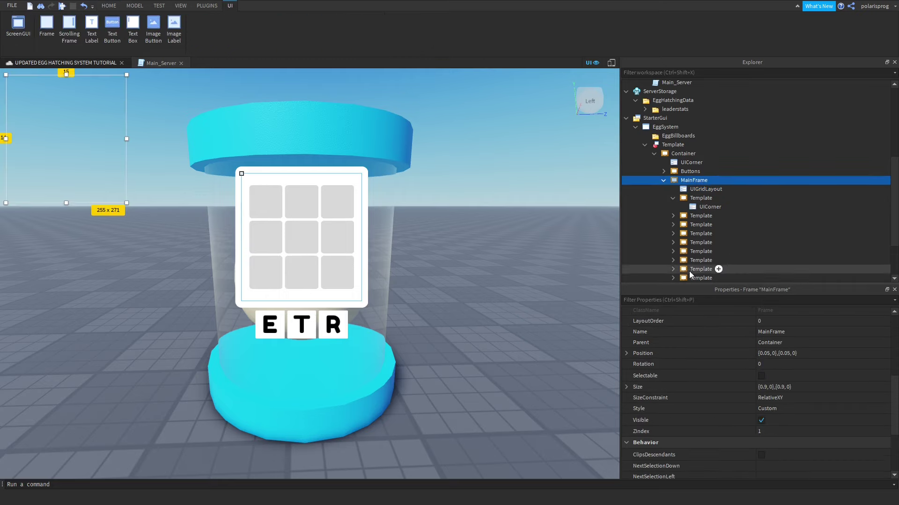
drag(126, 138, 125, 139)
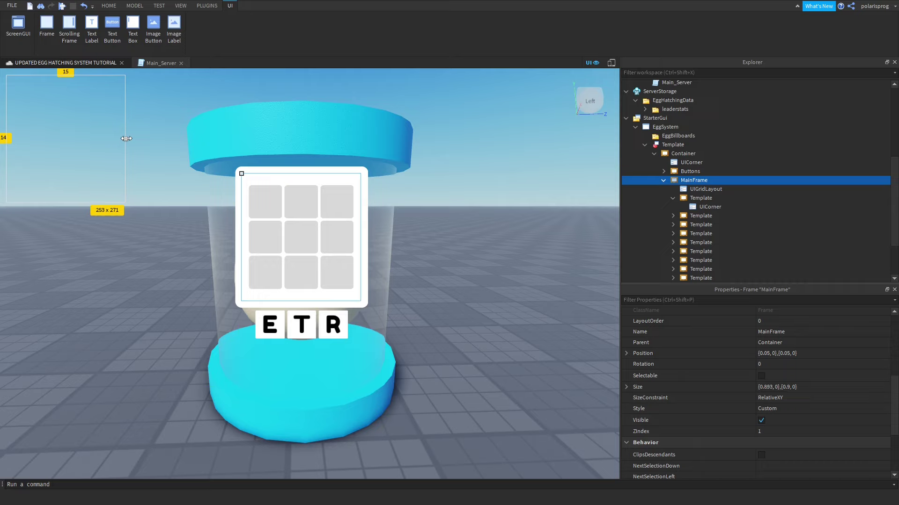
click(122, 294)
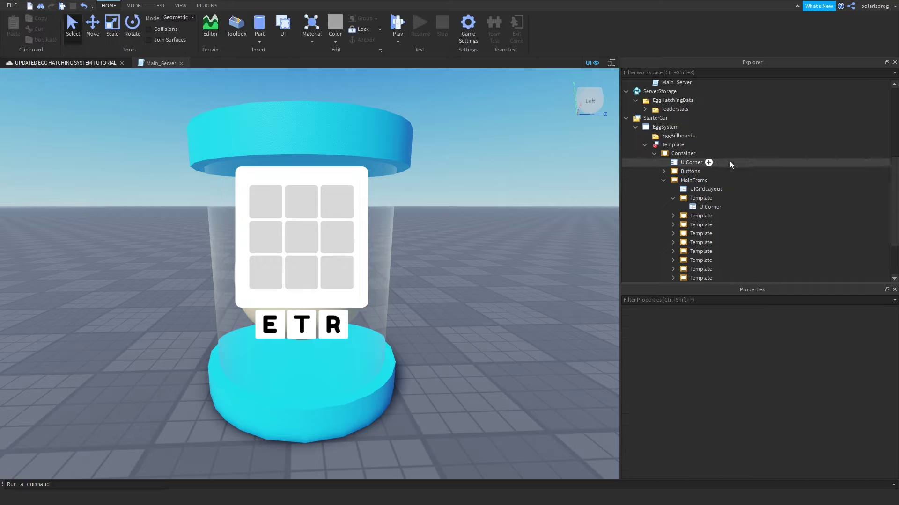
- Set the X and Y offsets of the UIGridLayout's CellPadding to 0
click(673, 198)
click(698, 189)
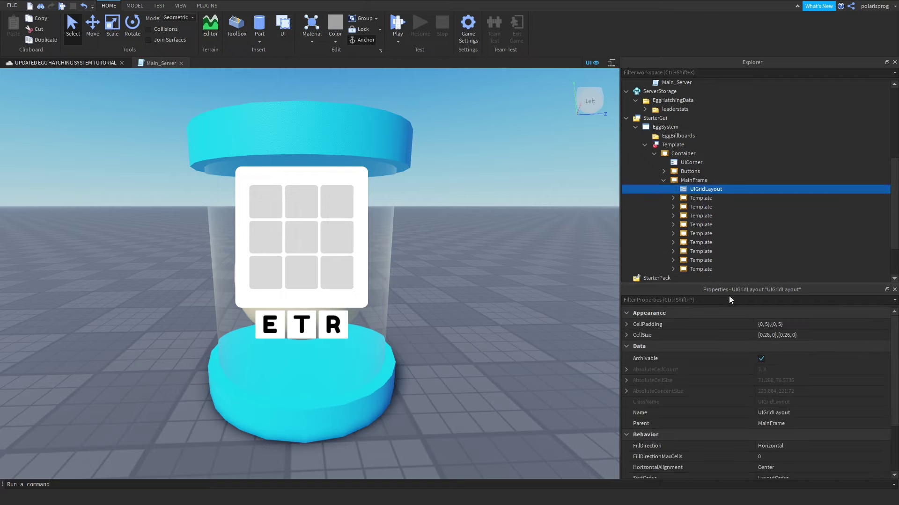
click(626, 325)
click(634, 335)
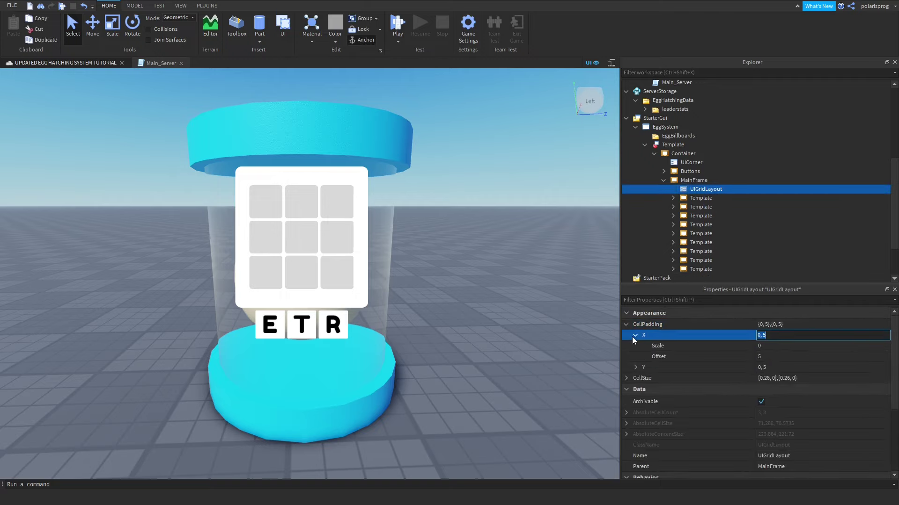
click(635, 367)
click(796, 356)
text(0)
key(Return)
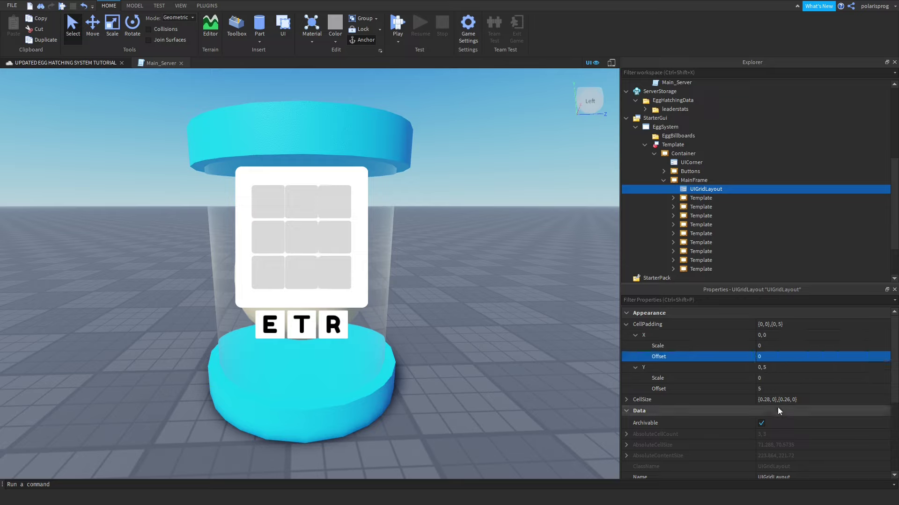
click(792, 389)
text(0)
key(Return)
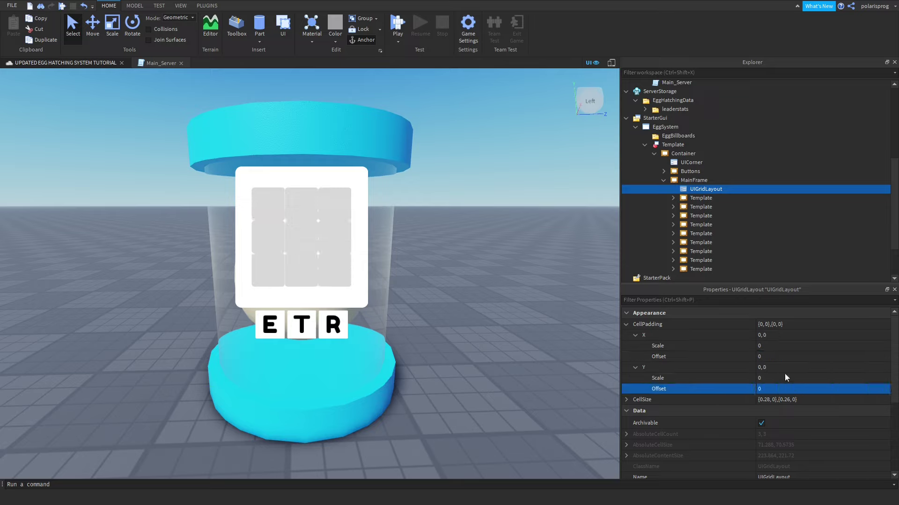
- Adjust the X scale of the UIGridLayout's CellPadding, trying 0.1 and 0.01 before settling on 0.02
click(761, 346)
text(0.1)
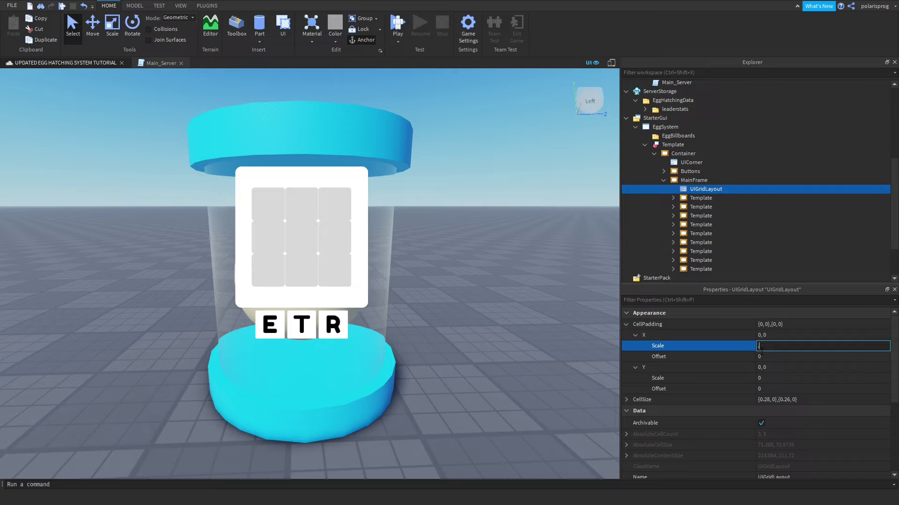
key(Return)
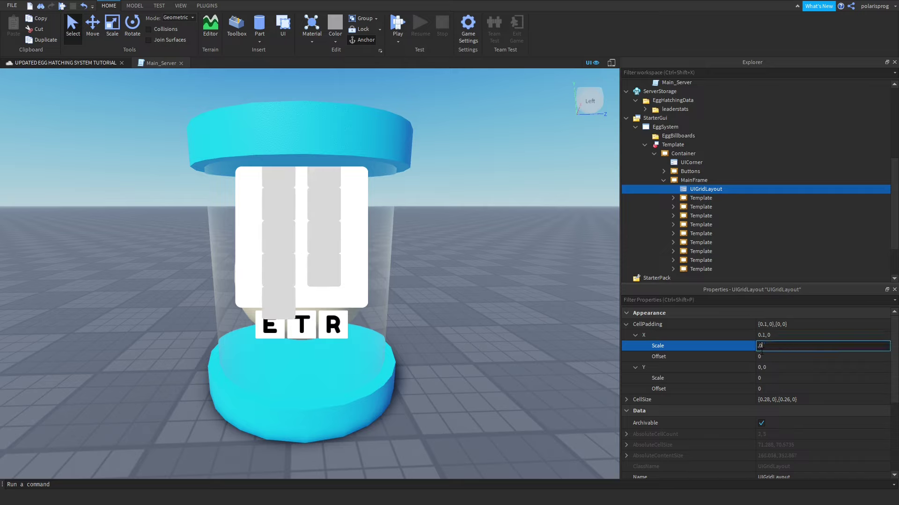
text(1)
key(Return)
click(761, 347)
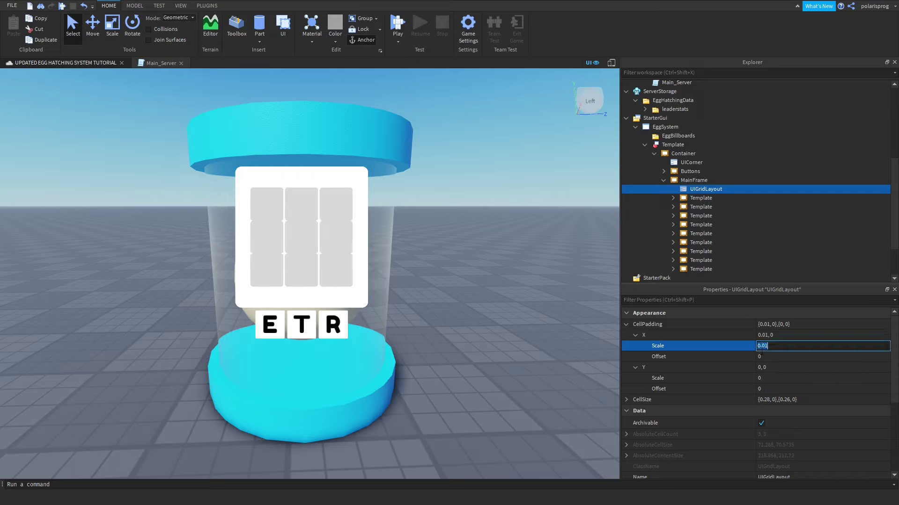
text(0.02)
key(Return)
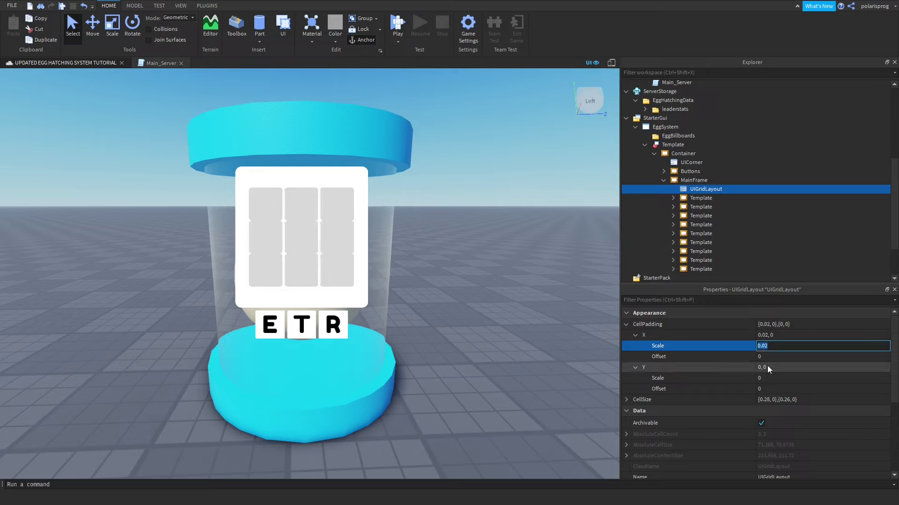
- Adjust the Y scale of the UIGridLayout's CellPadding, trying 0.01 before settling on 0.02
click(772, 378)
text(0.01)
key(Return)
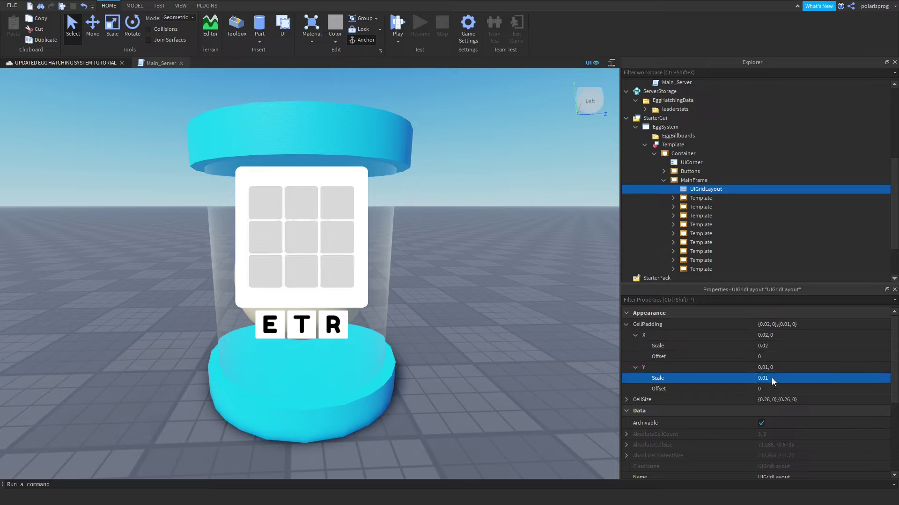
click(772, 380)
text(.0)
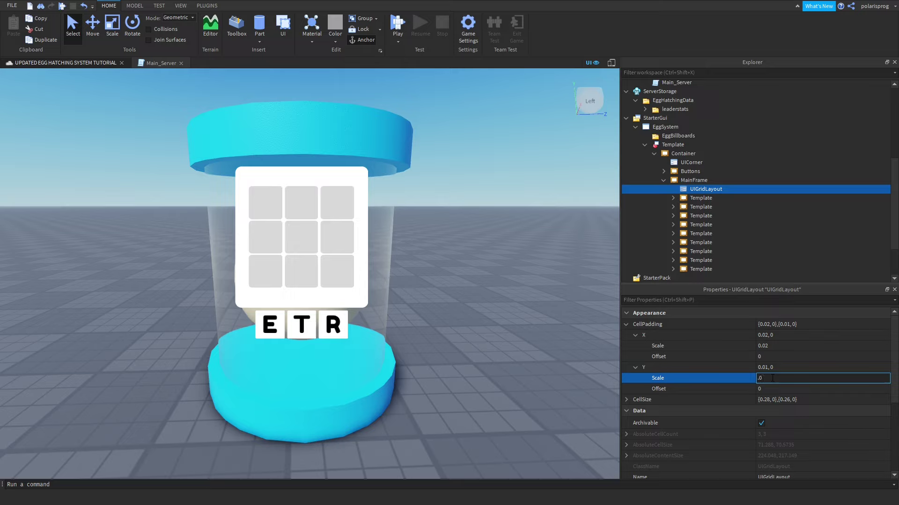
text(2)
key(Return)
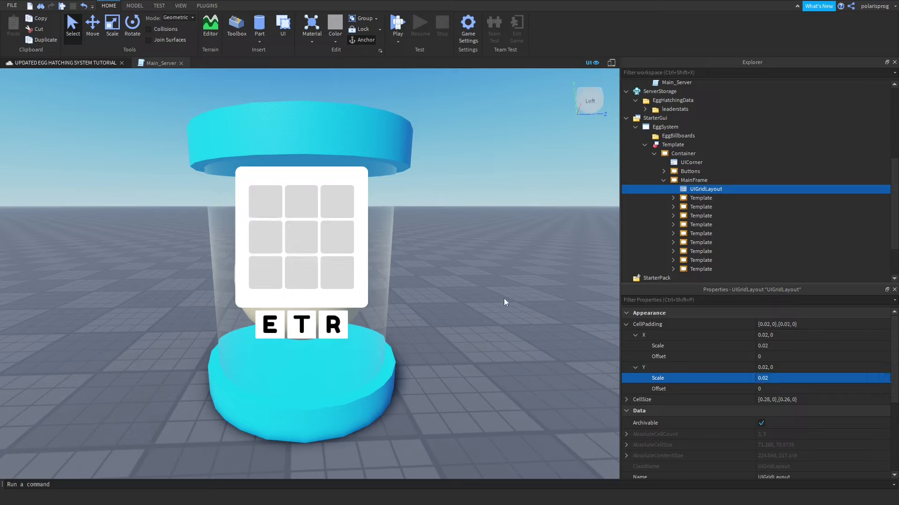
- Delete eight of the Template frames from MainFrame, keeping only one
click(702, 198)
shift+click(702, 260)
key(Delete)
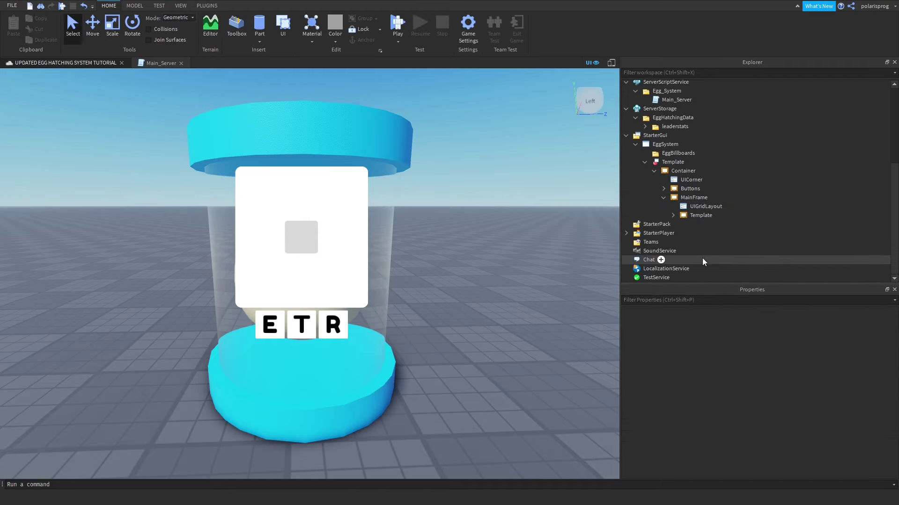
- Duplicate the remaining Template frame eight times to refill the three-by-three grid
click(699, 215)
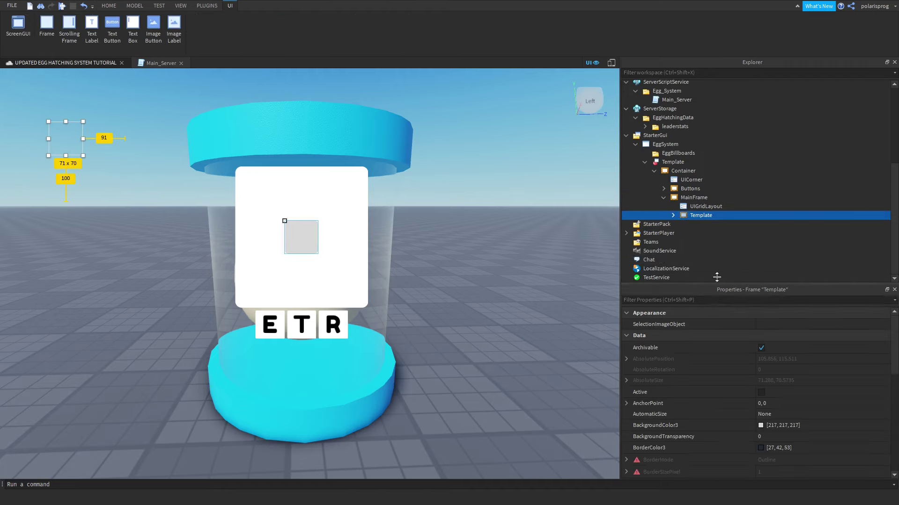
click(672, 215)
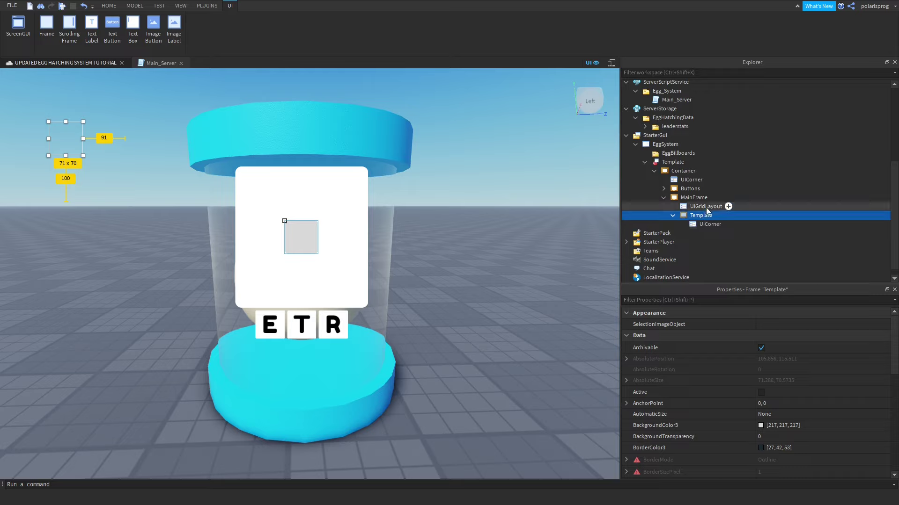
key(ctrl+d)
key(ctrl+d)
key(ctrl+d)
key(ctrl+d)
key(ctrl+d)
key(ctrl+d)
key(ctrl+d)
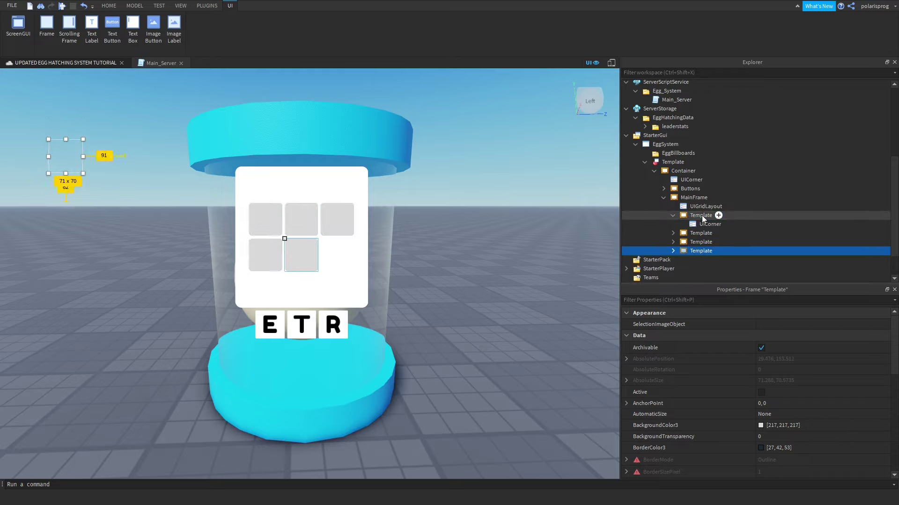
key(ctrl+d)
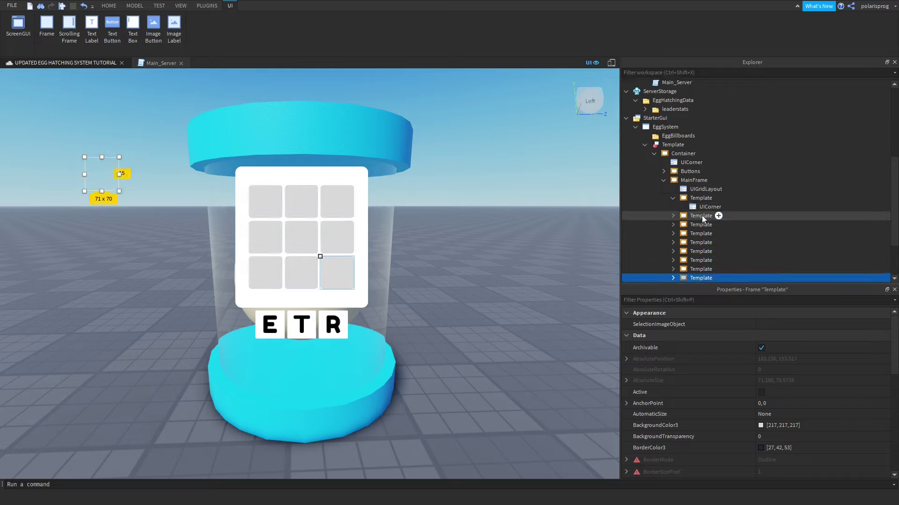
- Try multiplying the X scale of the UIGridLayout's CellSize by 1.2
click(707, 207)
click(707, 190)
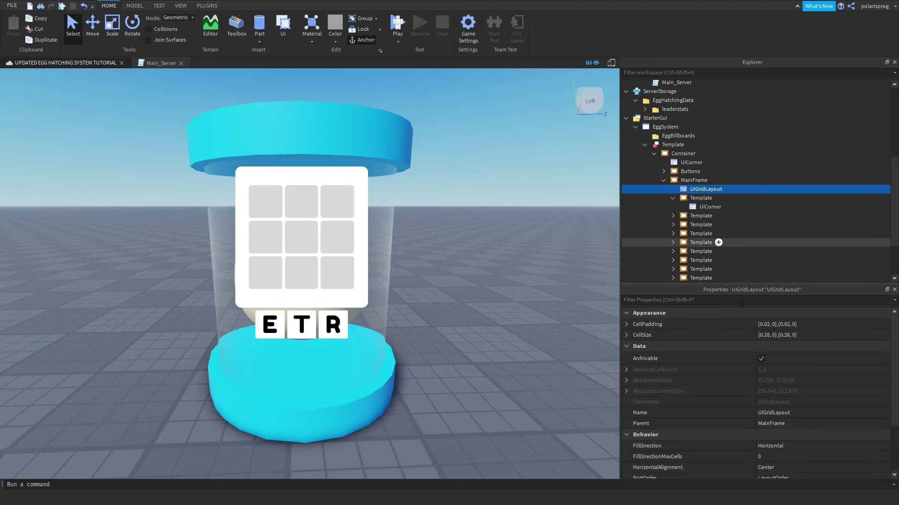
click(626, 335)
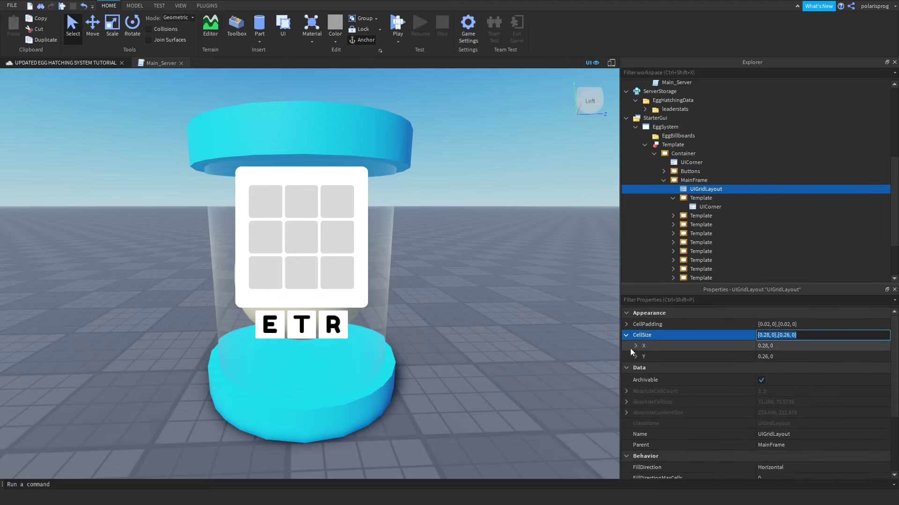
click(632, 348)
click(634, 348)
click(635, 379)
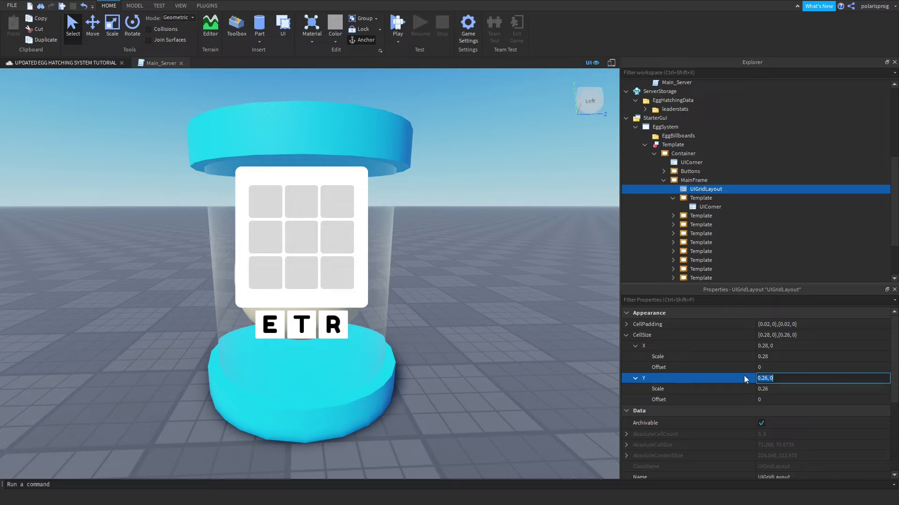
click(767, 357)
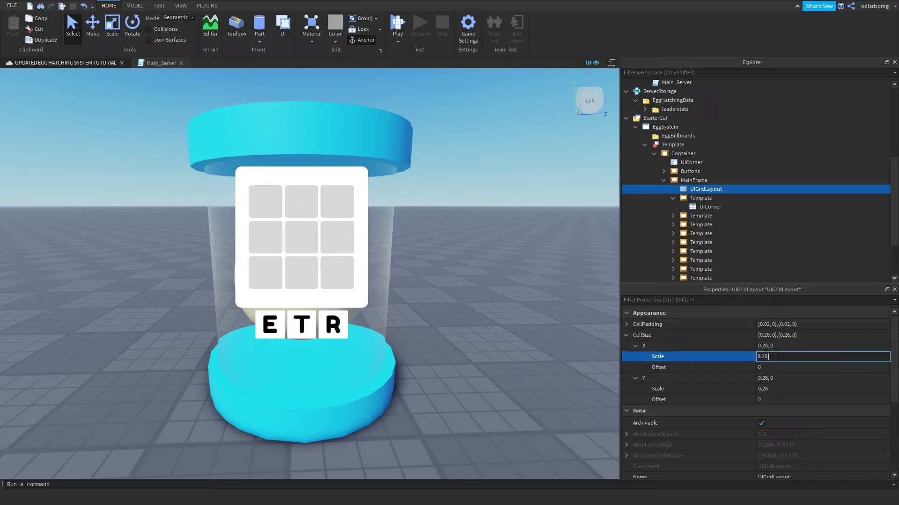
text(* 1.2)
key(Return)
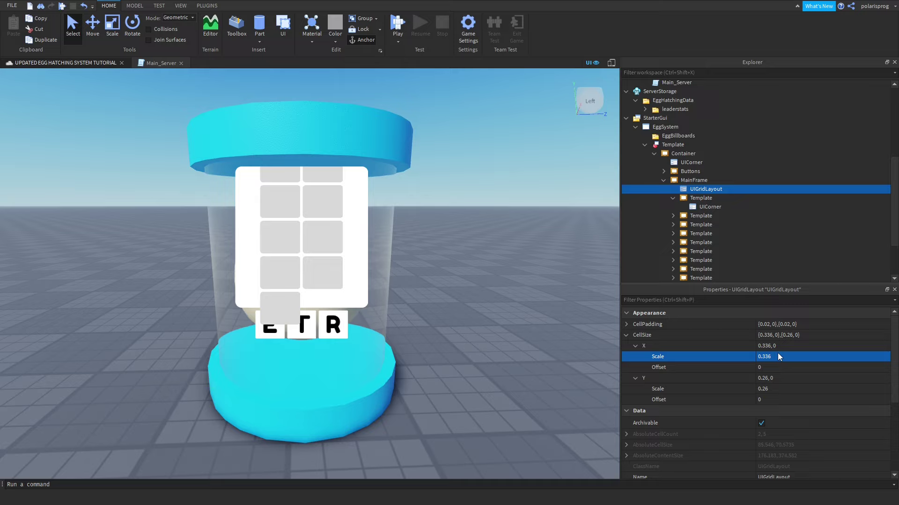
- Try multiplying the CellSize's Y scale by 1.2, and undo both the X and Y scale changes
click(780, 389)
click(788, 390)
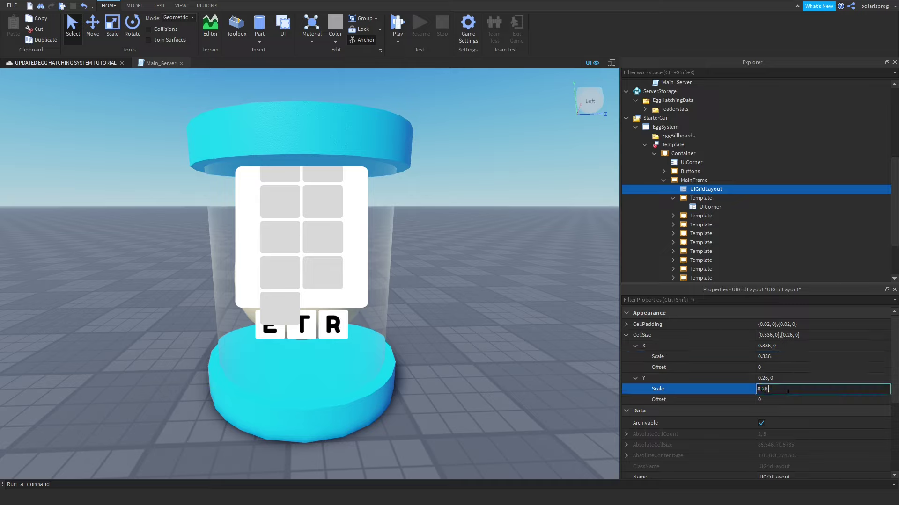
text(* 1.2)
key(Return)
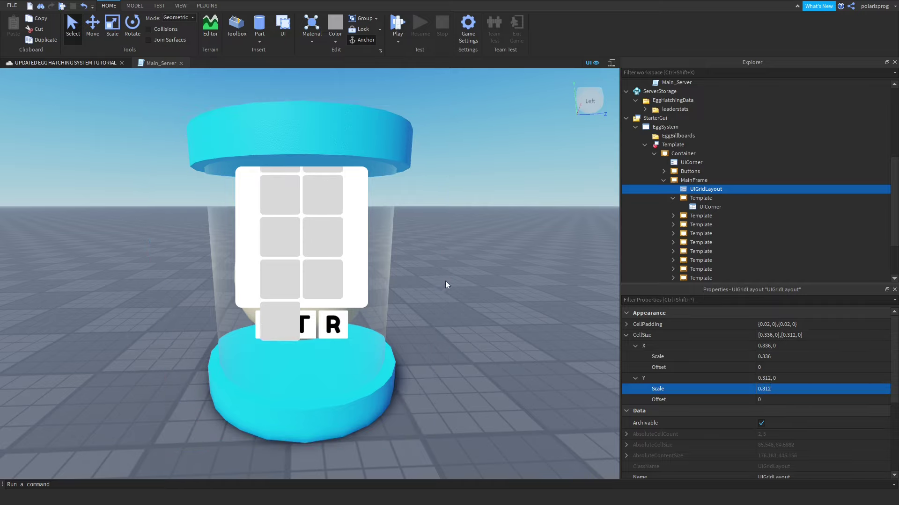
key(ctrl+z)
key(ctrl+z)
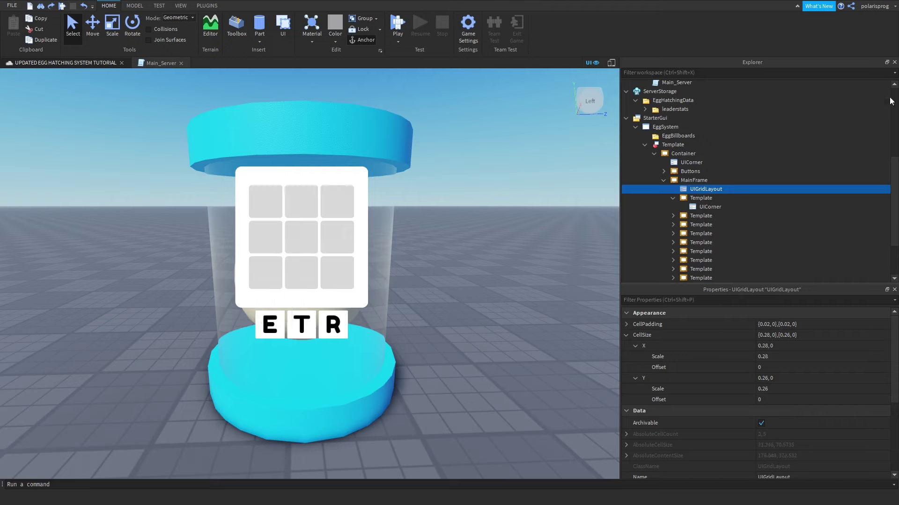
- Clear the extra grid cells by deleting eight Template frames, leaving a single Template in MainFrame
click(697, 199)
scroll(688, 225, down, 1)
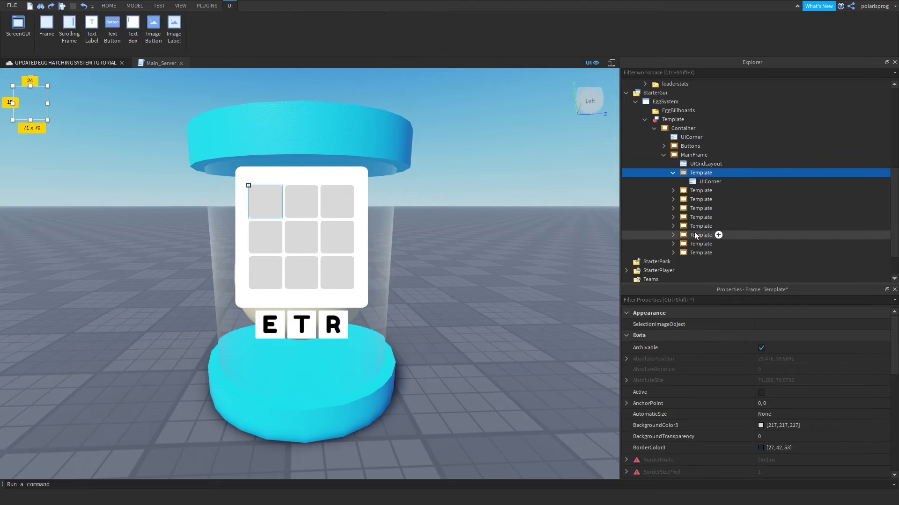
shift+click(695, 241)
key(Delete)
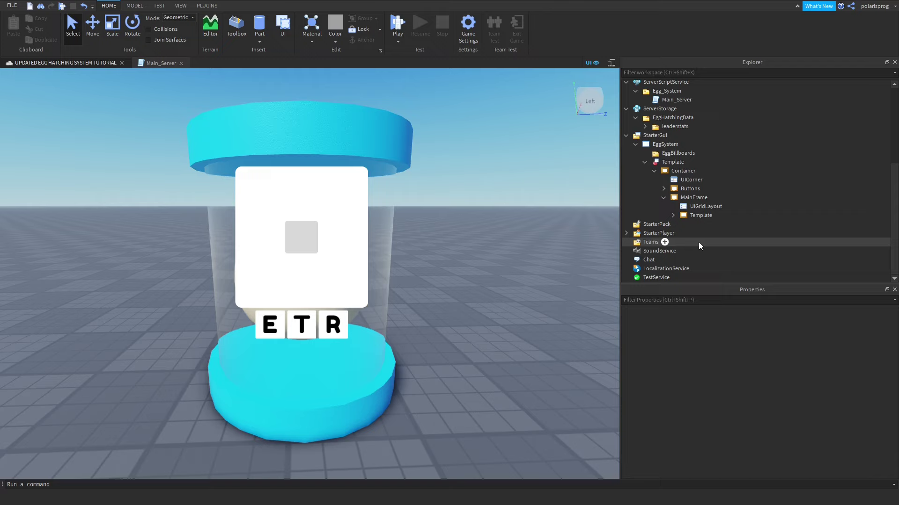
- Insert a ViewportFrame into the remaining Template frame
click(674, 215)
click(718, 215)
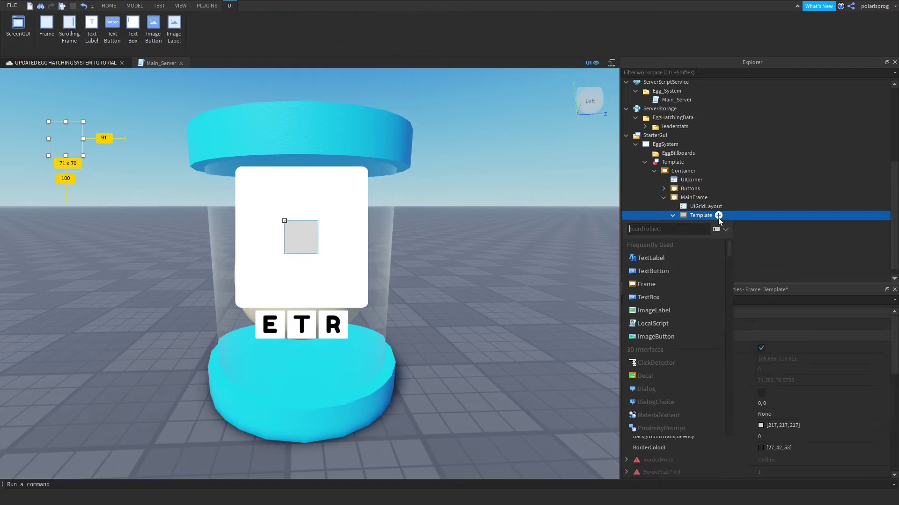
text(viewport)
key(Return)
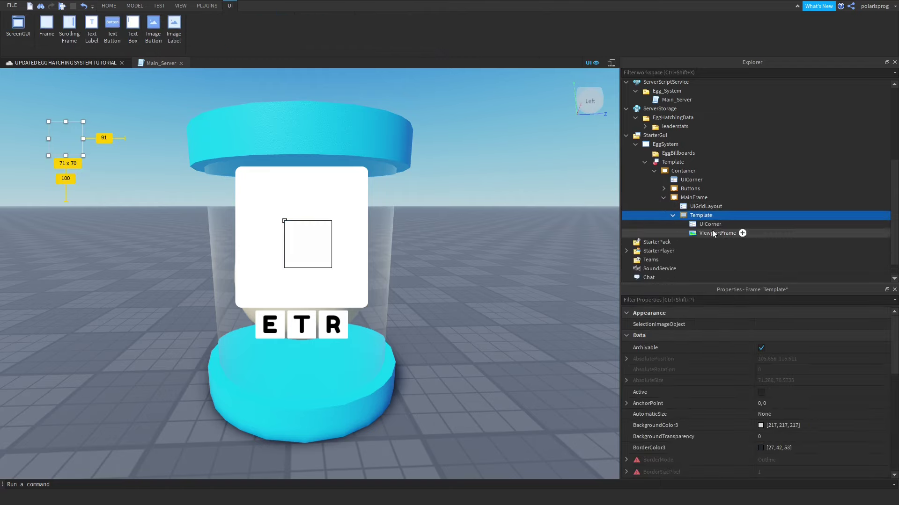
- Set the ViewportFrame's Size to {1, 0},{1, 0} so it fills the Template frame
click(746, 300)
text(size)
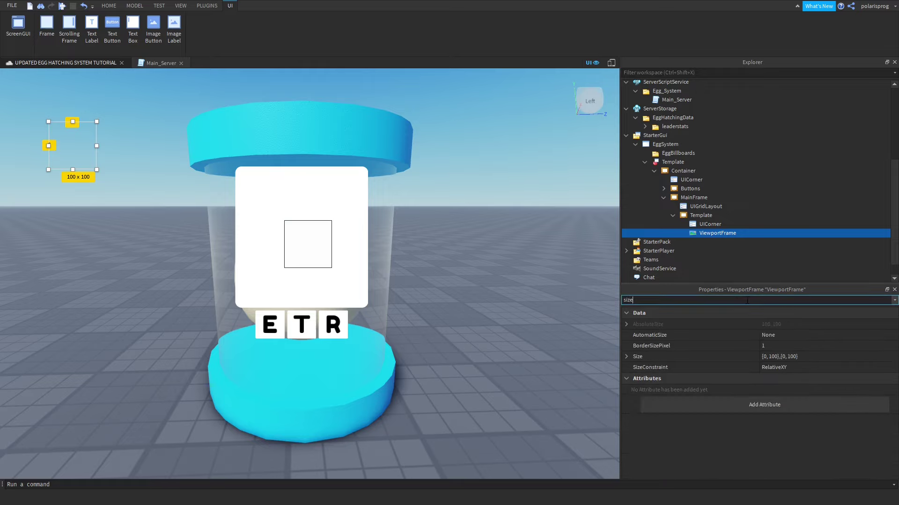
click(824, 357)
text(21)
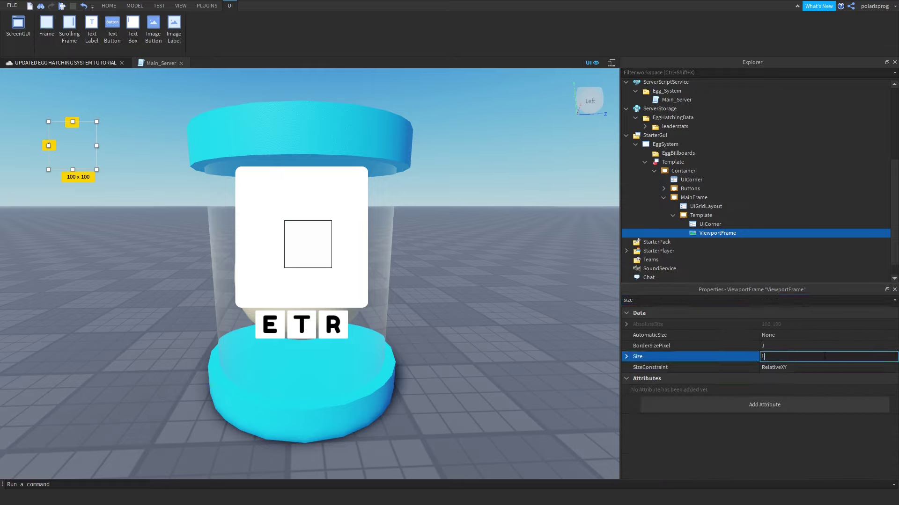
key(Return)
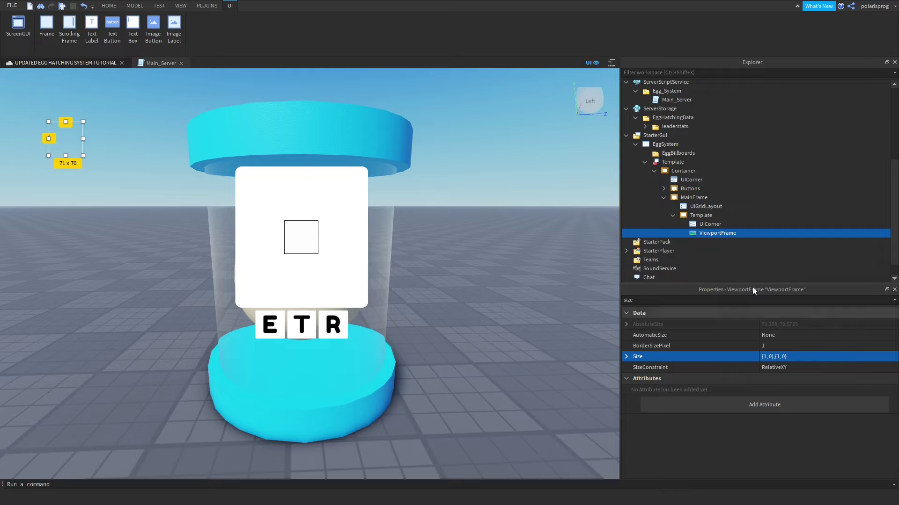
- Set the ViewportFrame's BackgroundTransparency to 1
click(696, 301)
key(BackSpace)
key(BackSpace)
key(BackSpace)
key(BackSpace)
text(ba)
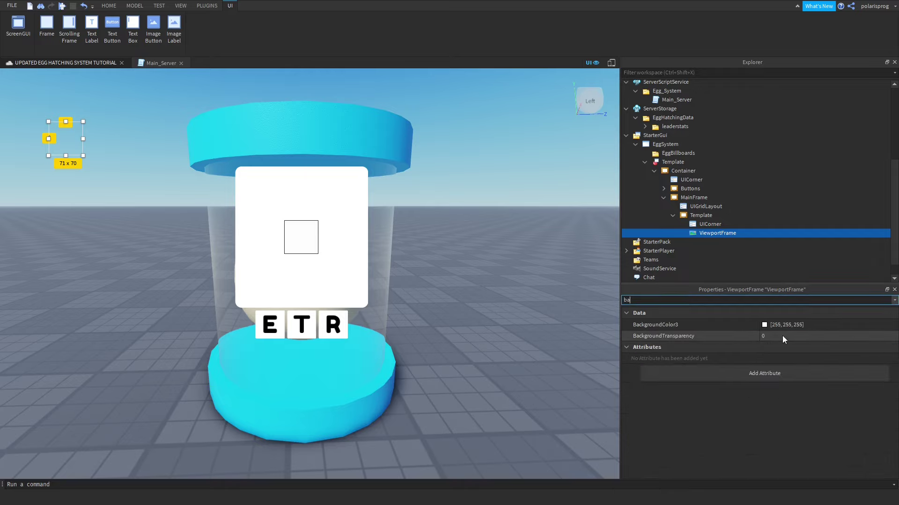
click(782, 336)
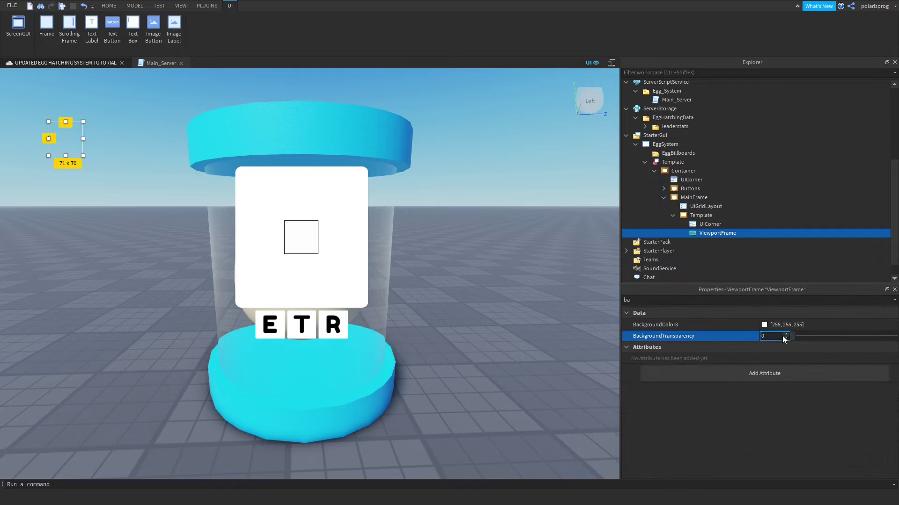
text(1)
key(Return)
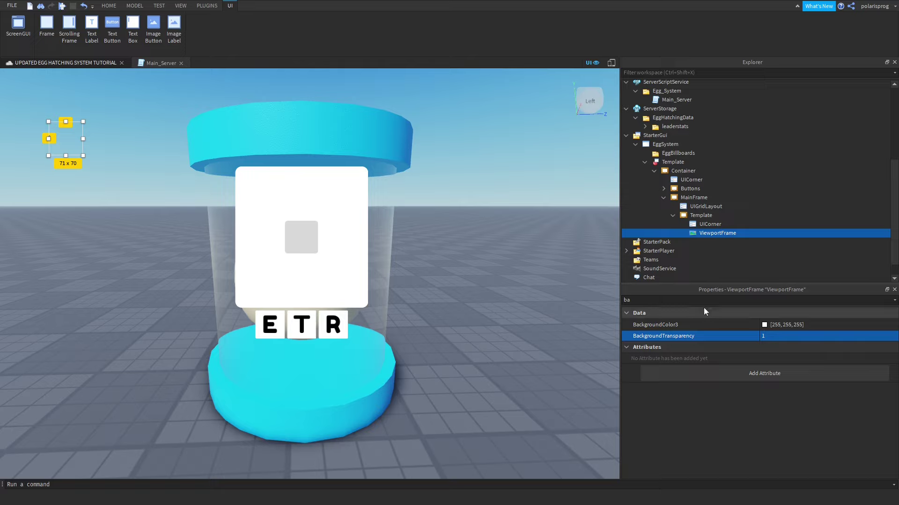
- Insert a TextLabel into the Template frame
mouse_move(722, 219)
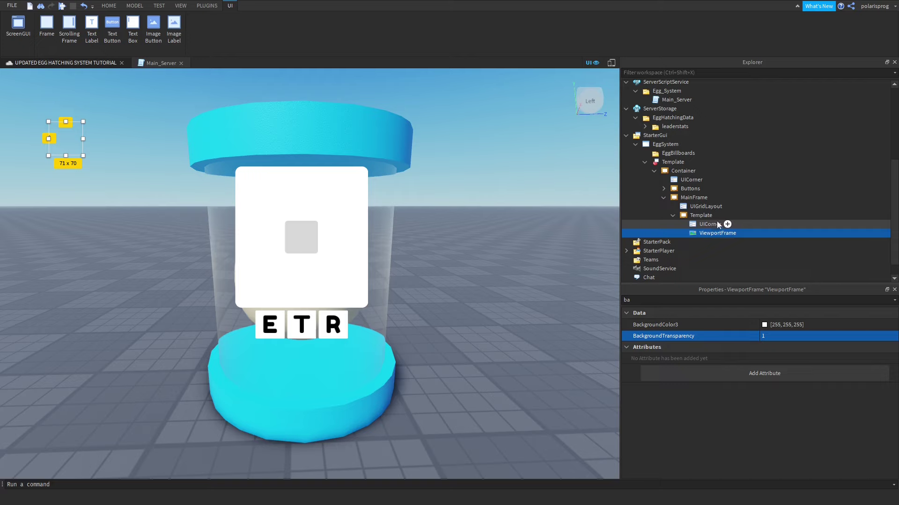
click(717, 218)
click(717, 217)
text(te)
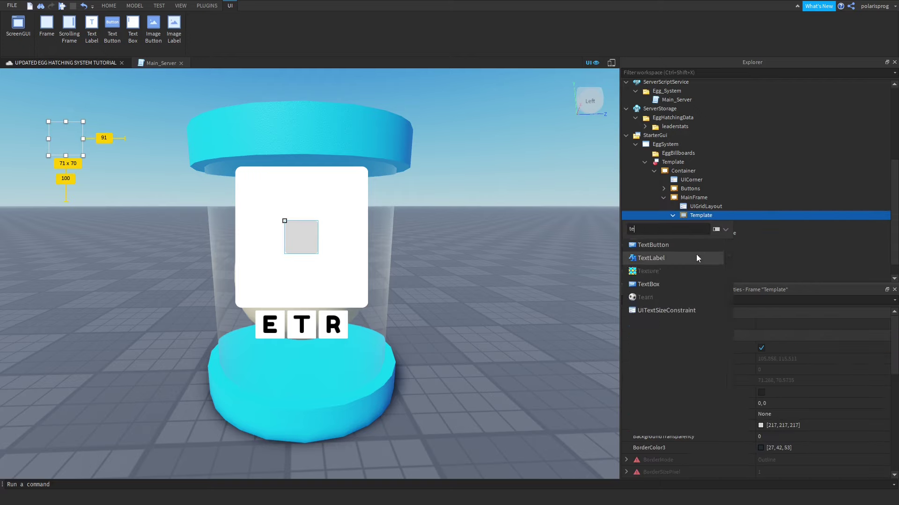
click(687, 258)
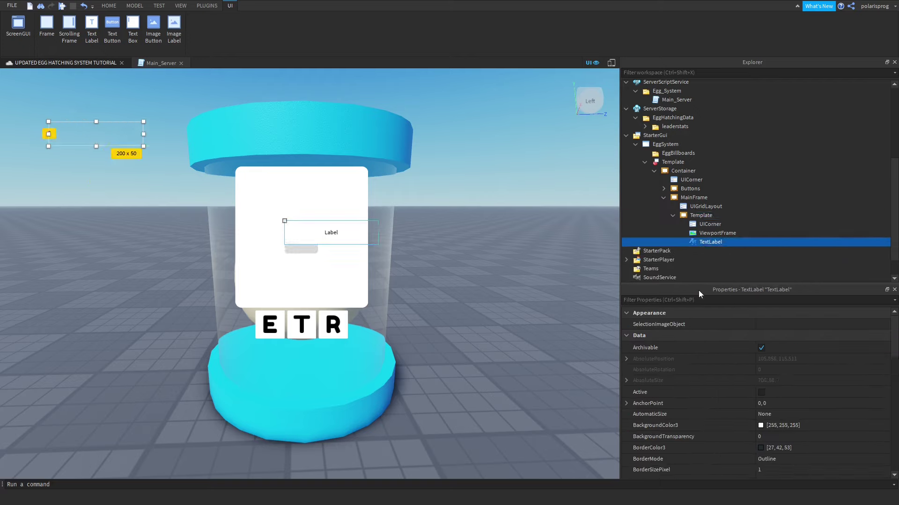
- Set the TextLabel's Size to {1, 0},{0.2, 0}, then move it to the cell's lower edge and stretch its Y scale to about 0.313
click(704, 300)
text(size)
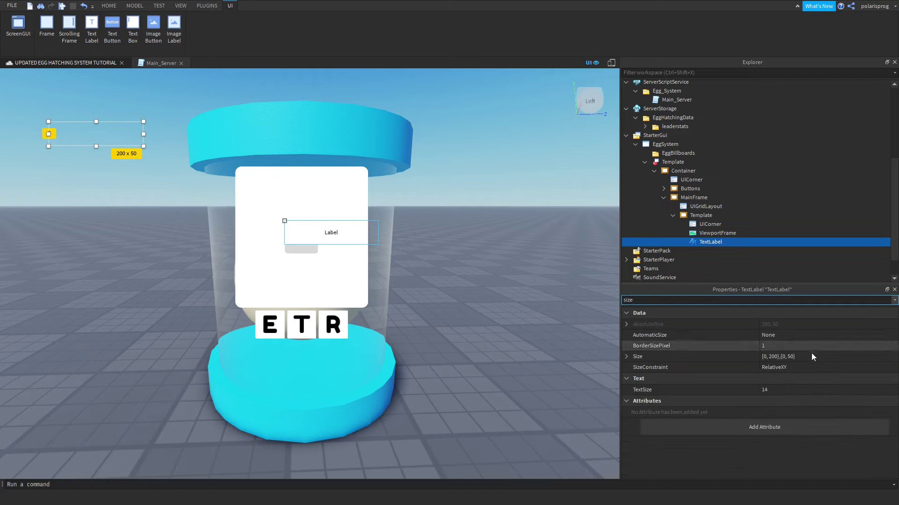
click(812, 356)
text(1,0,0.2)
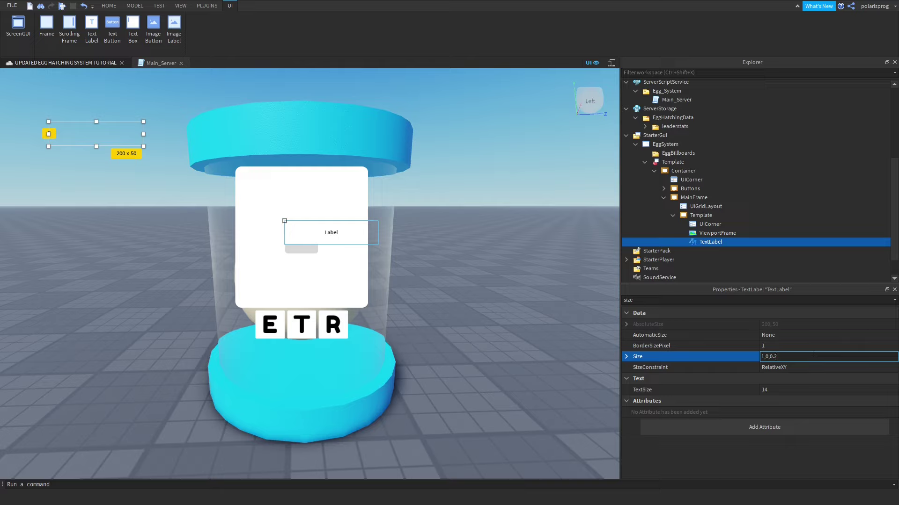
key(Return)
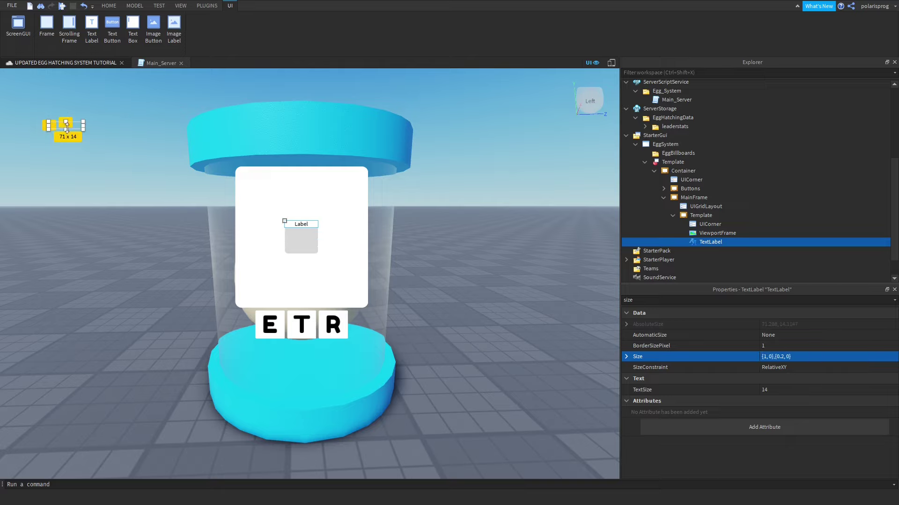
mouse_move(67, 127)
mouse_down()
mouse_move(66, 157)
mouse_move(65, 124)
mouse_move(65, 153)
mouse_move(66, 141)
mouse_up()
- Make the TextLabel's background invisible with a BackgroundTransparency of 1
click(680, 303)
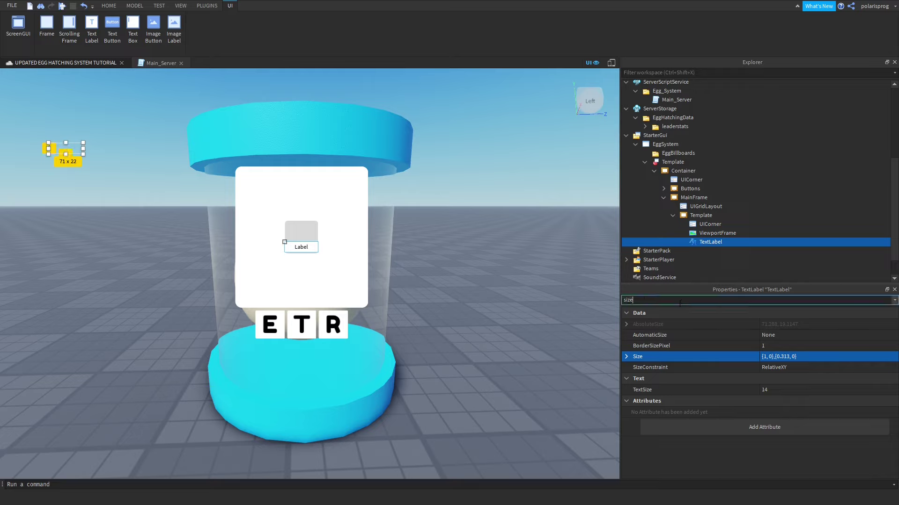
text(ba)
click(843, 341)
text(1)
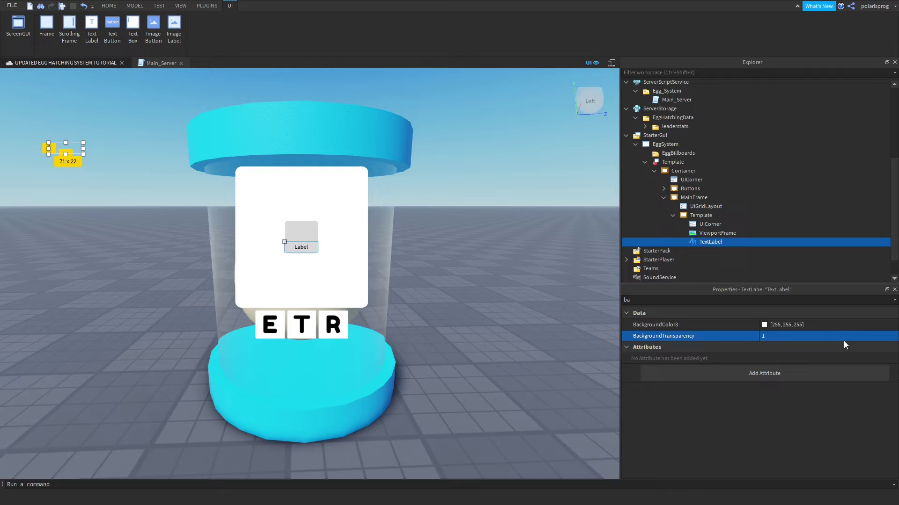
- Set the TextLabel's text to 100% and enable TextScaled
click(766, 300)
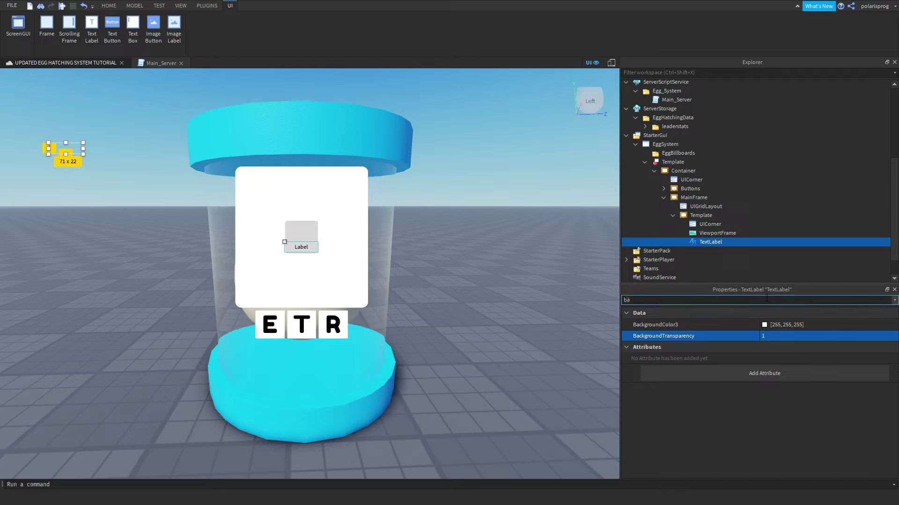
key(BackSpace)
key(BackSpace)
text(tex)
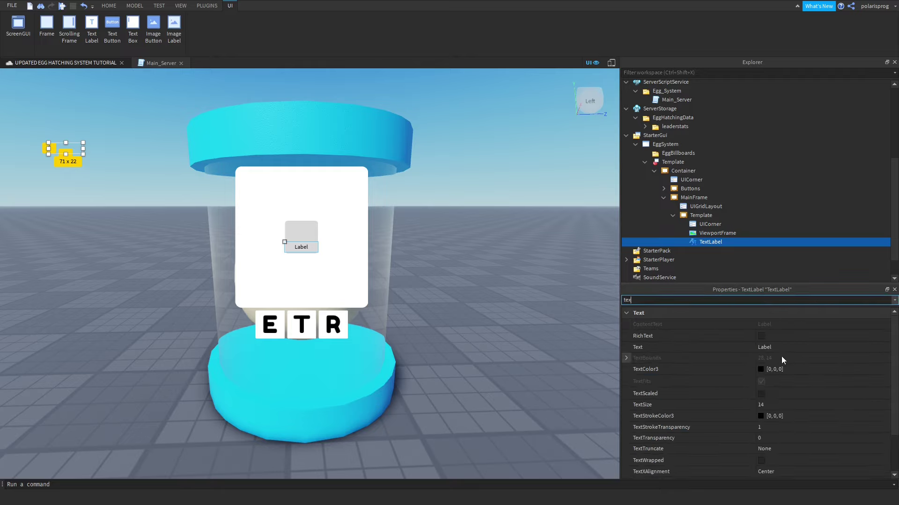
click(783, 348)
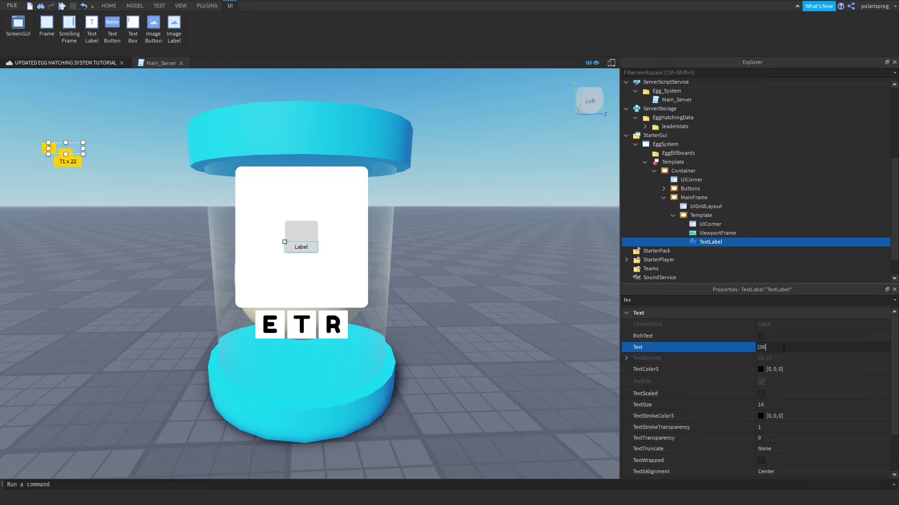
text(100%)
key(Return)
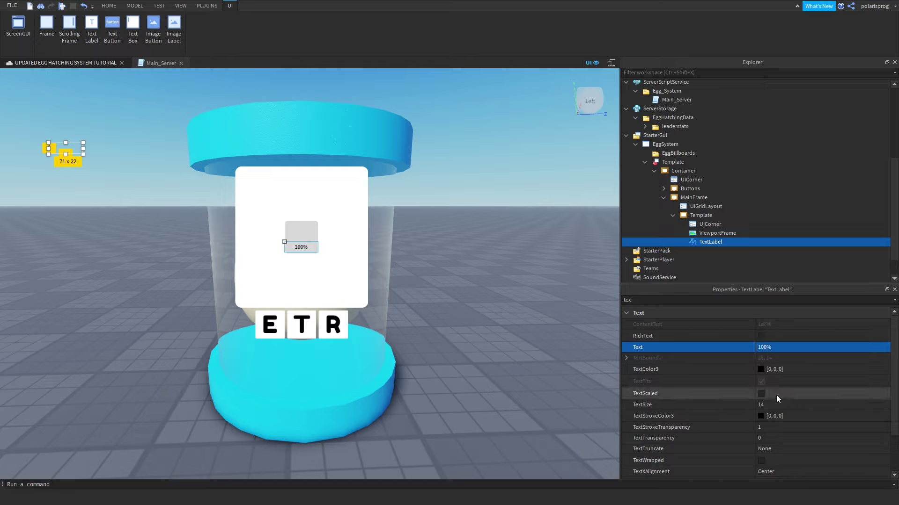
click(761, 394)
- Try FredokaOne, Arial and Roboto as the TextLabel's font, and set the font to Cartoon
click(706, 300)
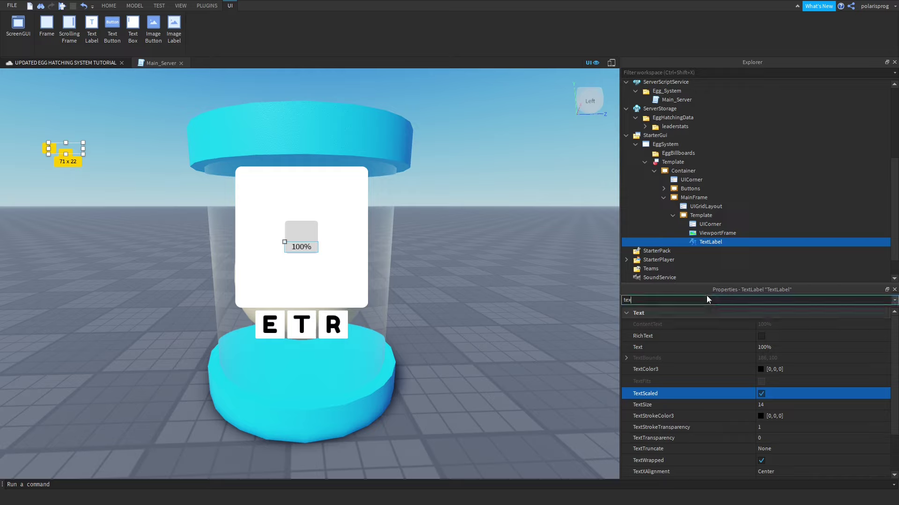
key(BackSpace)
key(BackSpace)
key(BackSpace)
text(f)
click(802, 350)
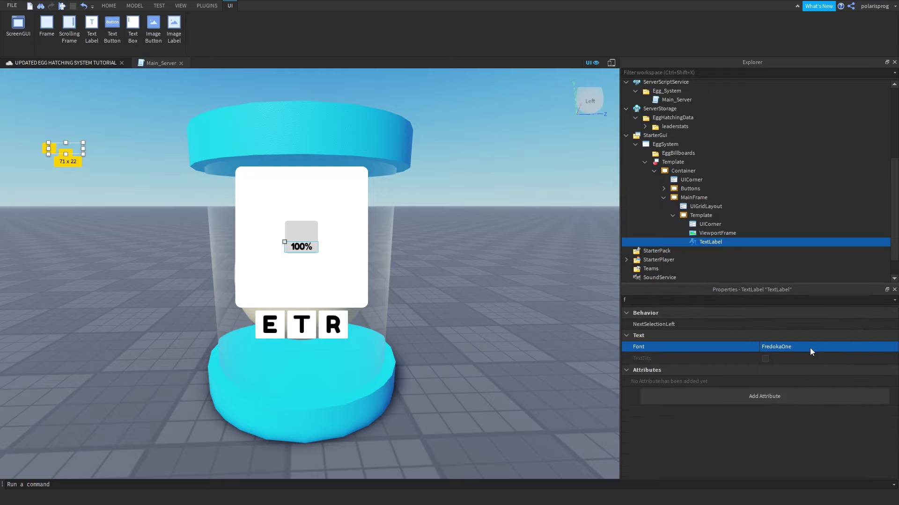
click(810, 348)
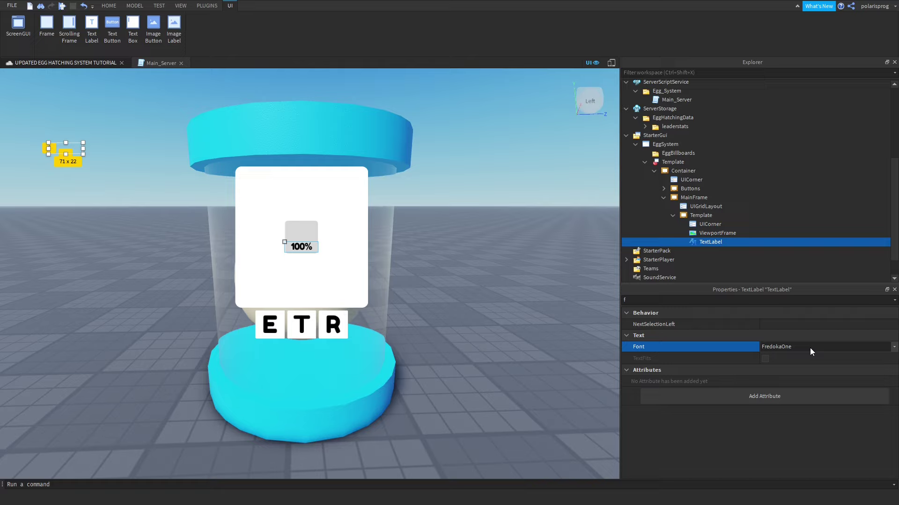
text(Arial)
key(Return)
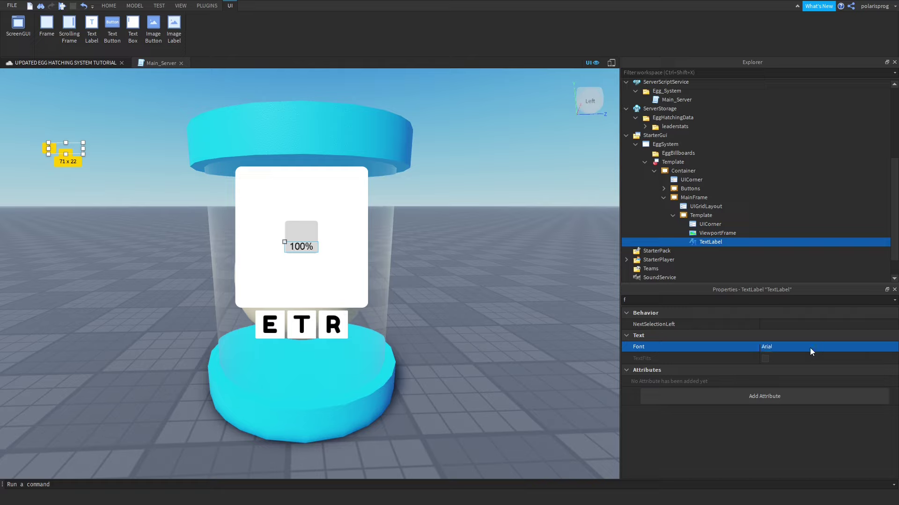
click(809, 347)
scroll(795, 382, down, 10)
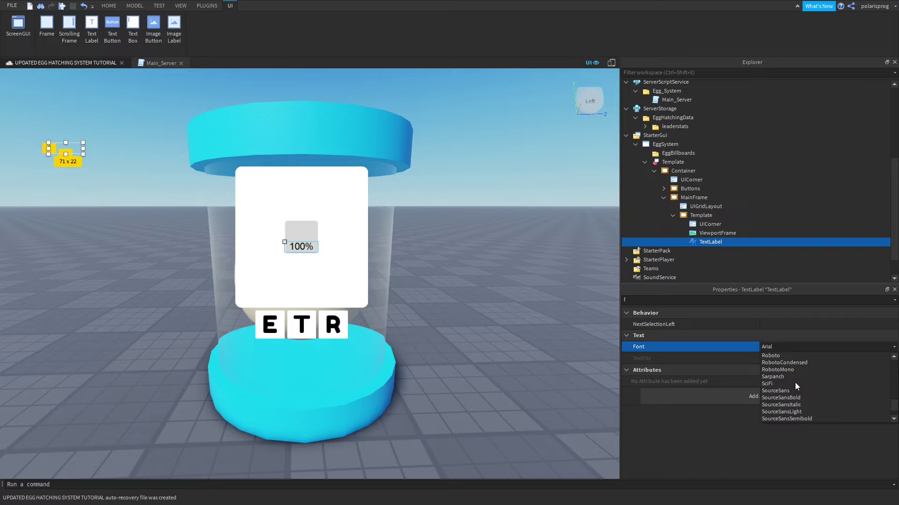
click(807, 356)
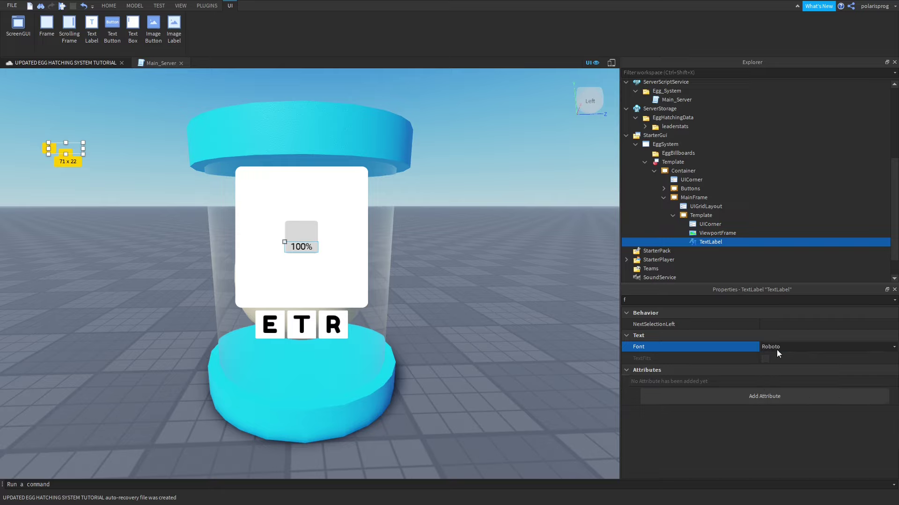
key(c)
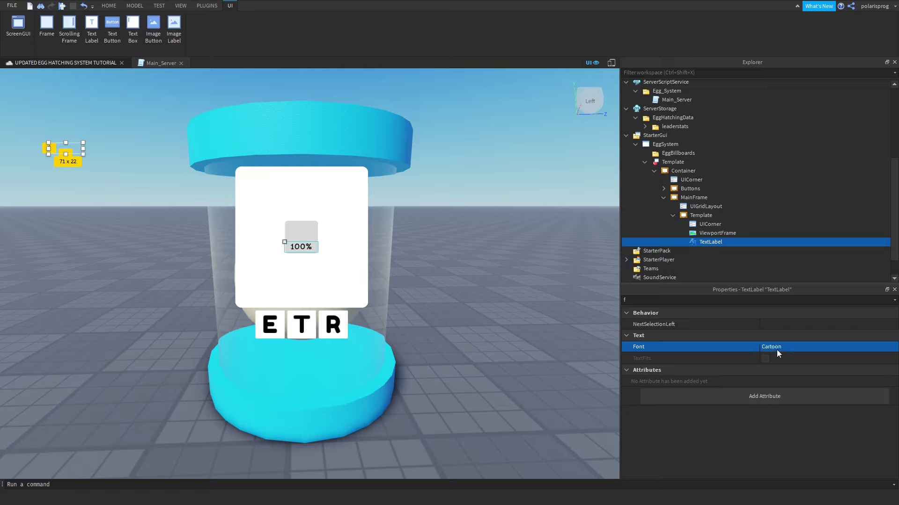
click(726, 301)
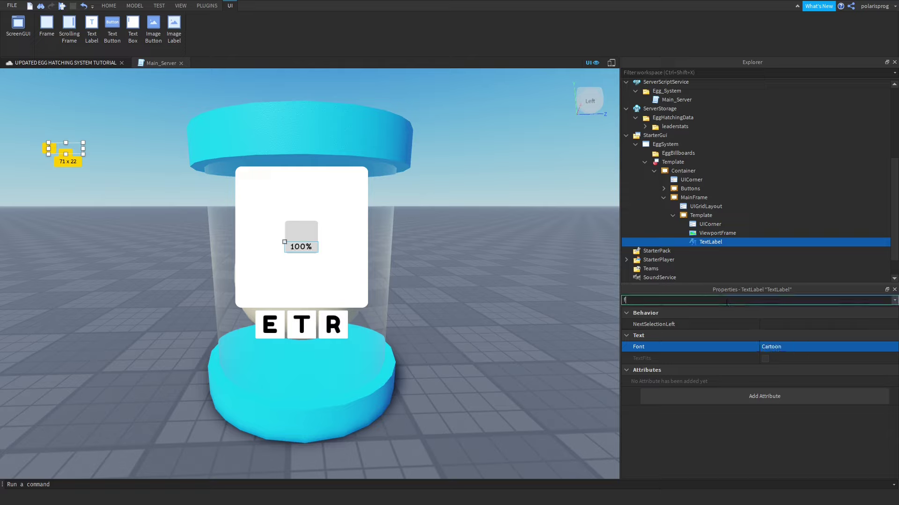
text(f)
key(BackSpace)
text(c)
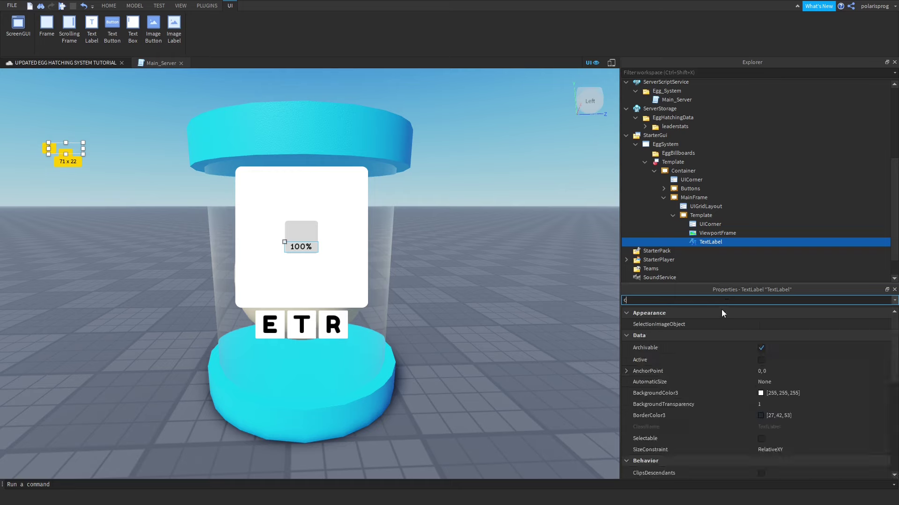
click(761, 393)
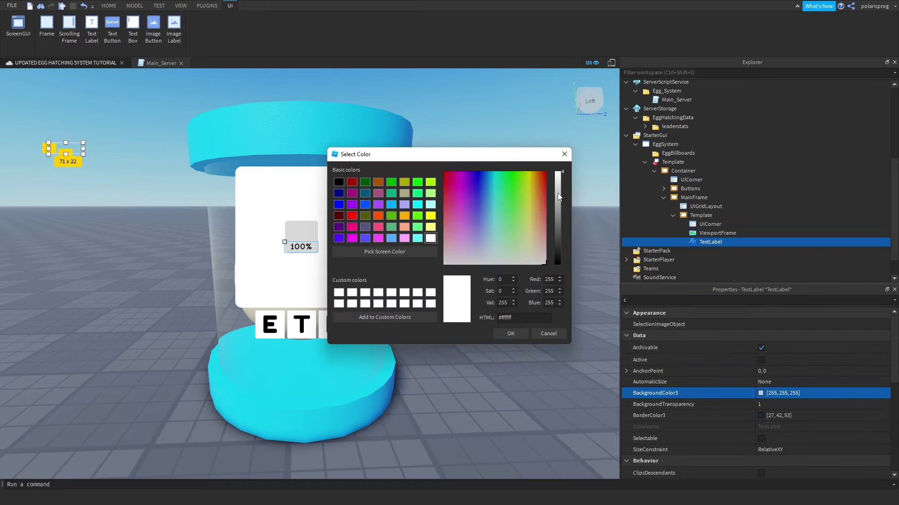
drag(558, 193, 492, 175)
click(560, 335)
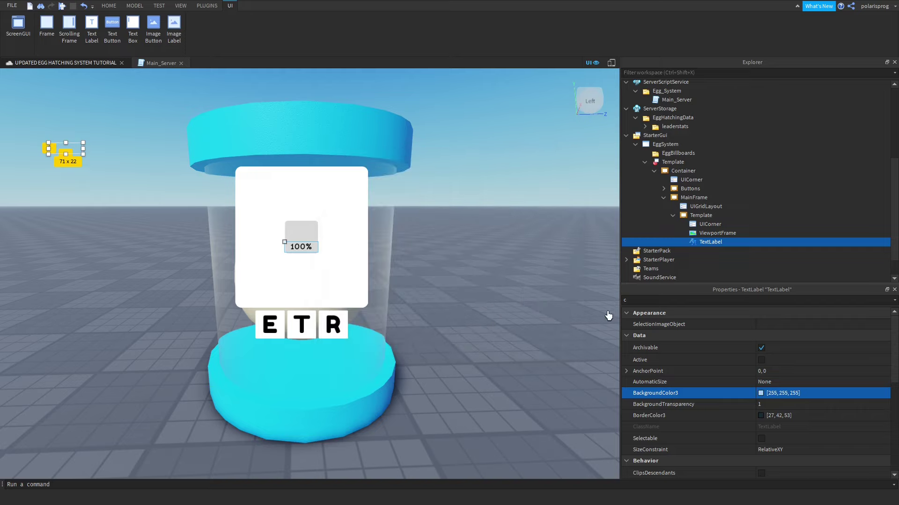
- Set the percentage TextLabel's TextColor3 to the bright purple #9c46ff
click(679, 300)
key(BackSpace)
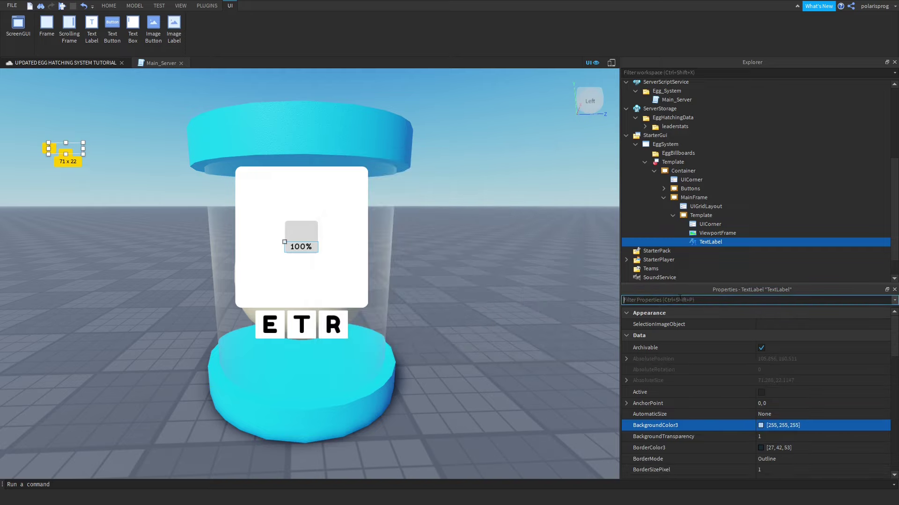
text(tex)
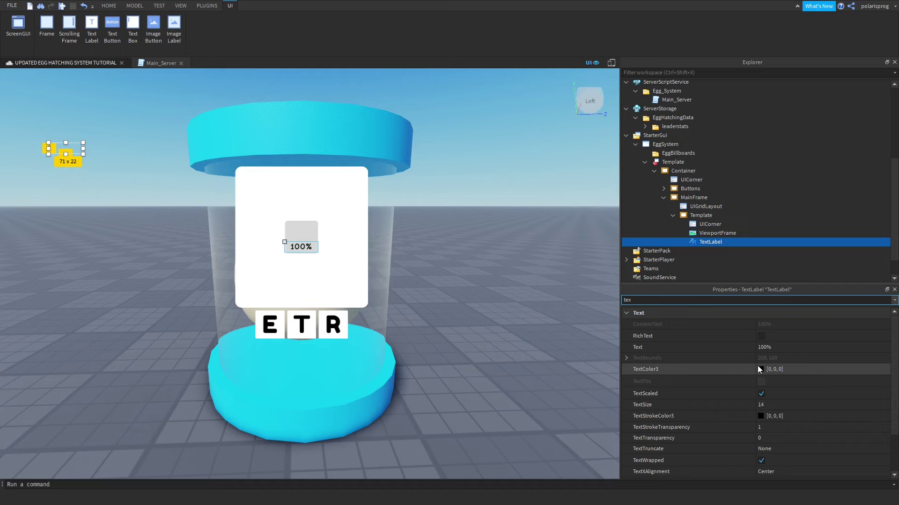
click(758, 368)
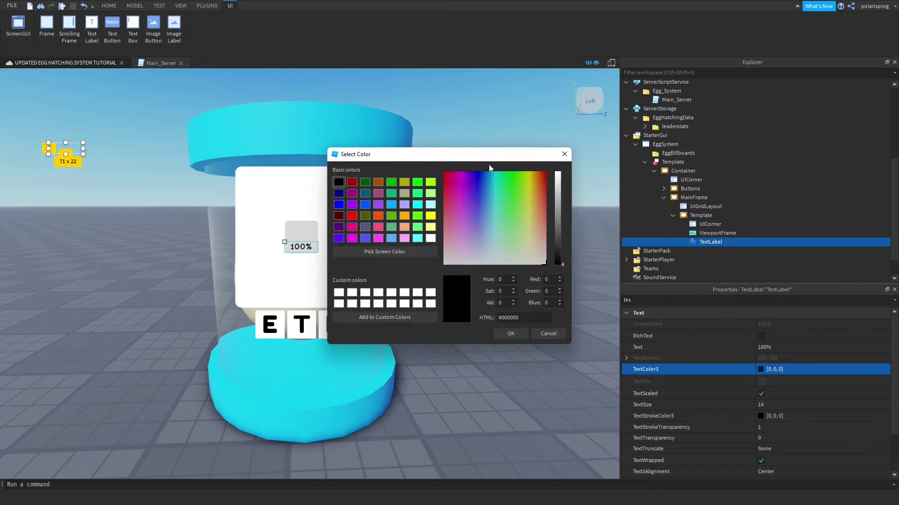
click(560, 211)
drag(510, 198, 464, 203)
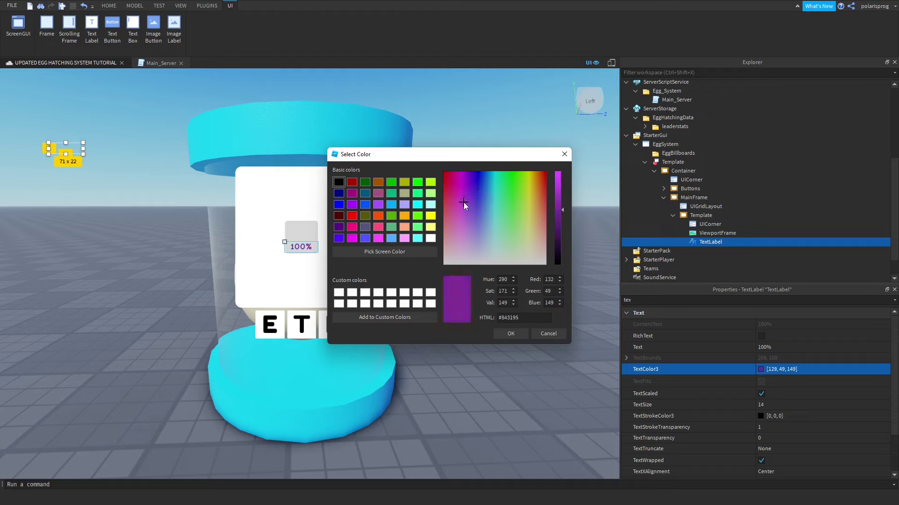
drag(561, 207, 602, 125)
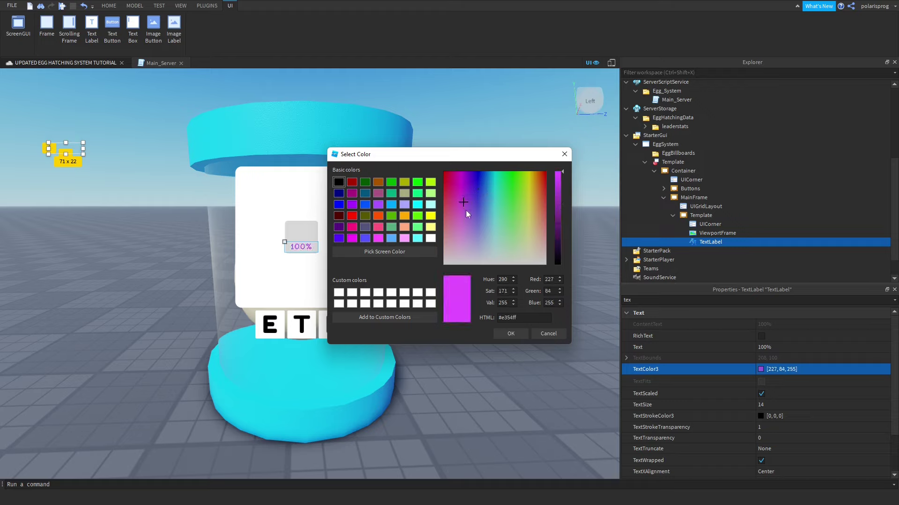
drag(466, 213, 470, 197)
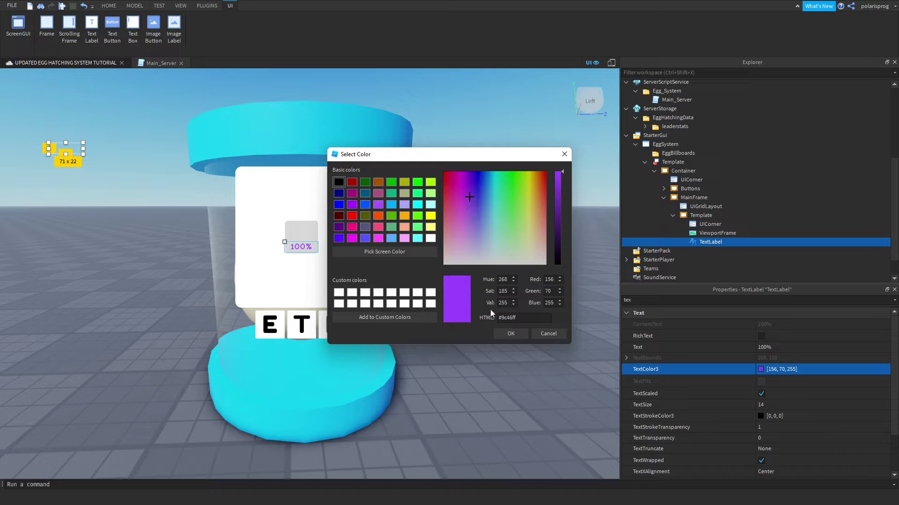
click(510, 334)
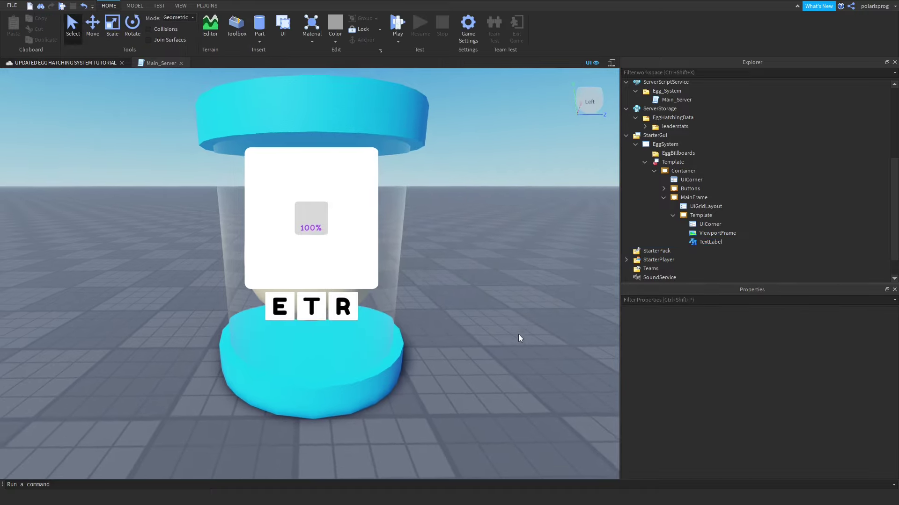
- Set the MaxDistance of the Template BillboardGui to 10 and check it close to the egg
scroll(518, 334, up, 5)
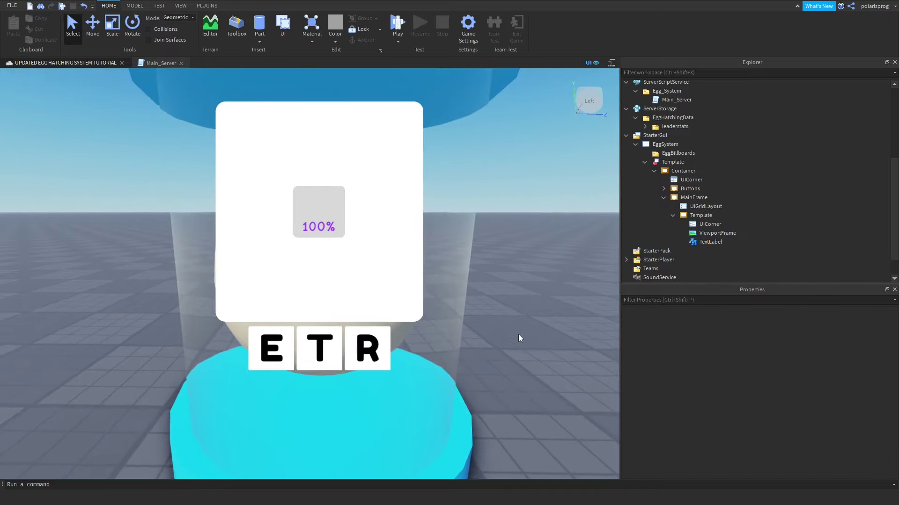
scroll(374, 256, down, 5)
right_drag(387, 267, 388, 269)
scroll(388, 269, down, 3)
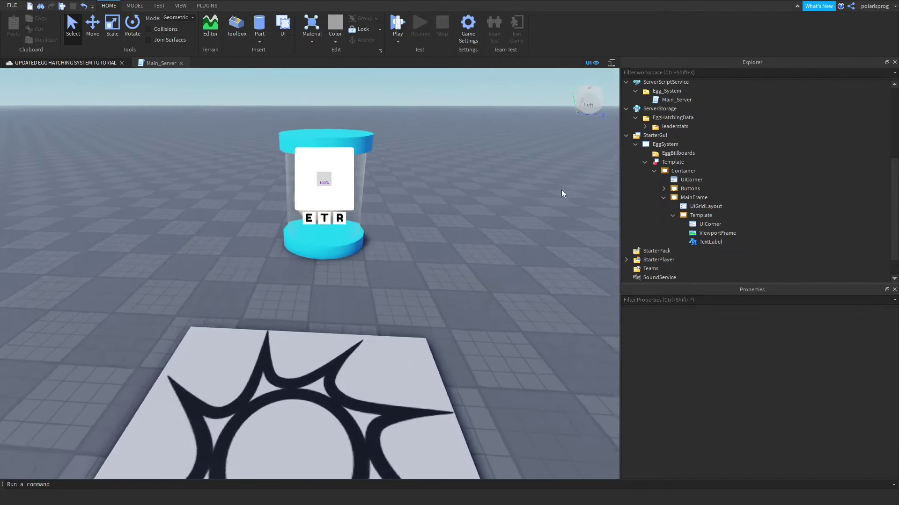
scroll(549, 227, up, 3)
click(673, 162)
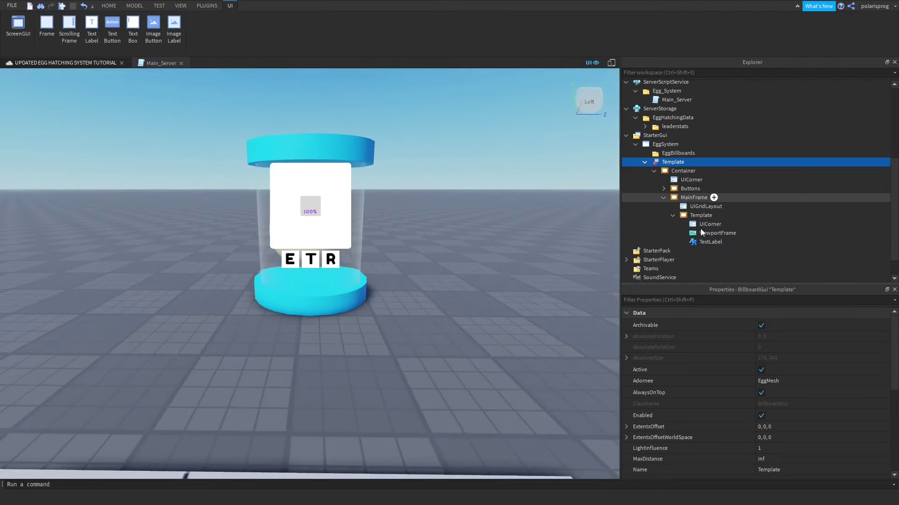
click(733, 301)
text(d)
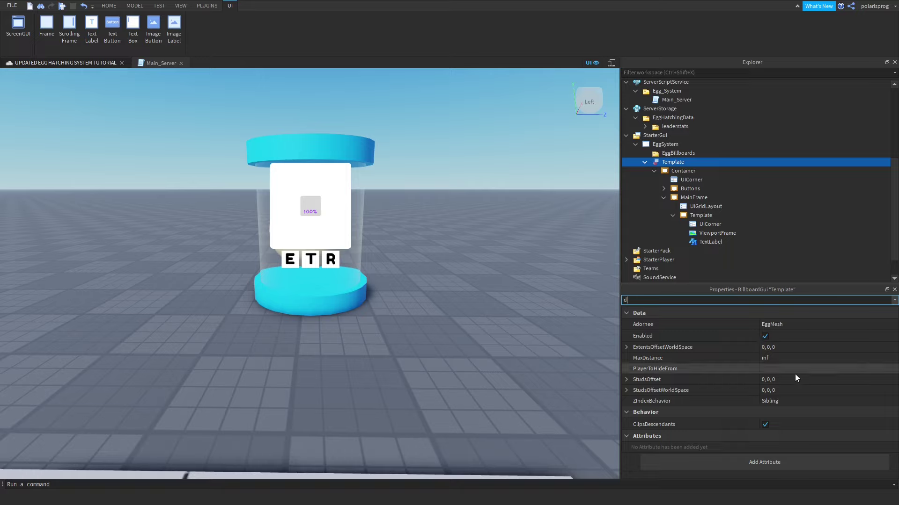
click(782, 358)
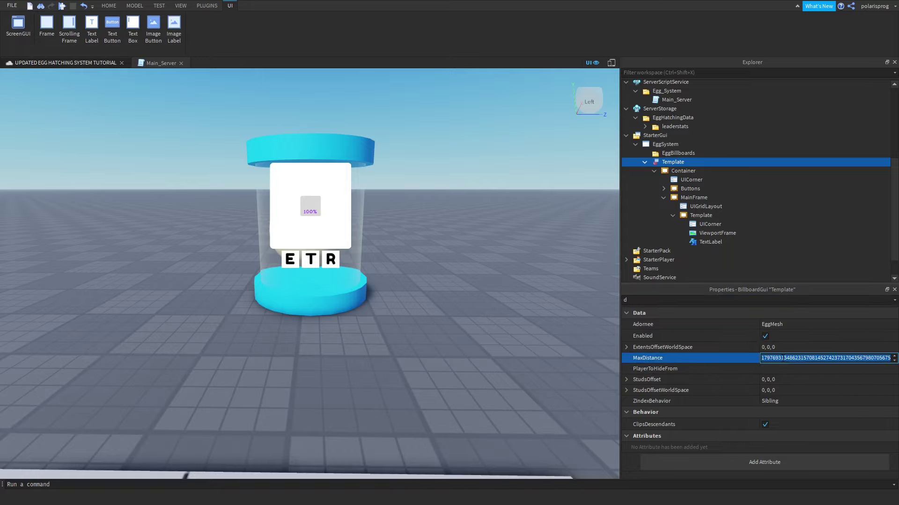
text(10)
key(Return)
scroll(199, 289, up, 5)
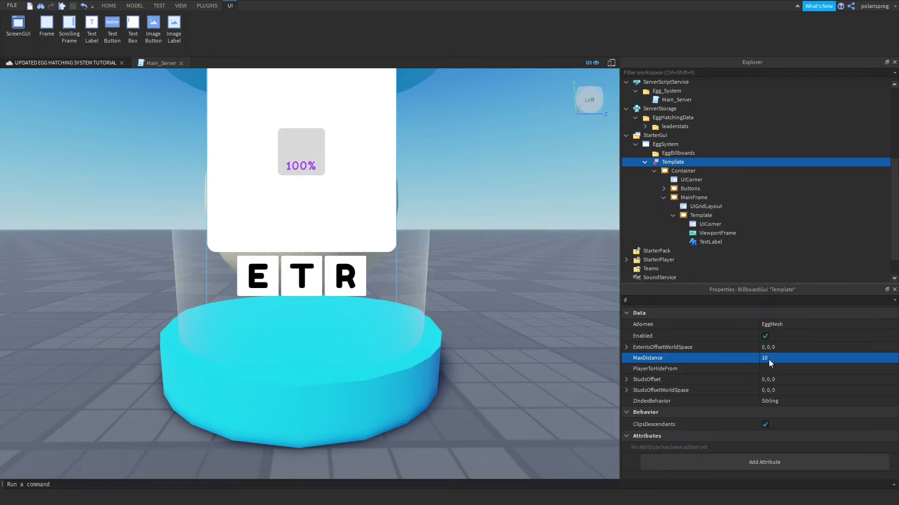
- Set the Template billboard's MaxDistance to 20 and check its visibility from far and near
click(768, 358)
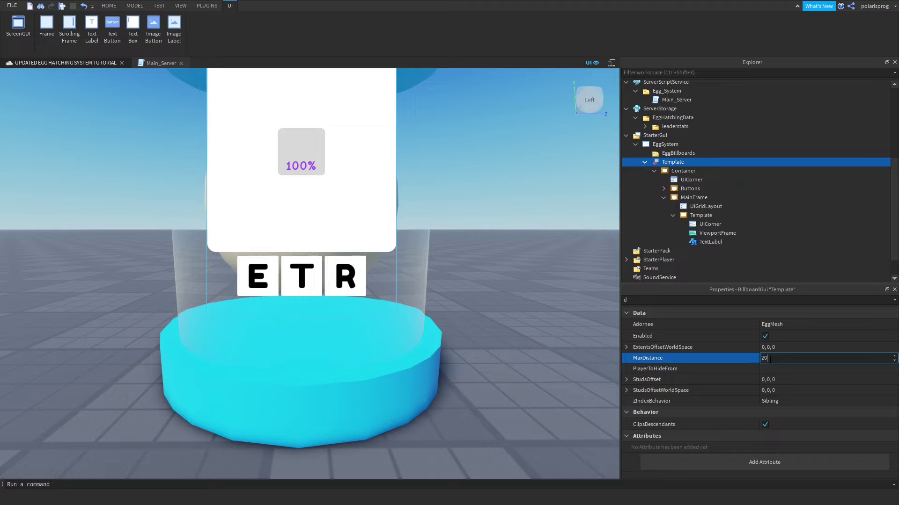
text(20)
key(Return)
scroll(415, 303, down, 10)
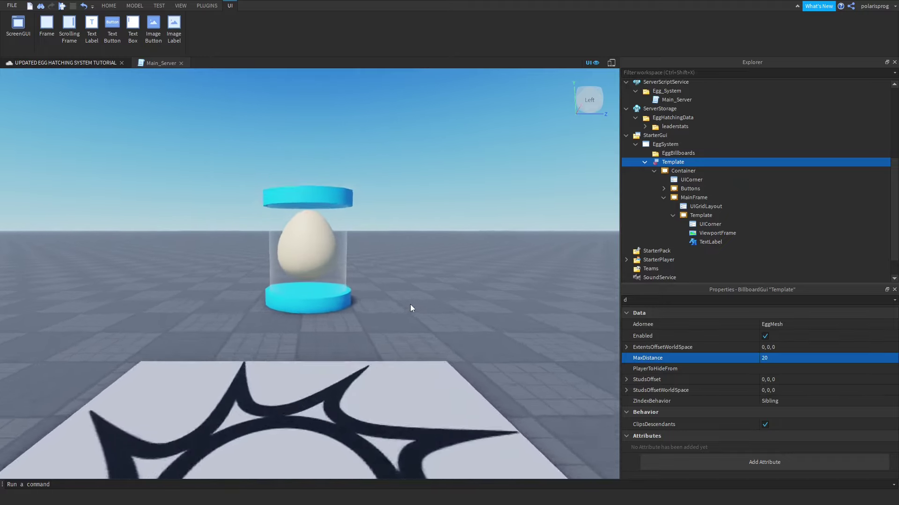
scroll(411, 305, up, 5)
- Set the Template billboard's MaxDistance to 15 and check its visibility near the egg
click(804, 358)
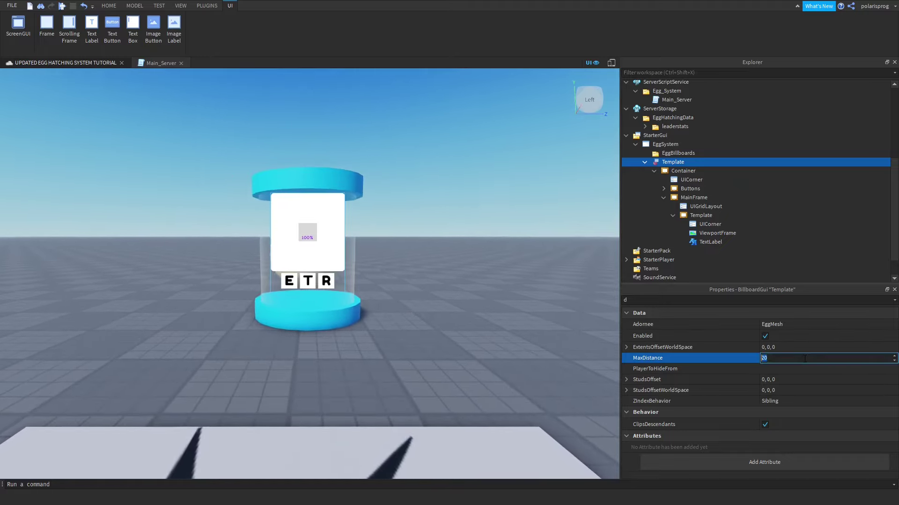
text(15)
key(Return)
click(805, 358)
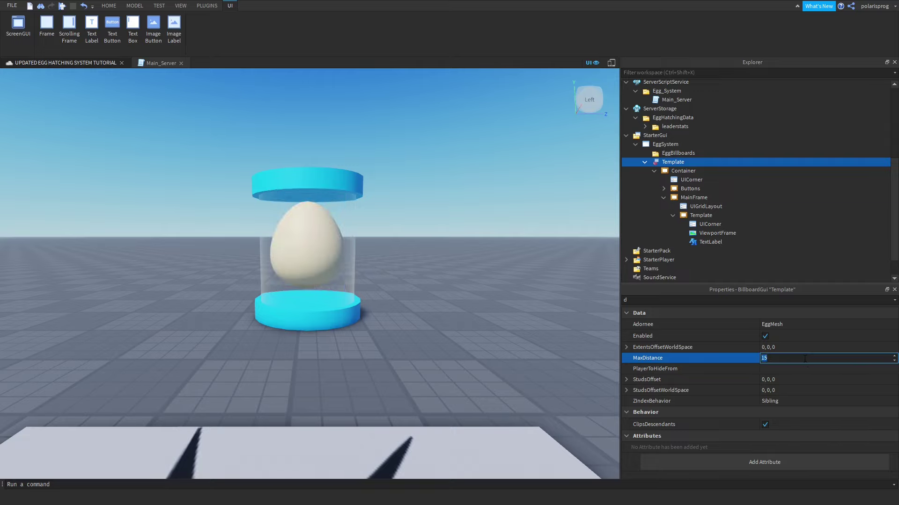
scroll(335, 358, up, 5)
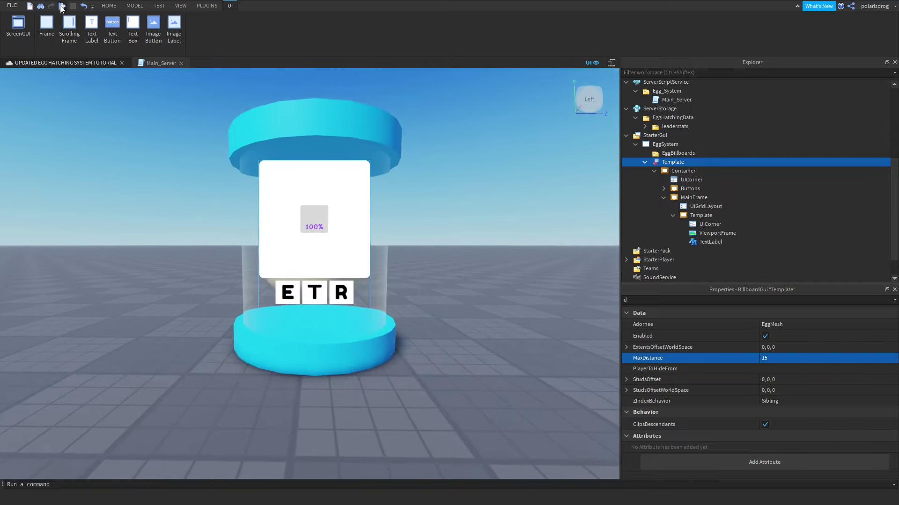
- Playtest the game, walking the character toward and away from the egg to check the billboard's visibility range, and stop the test
click(62, 6)
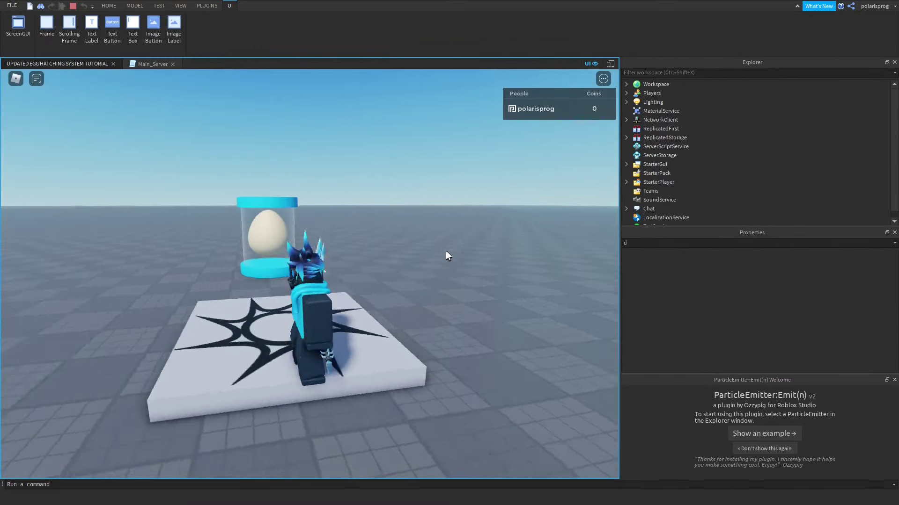
key(w)
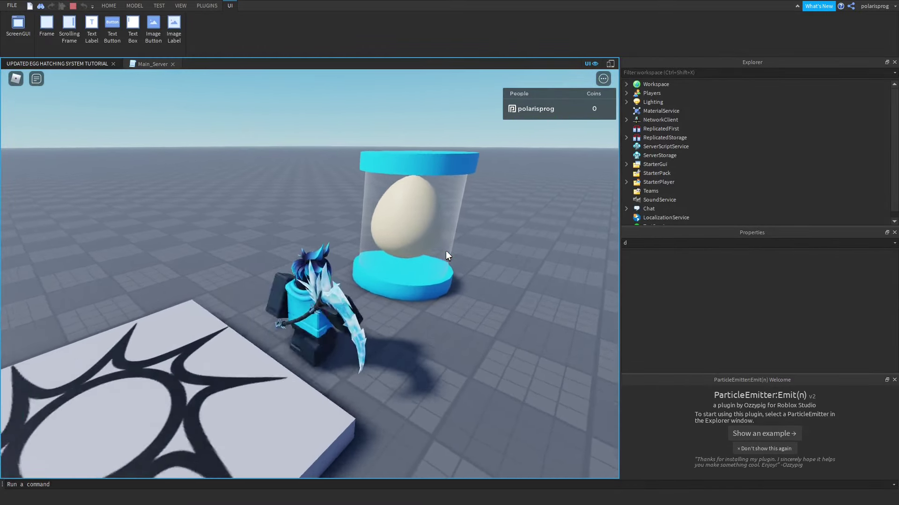
key(d)
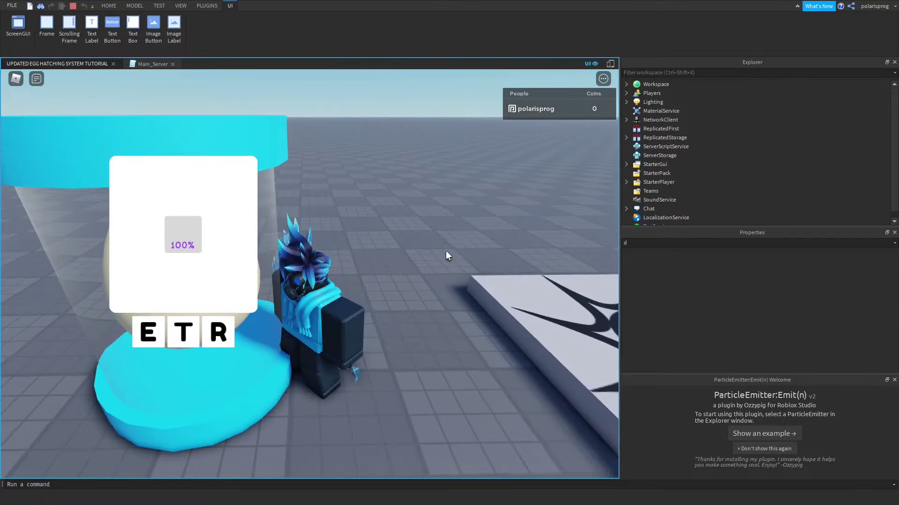
key(a)
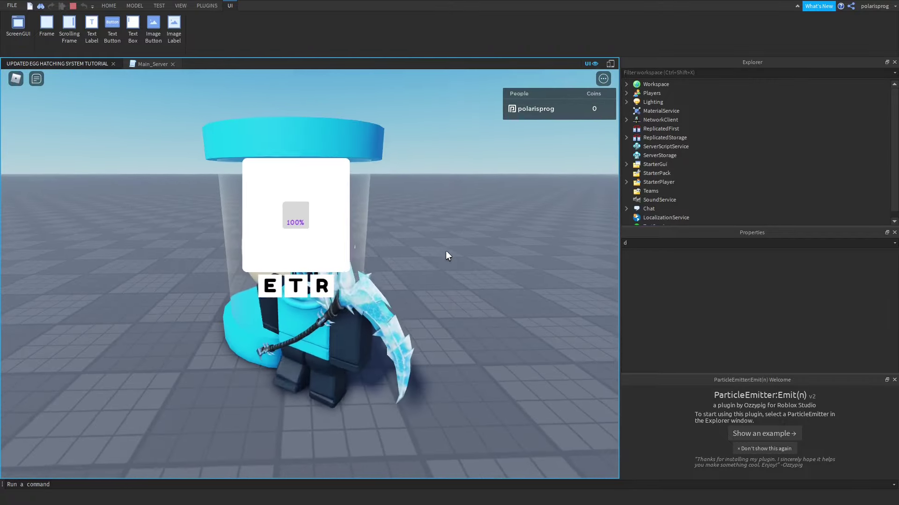
key(w)
key(s)
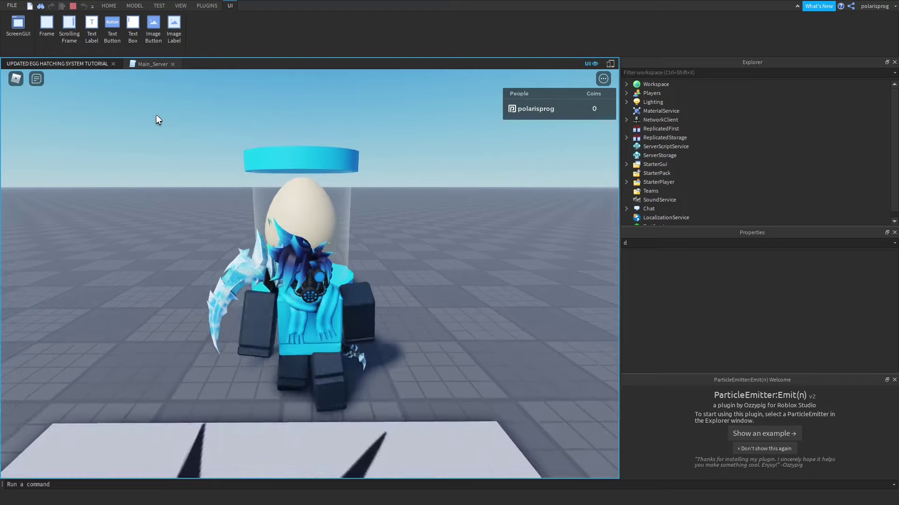
key(w)
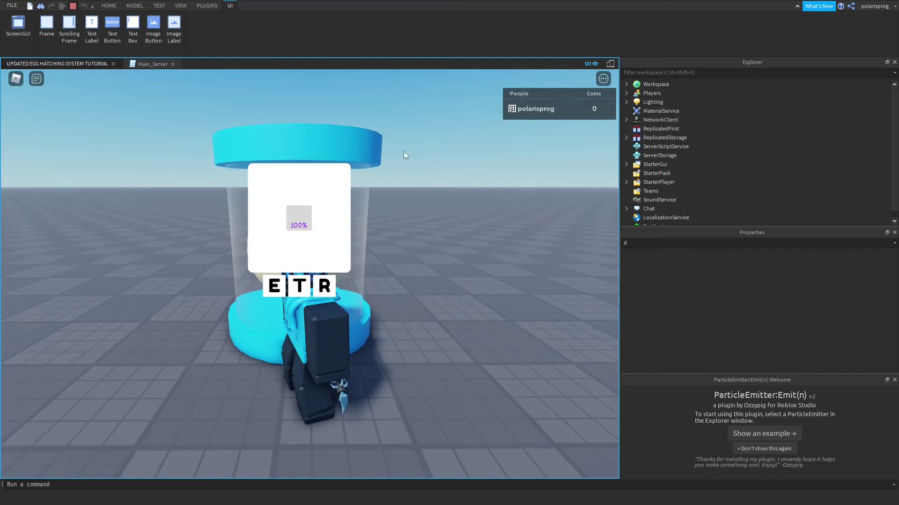
key(shift+F5)
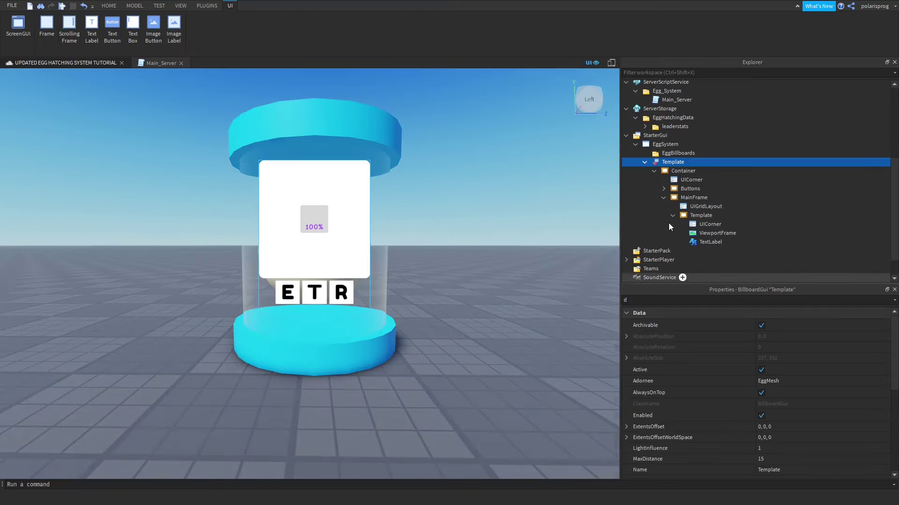
- Set the Template billboard's MaxDistance to 30
click(695, 300)
text(is)
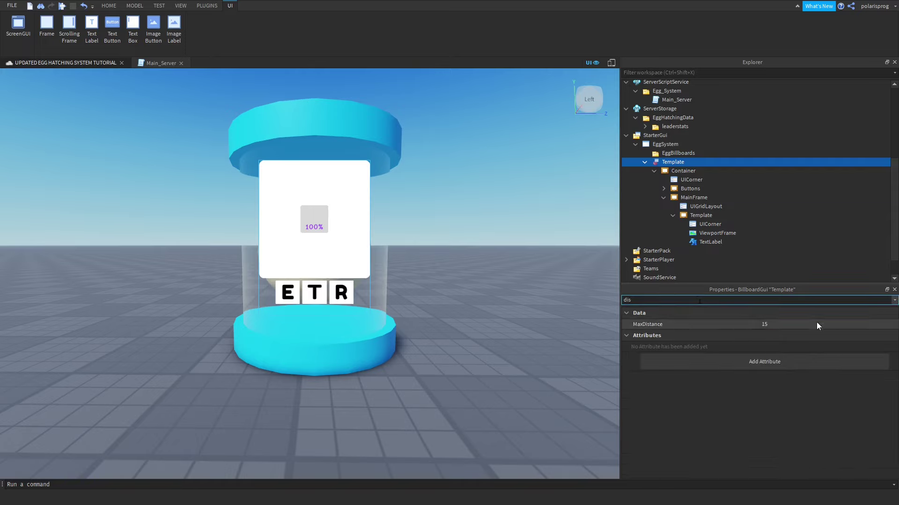
click(841, 324)
text(30)
key(Return)
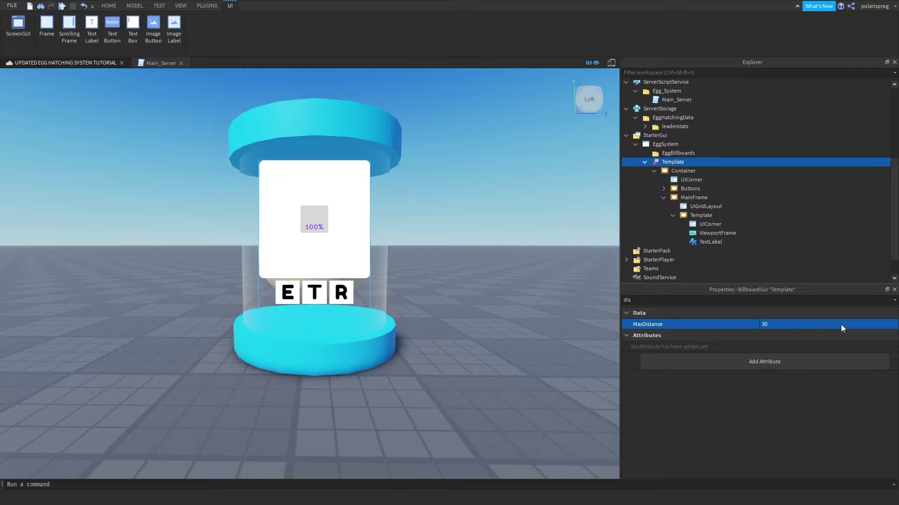
- Playtest the billboard beside the egg from several camera distances and angles, and stop the test
key(F5)
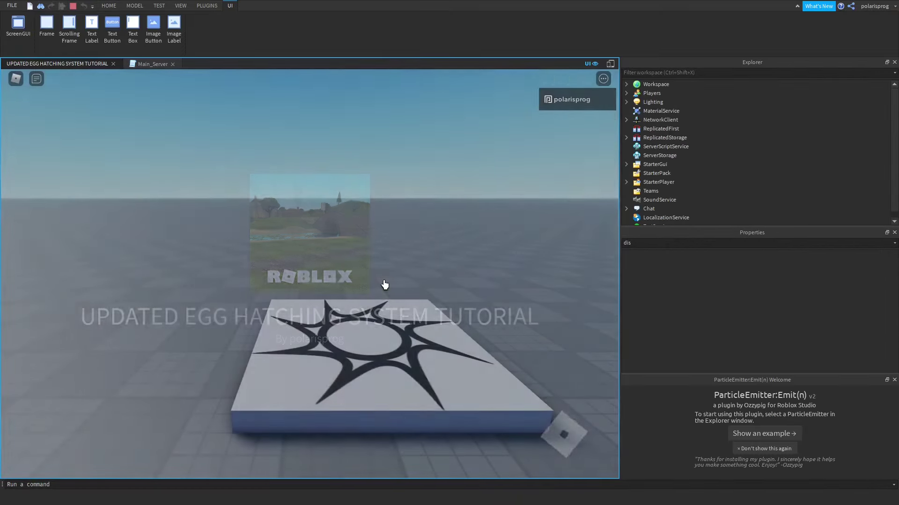
key(w)
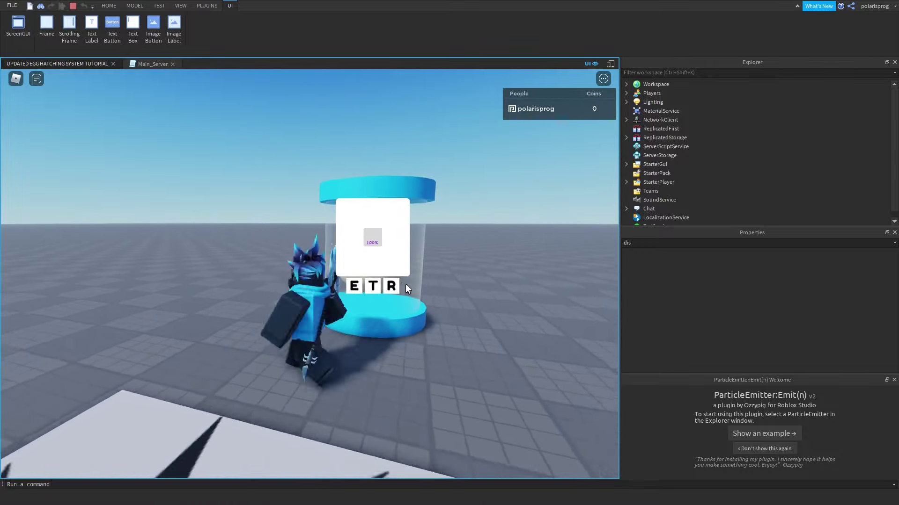
scroll(405, 283, down, 5)
scroll(405, 283, up, 6)
scroll(405, 283, down, 3)
right_drag(405, 283, 374, 162)
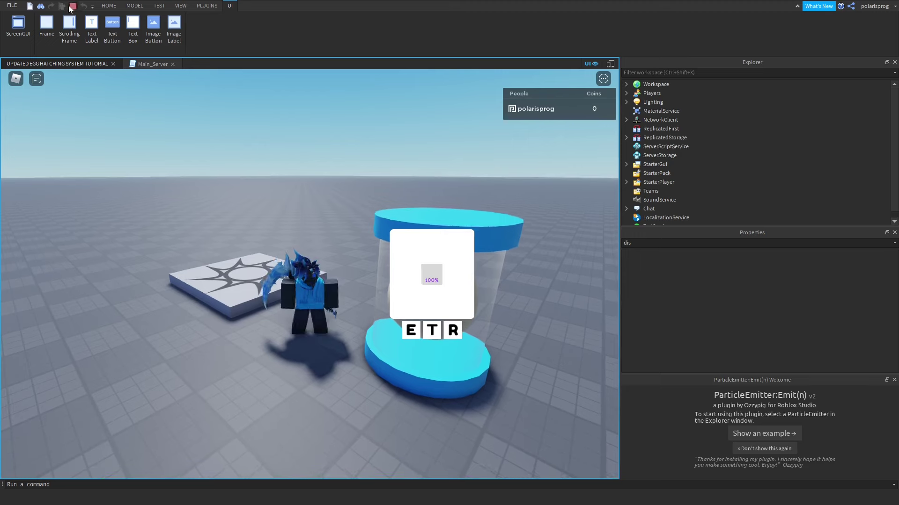
key(shift+F5)
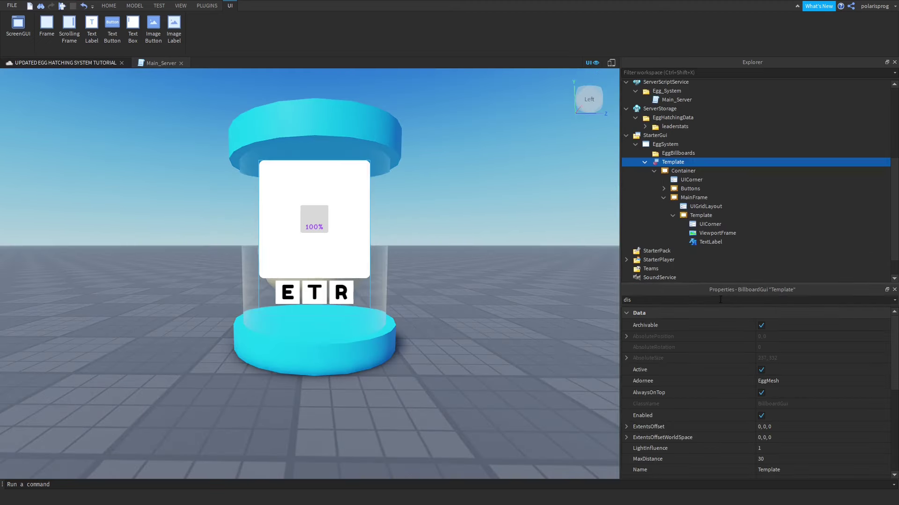
- Set the Template billboard's MaxDistance to an extremely large number, about 1e28
click(725, 300)
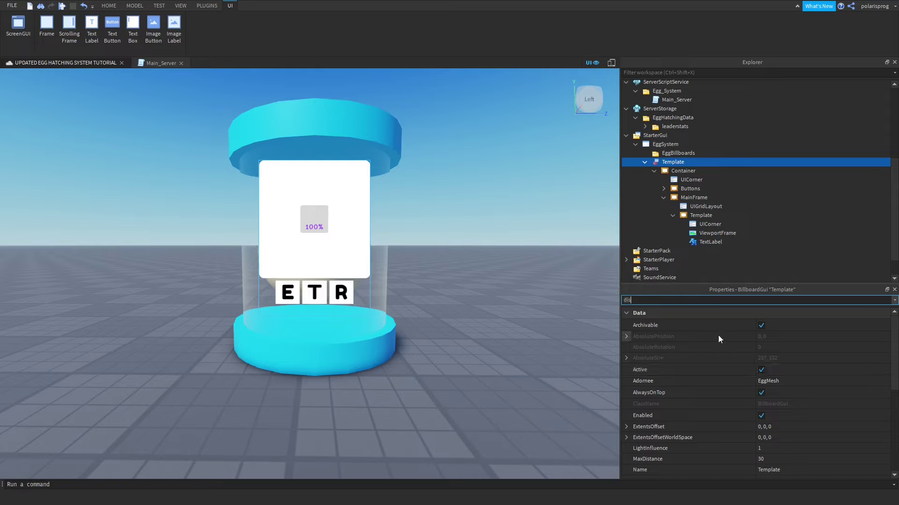
key(BackSpace)
key(BackSpace)
key(BackSpace)
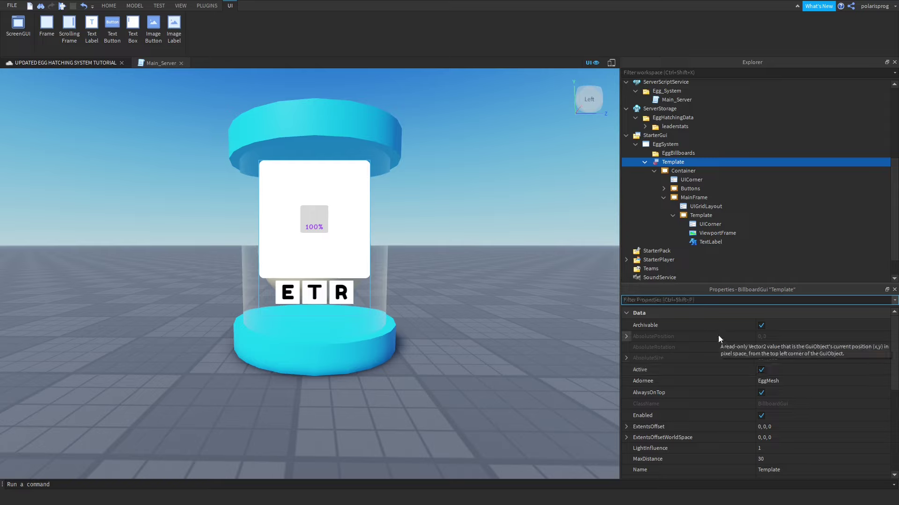
text(max)
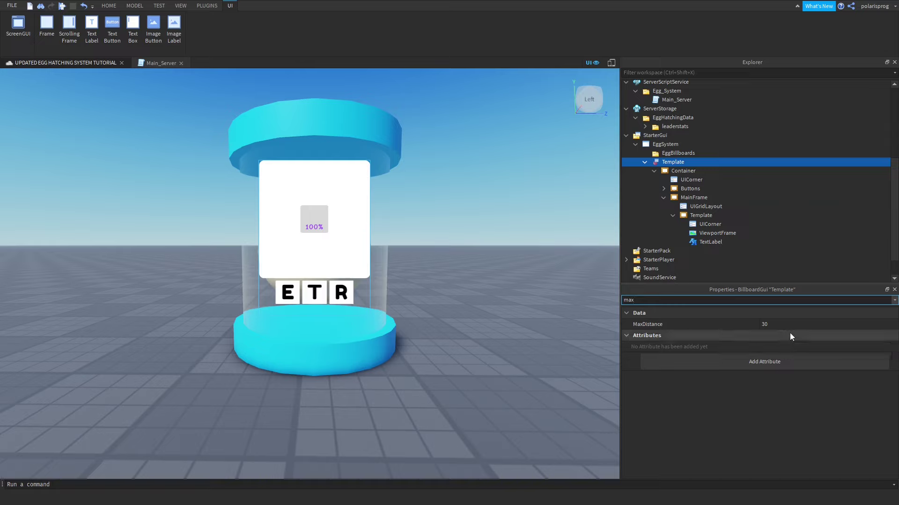
click(794, 325)
text(1000000000000000000000000000)
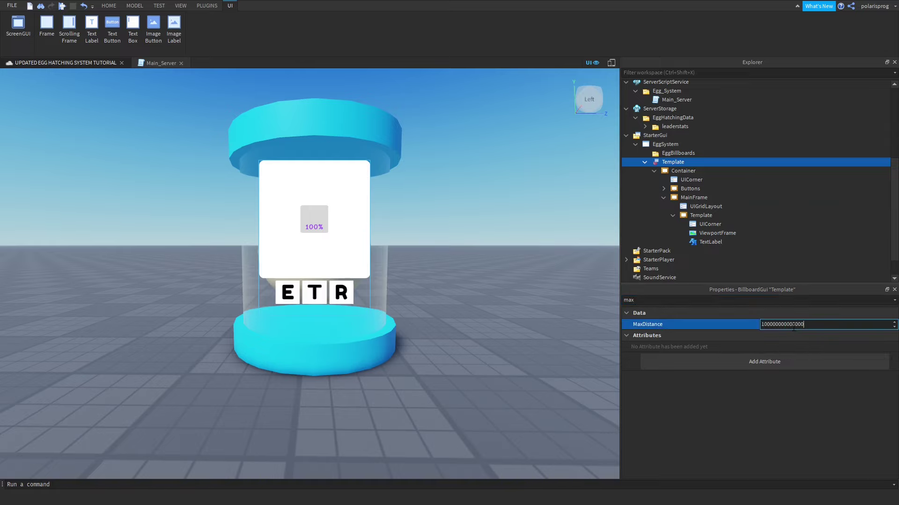
key(Return)
- Check the billboard's scaling by resizing the viewport during a playtest, and preview it in the iPhone 7 device emulator
key(F5)
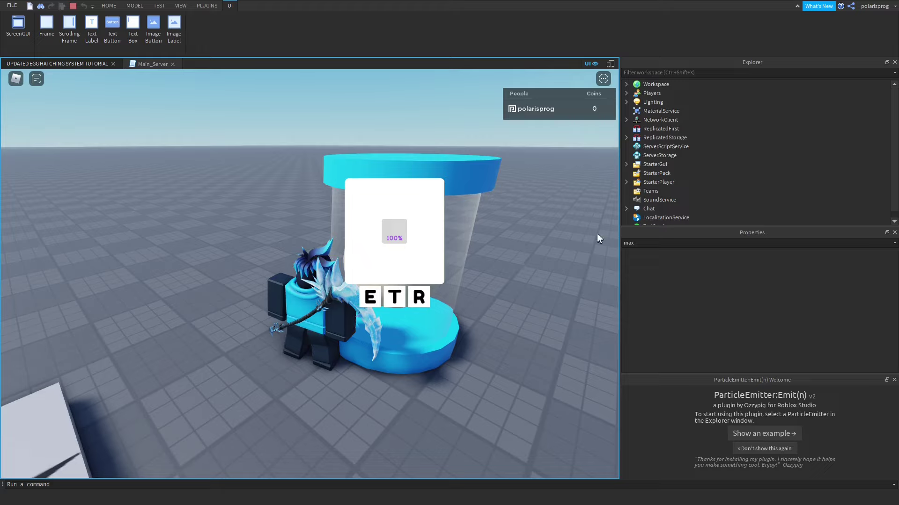
drag(619, 223, 155, 223)
drag(155, 281, 692, 287)
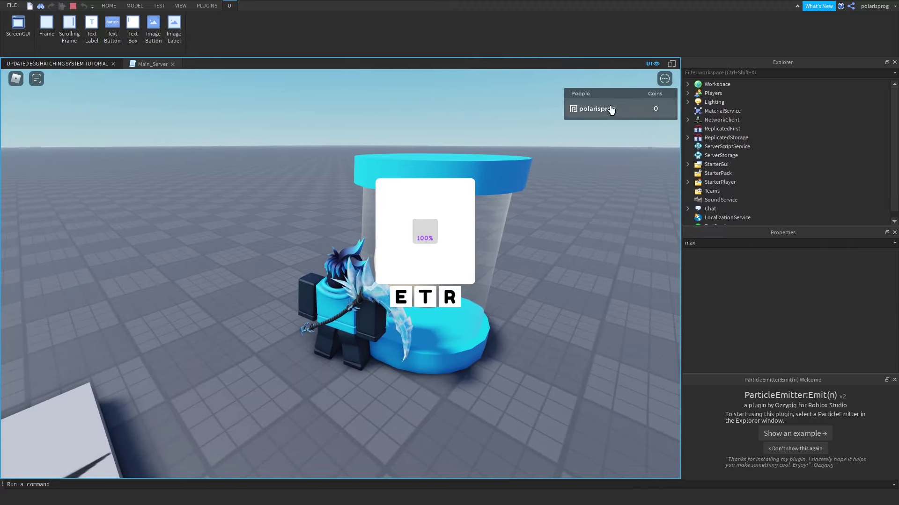
key(shift+F5)
click(671, 63)
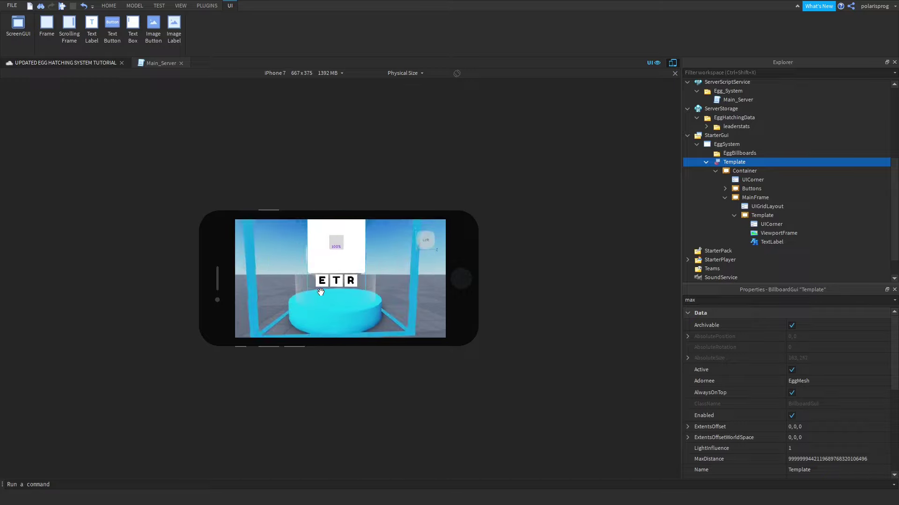
right_drag(320, 292, 320, 292)
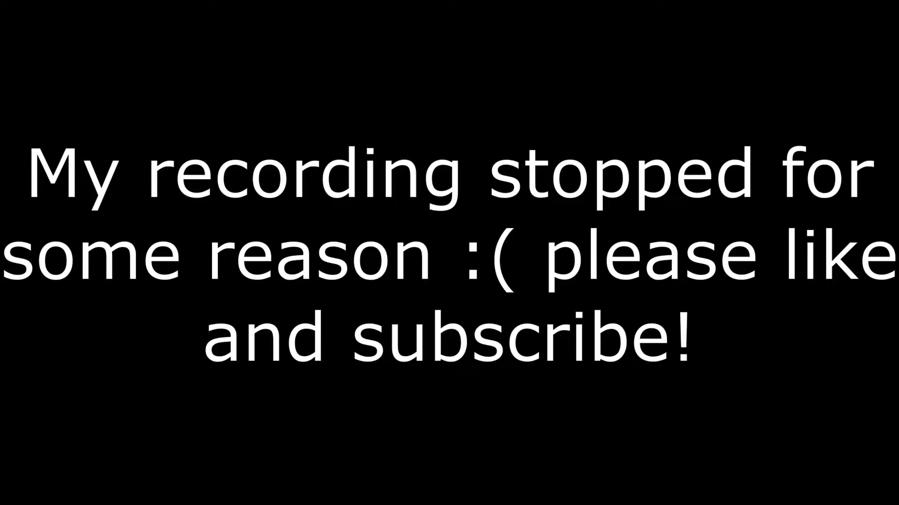